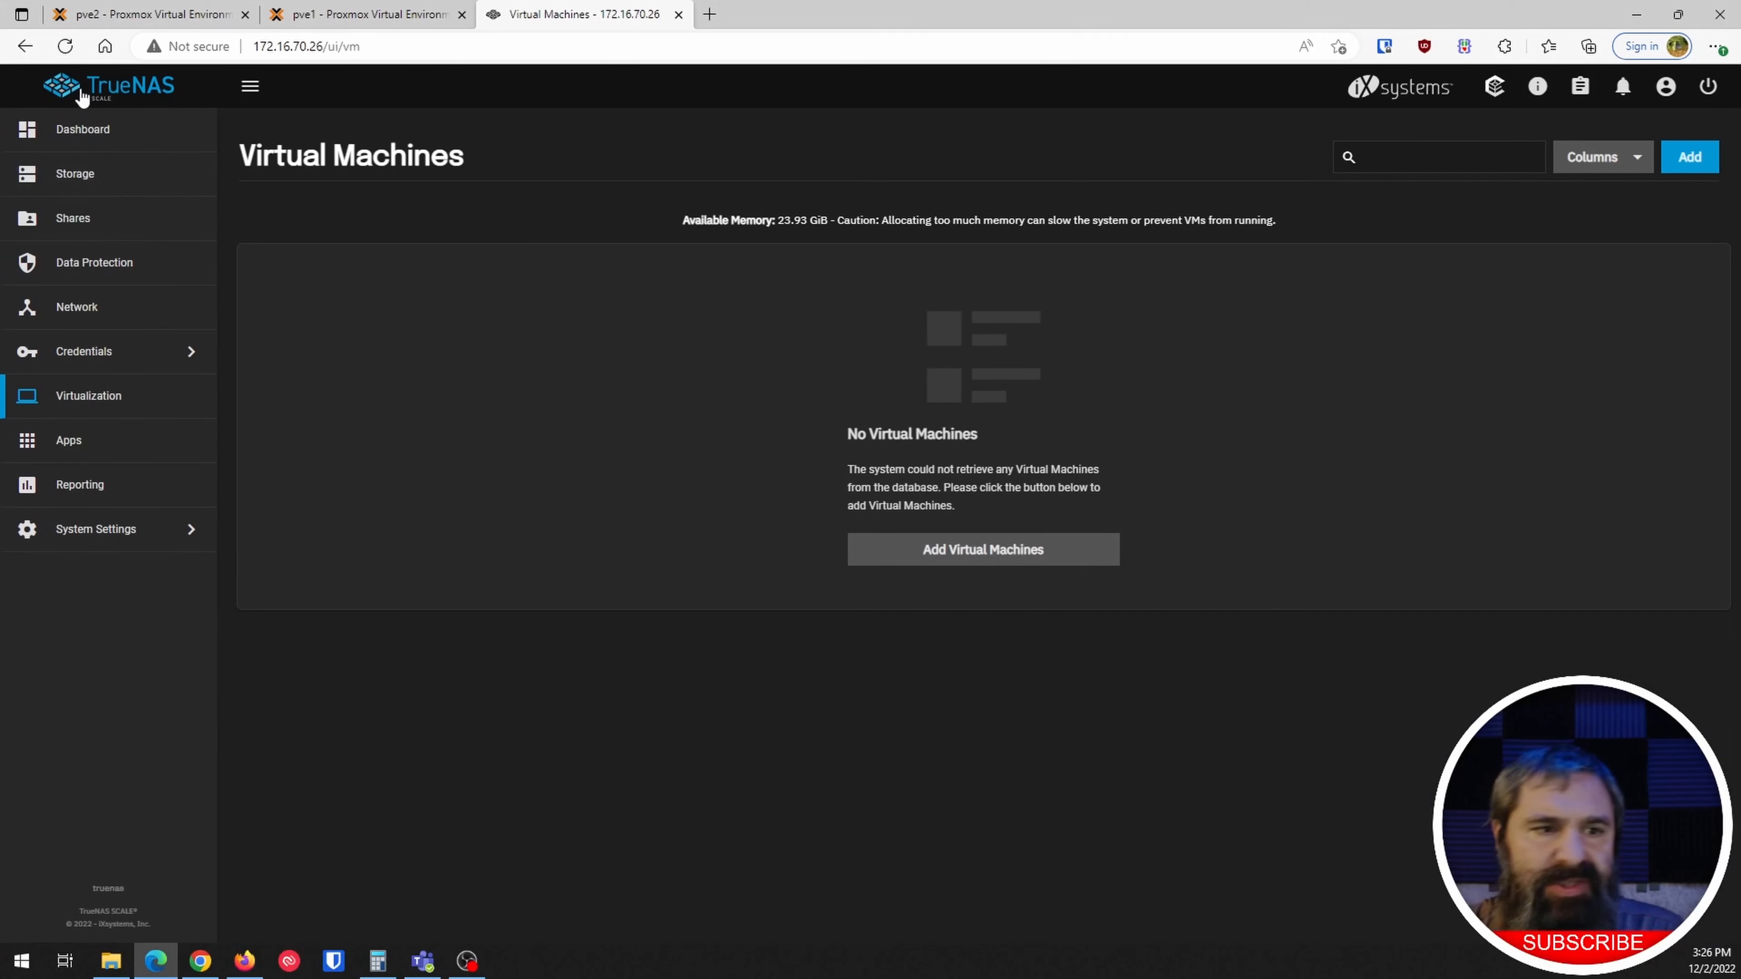
- Examine the system information, CPU, memory, storage and network overview on the TrueNAS dashboard
{"action": "left_click", "coordinate": [70, 128]}
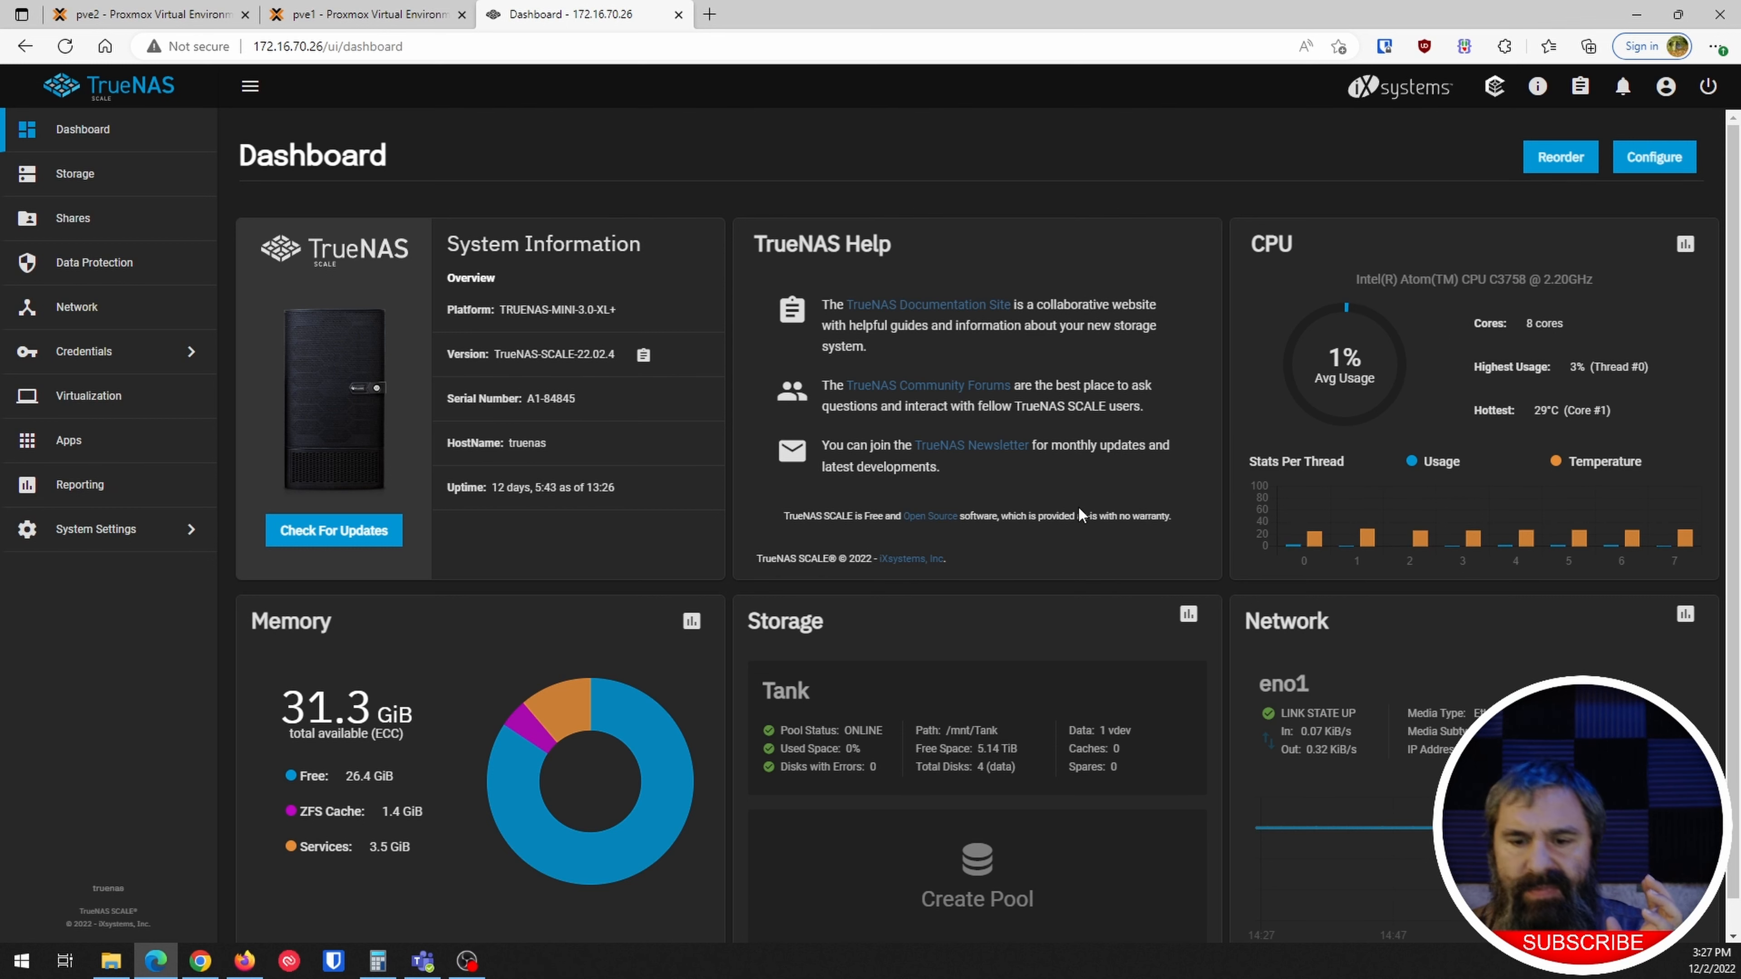
{"action": "scroll", "coordinate": [1077, 507], "scroll_direction": "down", "scroll_amount": 1}
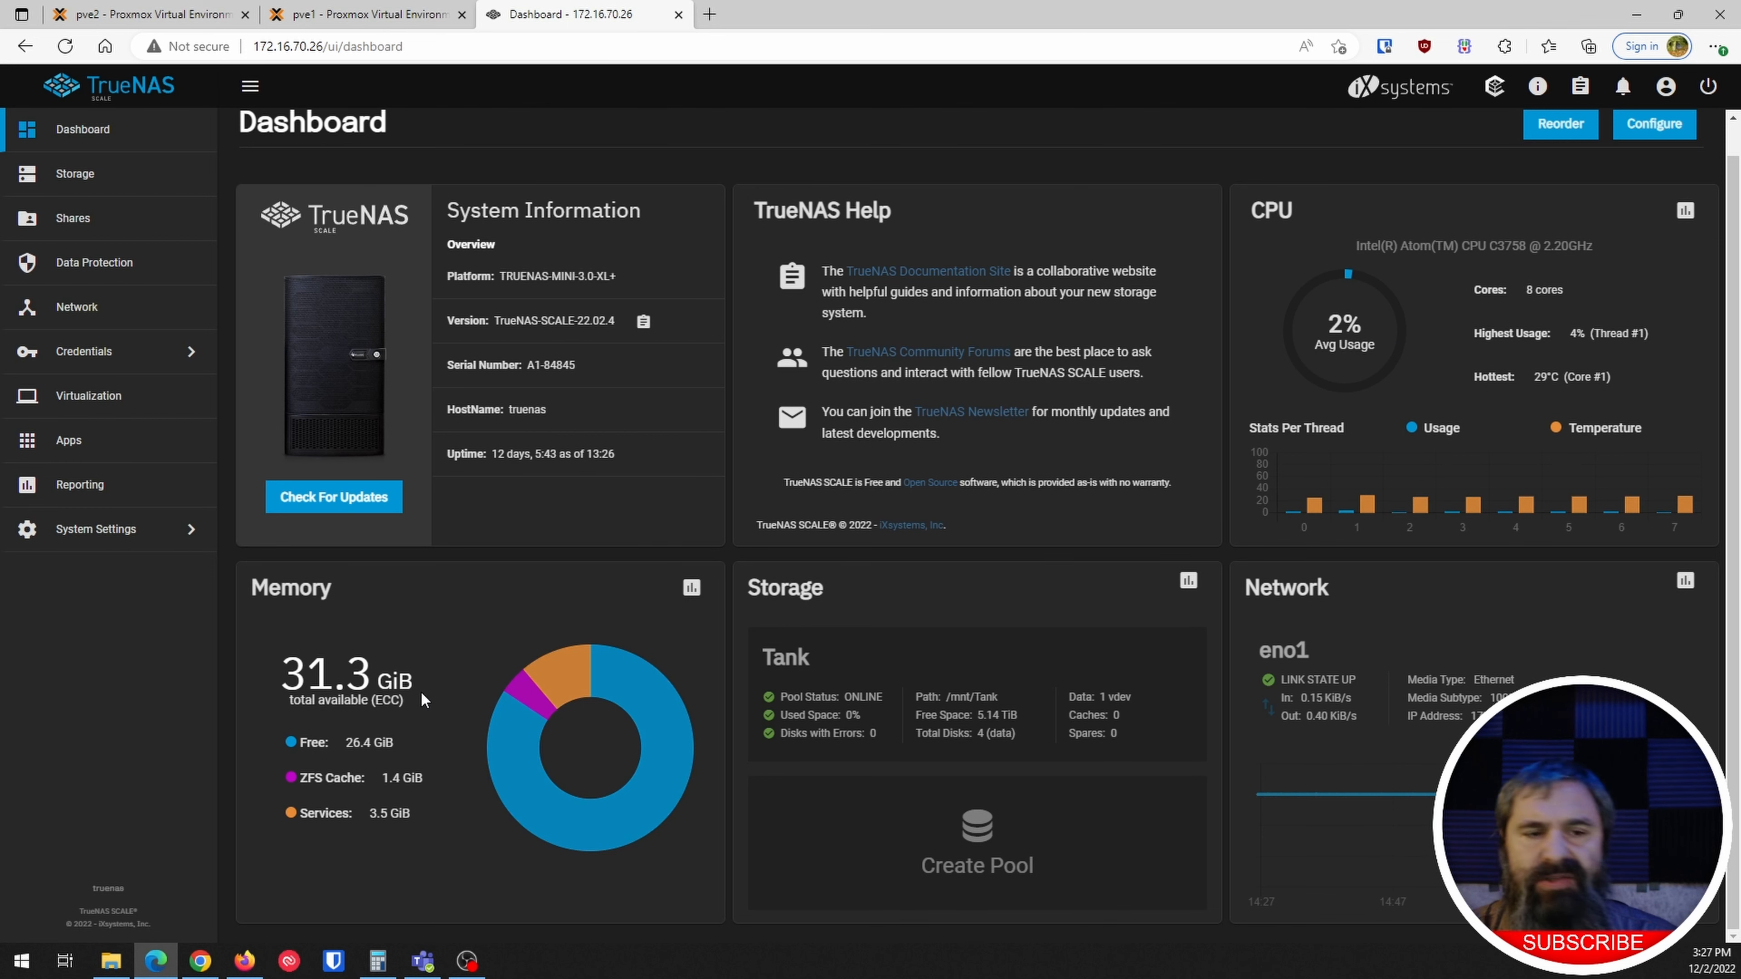
{"action": "scroll", "coordinate": [422, 694], "scroll_direction": "up", "scroll_amount": 1}
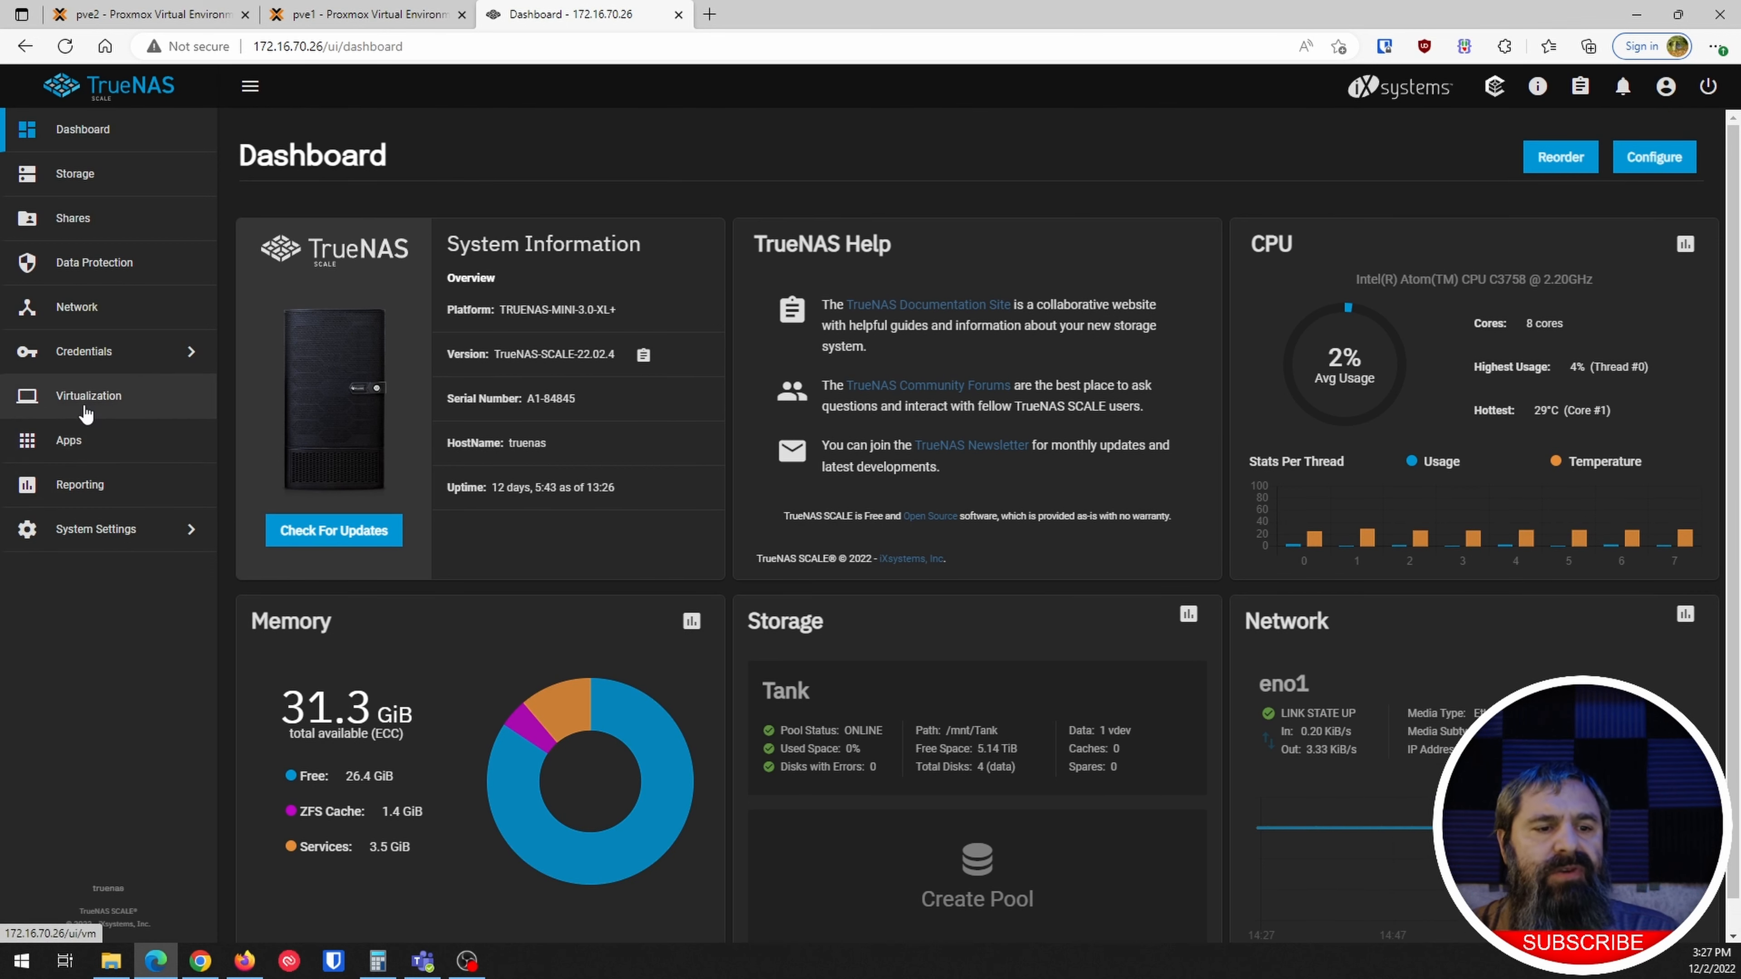
{"action": "left_click", "coordinate": [86, 398]}
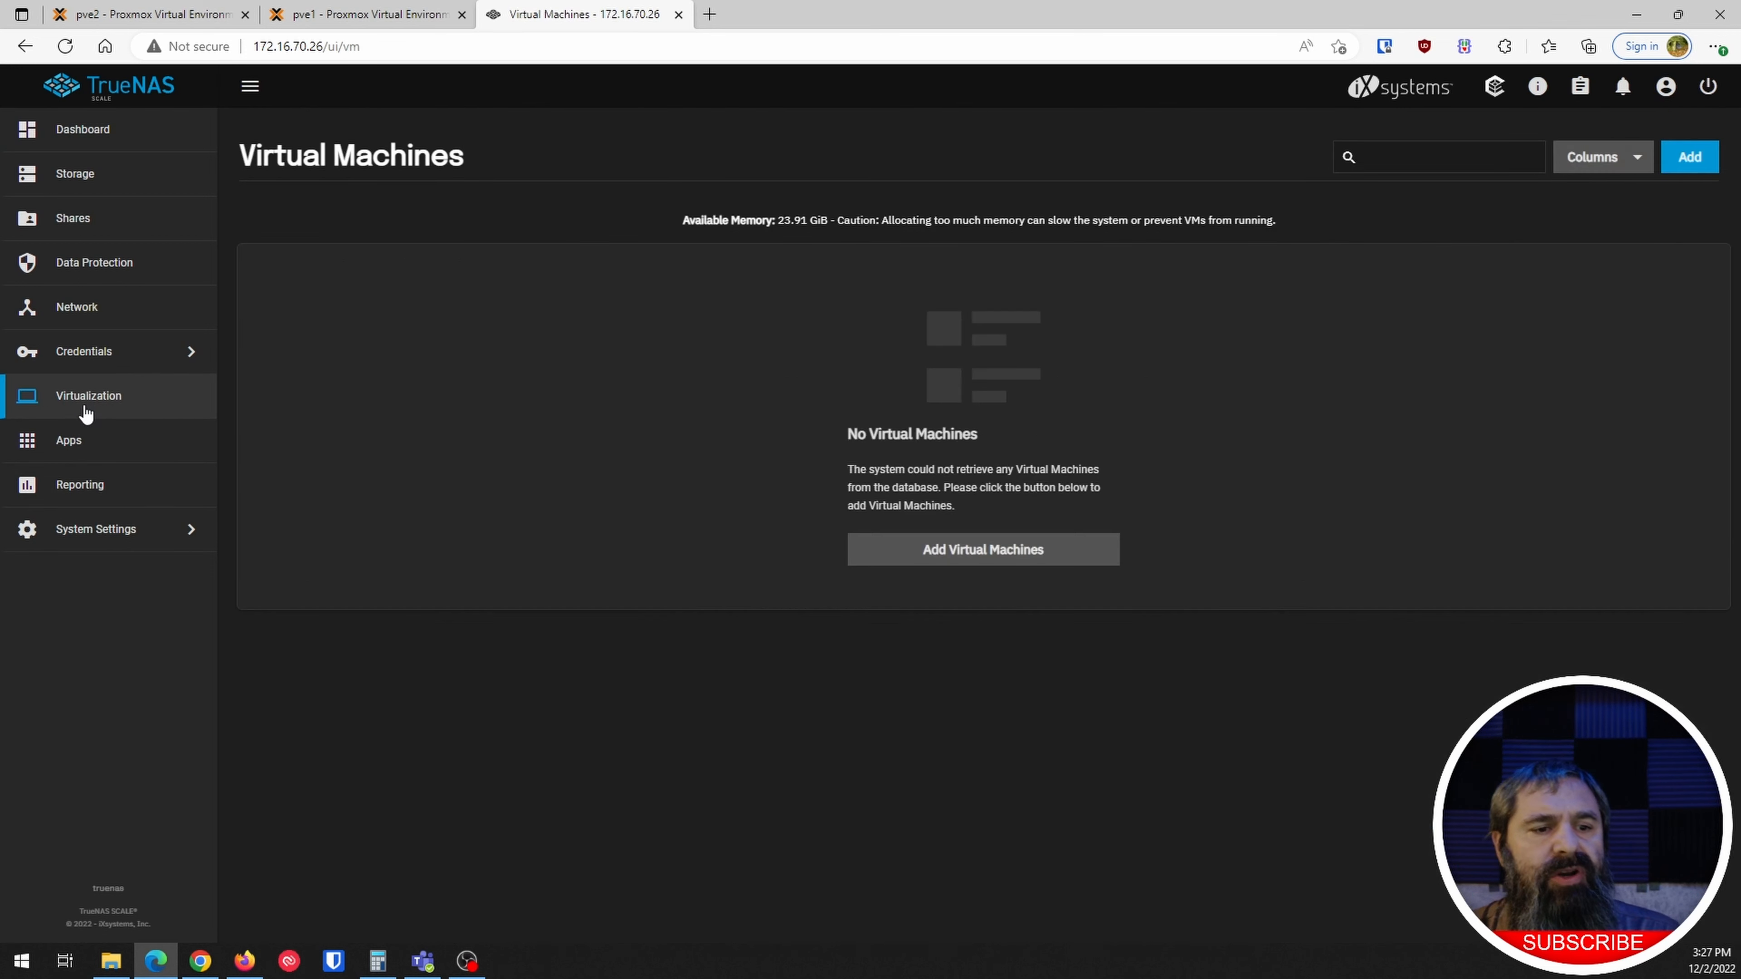
{"action": "left_click", "coordinate": [960, 551]}
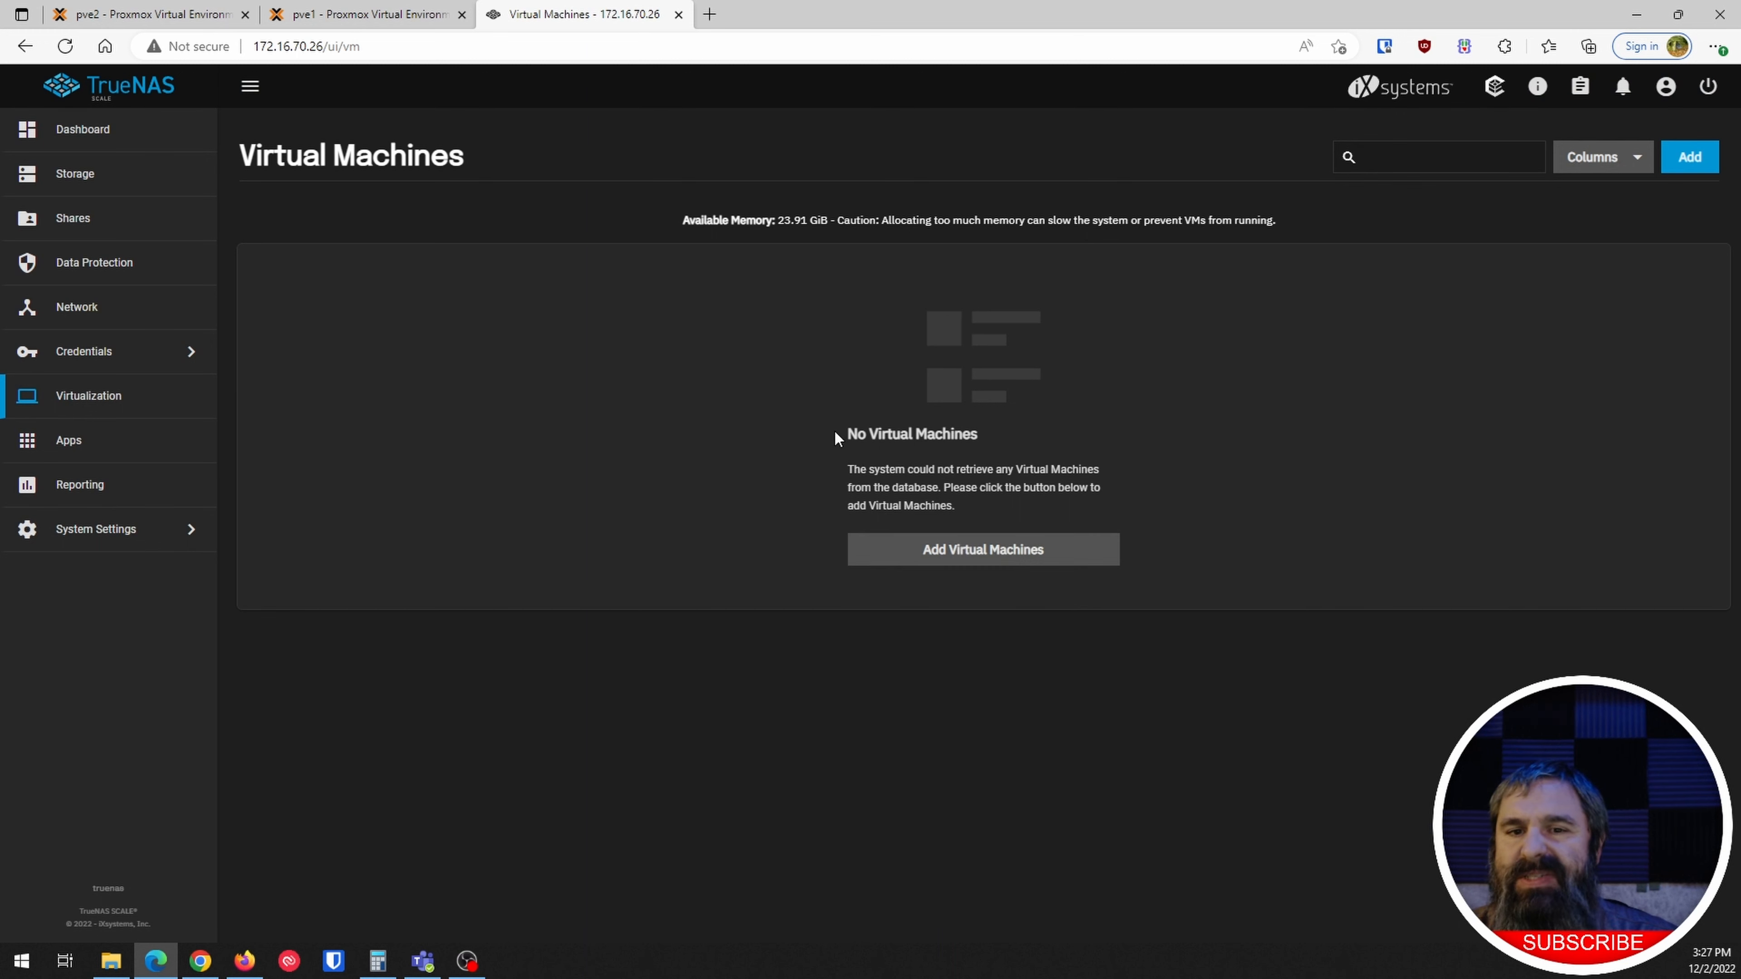
{"action": "left_click", "coordinate": [1687, 157]}
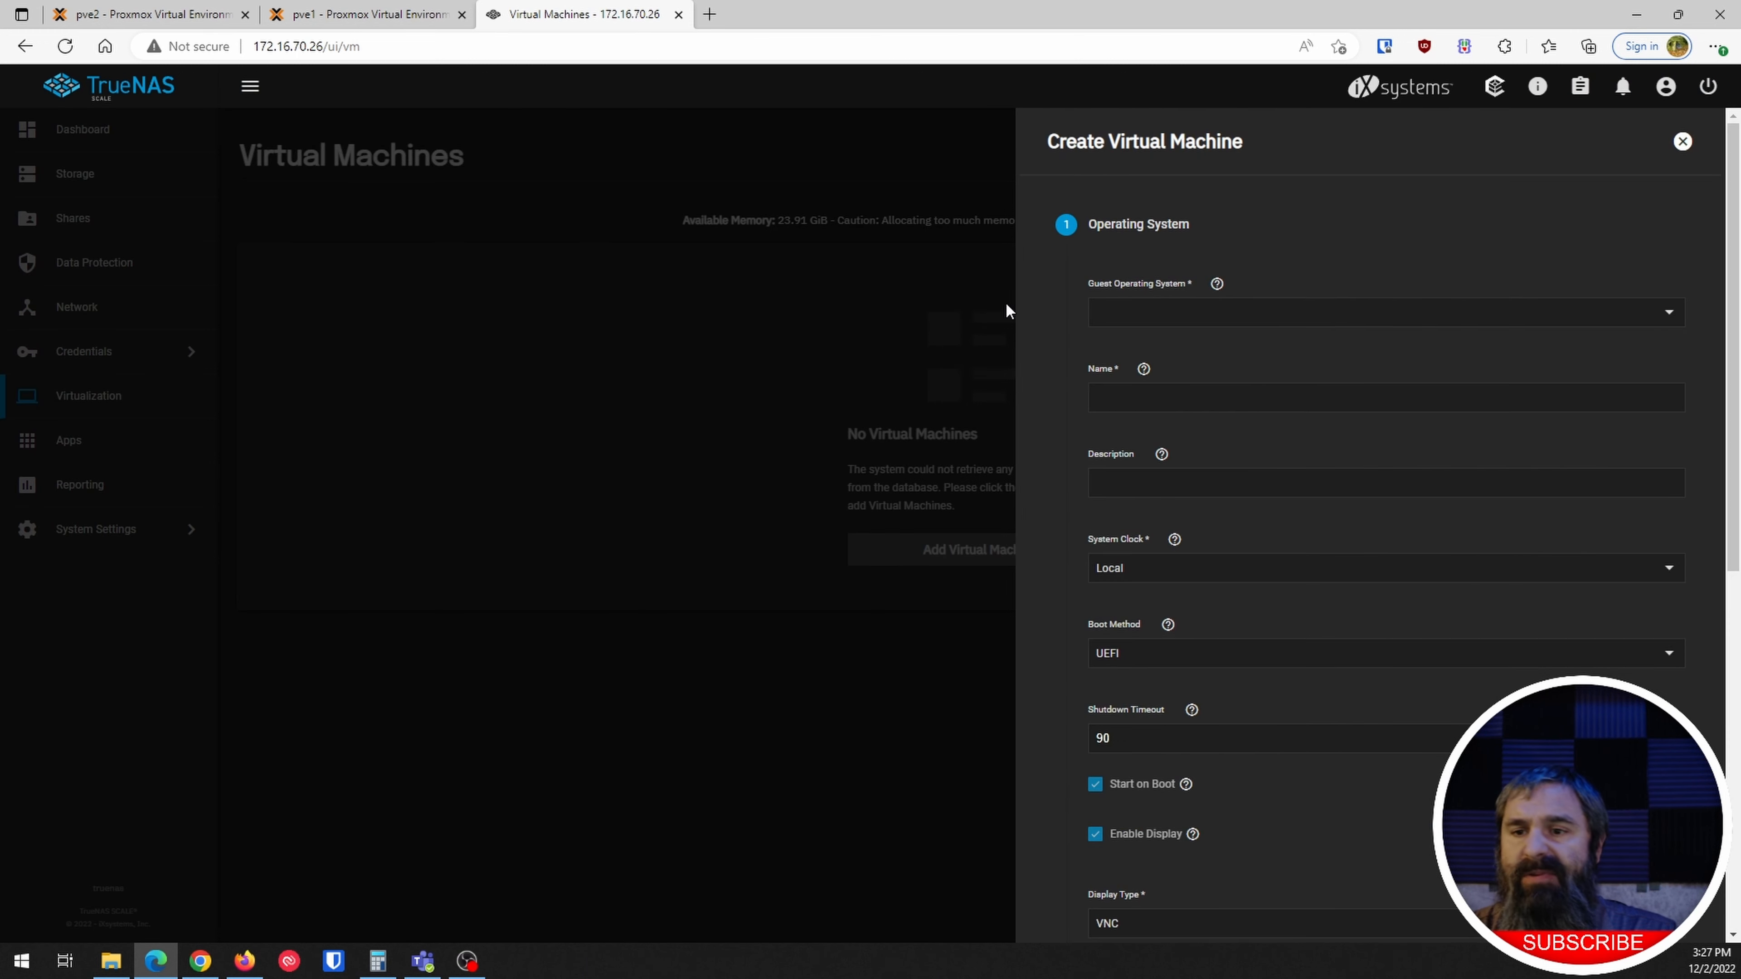
{"action": "left_click", "coordinate": [1683, 143]}
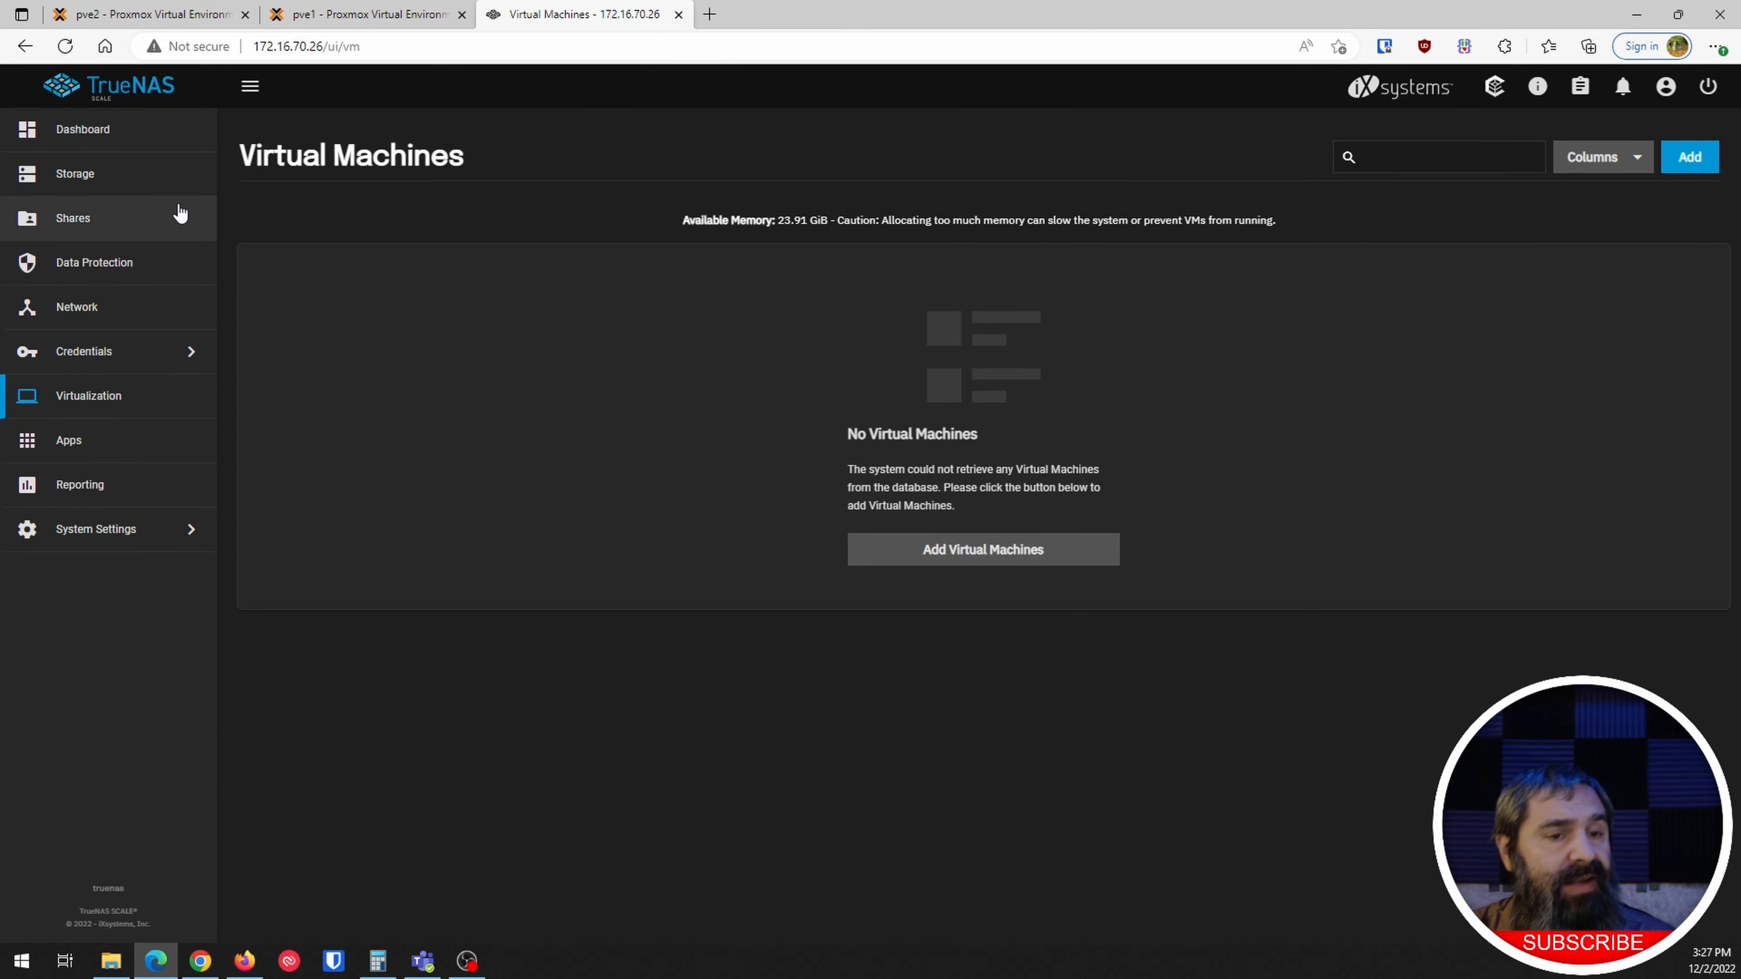
- Add a dataset named VMs under the Tank pool in storage, keeping the inherited options, and save it
{"action": "left_click", "coordinate": [104, 181]}
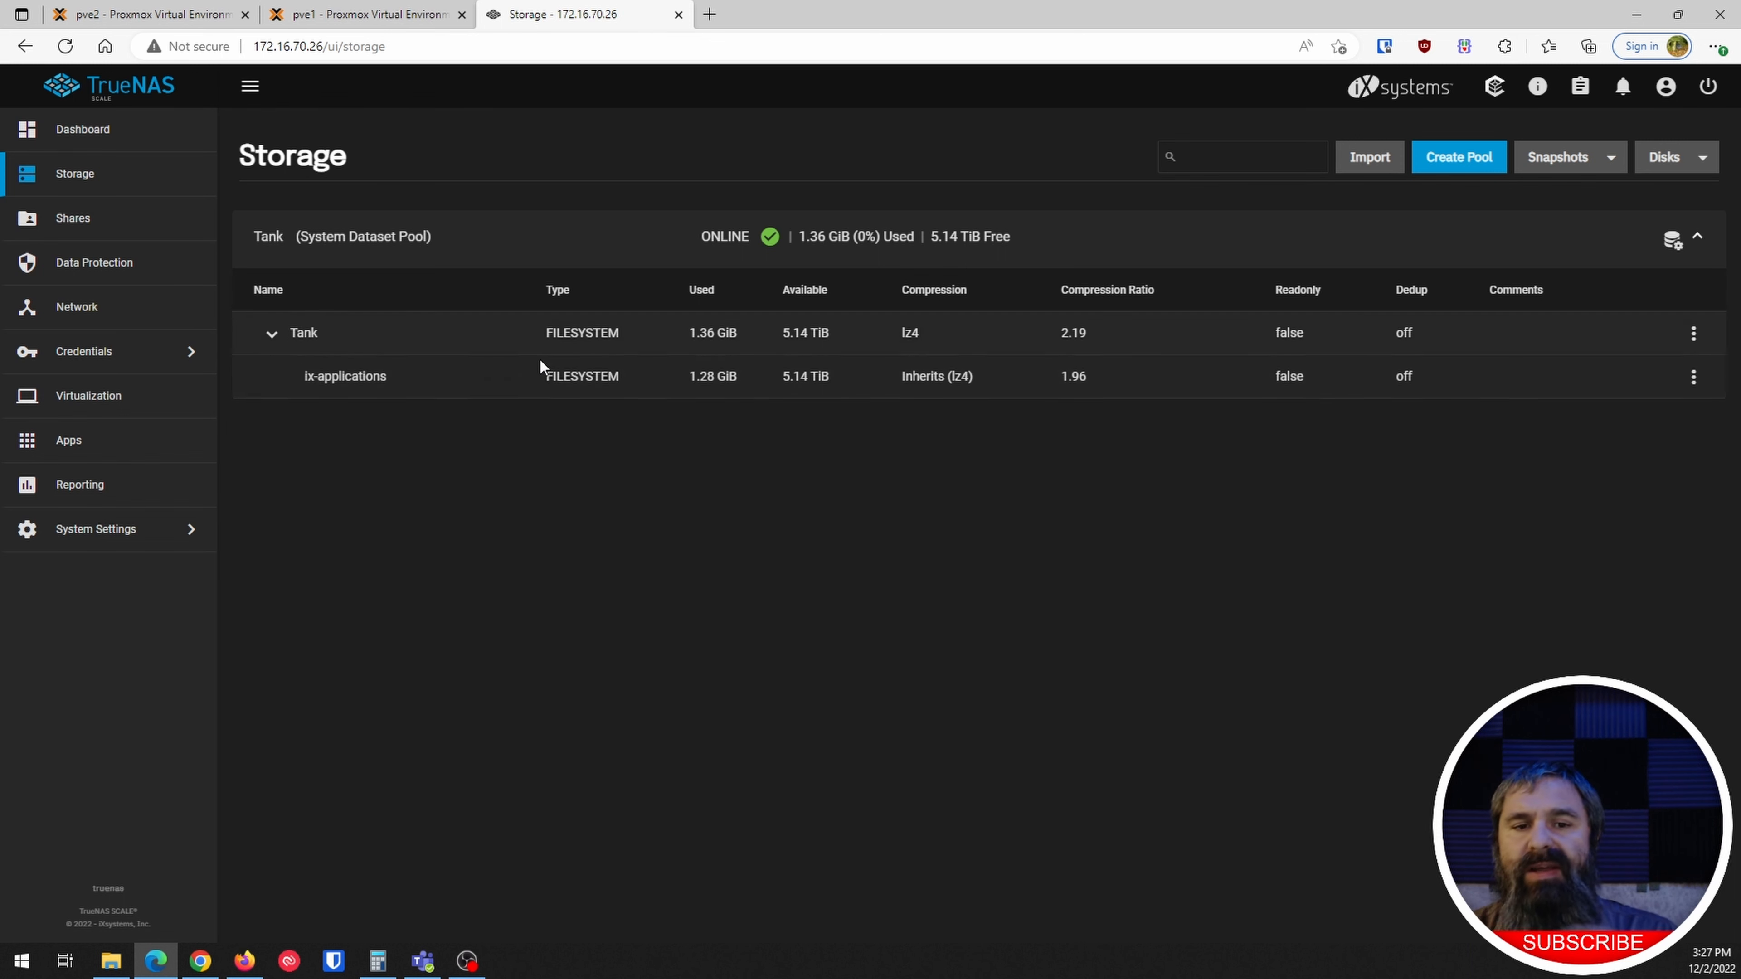
{"action": "left_click", "coordinate": [1695, 237]}
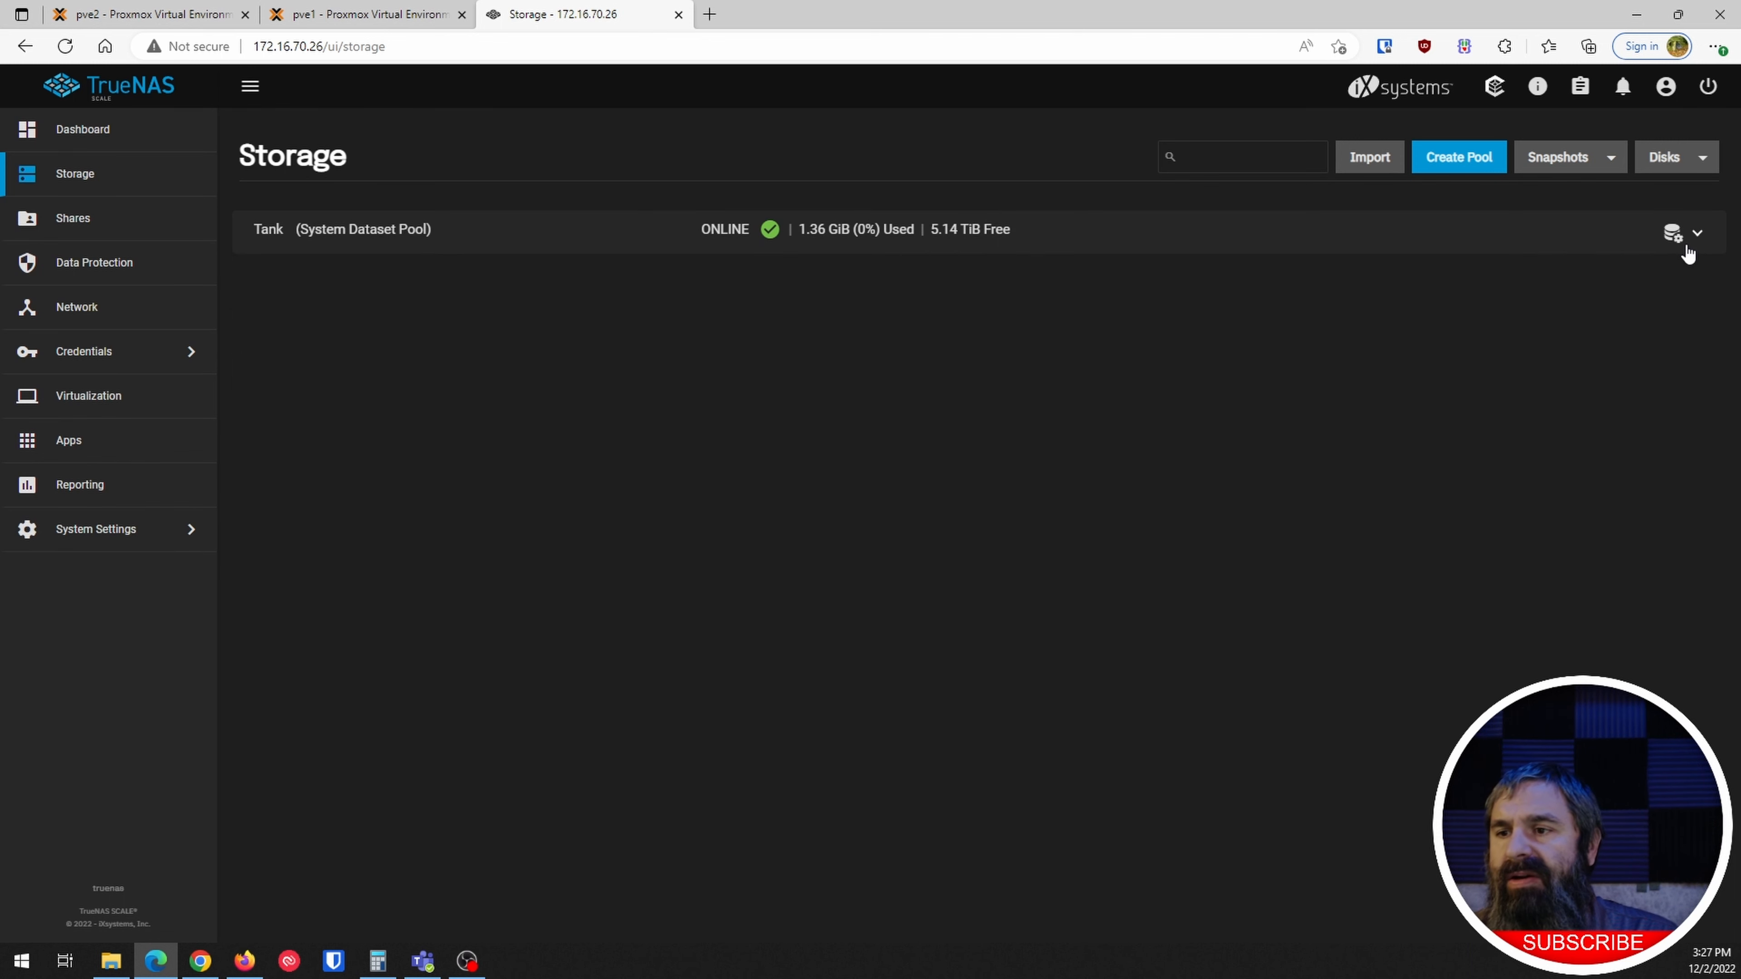
{"action": "left_click", "coordinate": [1696, 235]}
{"action": "left_click", "coordinate": [1671, 237]}
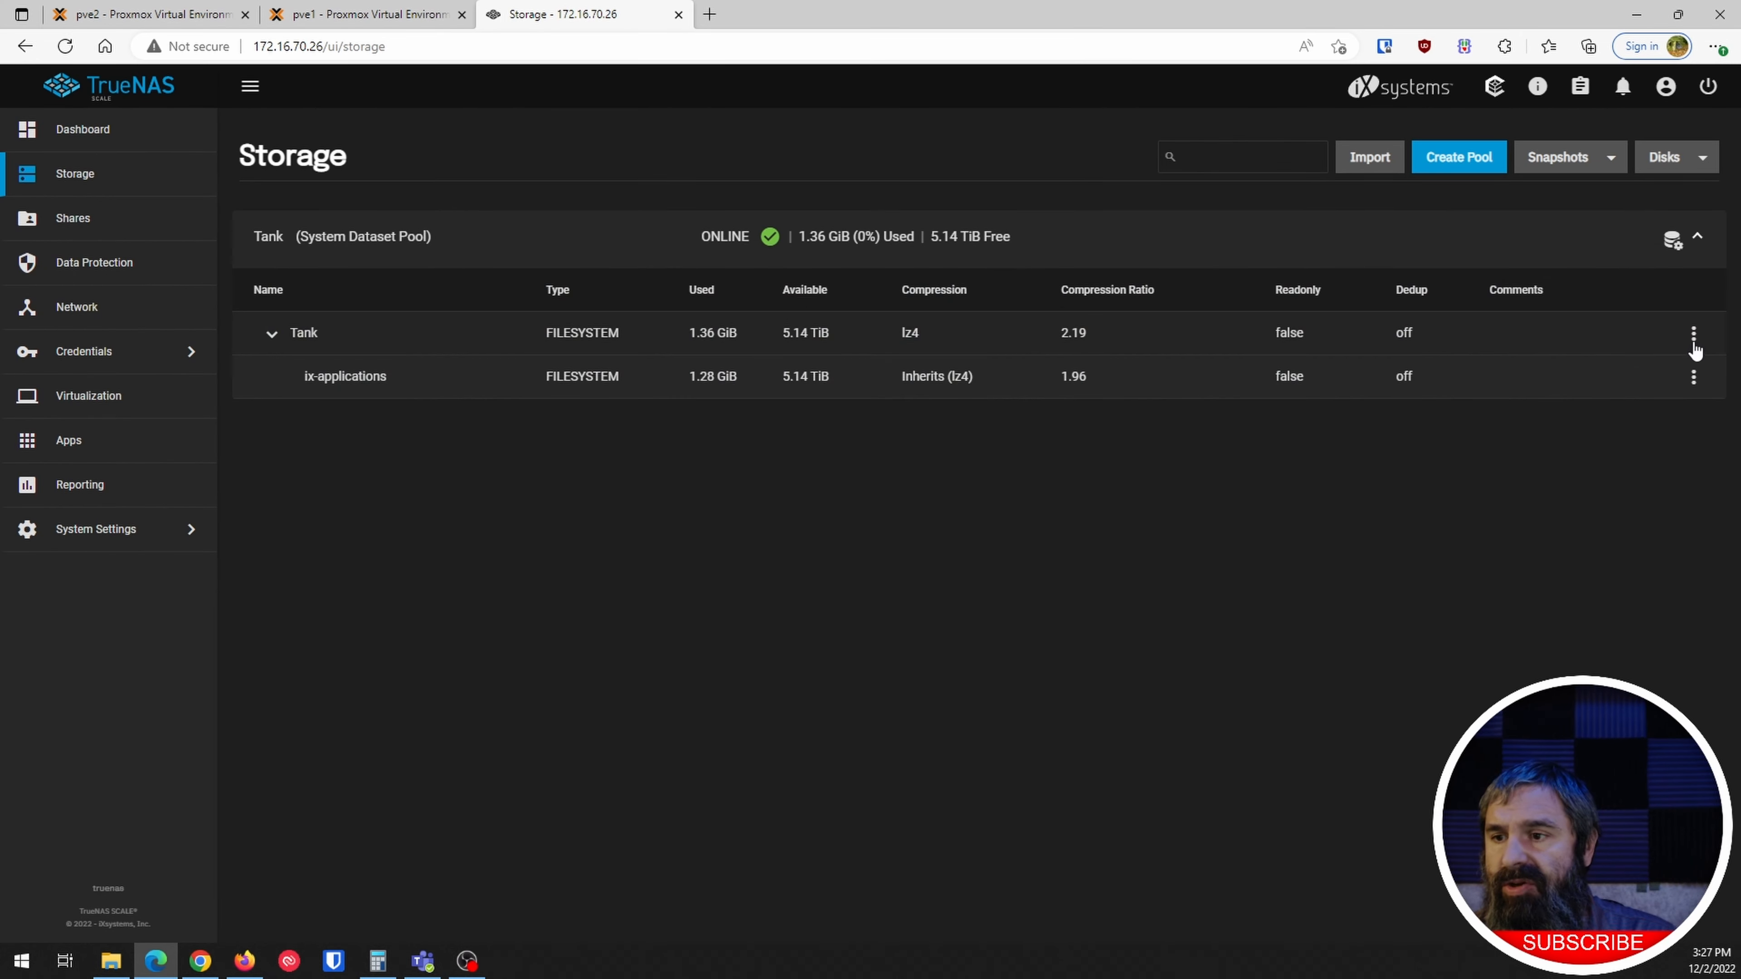
{"action": "left_click", "coordinate": [1693, 333]}
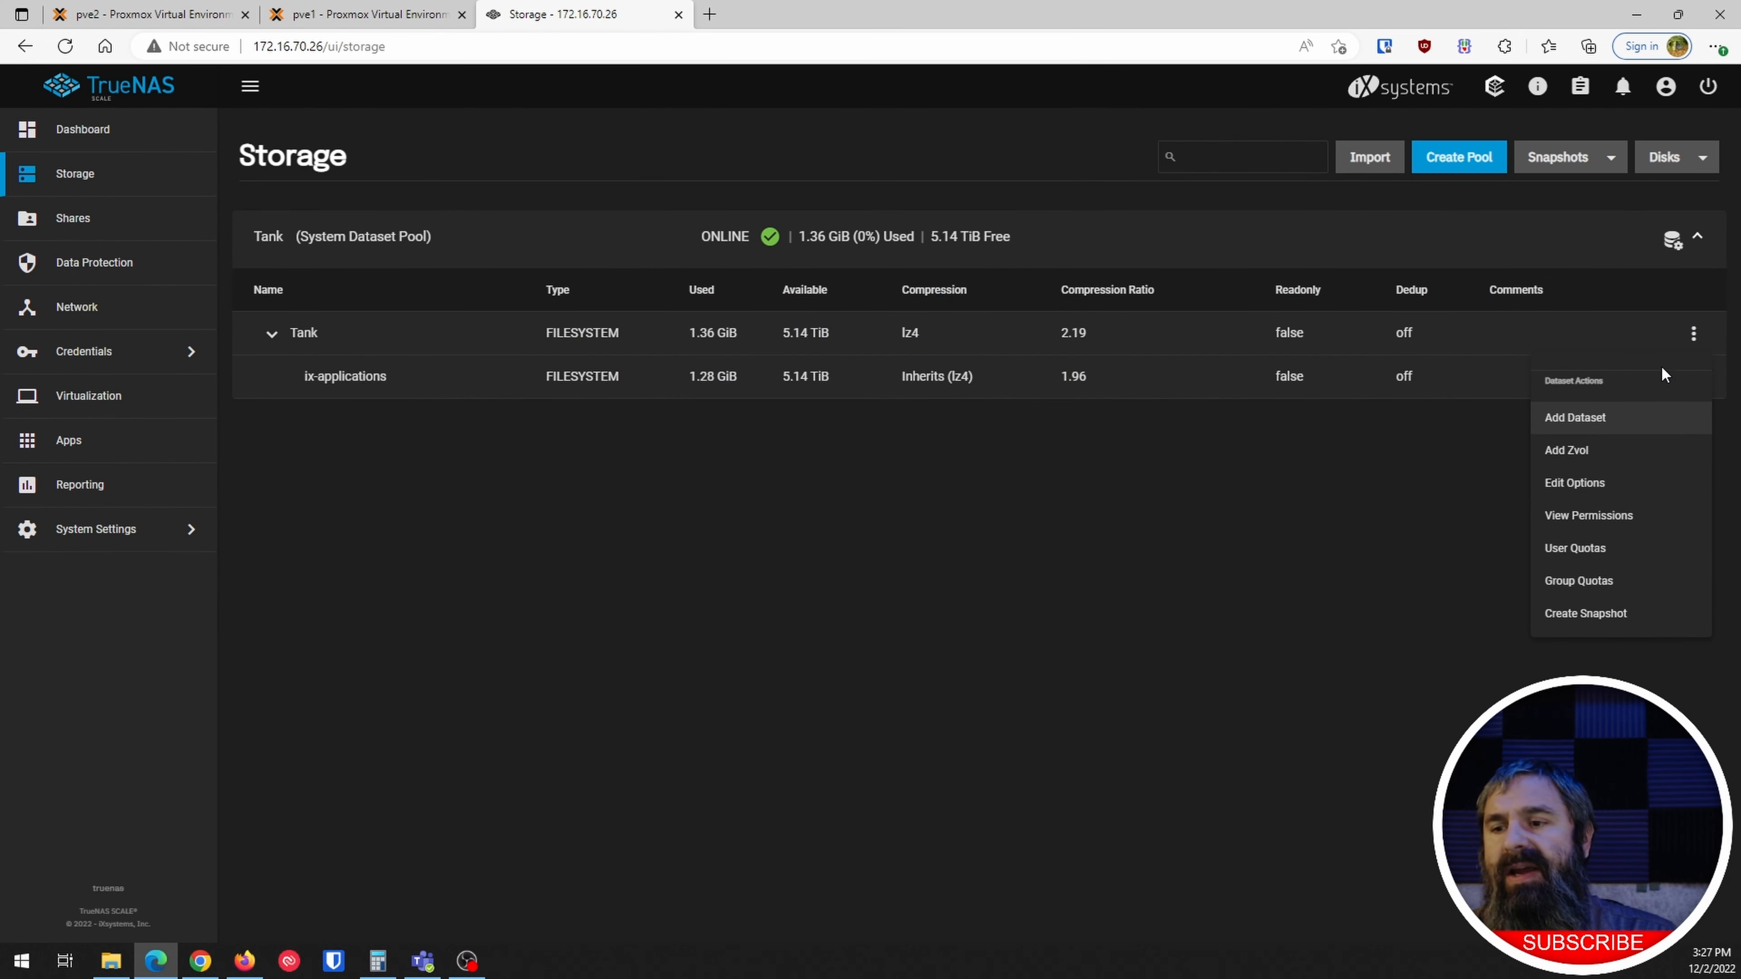
{"action": "left_click", "coordinate": [1597, 418]}
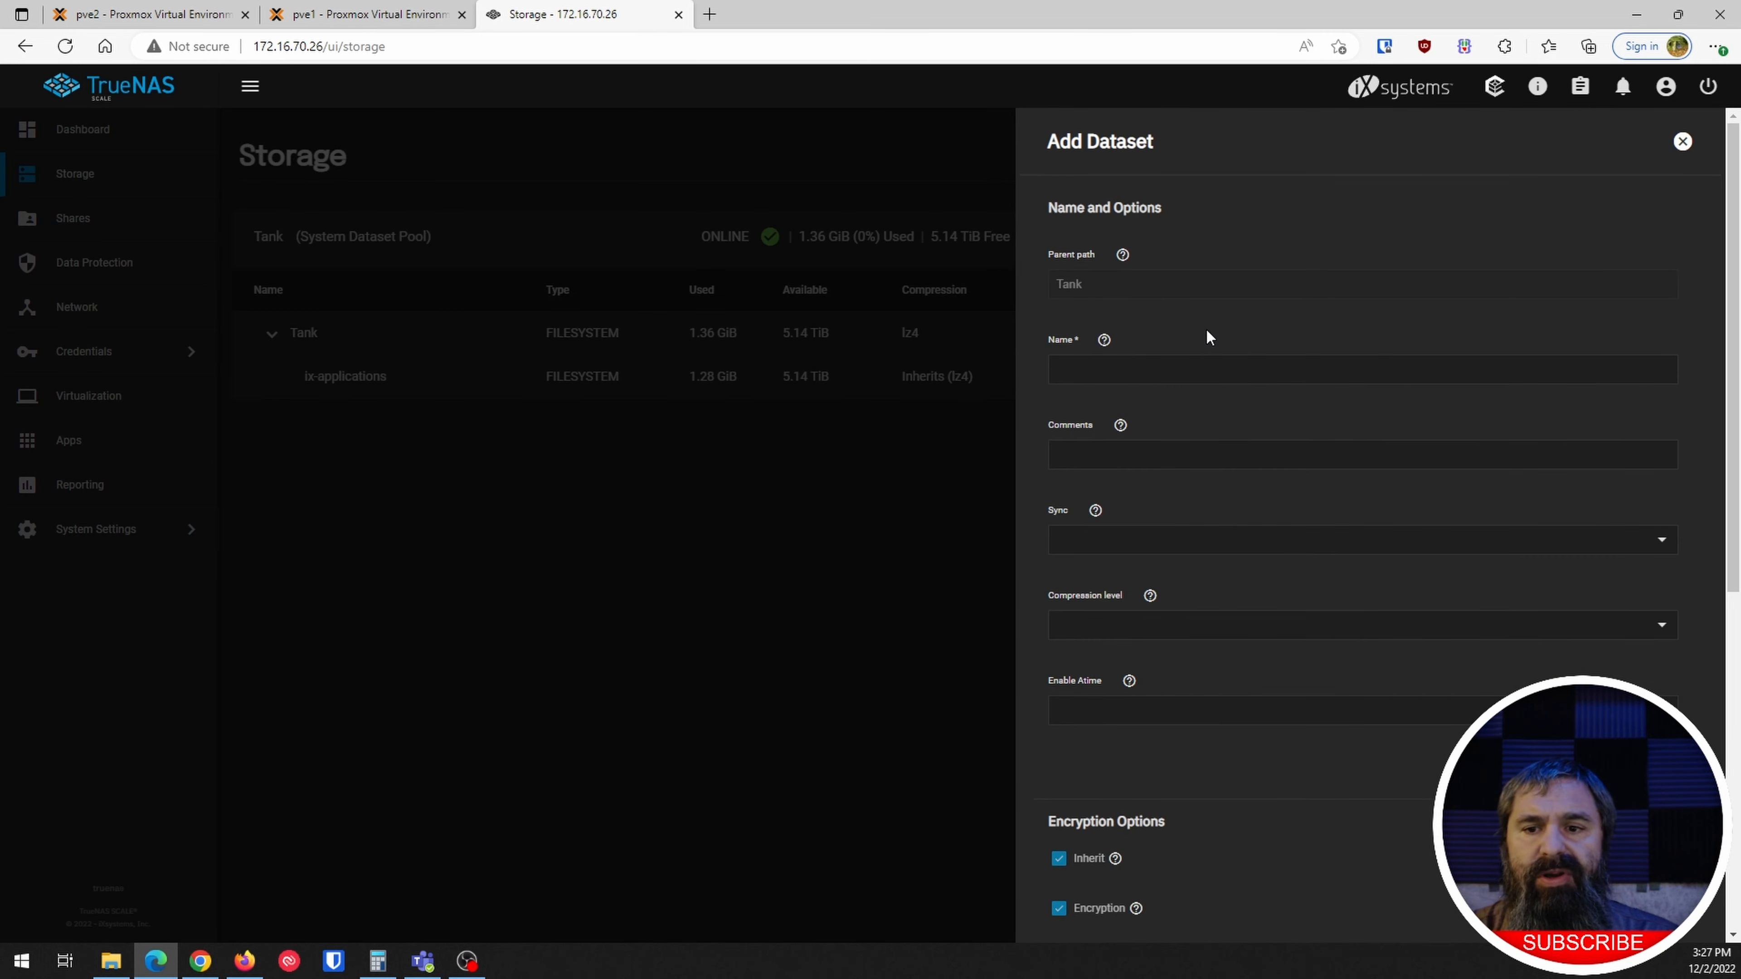
{"action": "left_click", "coordinate": [1123, 370]}
{"action": "type", "text": "VMs"}
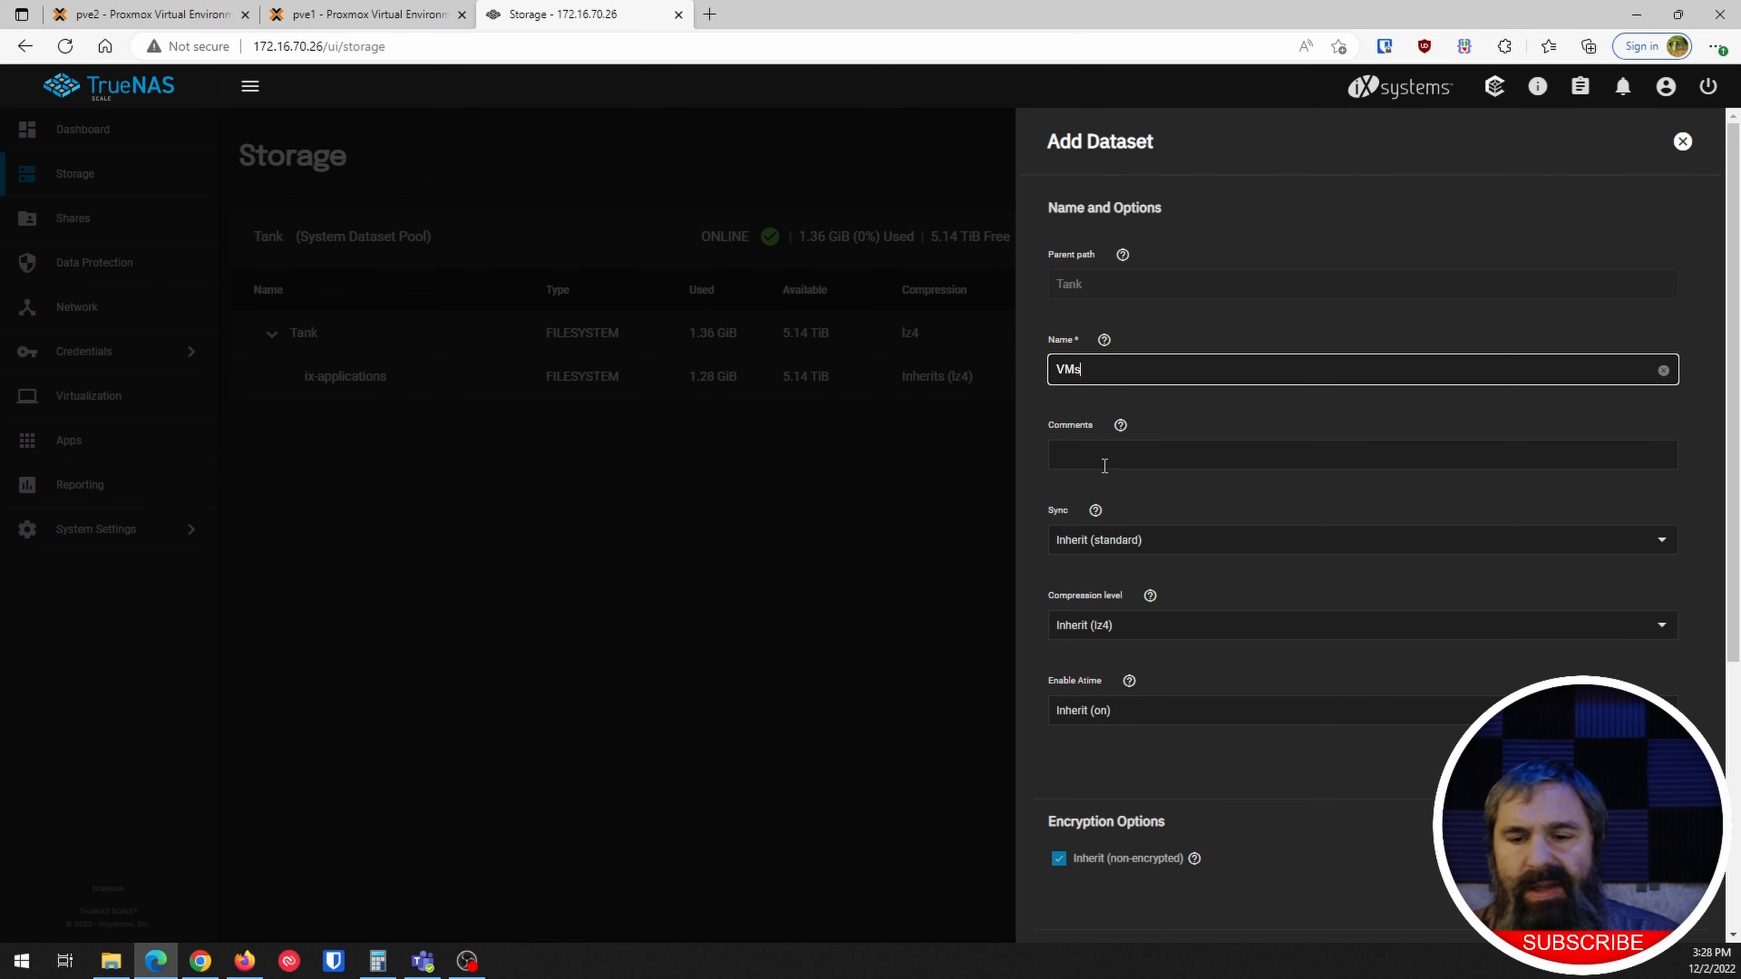
{"action": "scroll", "coordinate": [1087, 449], "scroll_direction": "down", "scroll_amount": 5}
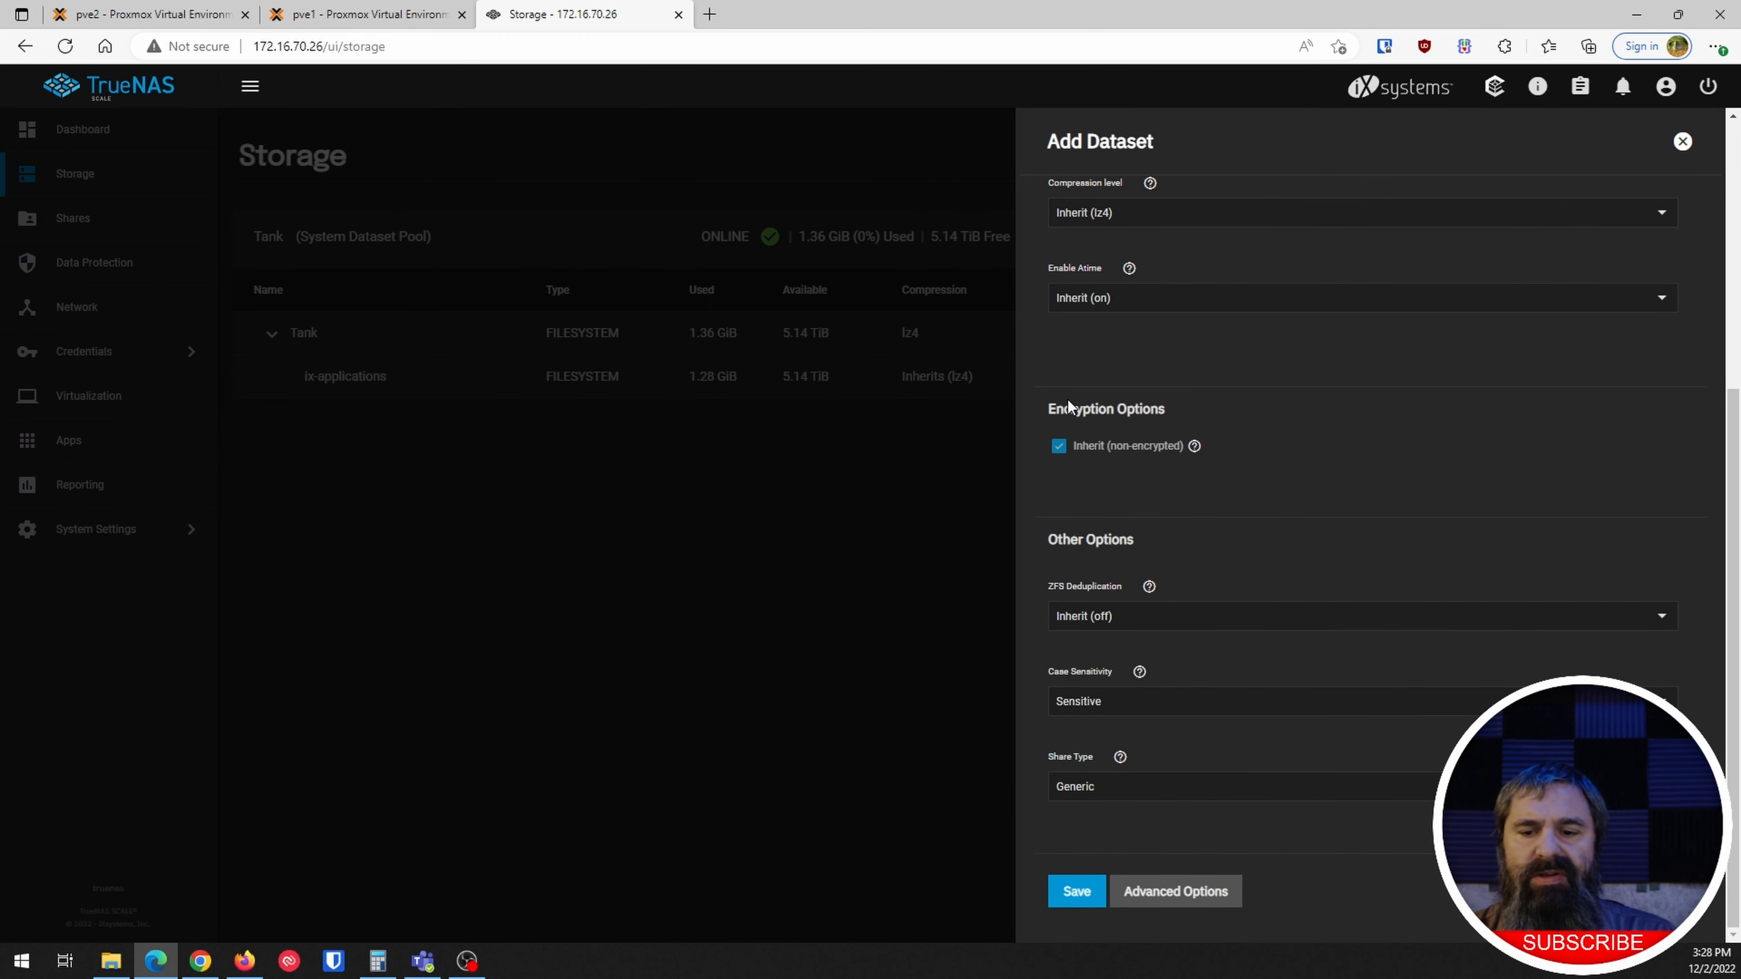
{"action": "left_click", "coordinate": [1076, 891]}
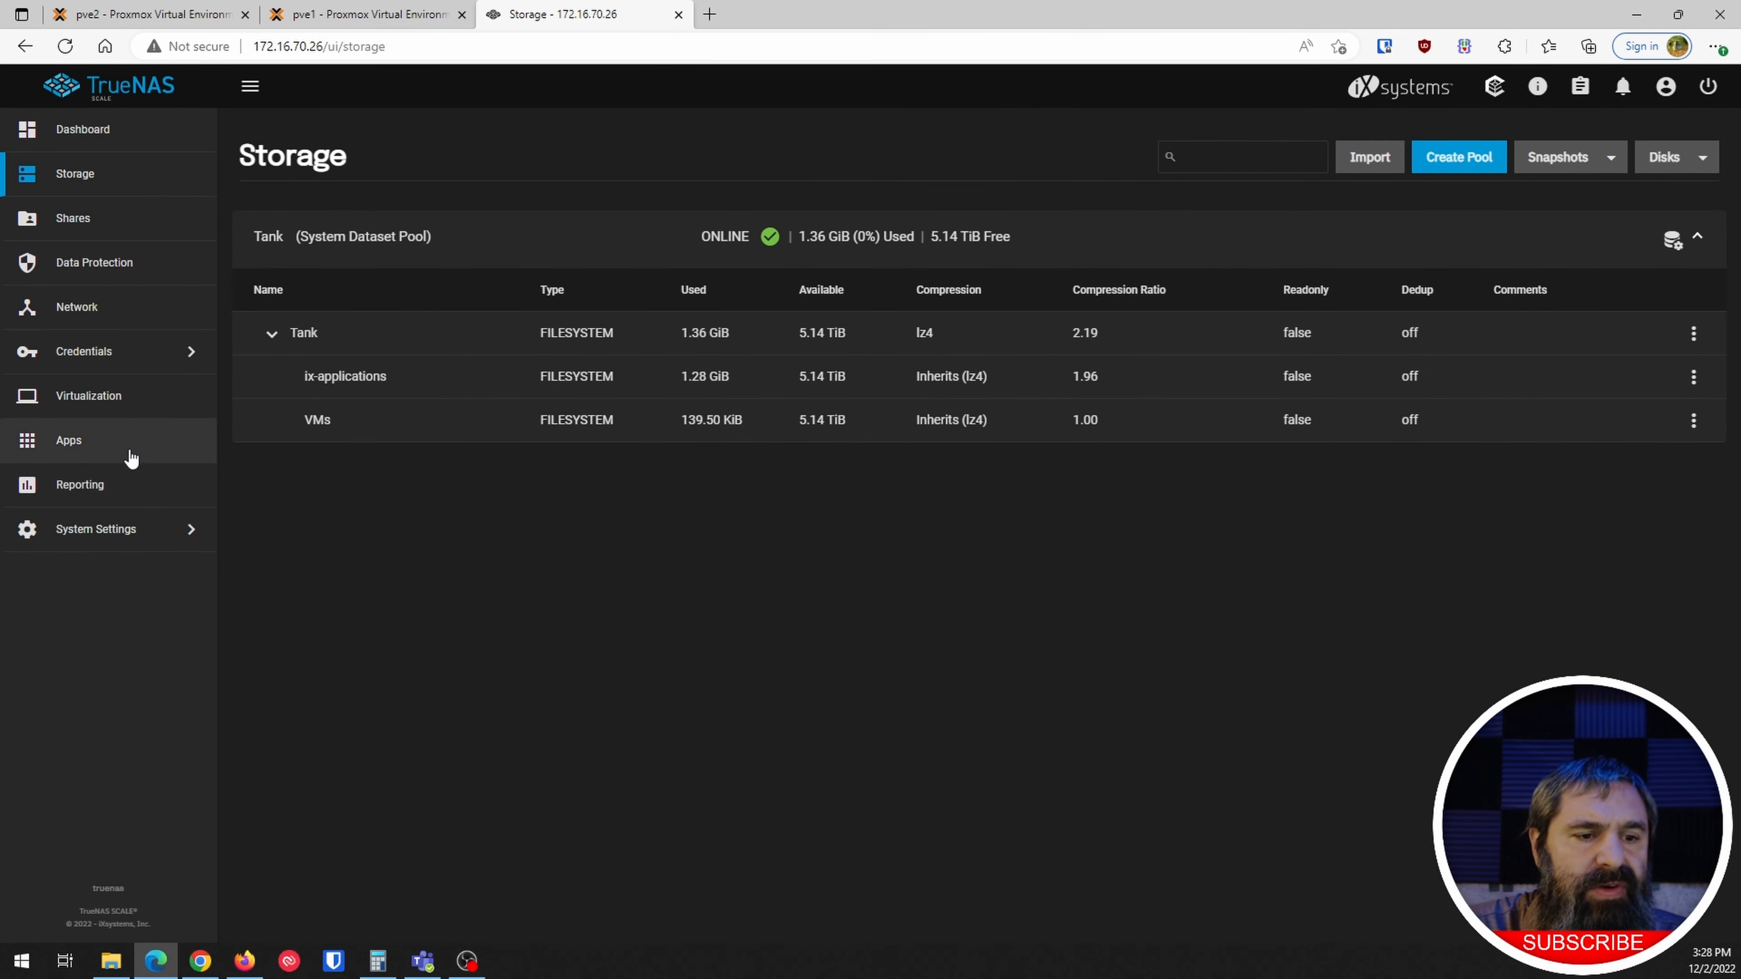
- Start creating a virtual machine from the Virtualization page, with the page enlarged to 125%
{"action": "left_click", "coordinate": [95, 409]}
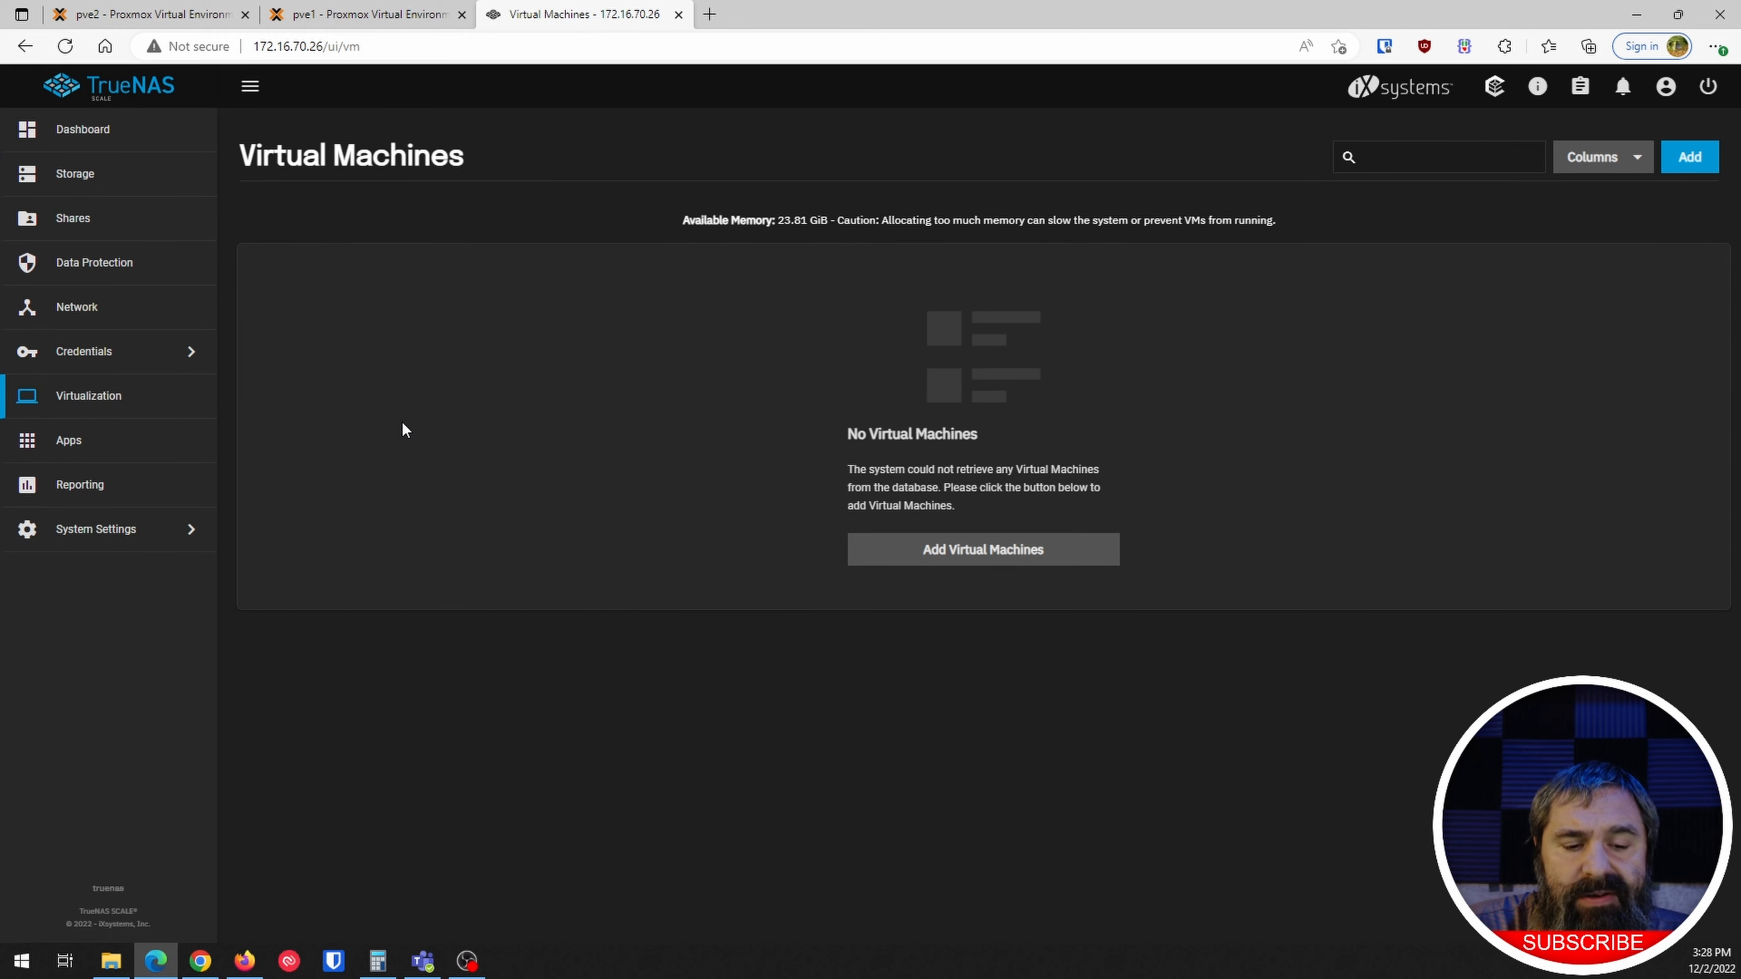
{"action": "left_click", "coordinate": [936, 549]}
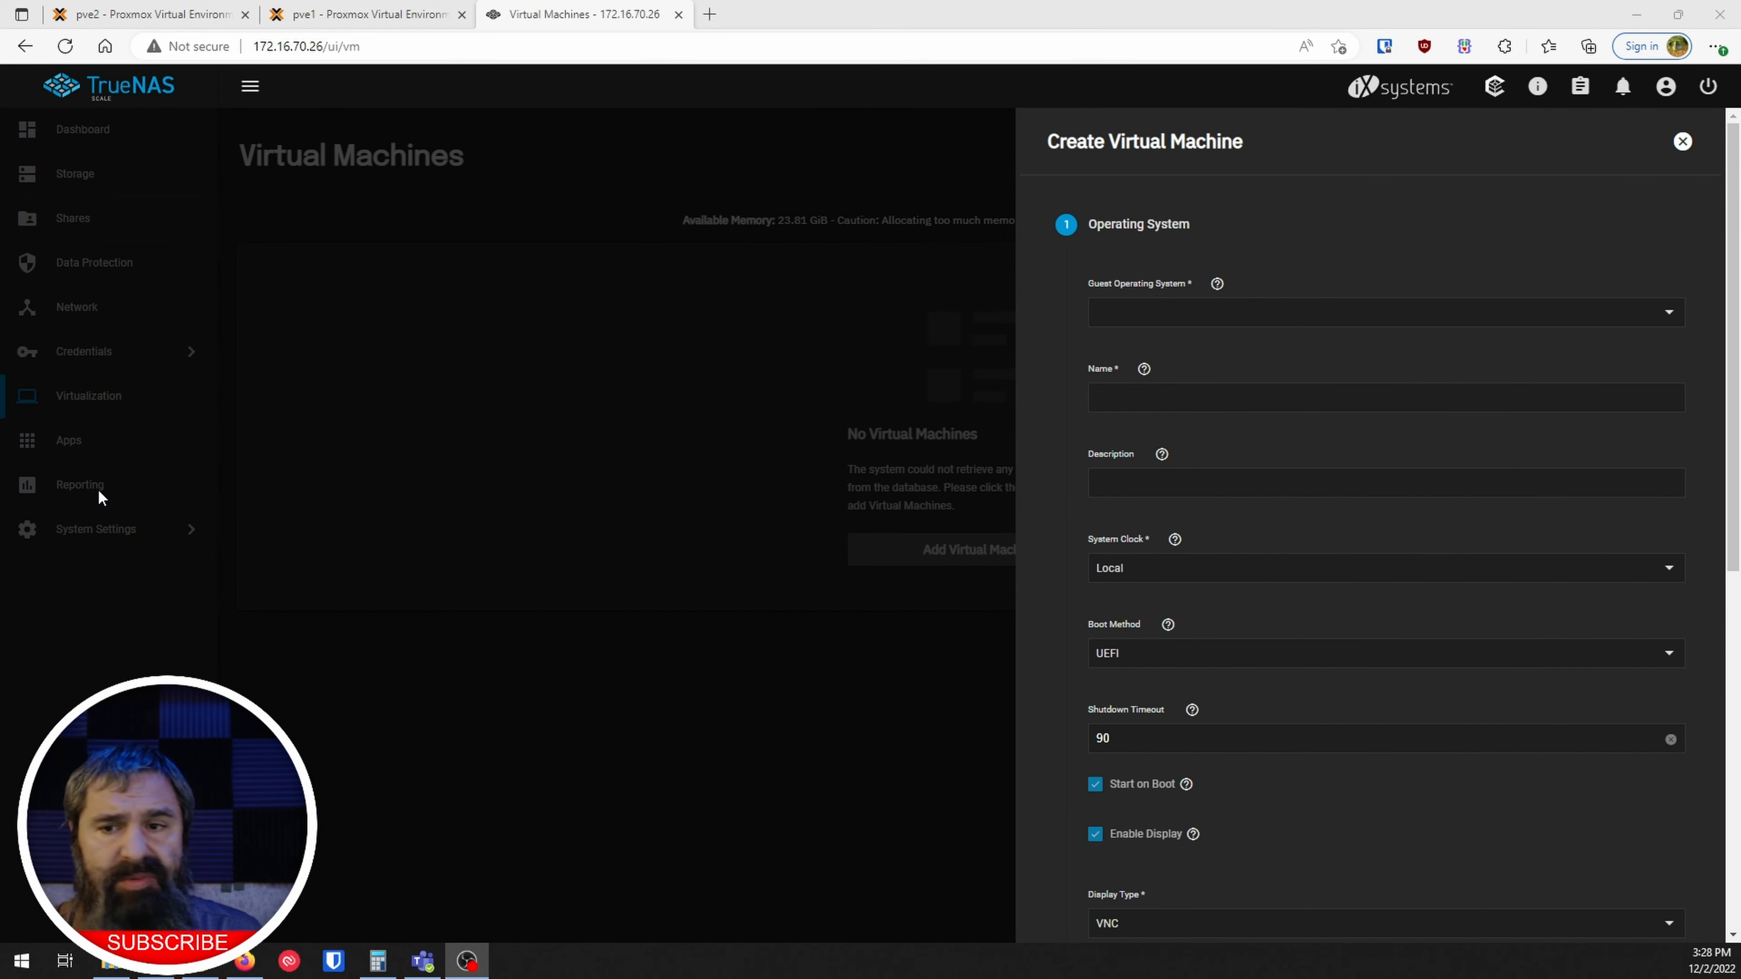
{"action": "left_click", "coordinate": [924, 41]}
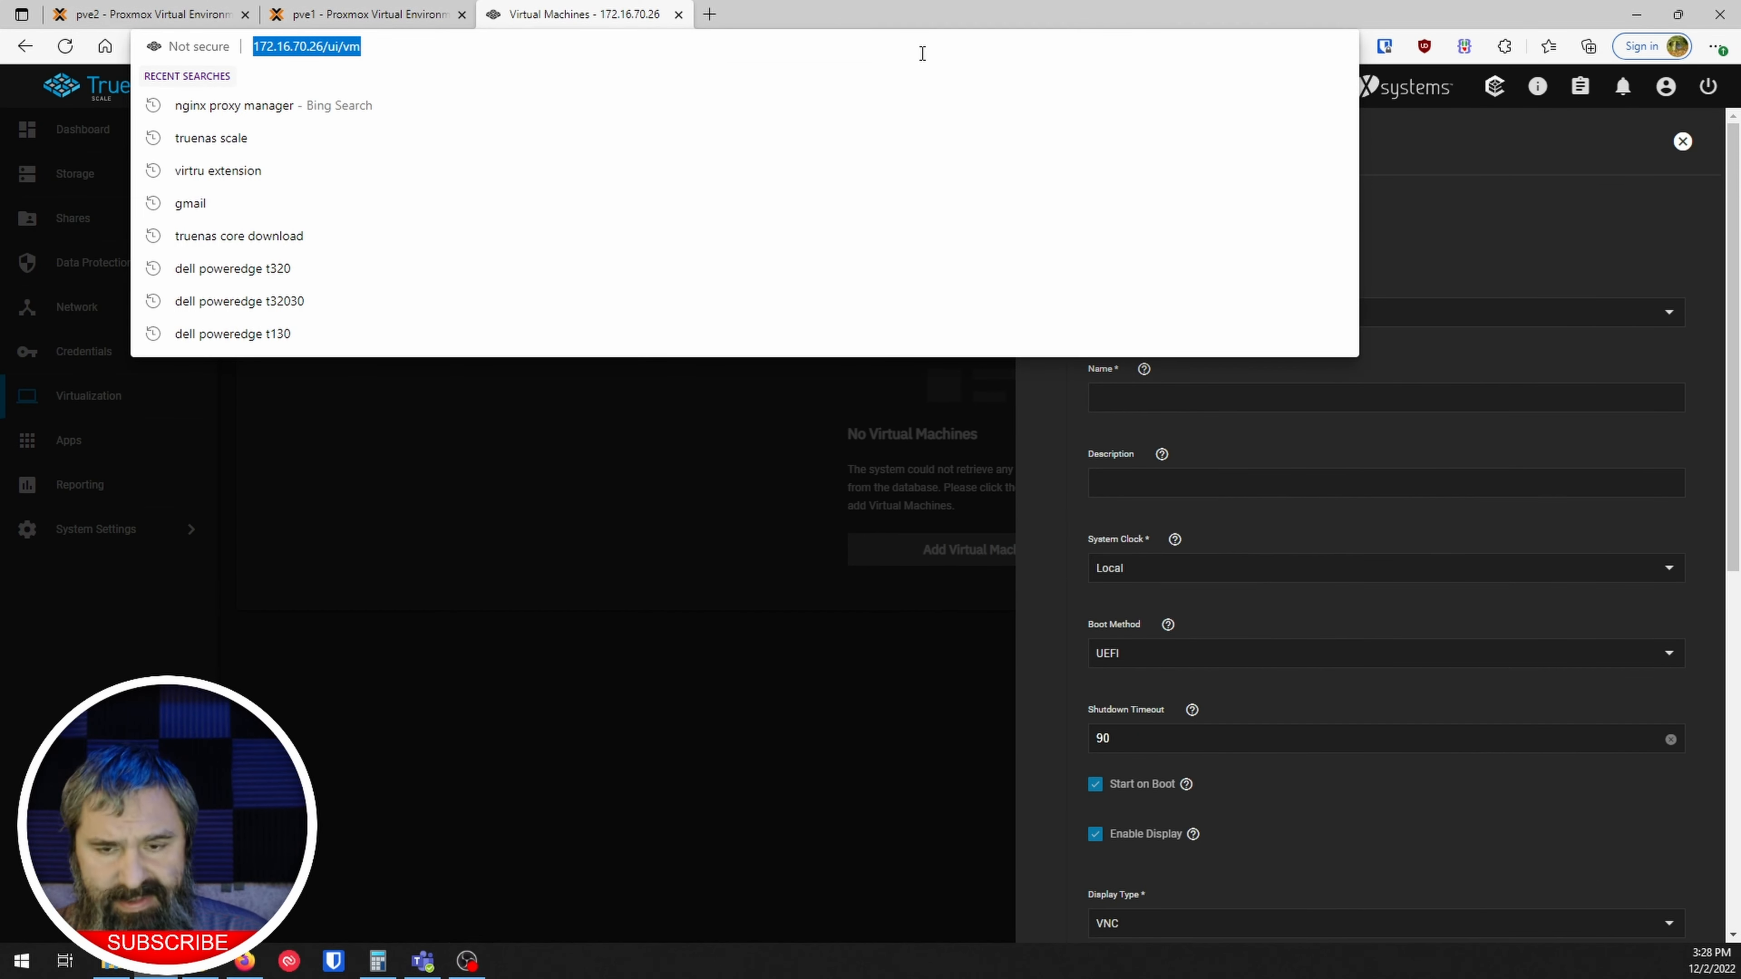
{"action": "left_click", "coordinate": [495, 710]}
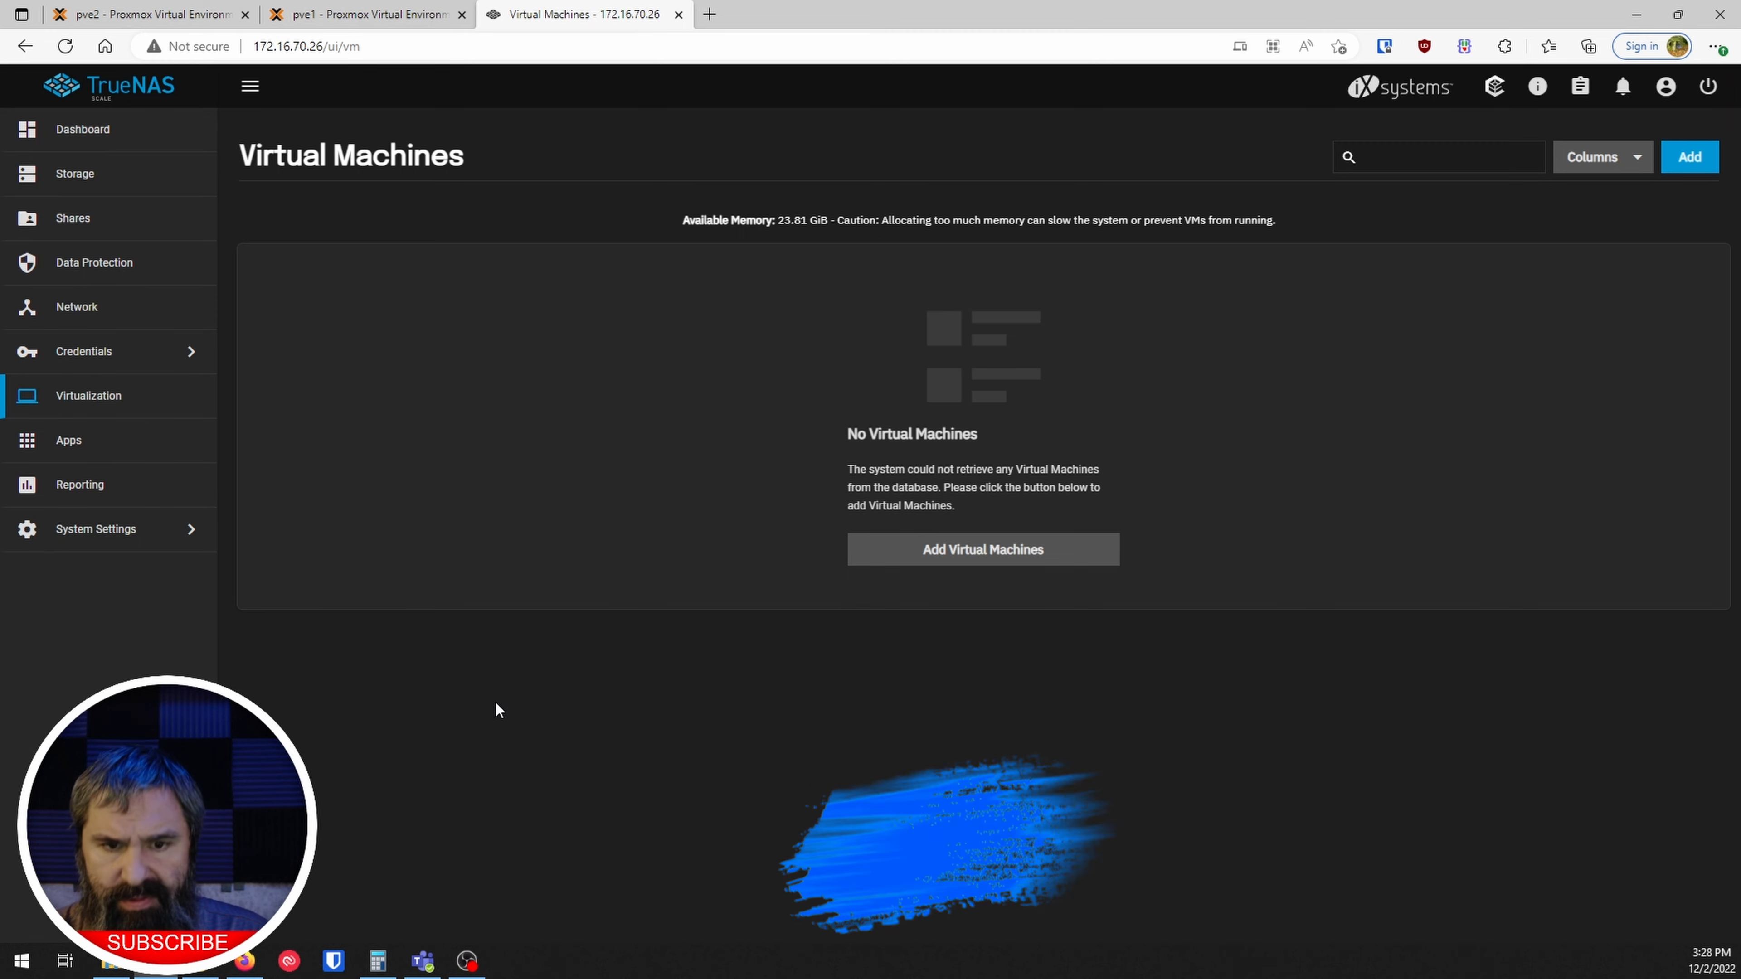
{"action": "key", "text": "ctrl+plus"}
{"action": "key", "text": "ctrl+plus"}
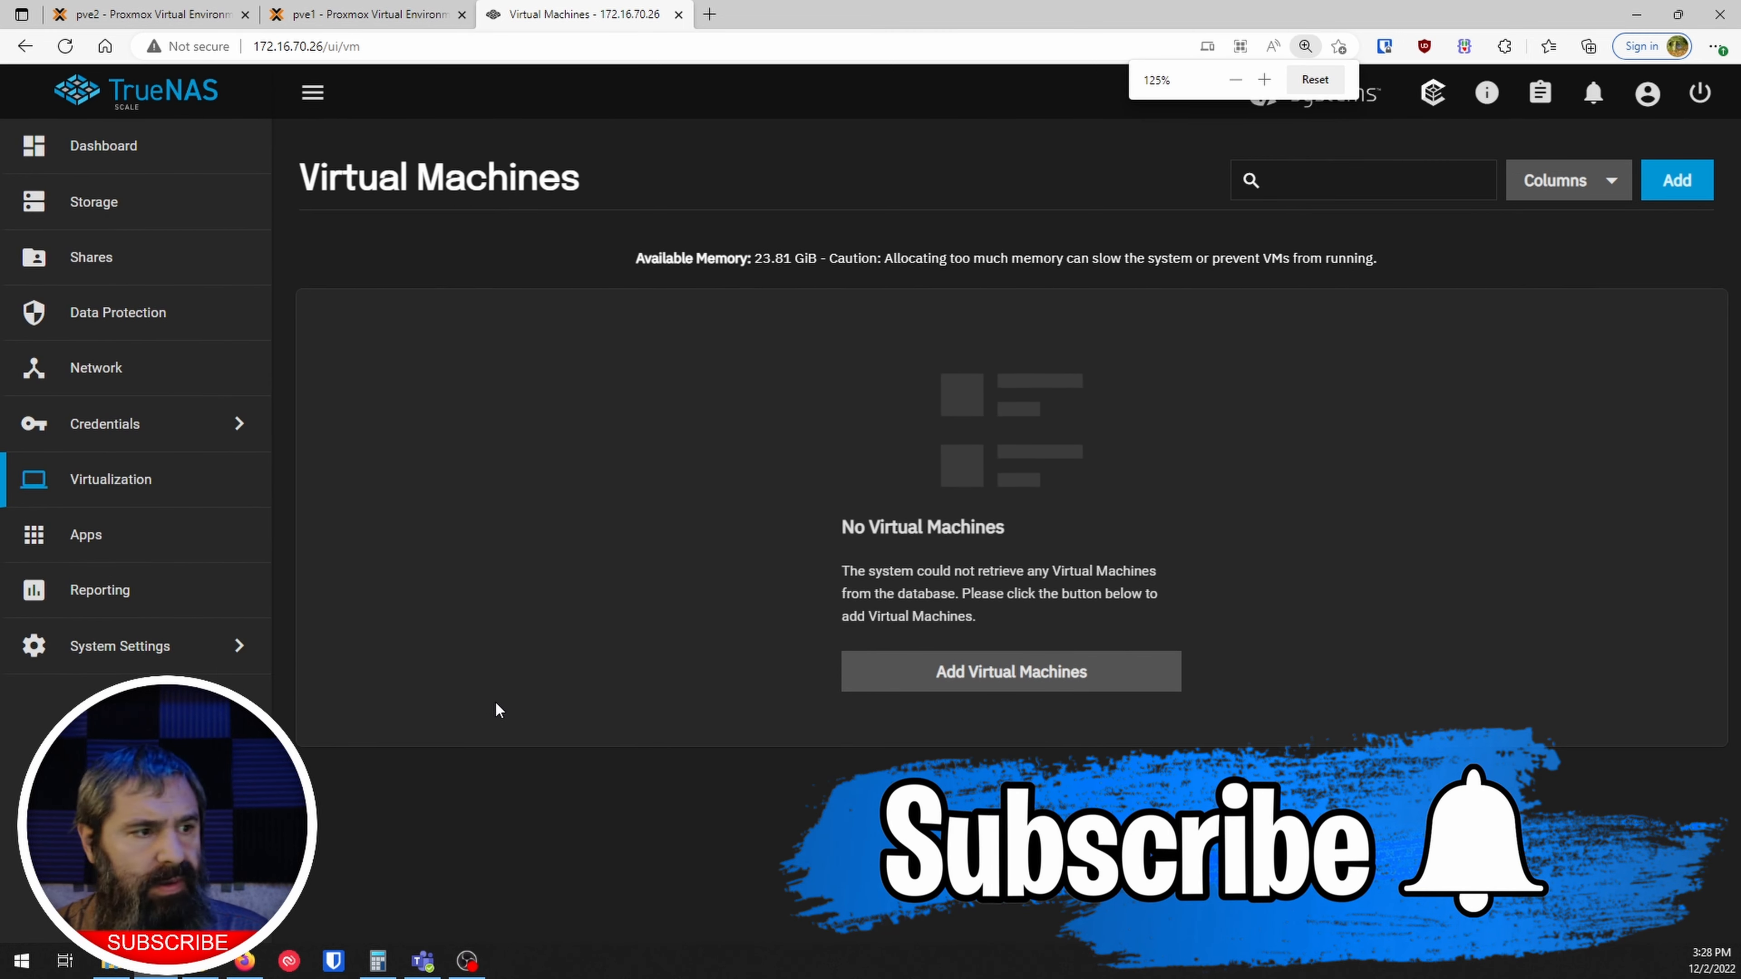
{"action": "left_click", "coordinate": [1050, 686]}
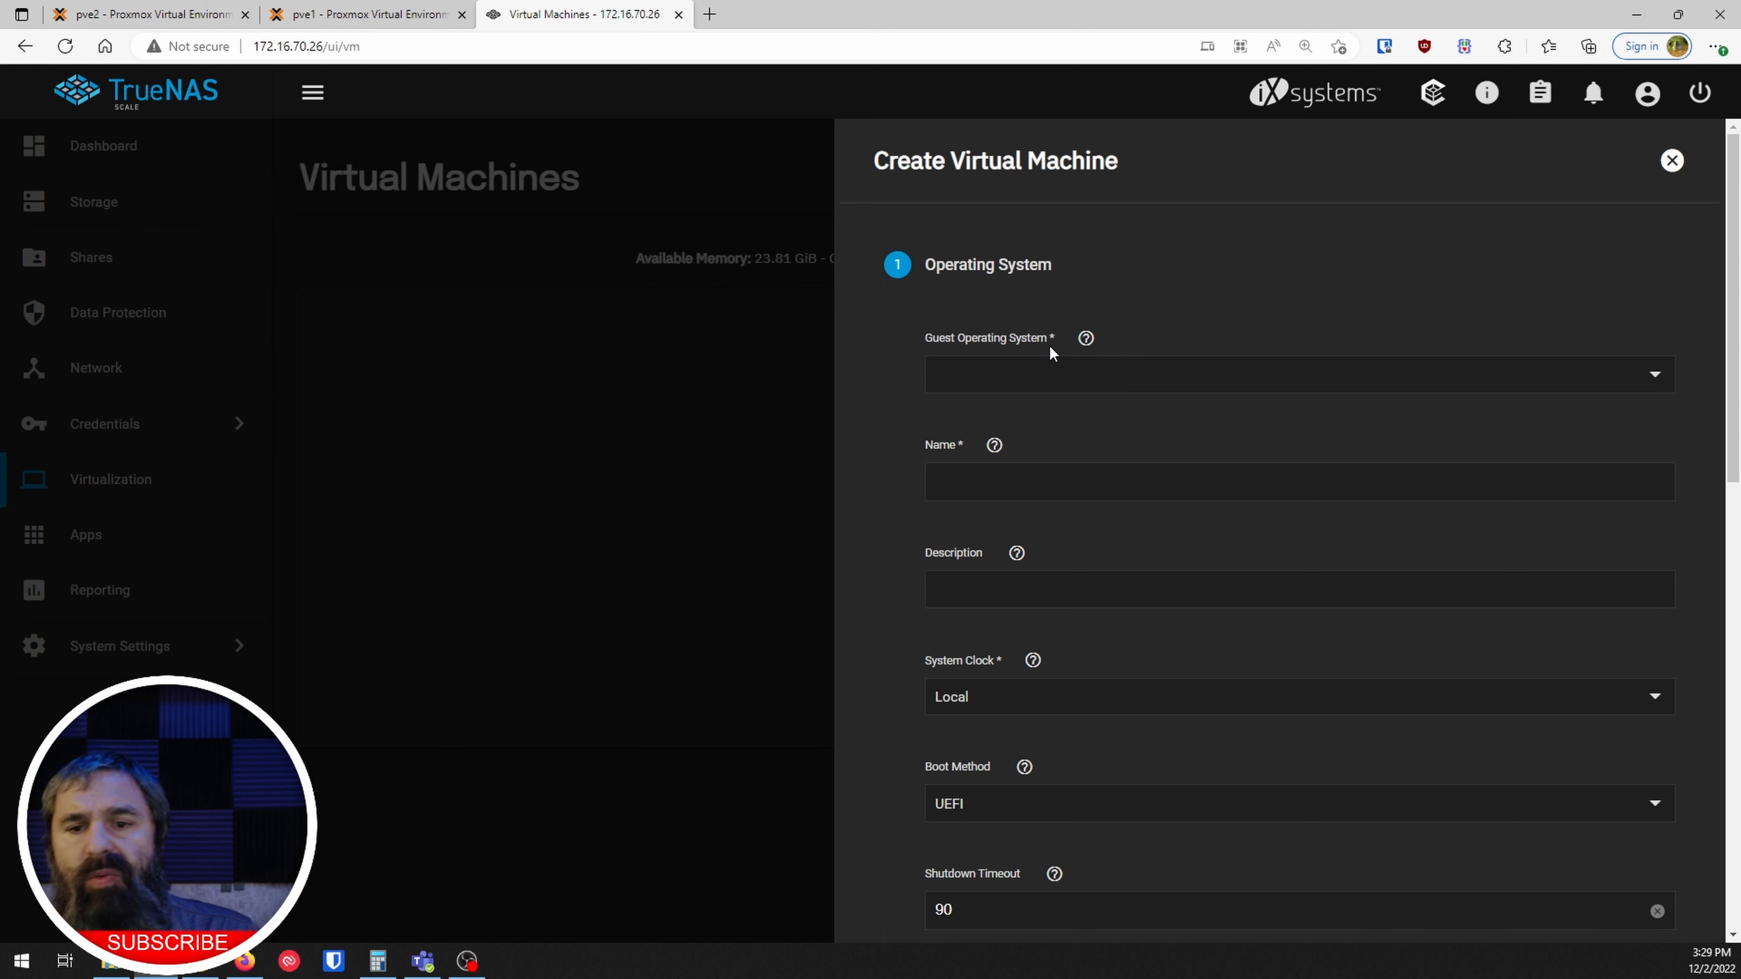
- Set the guest operating system to Windows and name the virtual machine srv2019
{"action": "left_click", "coordinate": [1084, 341]}
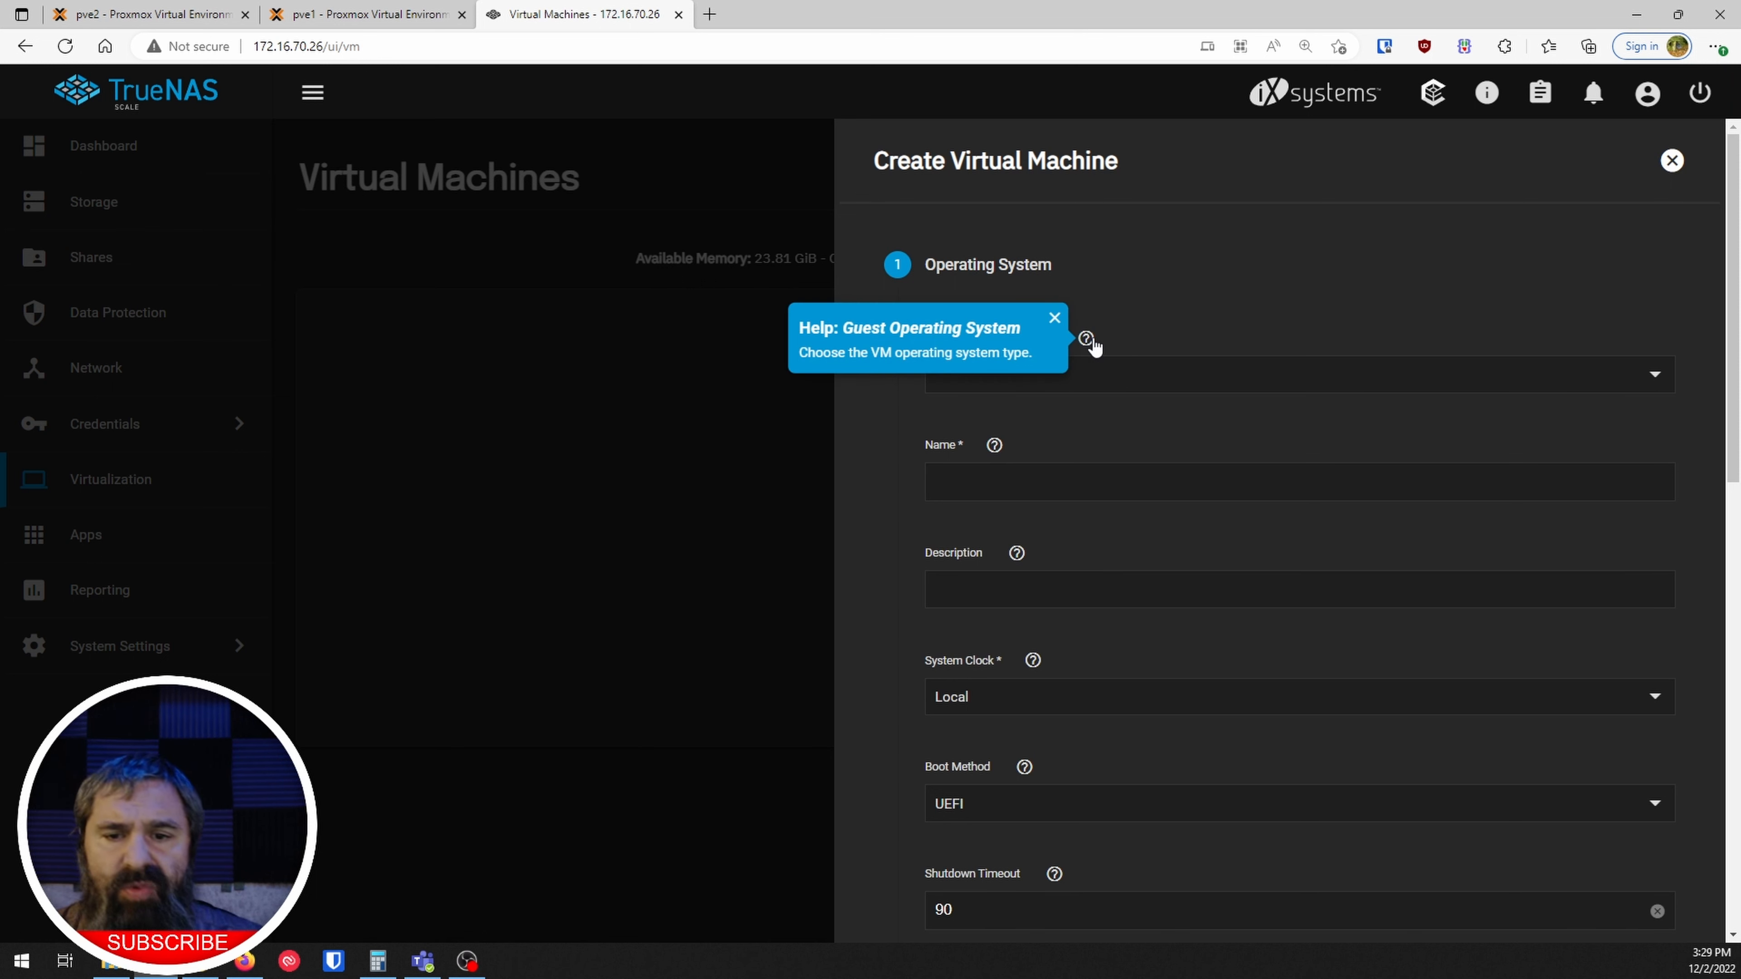
{"action": "left_click", "coordinate": [1162, 312]}
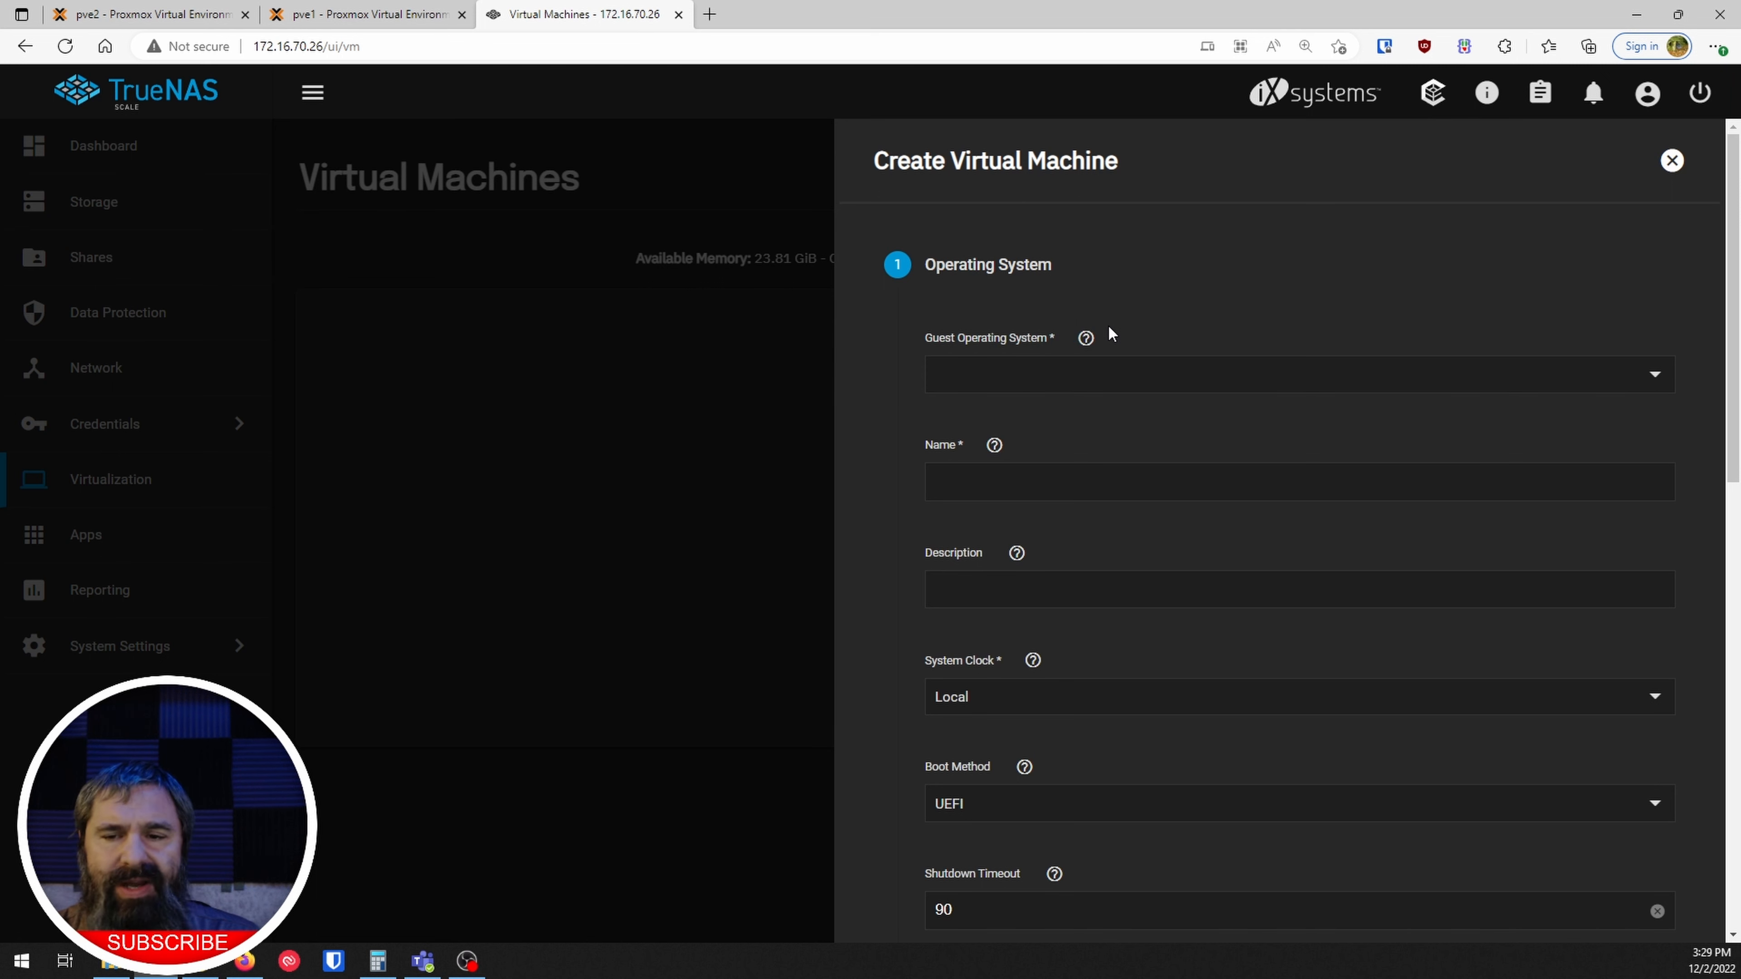
{"action": "left_click", "coordinate": [1650, 385]}
{"action": "left_click", "coordinate": [981, 379]}
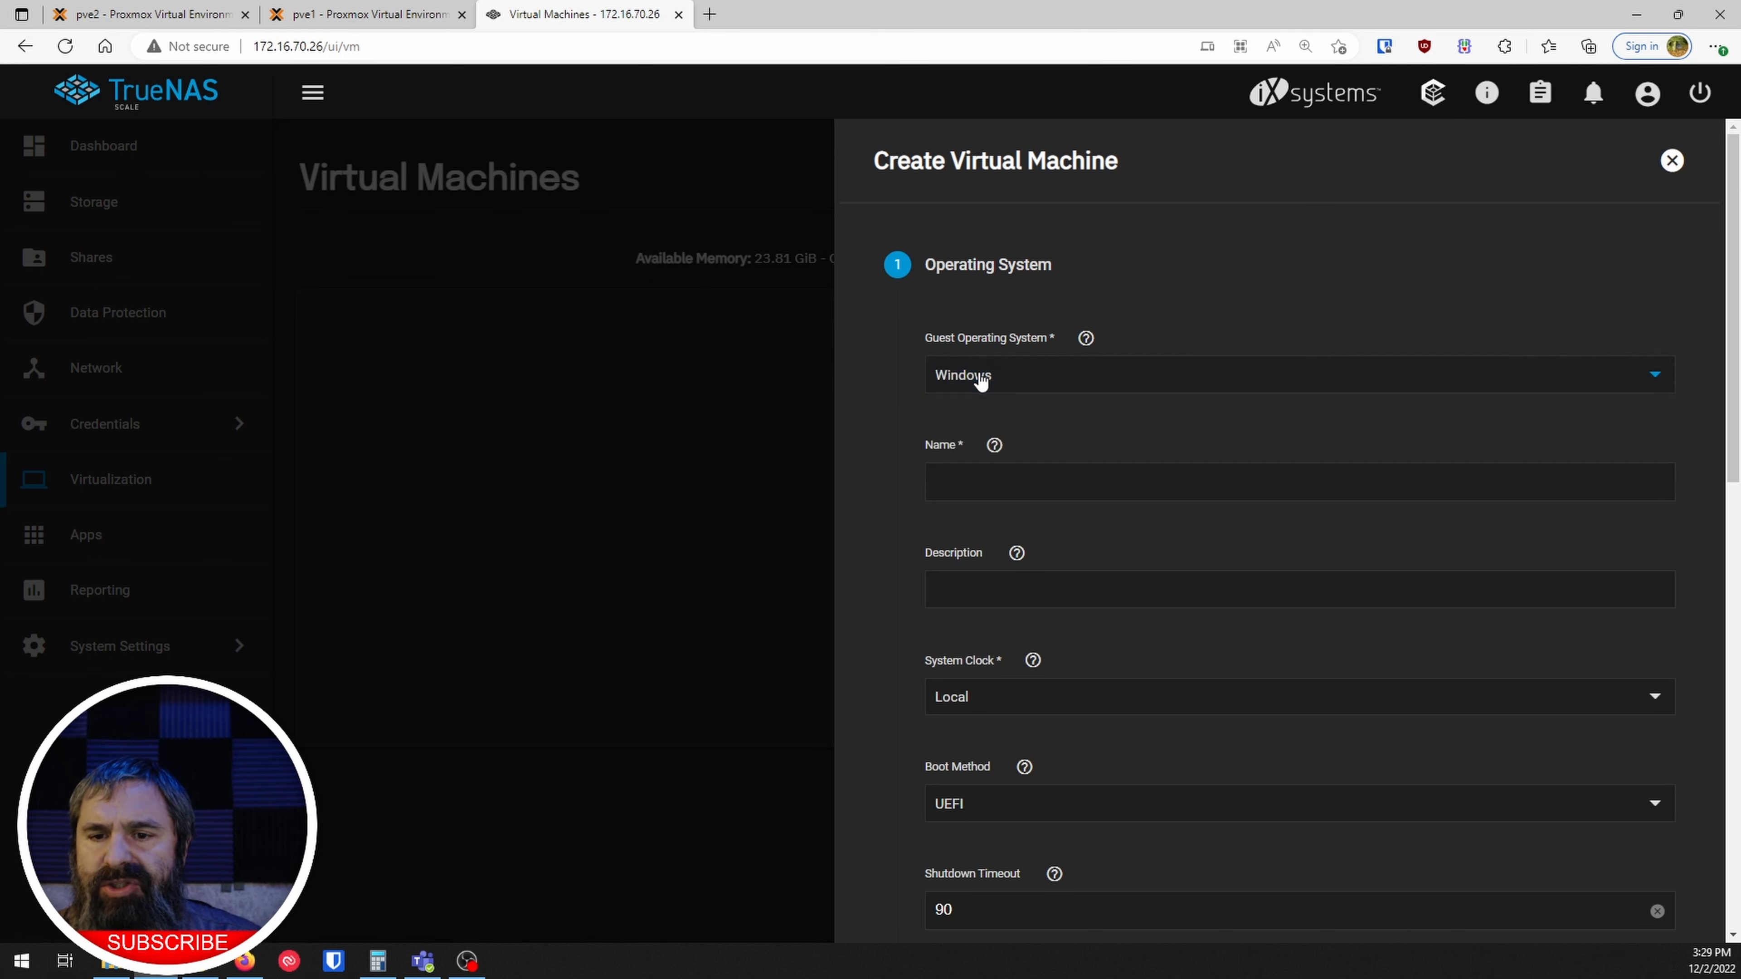
{"action": "left_click", "coordinate": [1038, 484]}
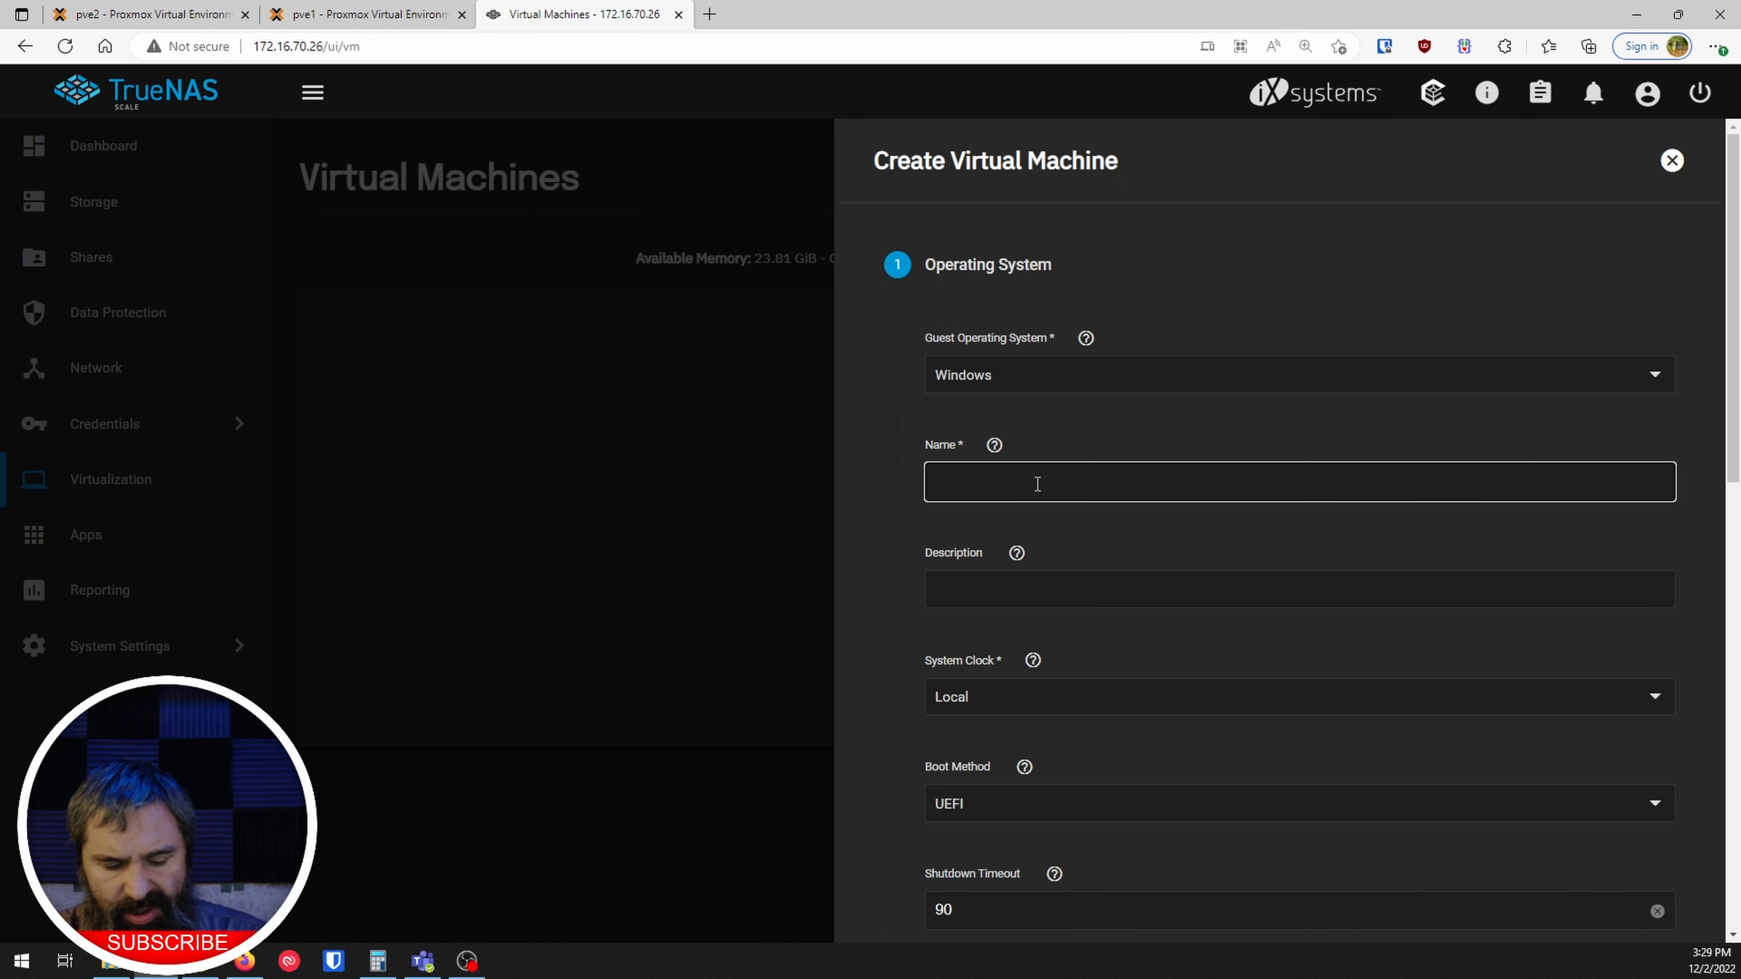
{"action": "type", "text": "srv2019"}
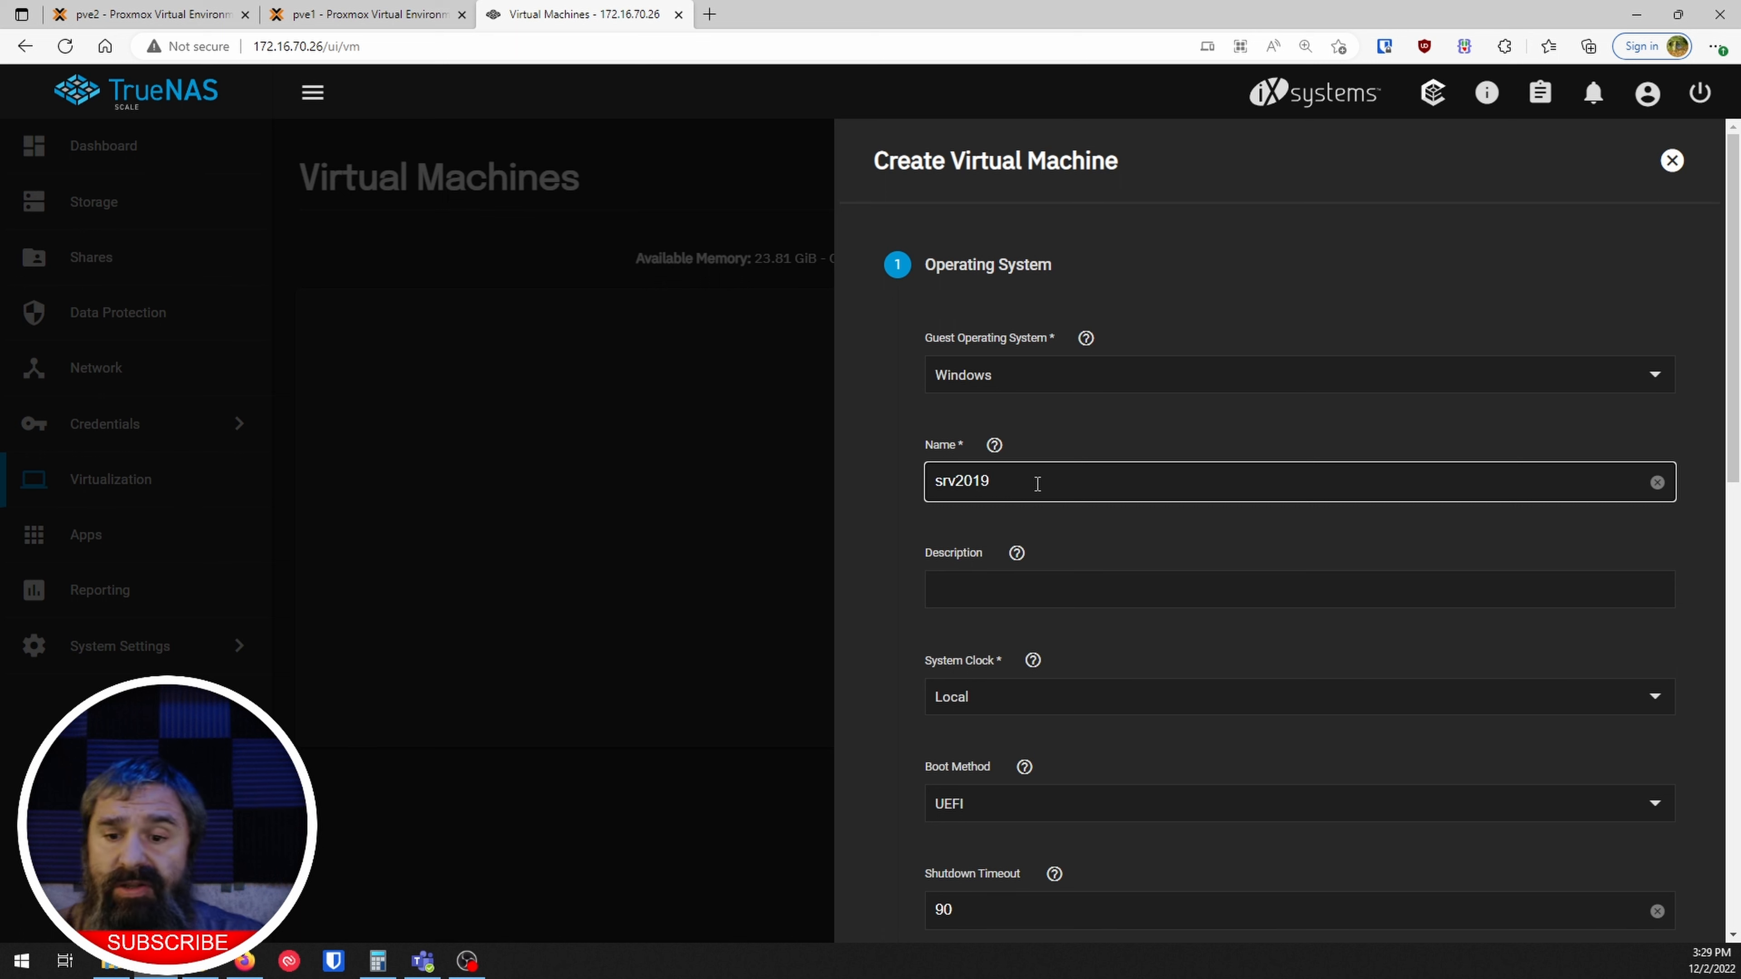
- Keep the default clock, UEFI boot, shutdown timeout, VNC display and 0.0.0.0 bind options and continue to the CPU and memory settings
{"action": "left_click", "coordinate": [980, 583]}
{"action": "scroll", "coordinate": [933, 556], "scroll_direction": "down", "scroll_amount": 7}
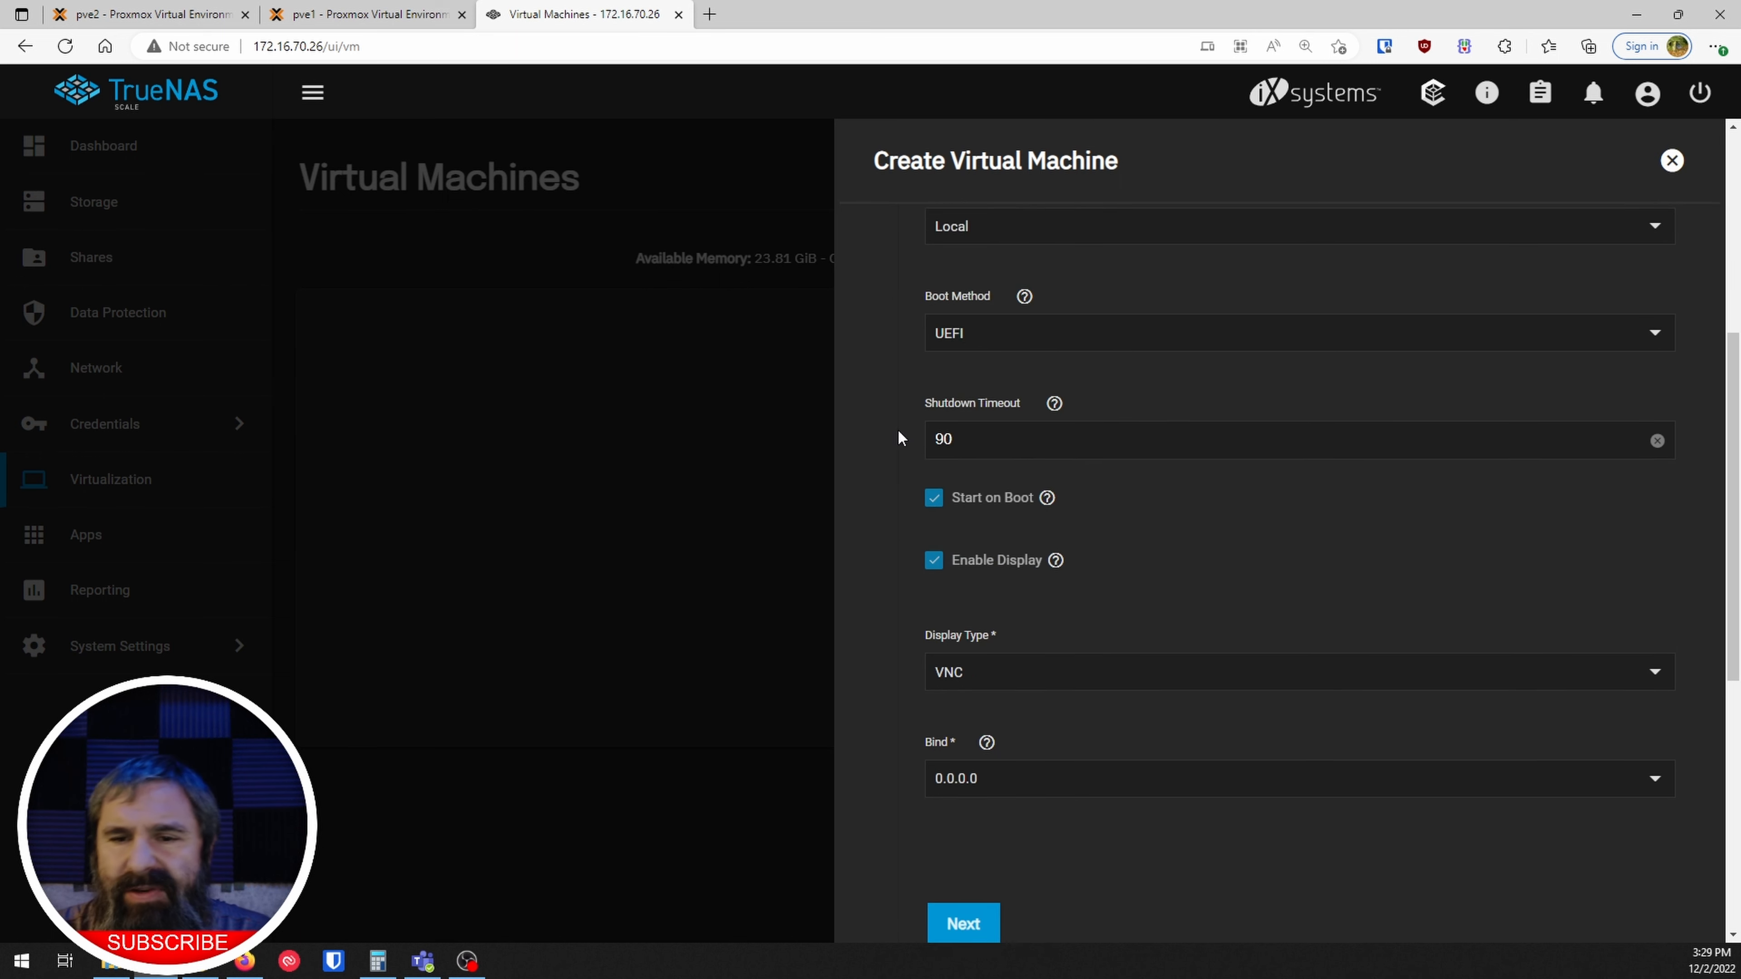
{"action": "scroll", "coordinate": [900, 439], "scroll_direction": "up", "scroll_amount": 3}
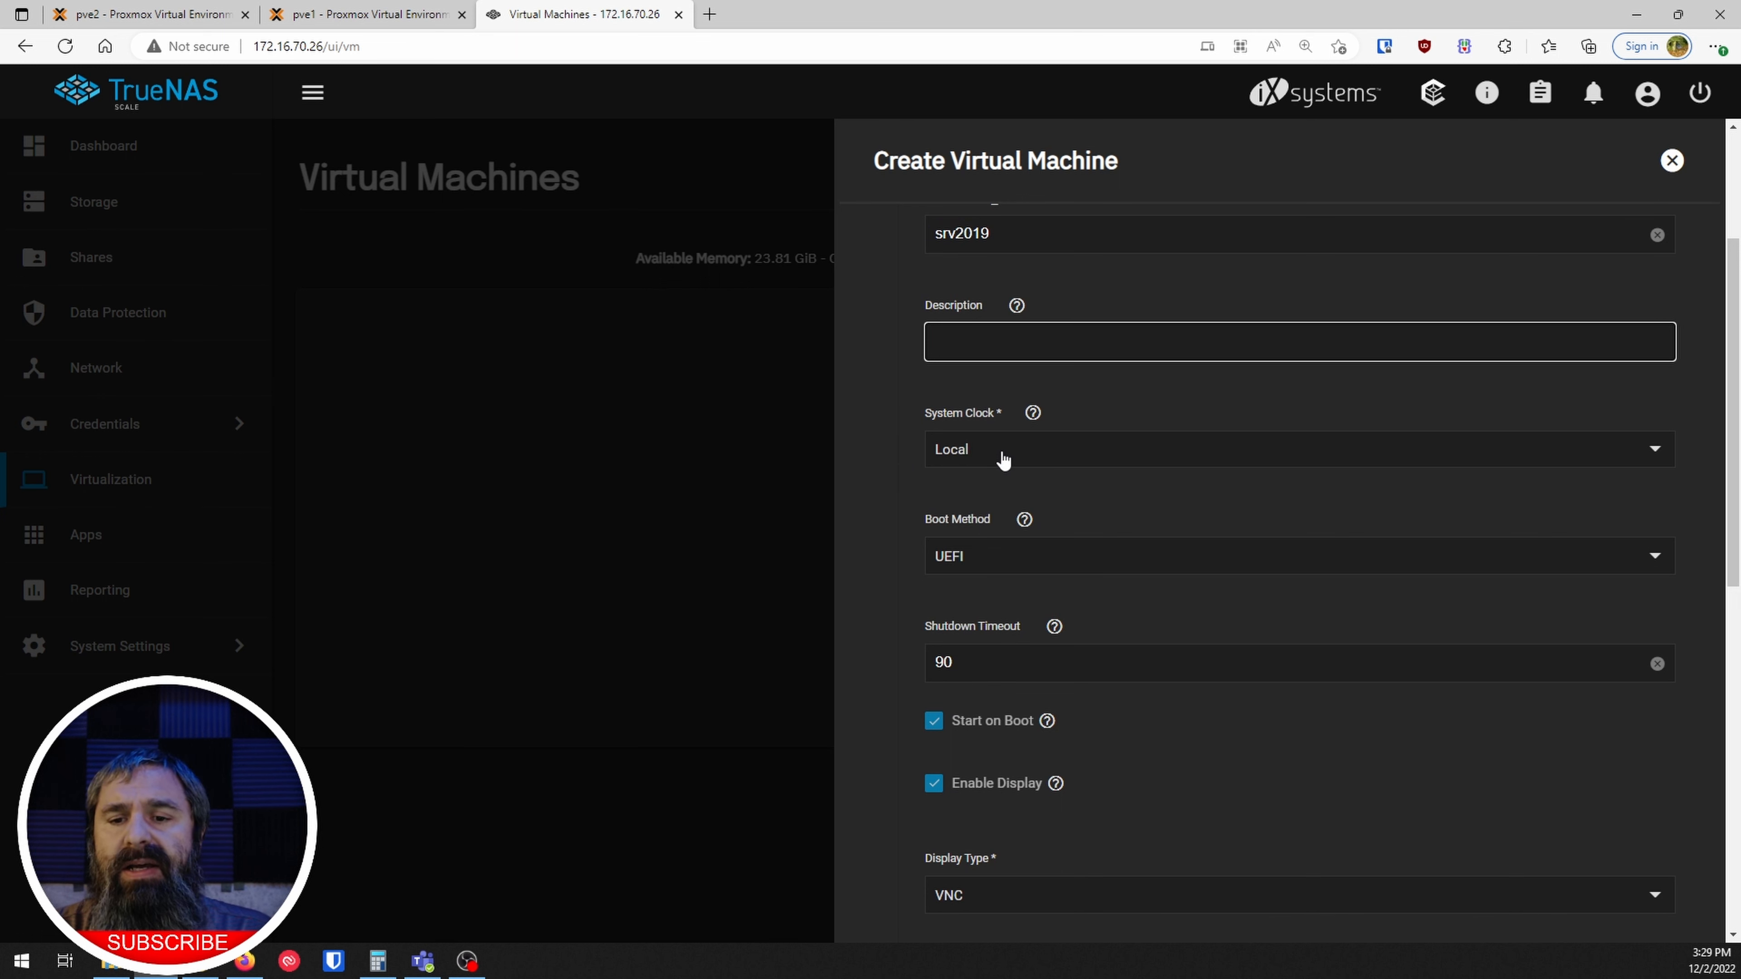
{"action": "scroll", "coordinate": [938, 469], "scroll_direction": "down", "scroll_amount": 2}
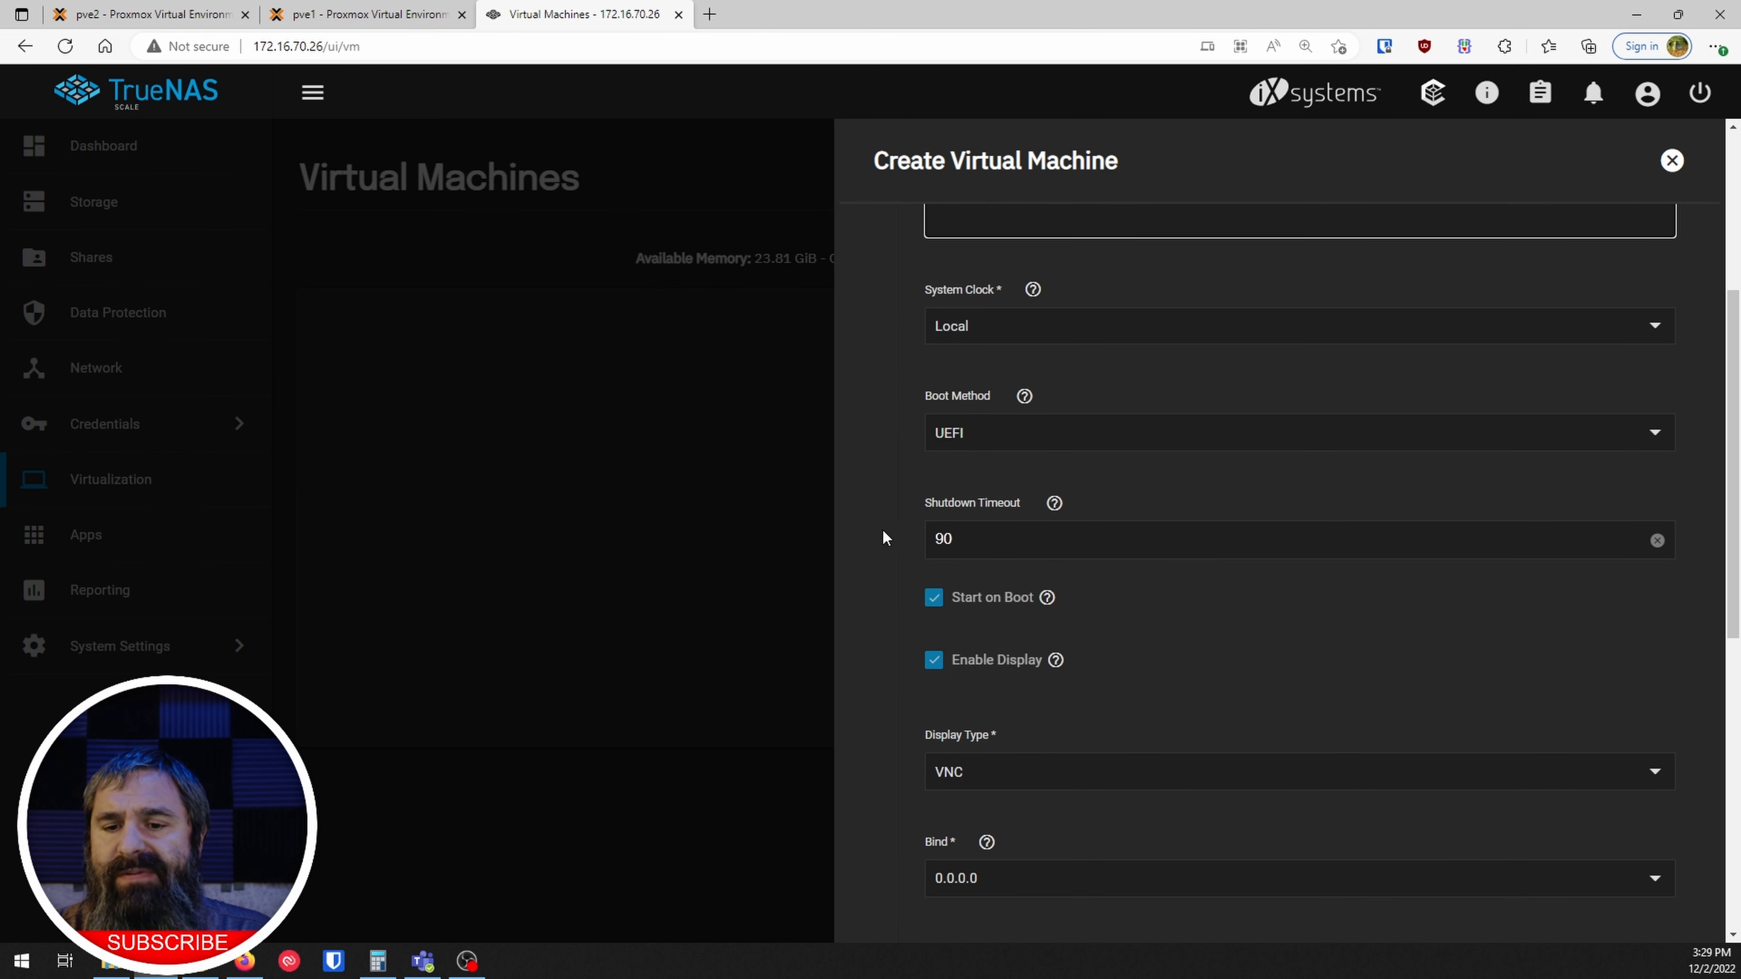
{"action": "scroll", "coordinate": [964, 524], "scroll_direction": "down", "scroll_amount": 2}
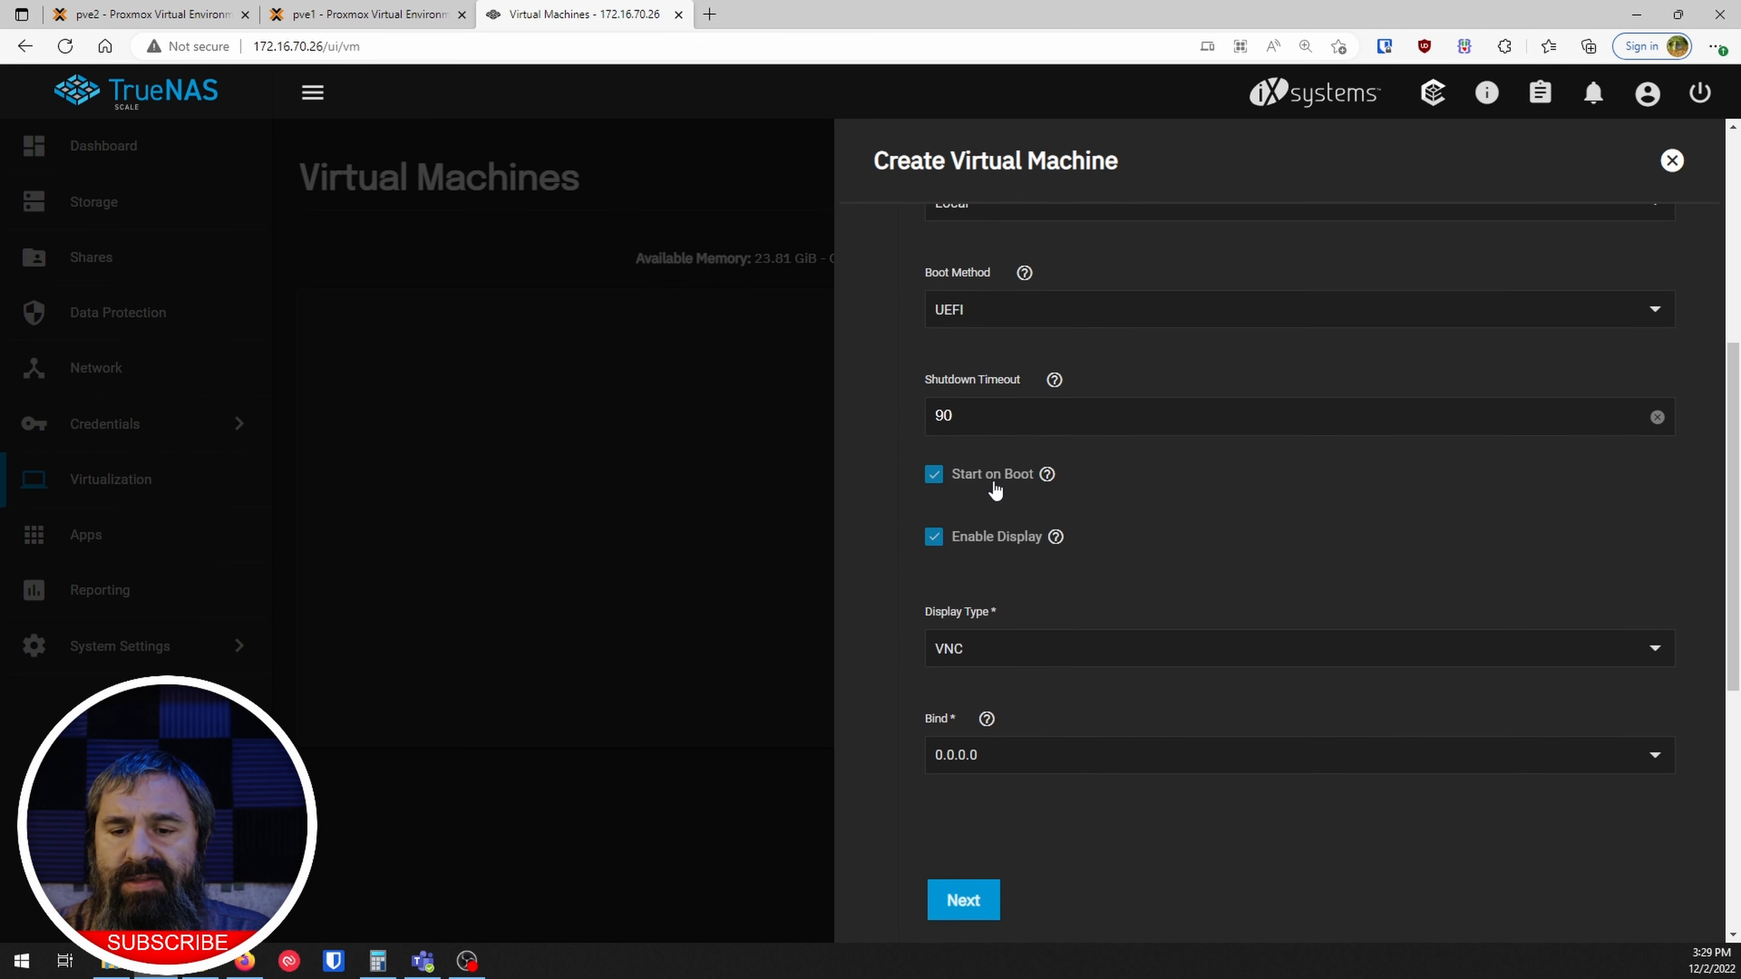
{"action": "scroll", "coordinate": [1028, 546], "scroll_direction": "down", "scroll_amount": 4}
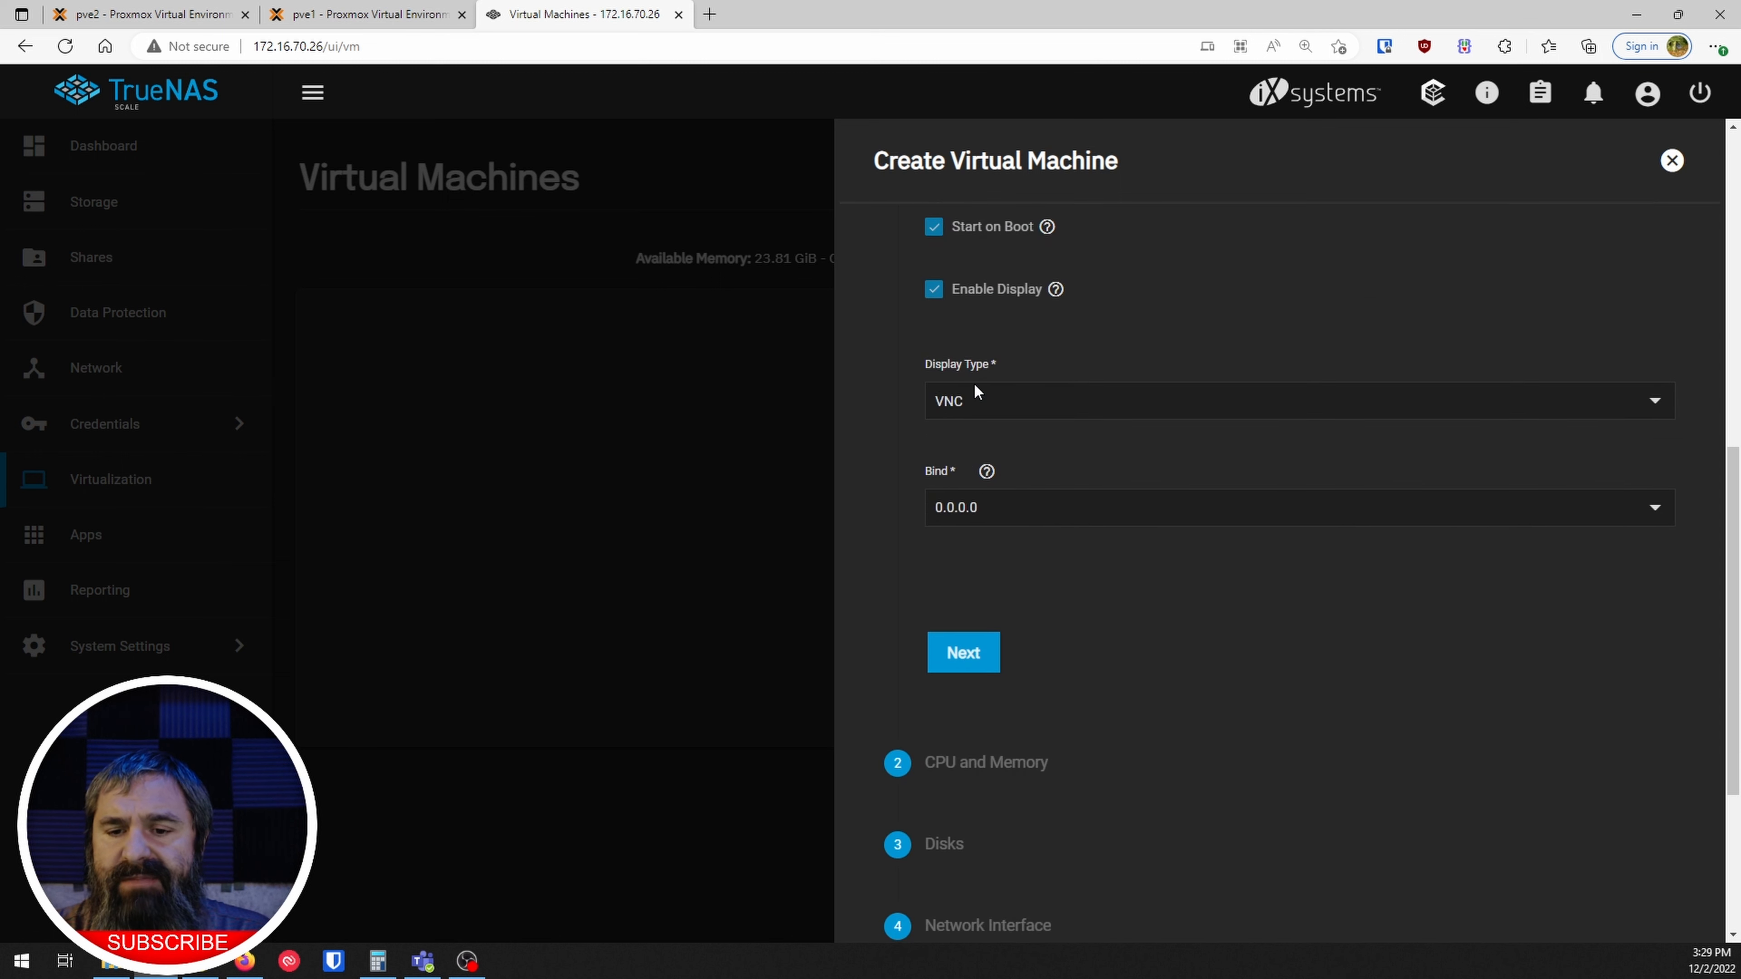
{"action": "left_click", "coordinate": [987, 524]}
{"action": "left_click", "coordinate": [871, 460]}
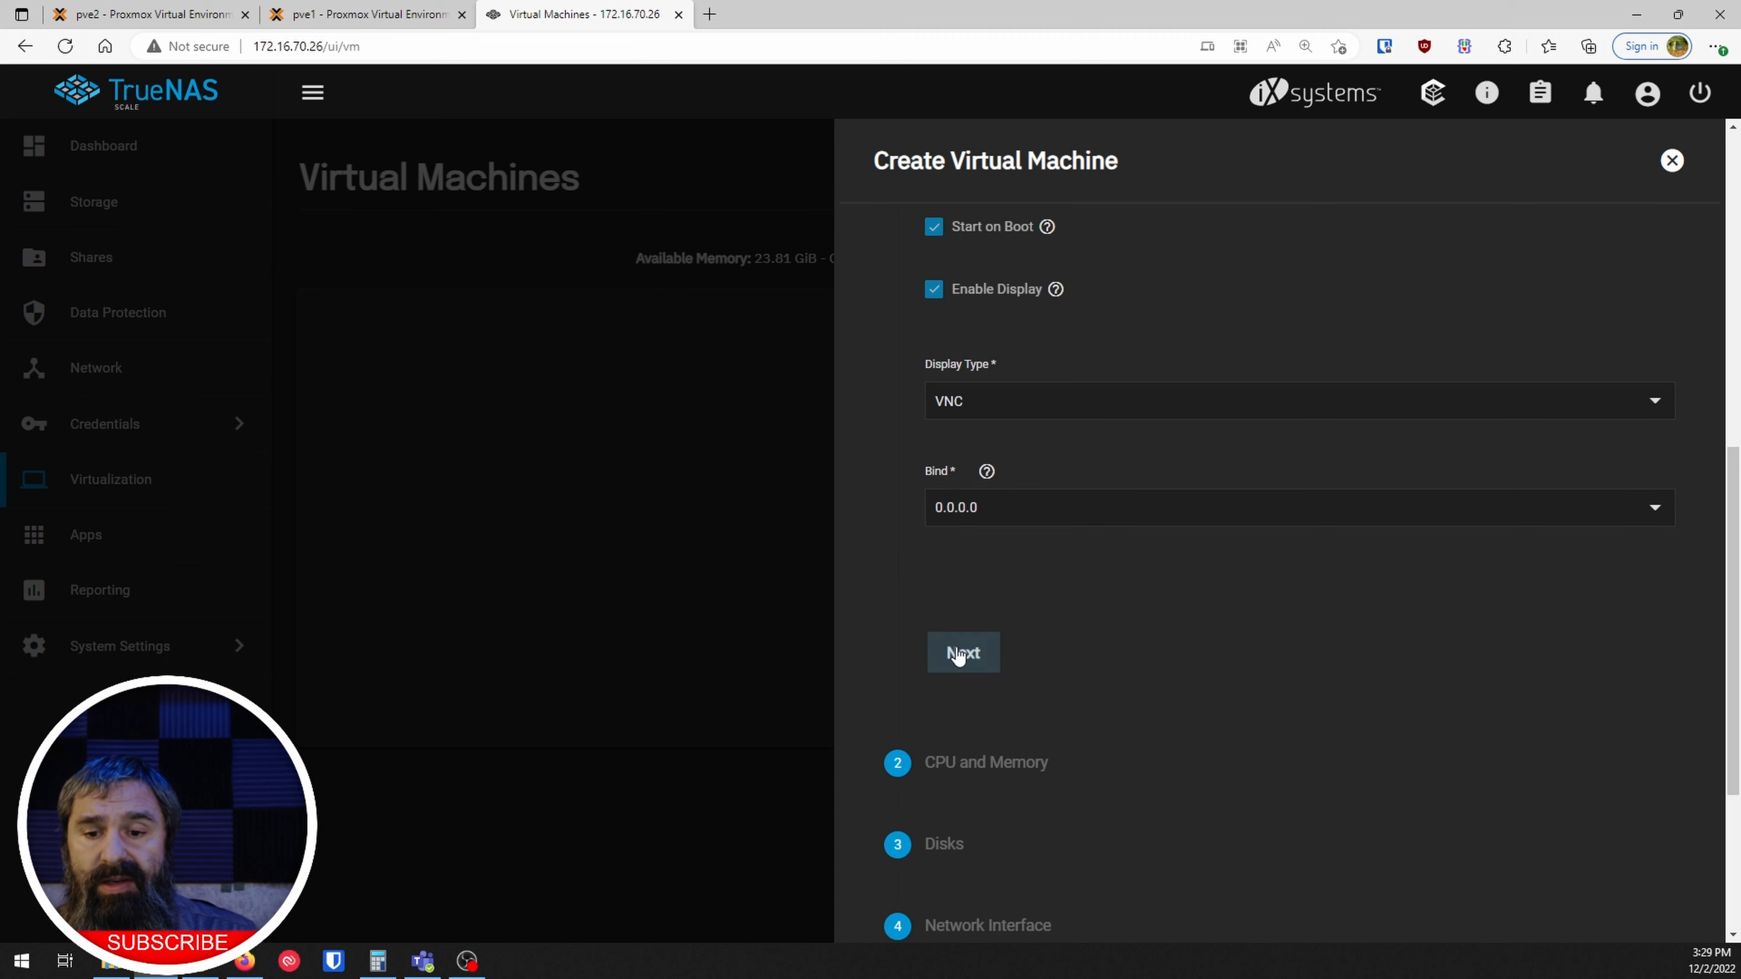
{"action": "left_click", "coordinate": [963, 653]}
- Keep 2 virtual CPUs, 1 core, 1 thread, the Custom CPU mode and 4 GiB of memory, and continue to the disk settings
{"action": "scroll", "coordinate": [873, 450], "scroll_direction": "up", "scroll_amount": 7}
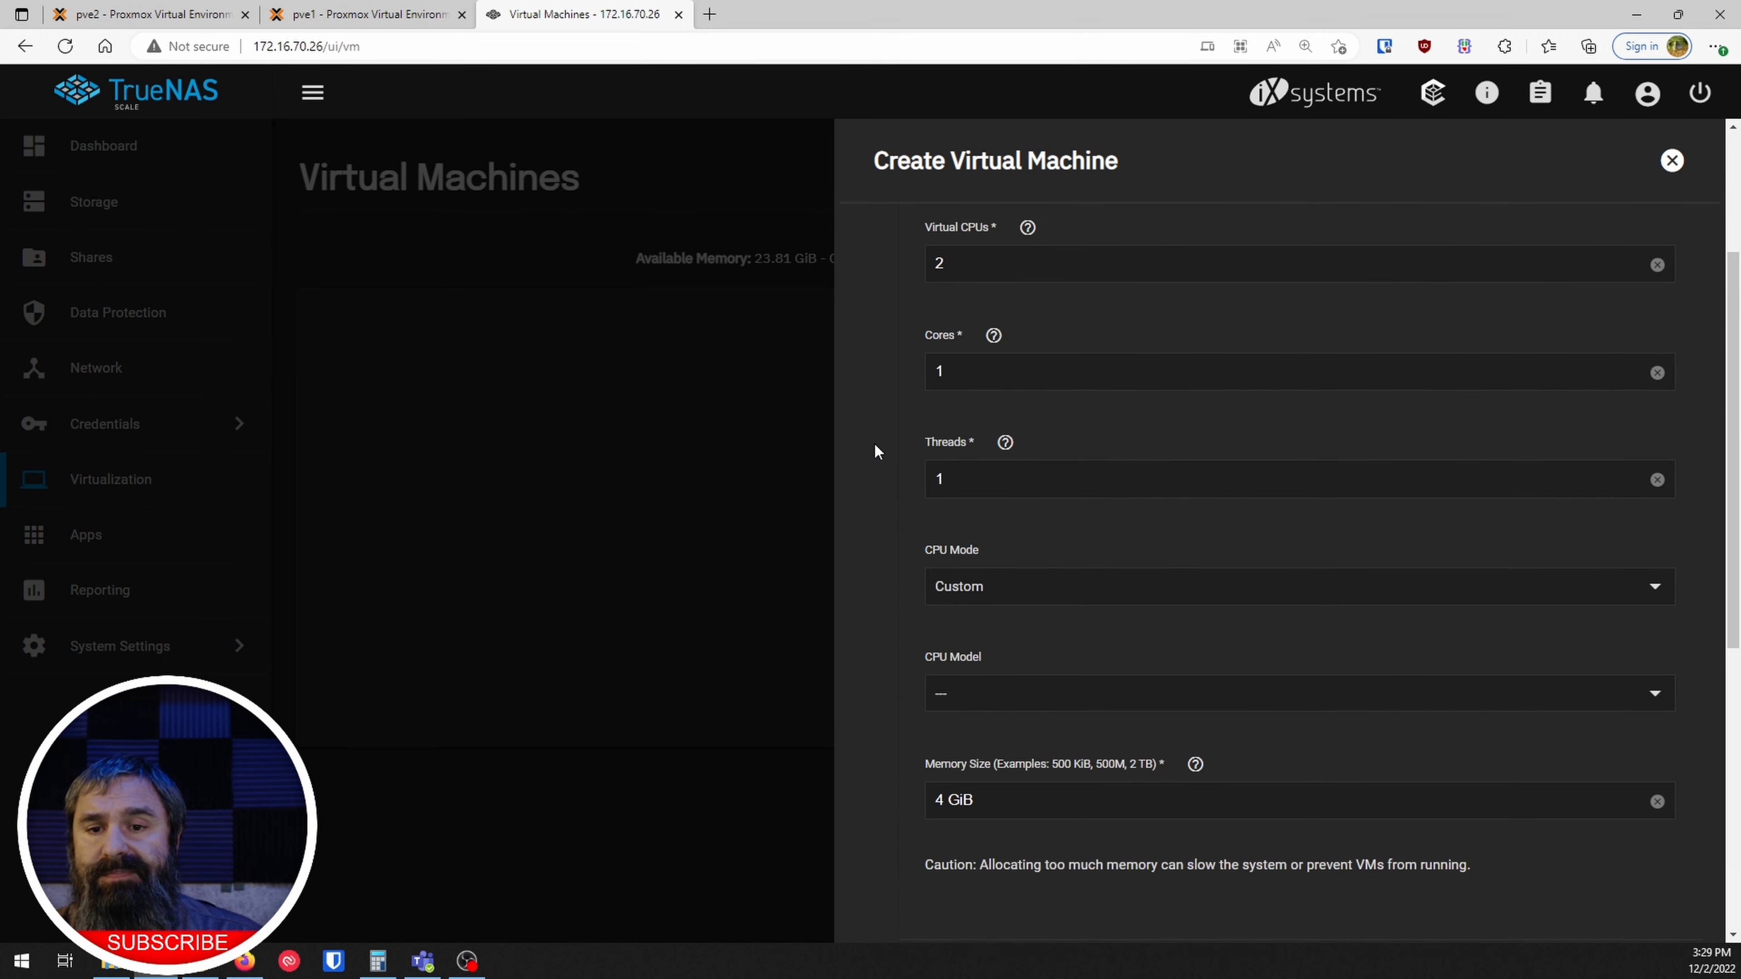
{"action": "scroll", "coordinate": [873, 451], "scroll_direction": "down", "scroll_amount": 1}
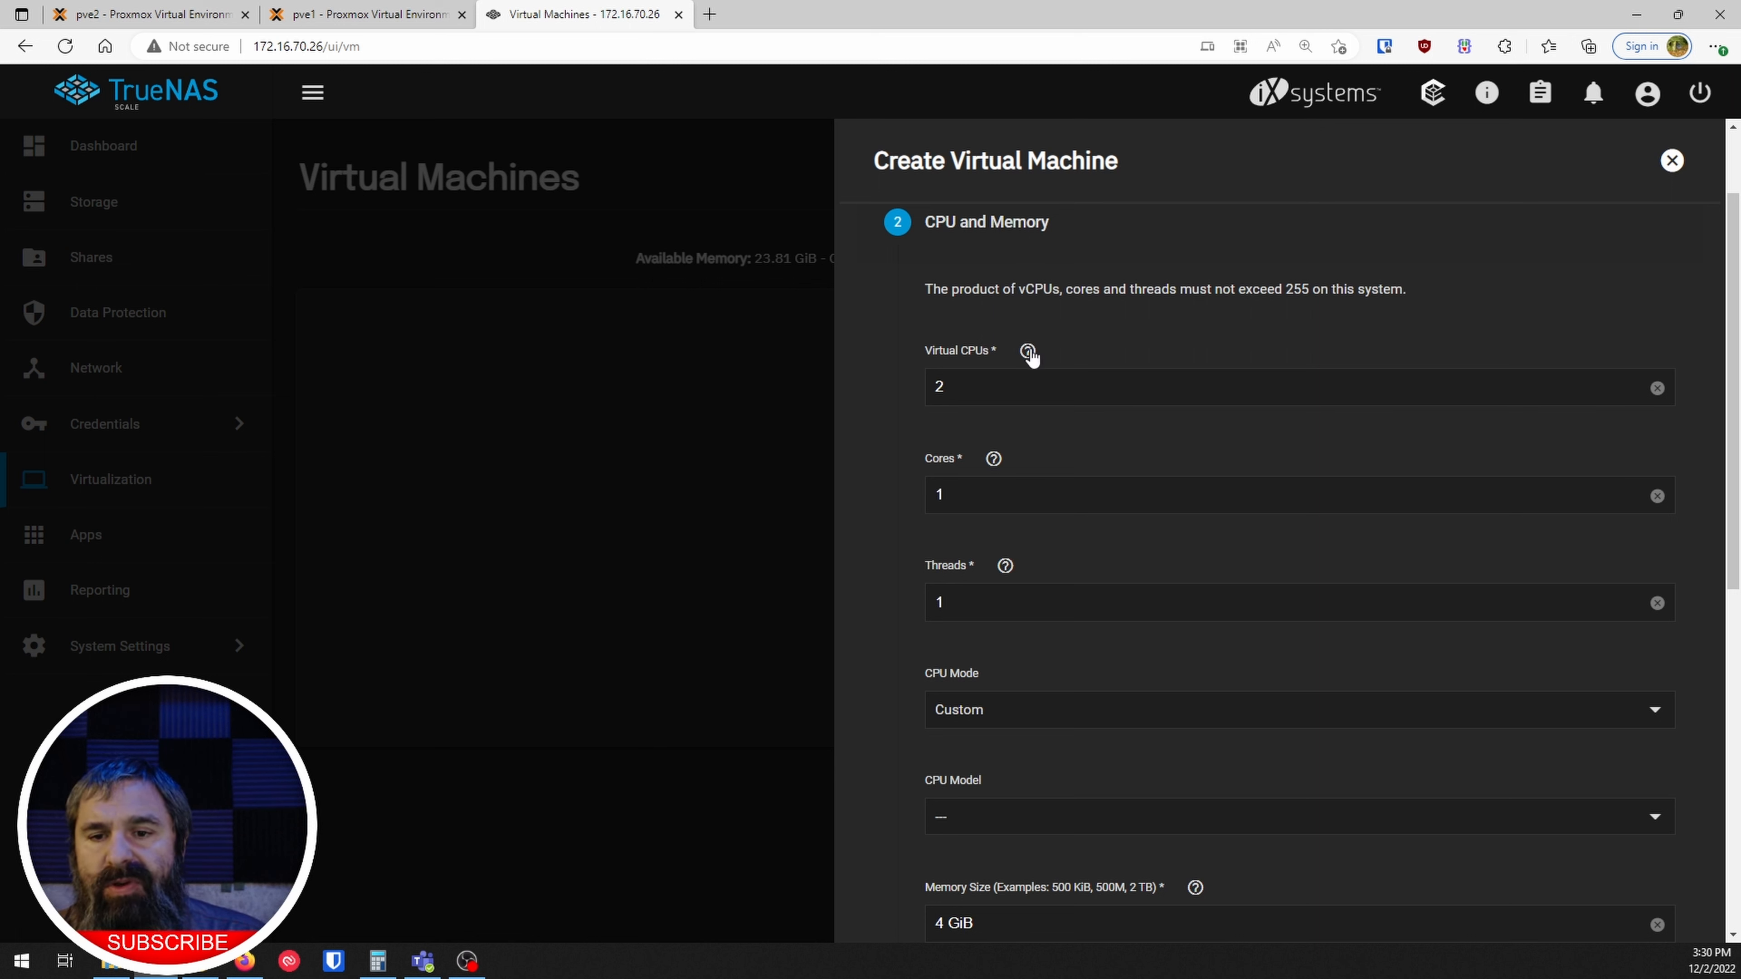
{"action": "scroll", "coordinate": [1004, 466], "scroll_direction": "down", "scroll_amount": 5}
{"action": "scroll", "coordinate": [881, 556], "scroll_direction": "down", "scroll_amount": 4}
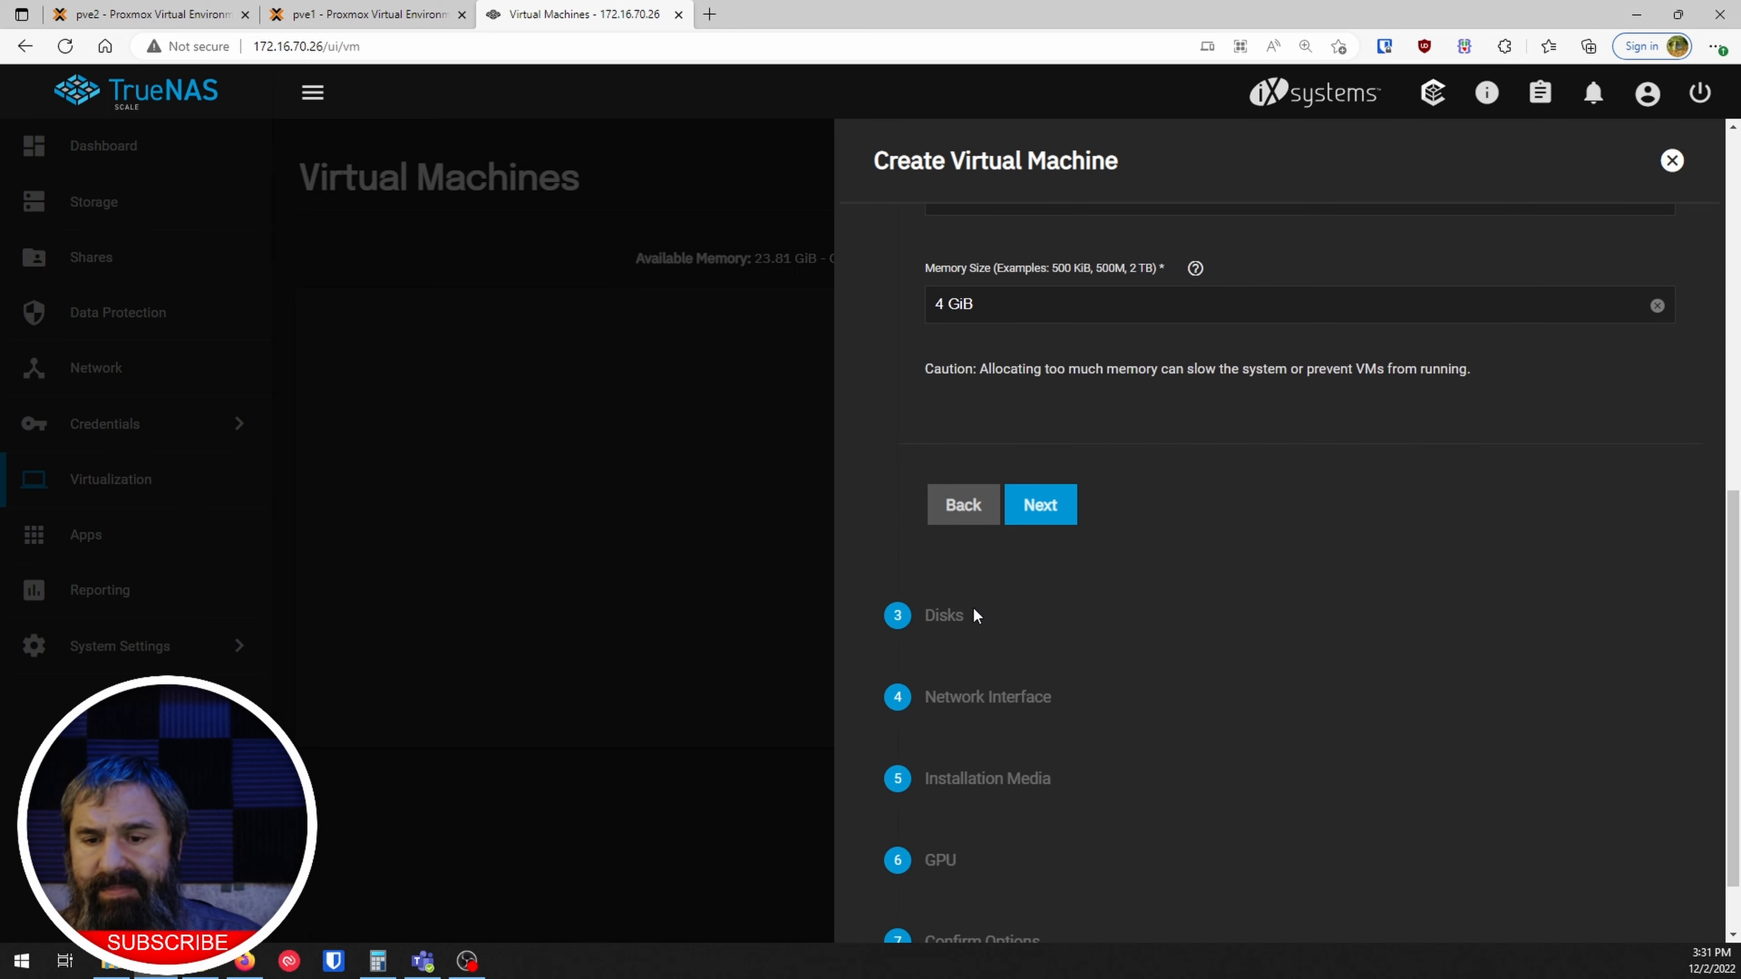
{"action": "left_click", "coordinate": [1056, 489]}
- Set the new disk image's zvol location to Tank/VMs and its disk type to VirtIO
{"action": "scroll", "coordinate": [870, 418], "scroll_direction": "up", "scroll_amount": 5}
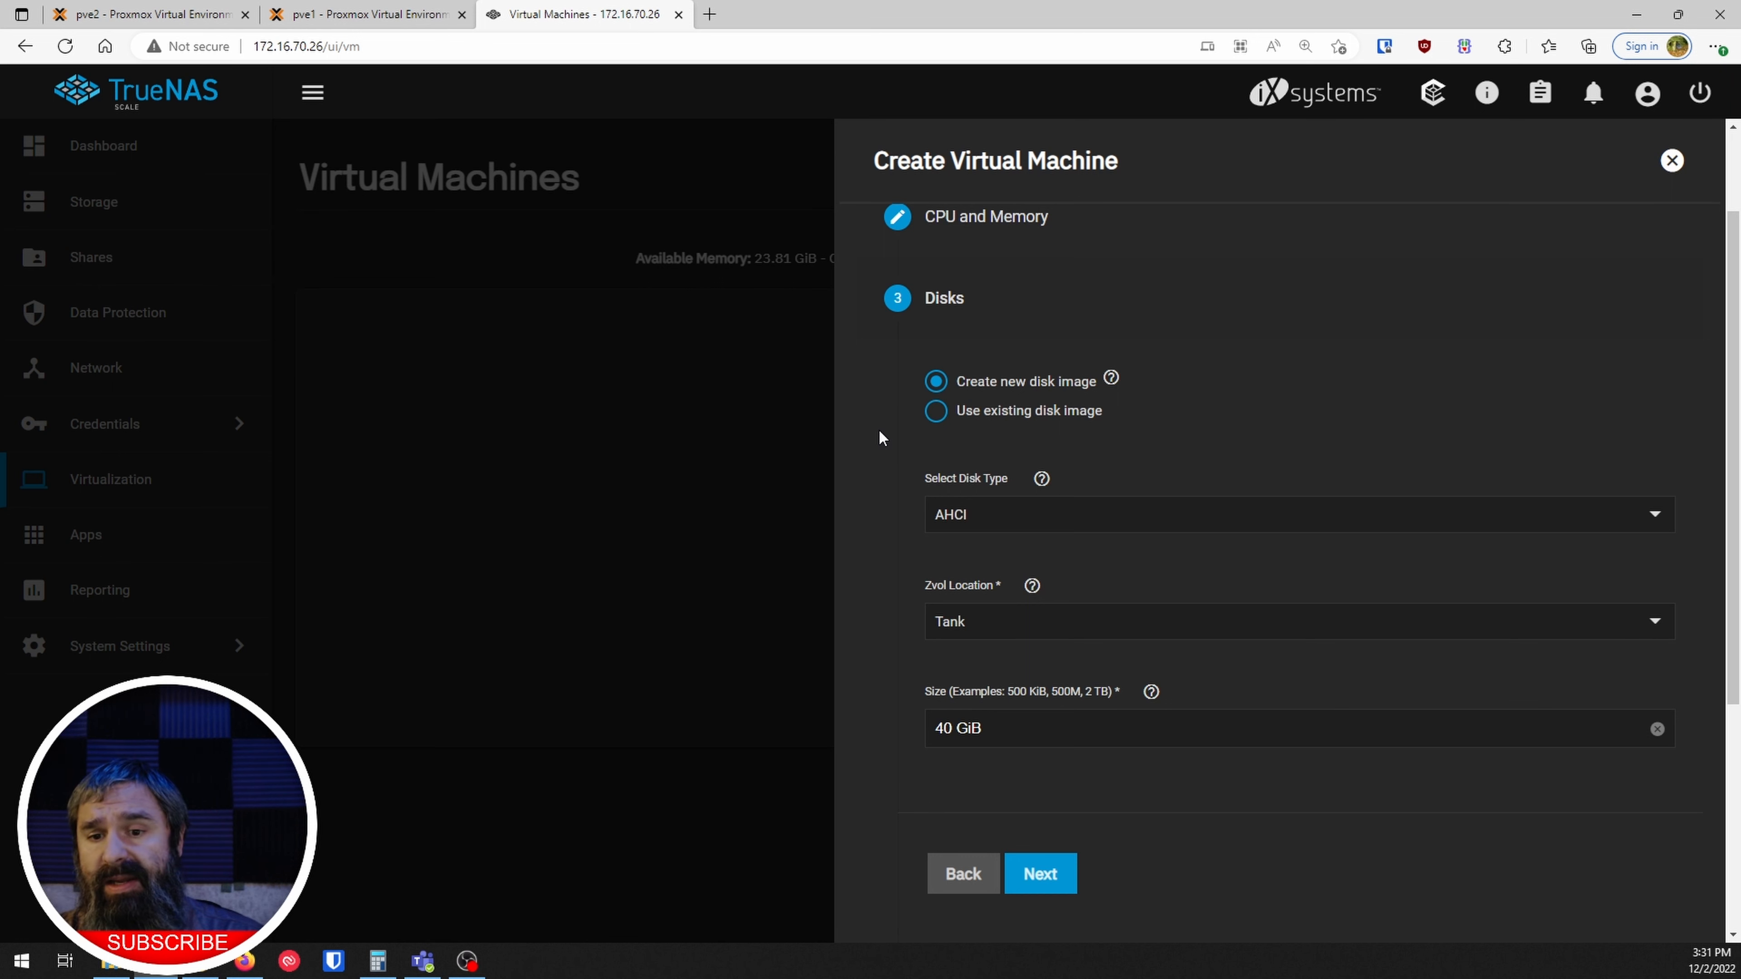
{"action": "scroll", "coordinate": [879, 428], "scroll_direction": "down", "scroll_amount": 2}
{"action": "left_click", "coordinate": [950, 406]}
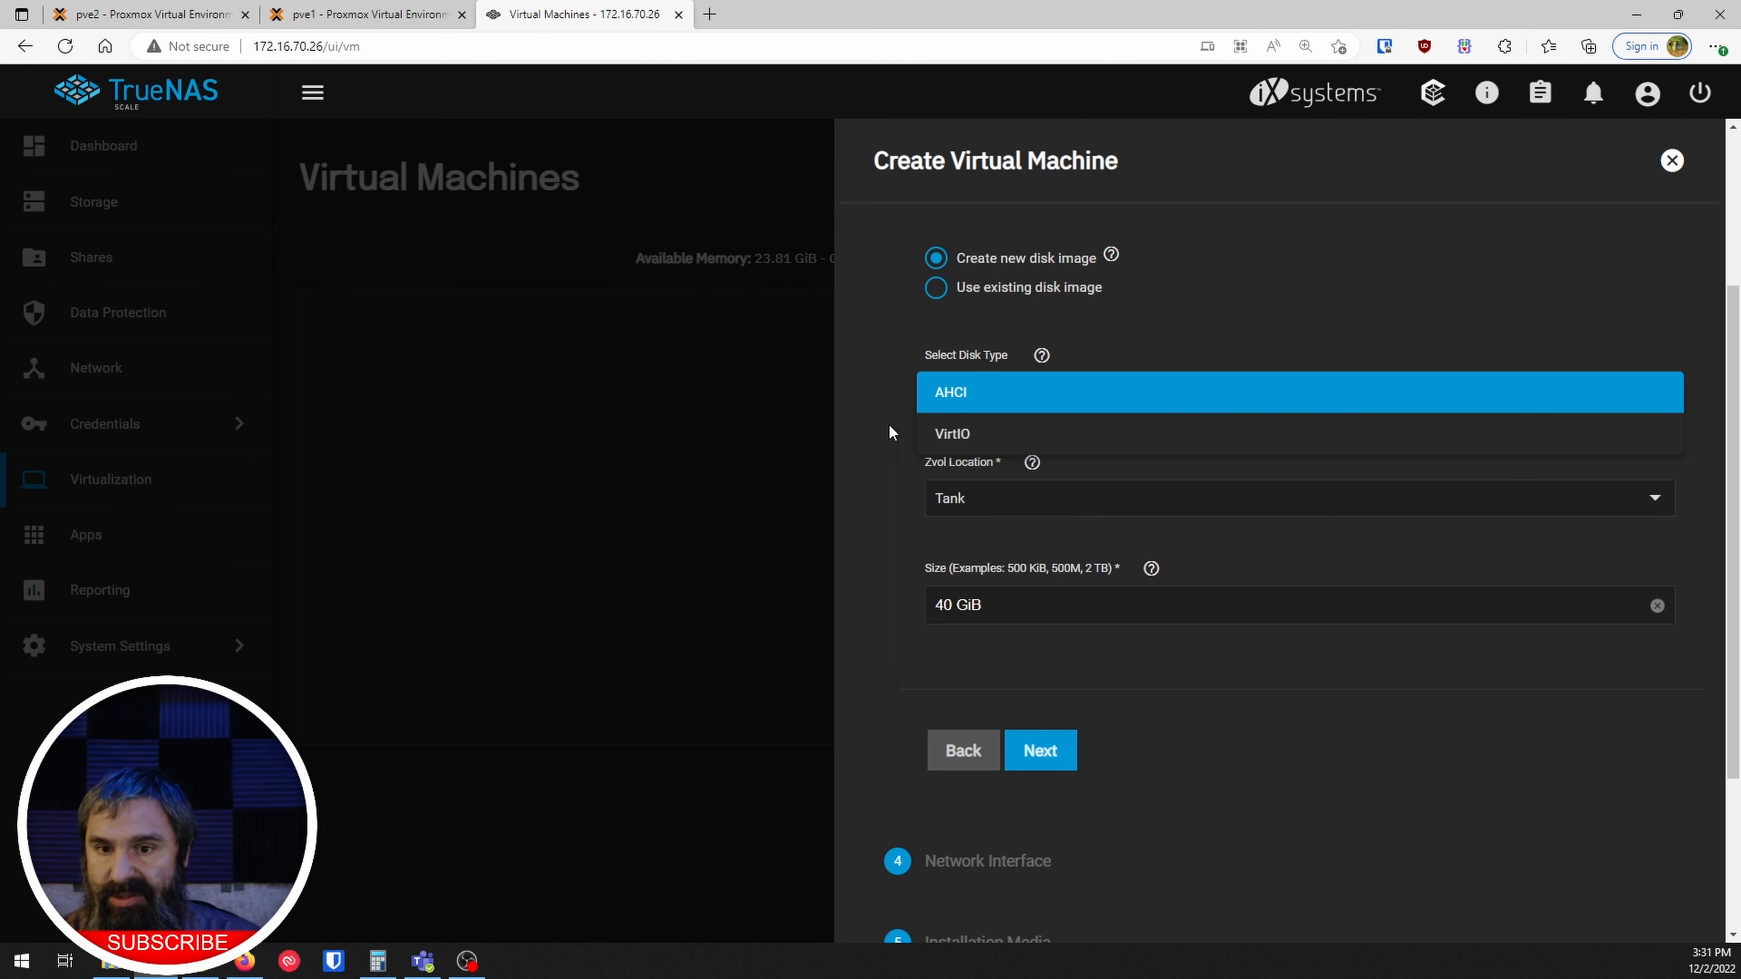
{"action": "left_click", "coordinate": [888, 422]}
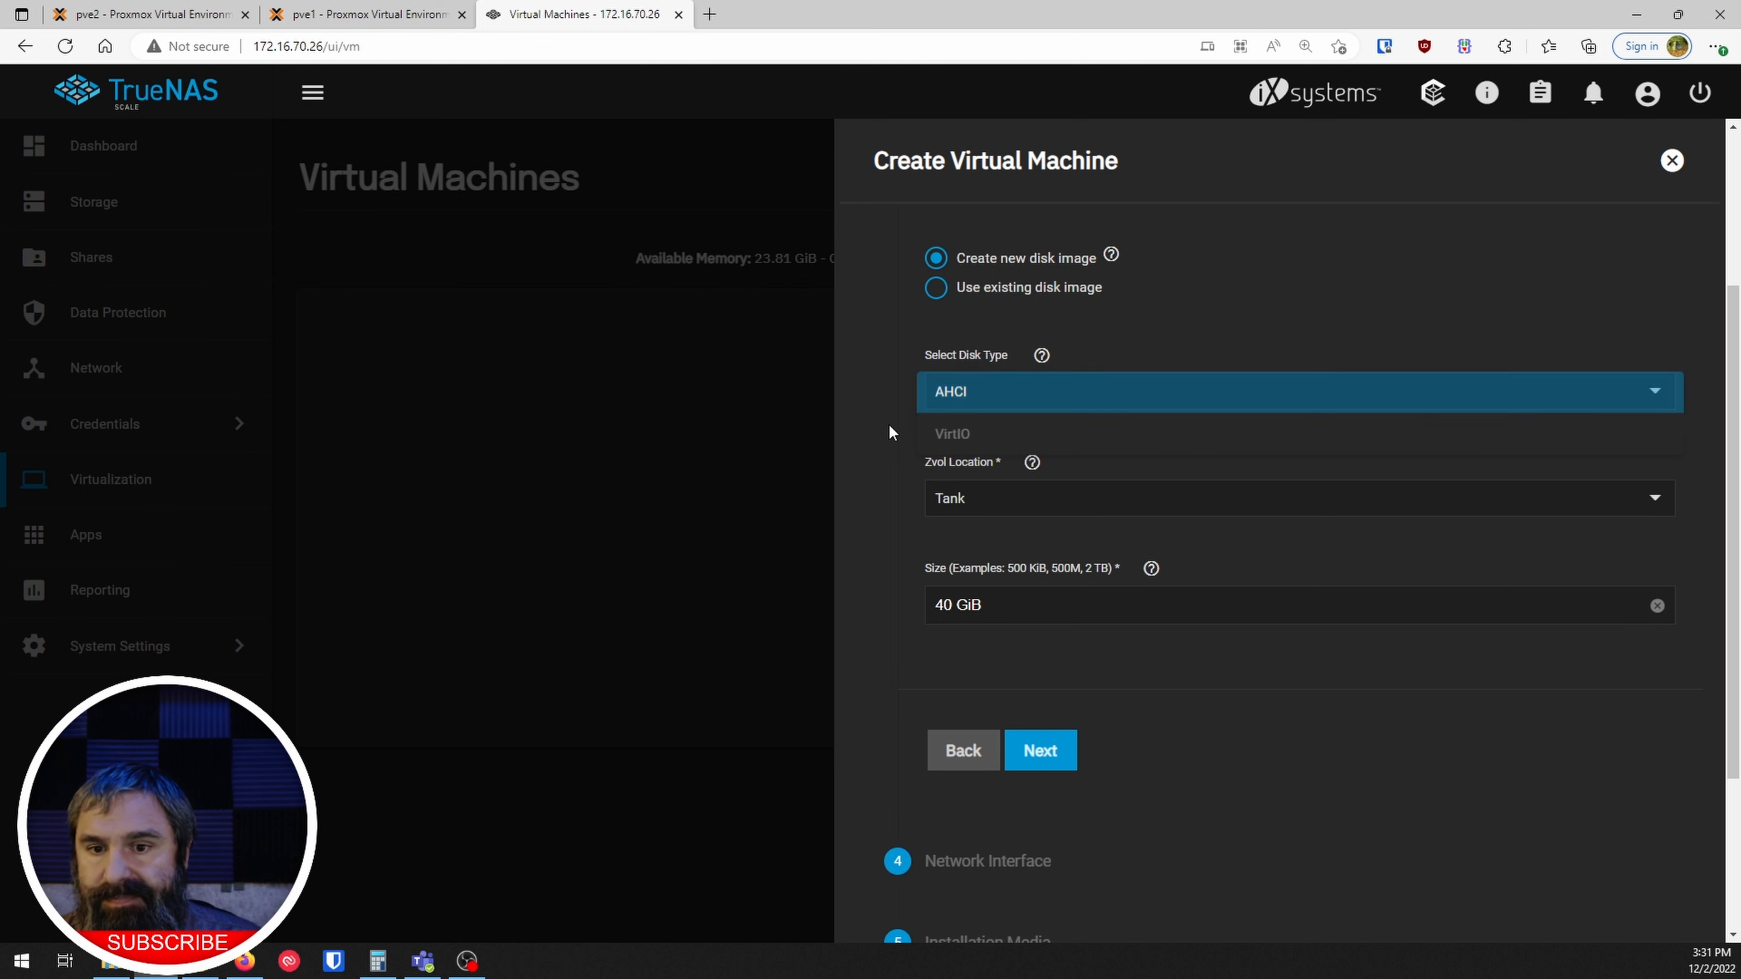
{"action": "left_click", "coordinate": [1043, 356]}
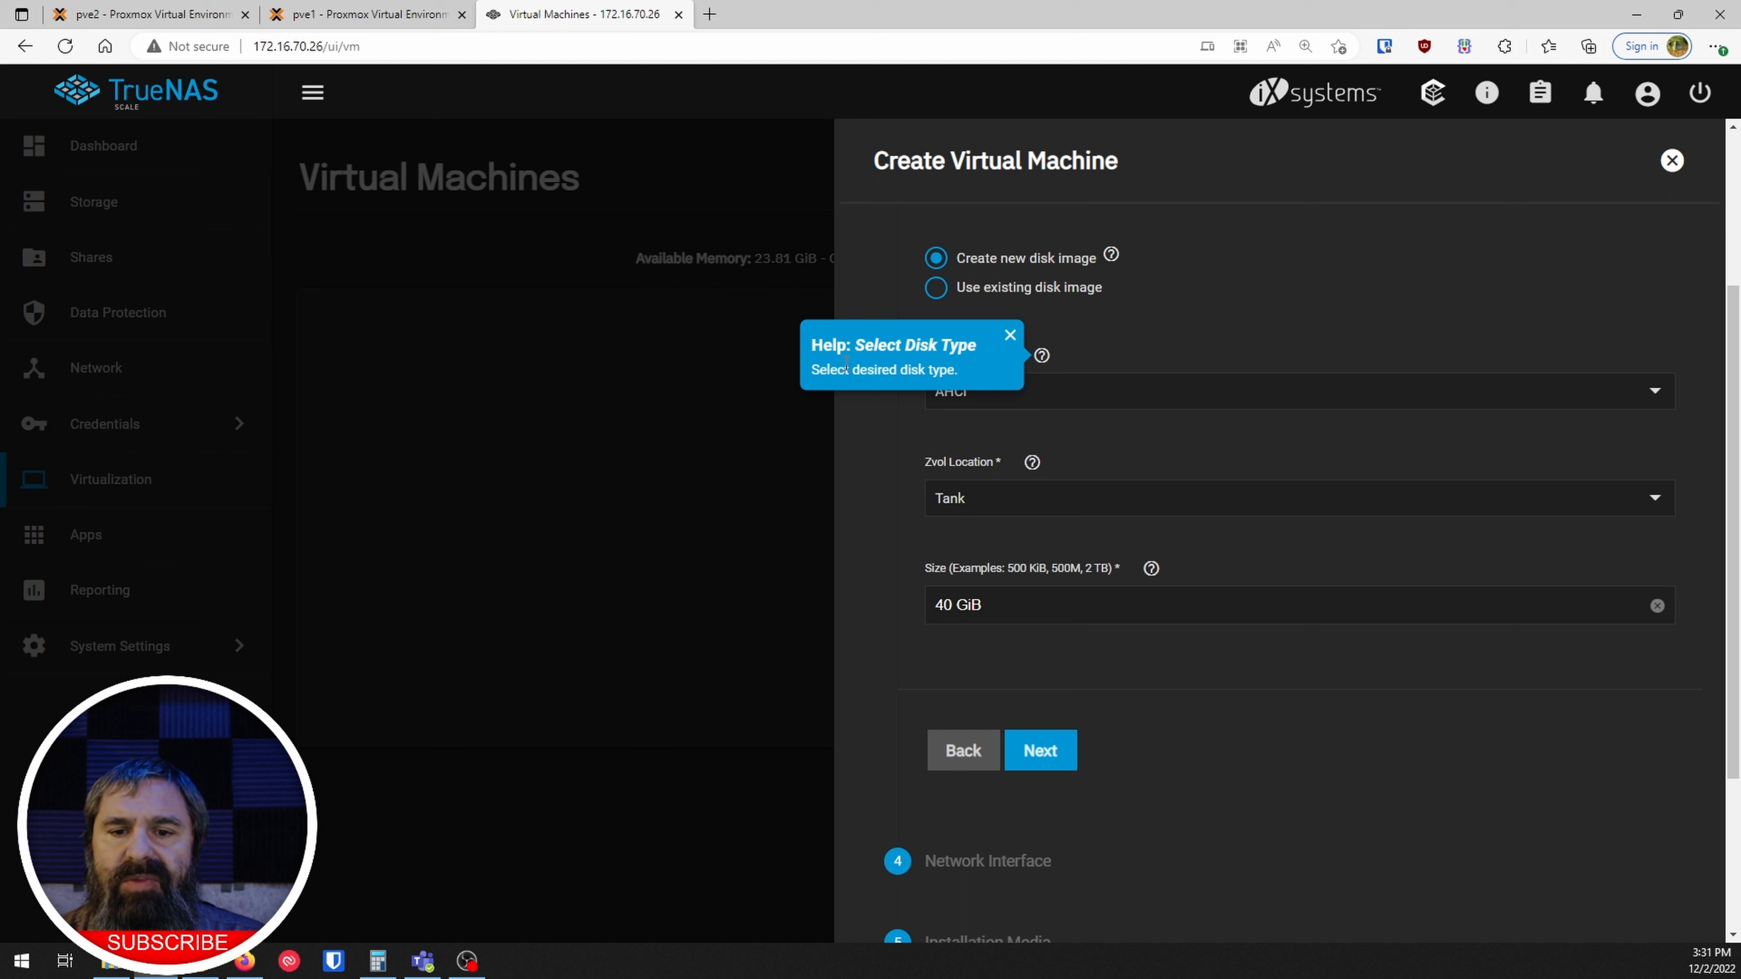
{"action": "left_click", "coordinate": [1010, 335]}
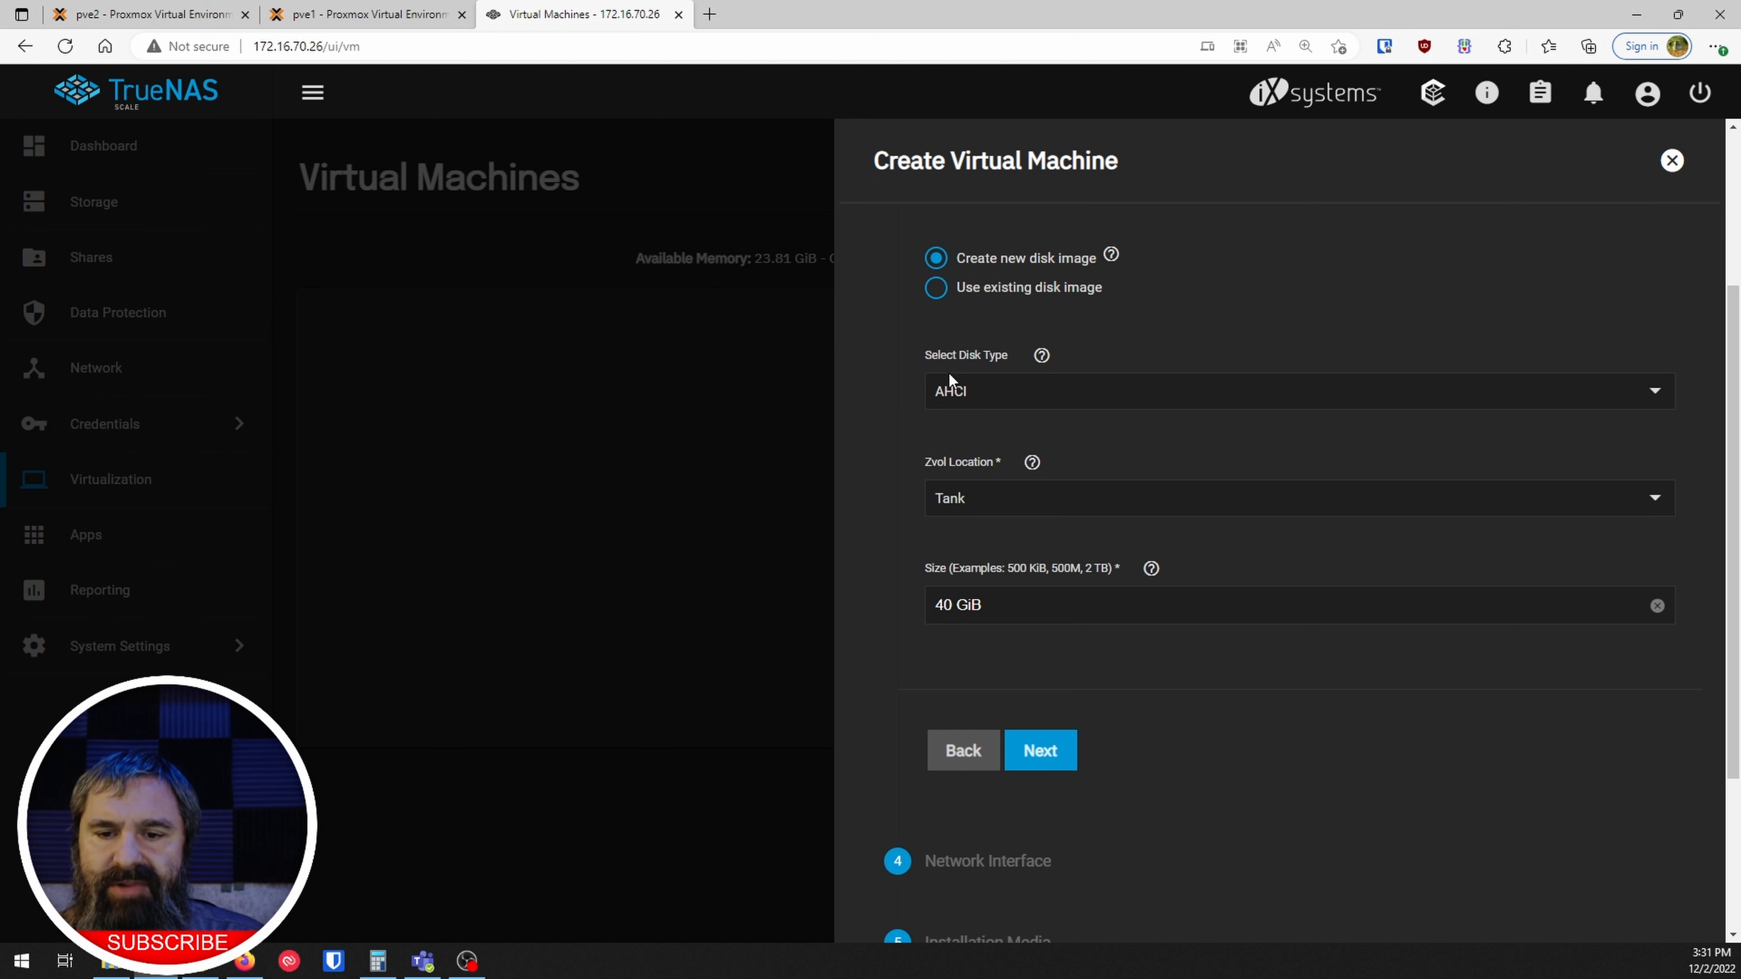
{"action": "left_click", "coordinate": [984, 507]}
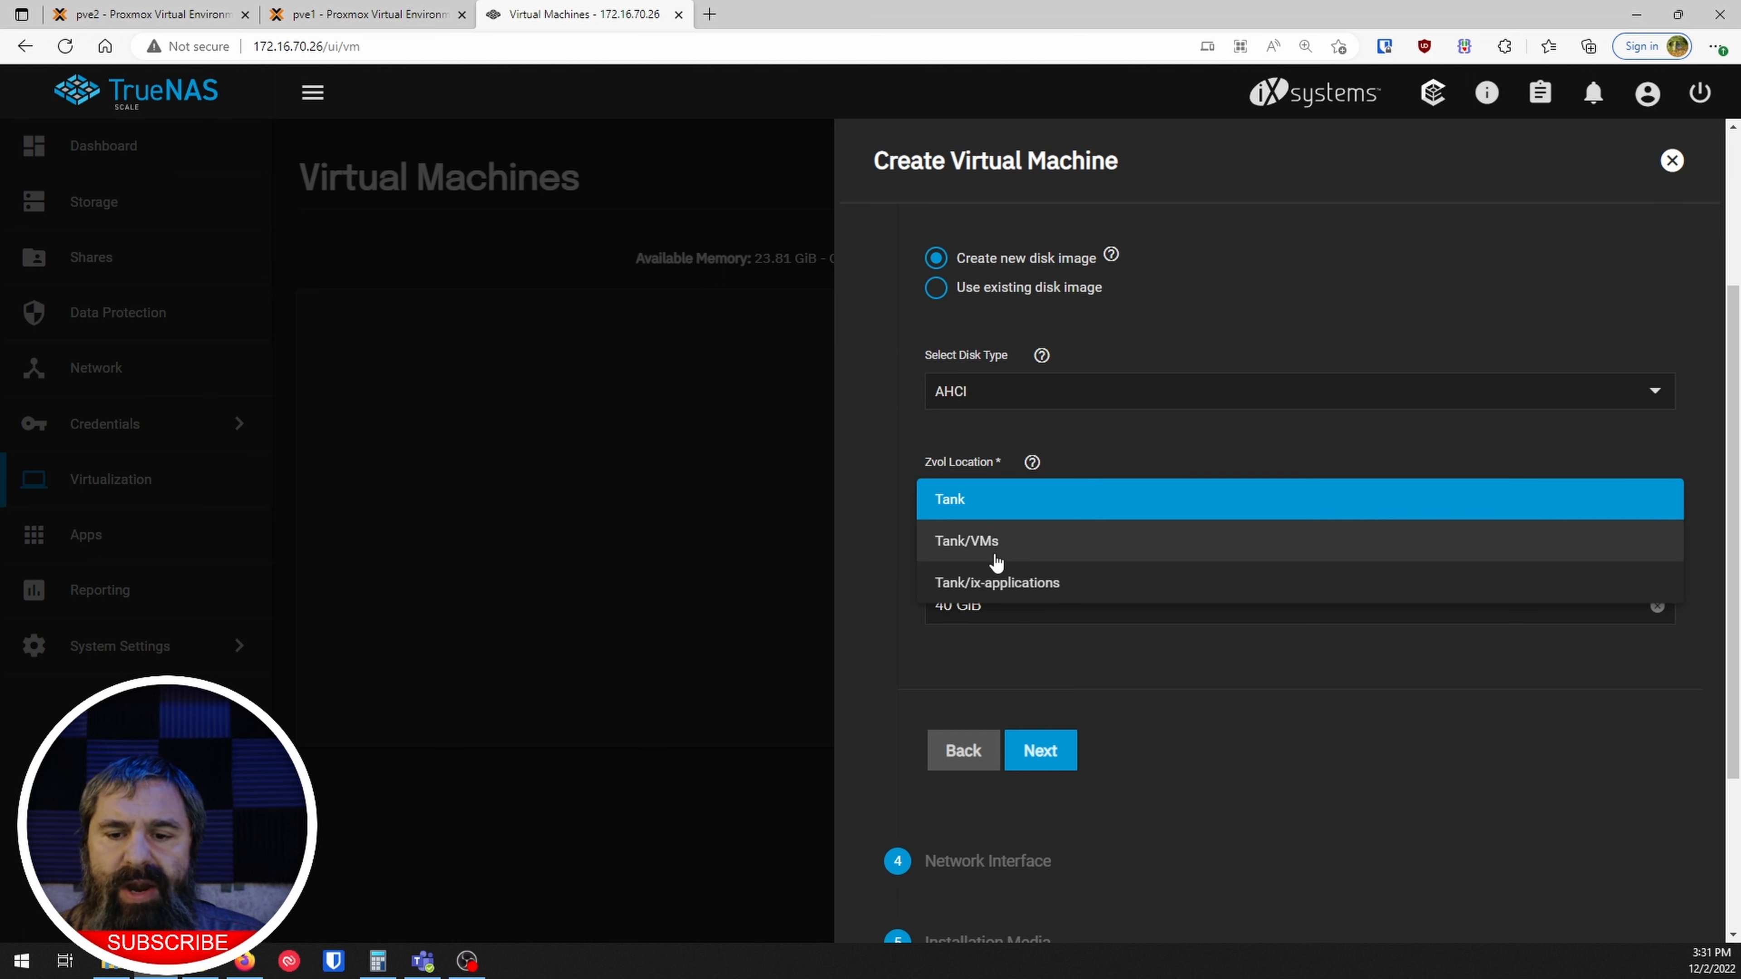
{"action": "left_click", "coordinate": [972, 547]}
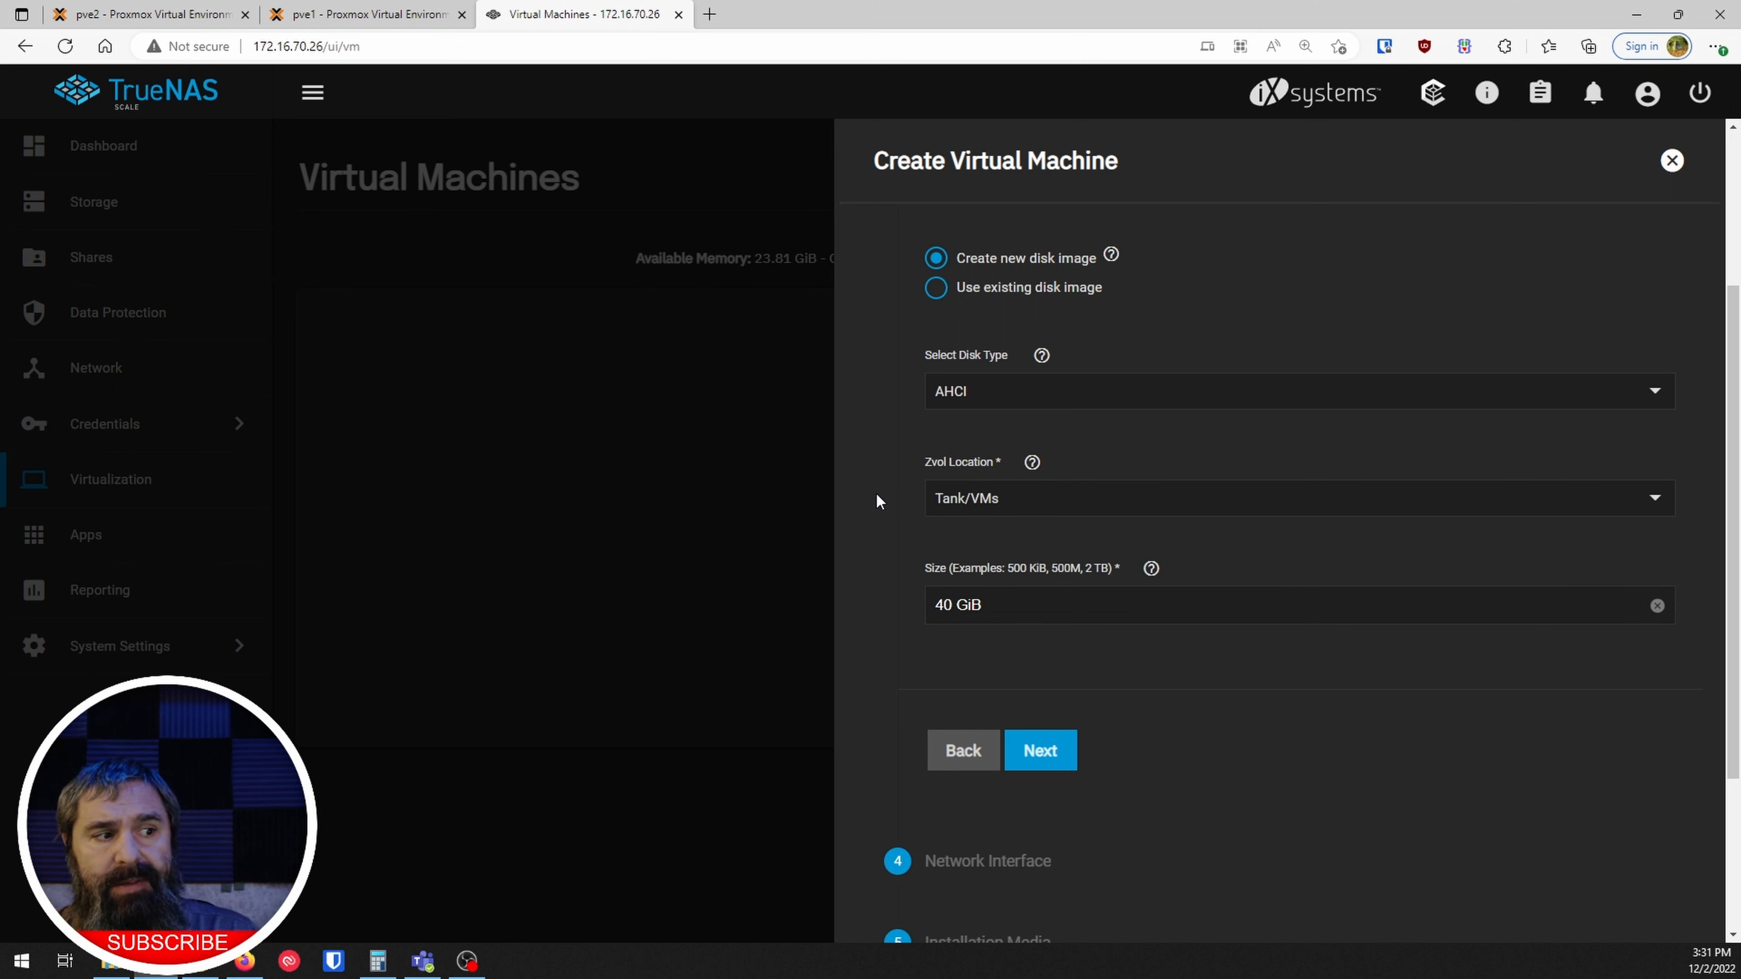
{"action": "left_click", "coordinate": [969, 408]}
{"action": "left_click", "coordinate": [966, 439]}
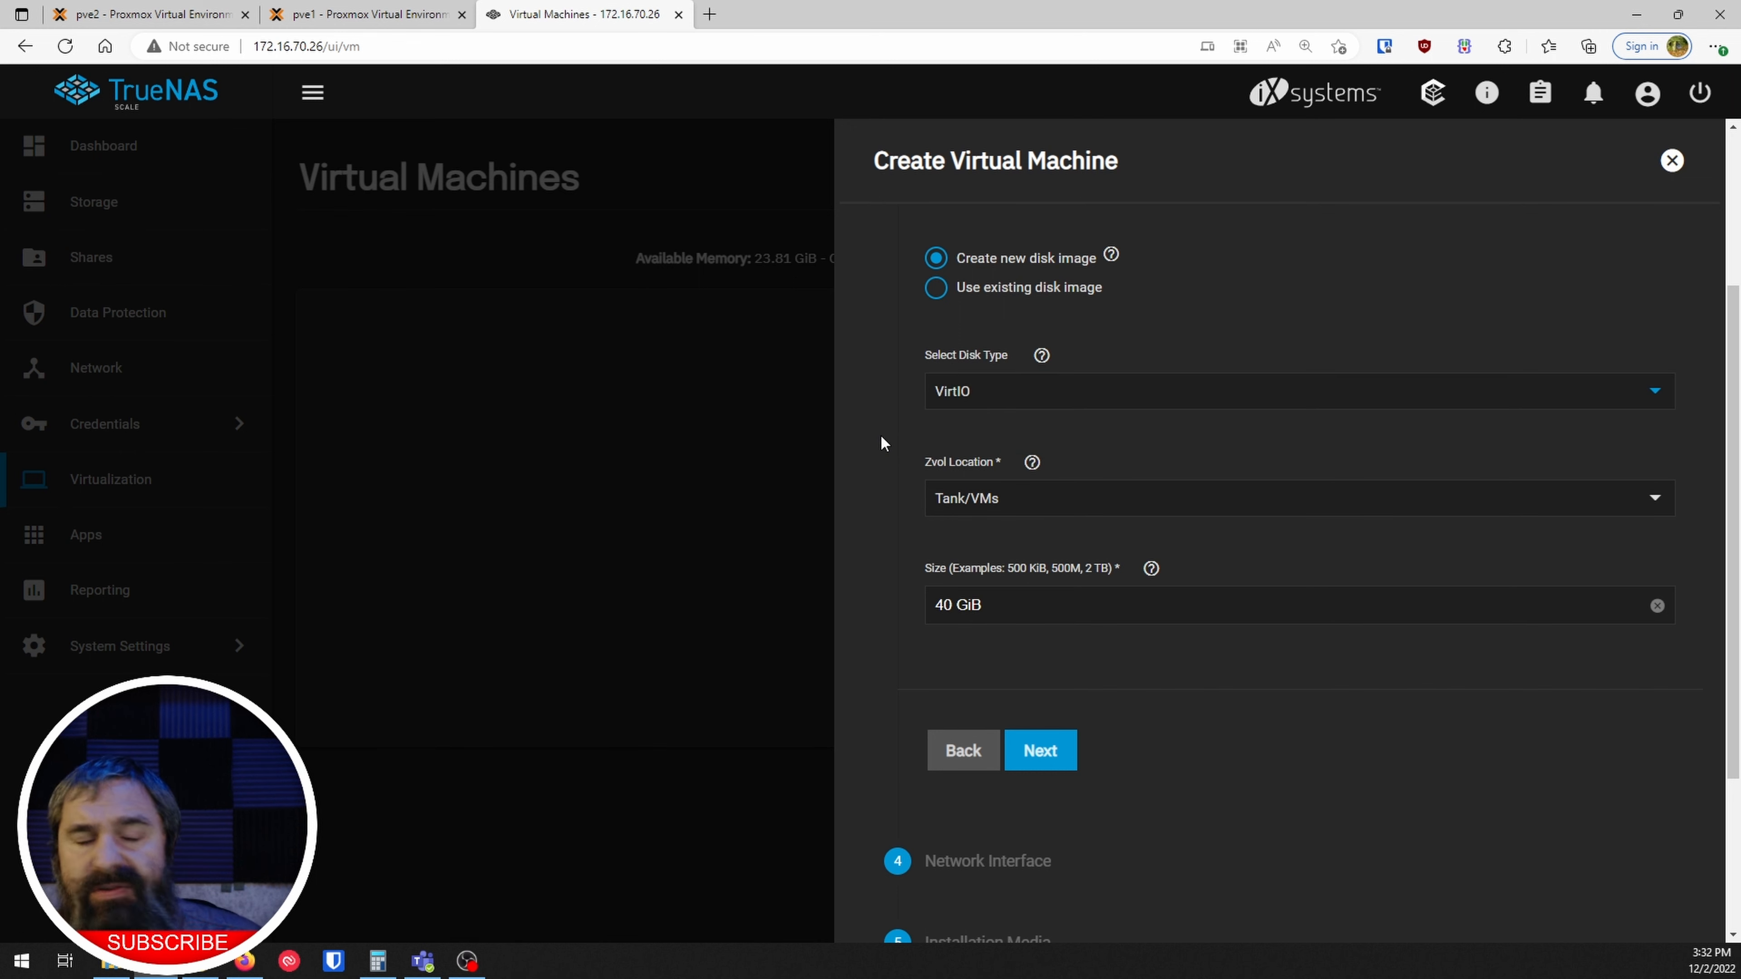
- Set the disk size to 256 GiB and continue to the network interface settings
{"action": "scroll", "coordinate": [879, 434], "scroll_direction": "down", "scroll_amount": 2}
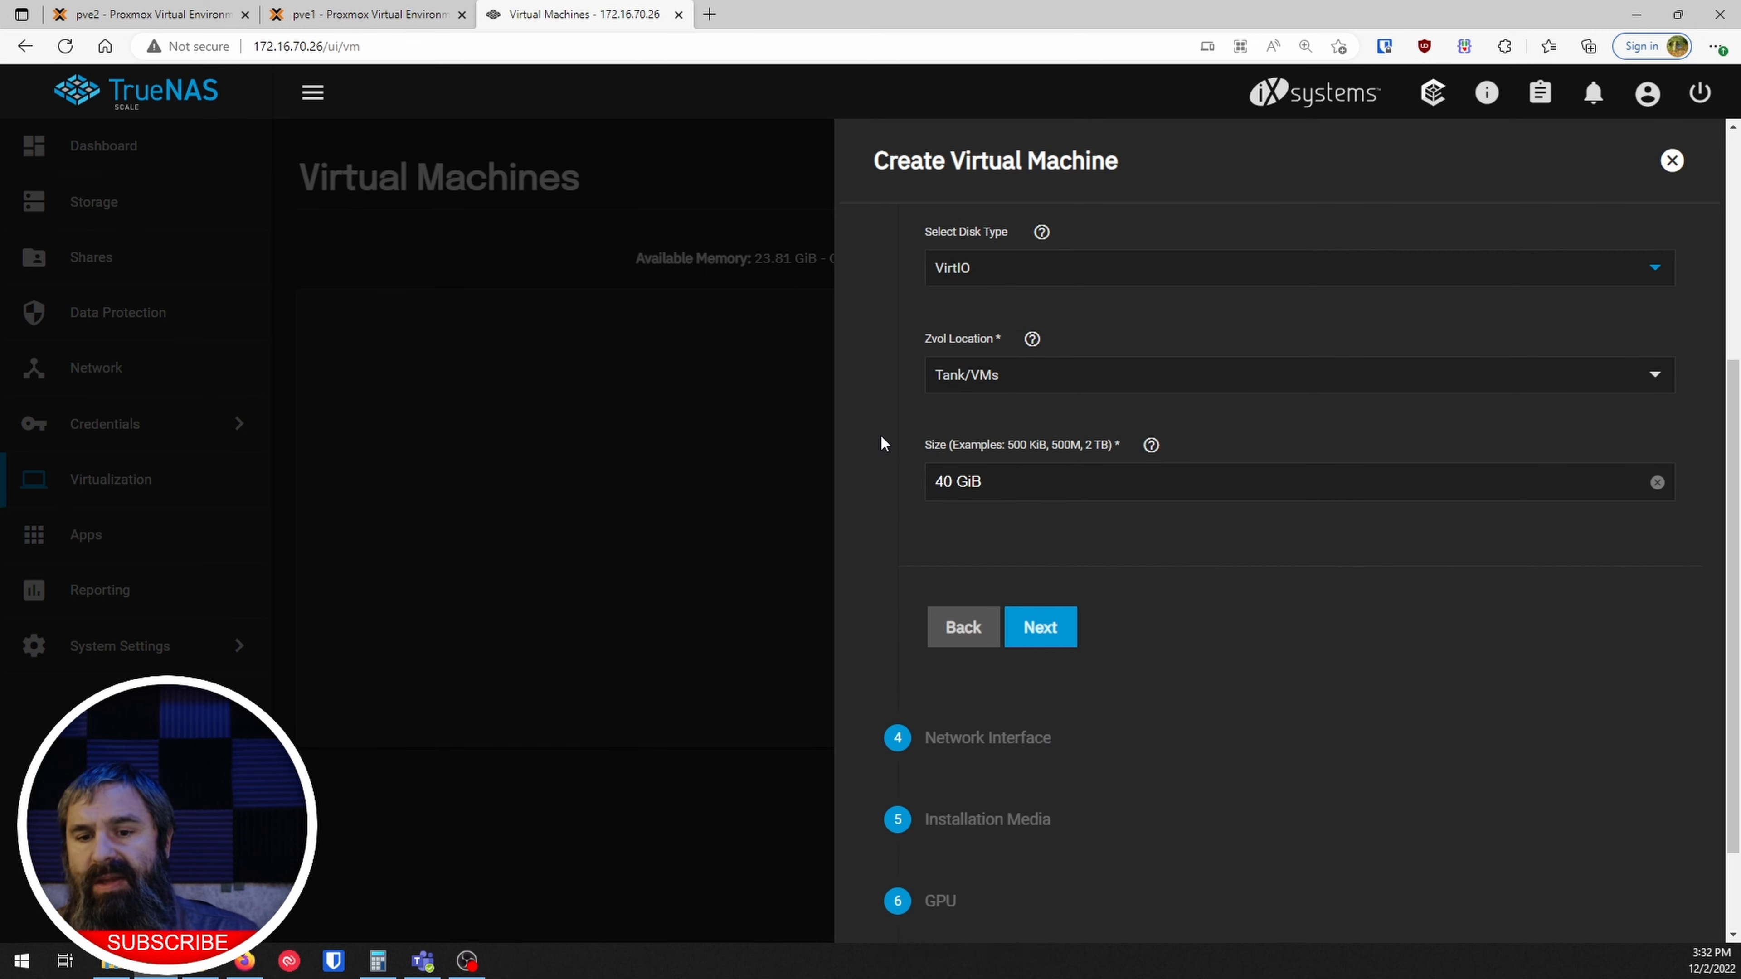
{"action": "left_click", "coordinate": [945, 482]}
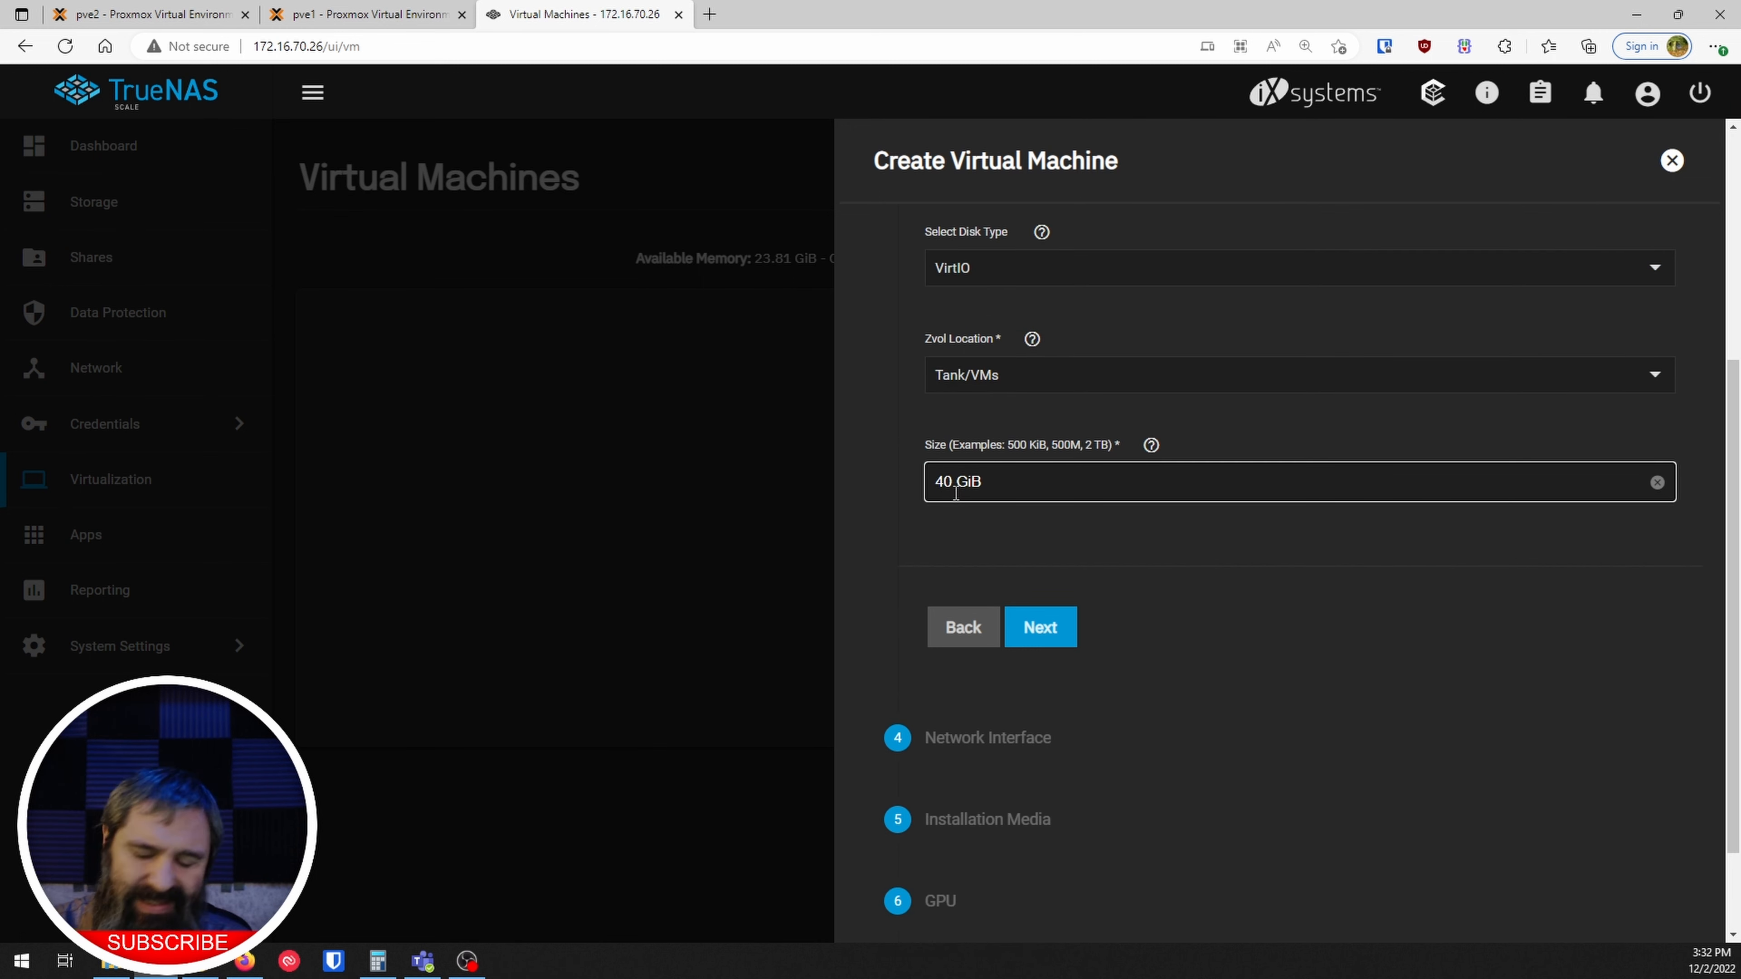
{"action": "key", "text": "BackSpace"}
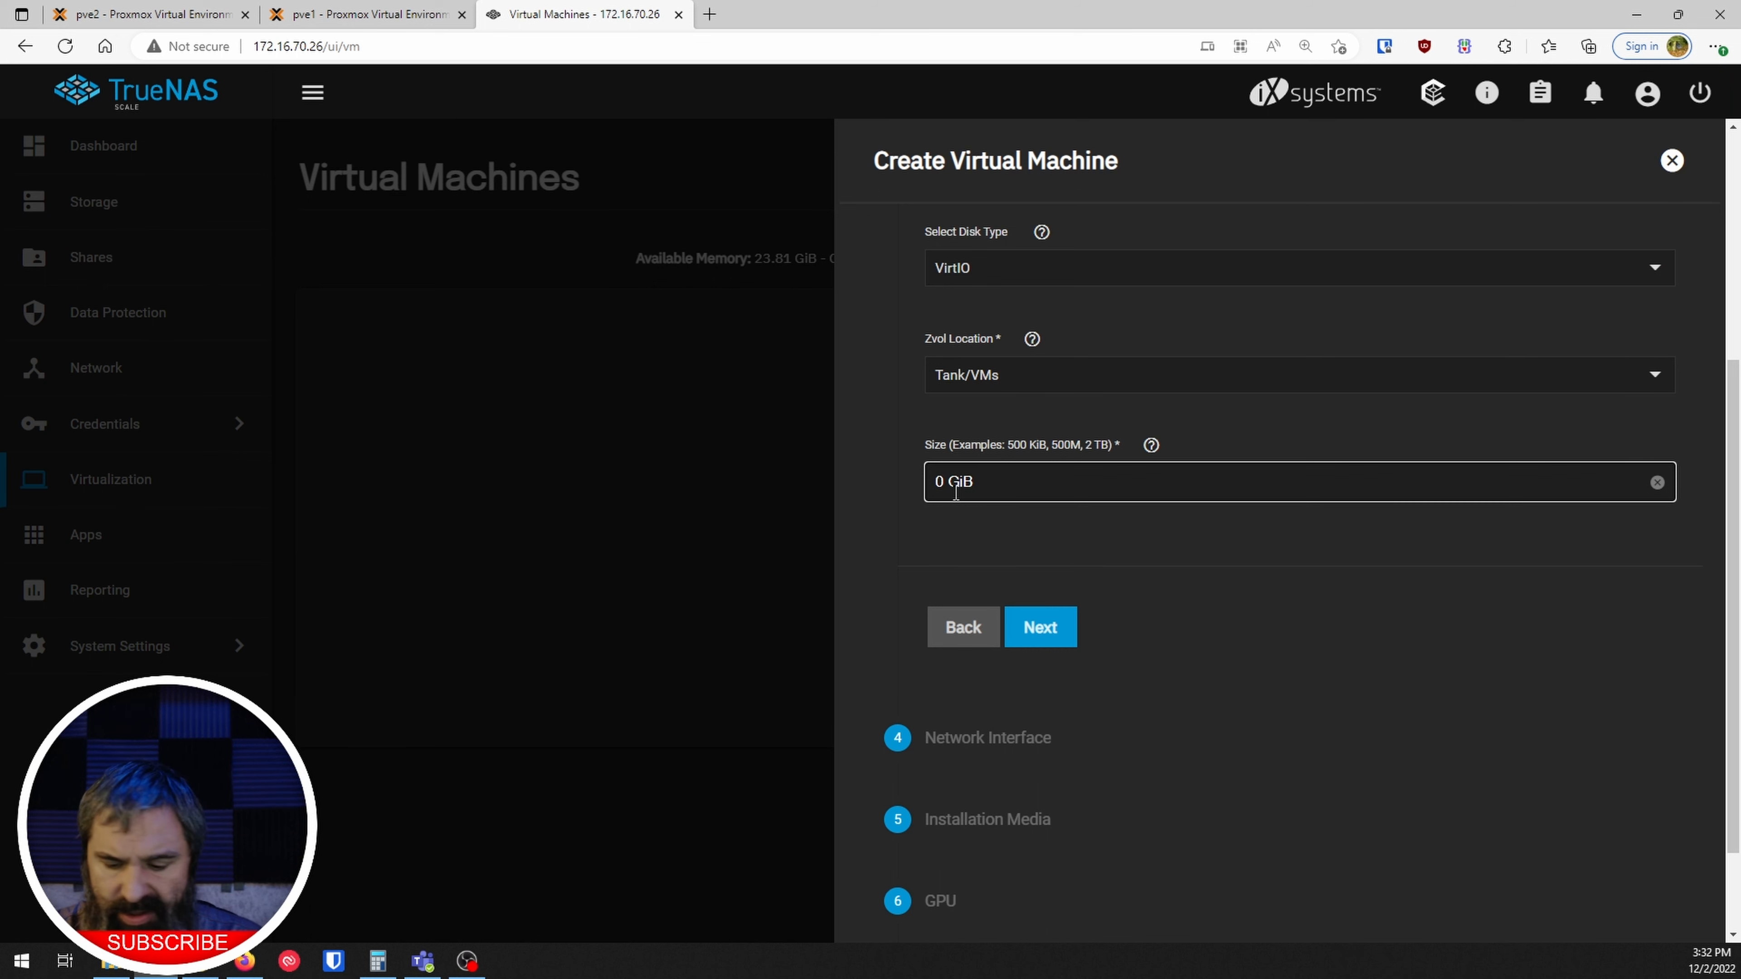
{"action": "key", "text": "Delete"}
{"action": "type", "text": "256"}
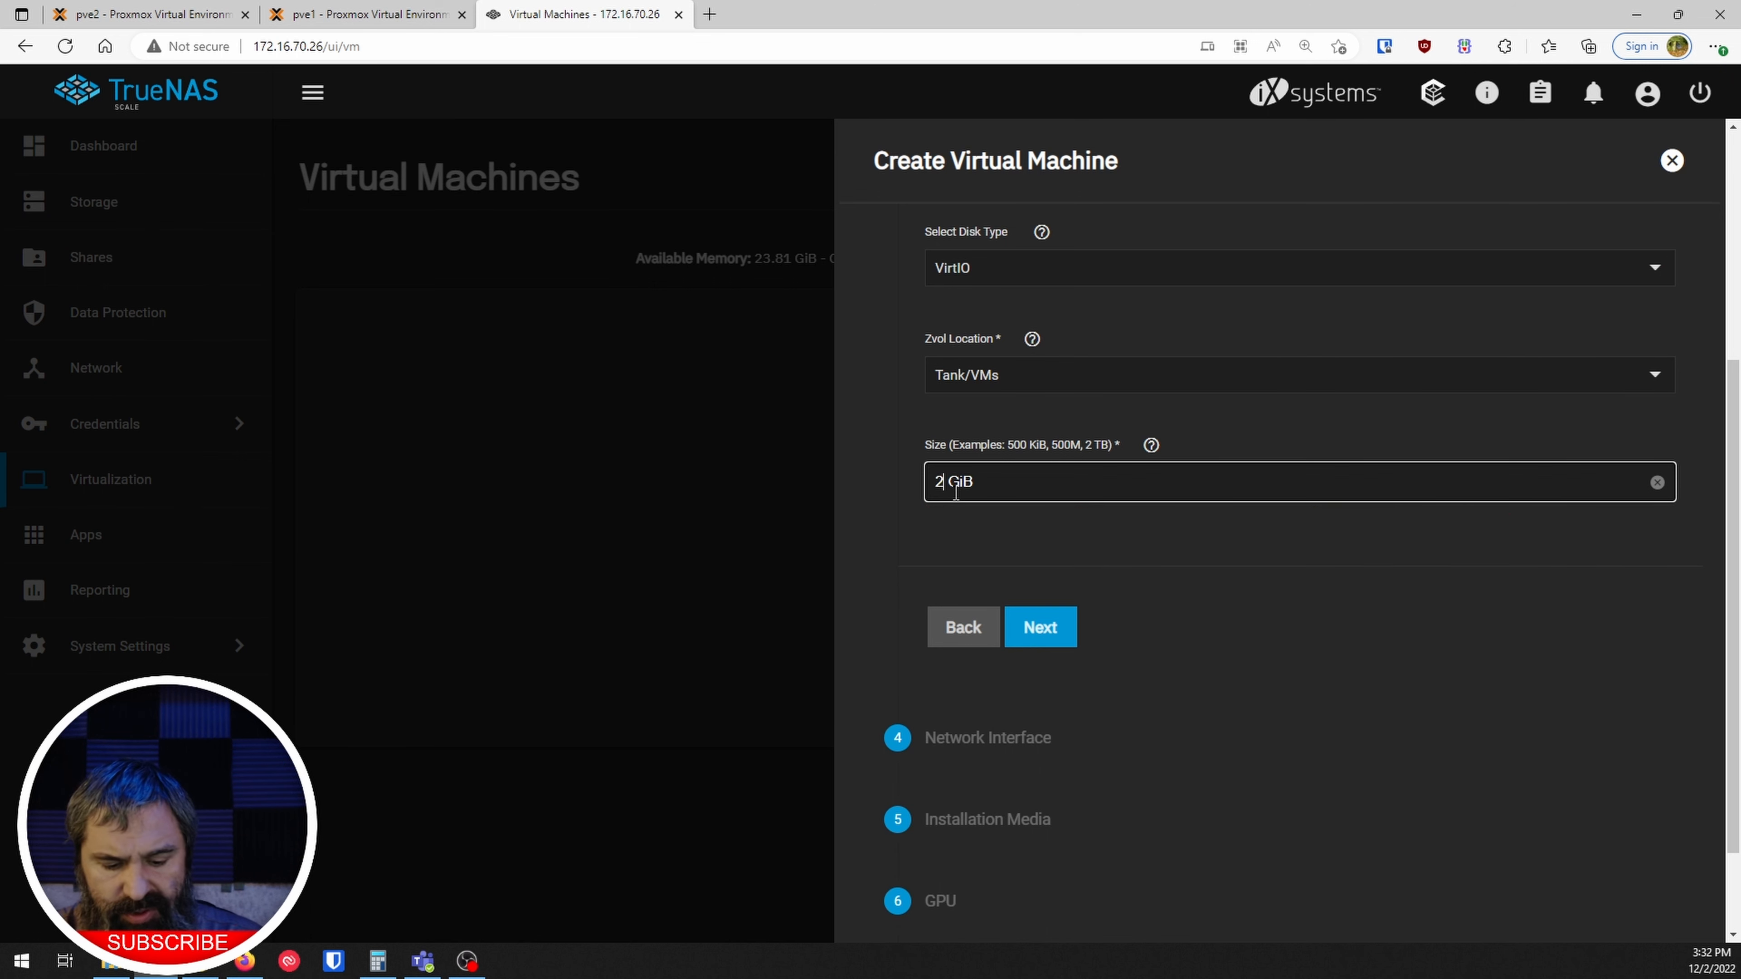
{"action": "left_click", "coordinate": [889, 555]}
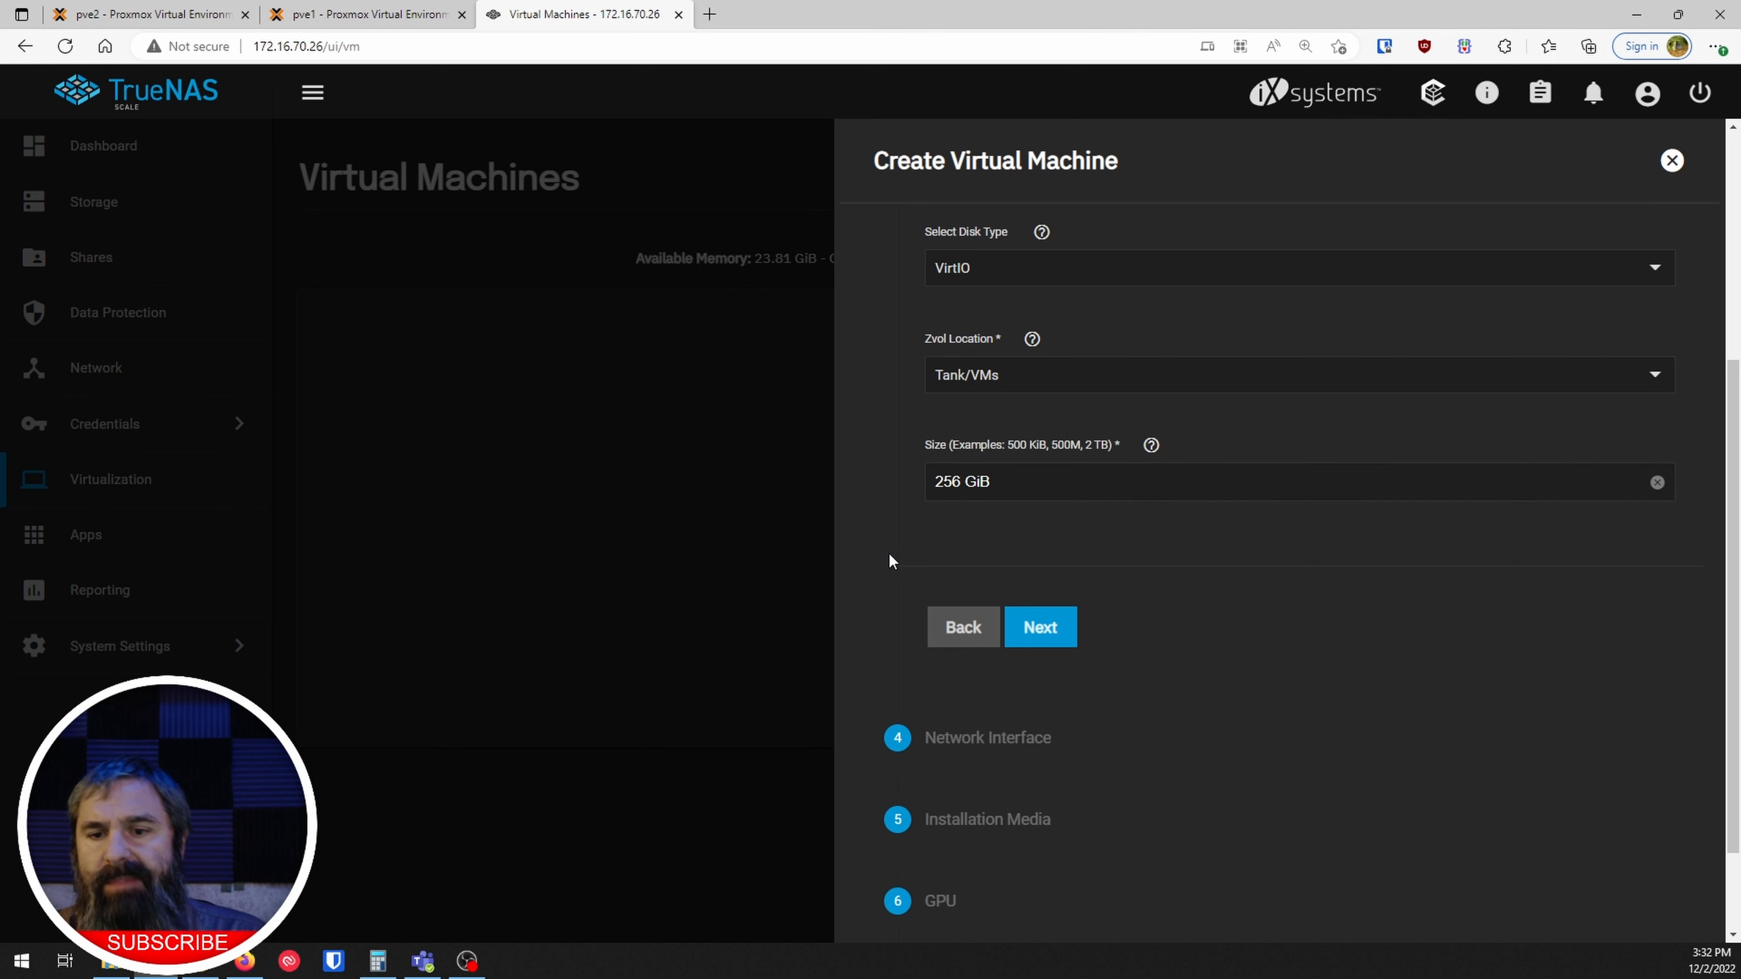
{"action": "left_click", "coordinate": [1056, 635]}
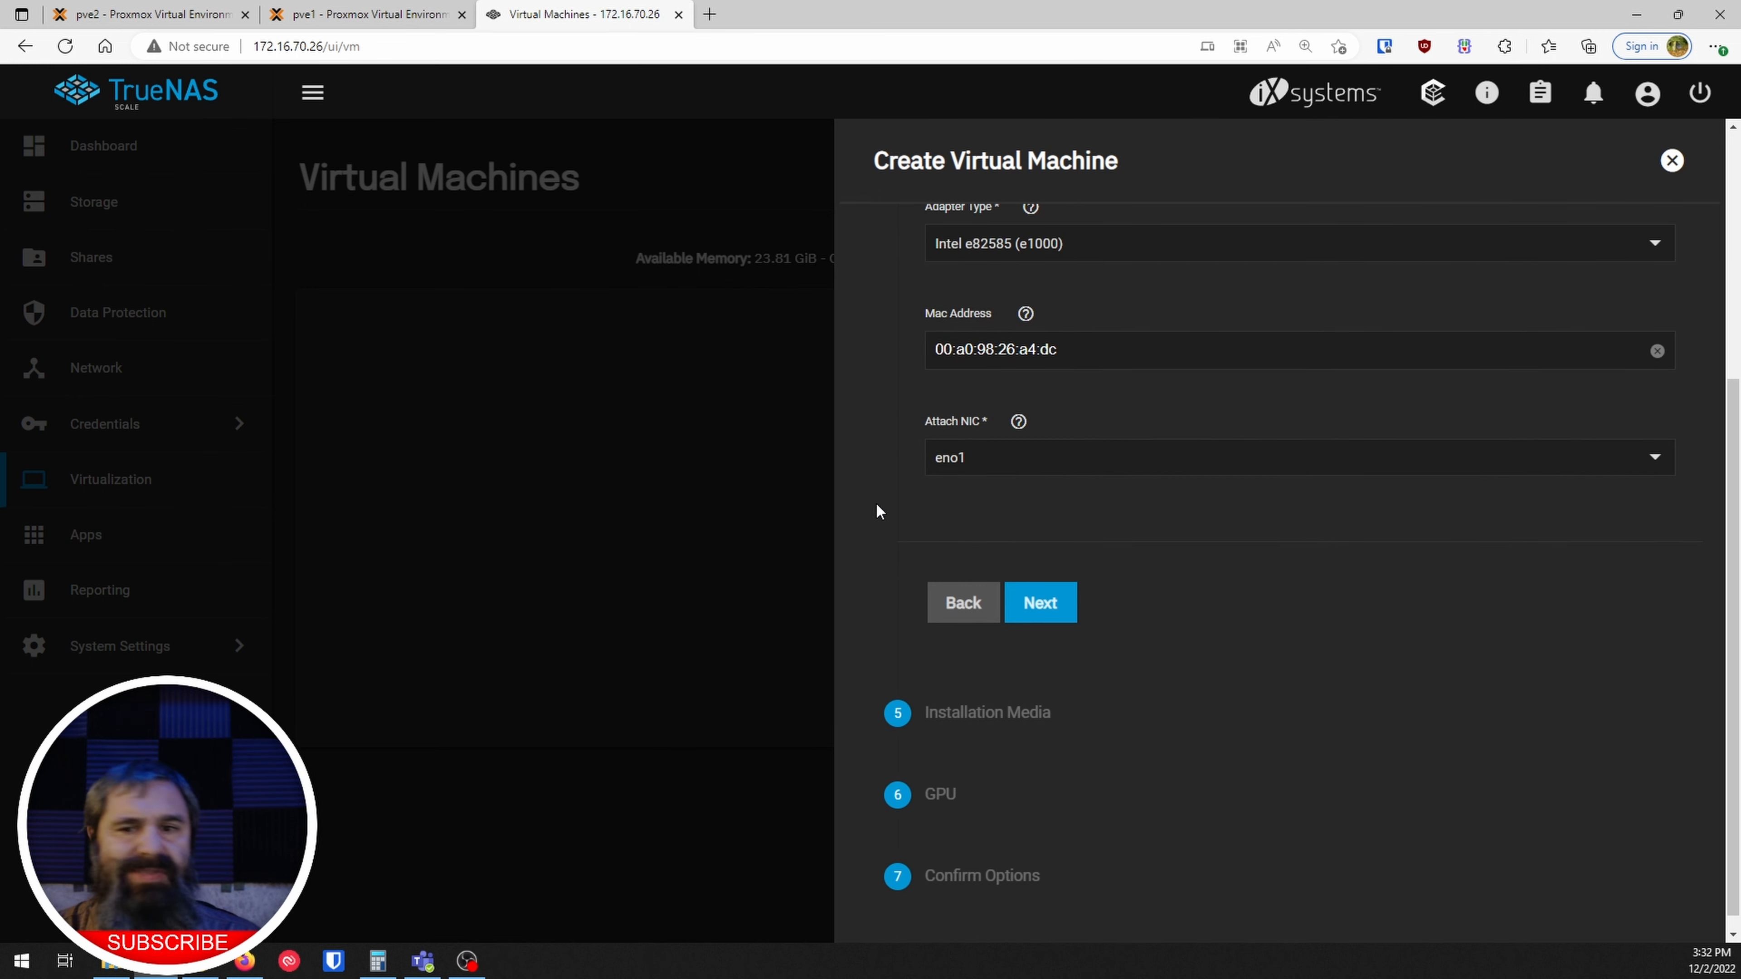
- Set the network interface's adapter type to VirtIO
{"action": "scroll", "coordinate": [876, 502], "scroll_direction": "up", "scroll_amount": 4}
{"action": "scroll", "coordinate": [875, 502], "scroll_direction": "down", "scroll_amount": 1}
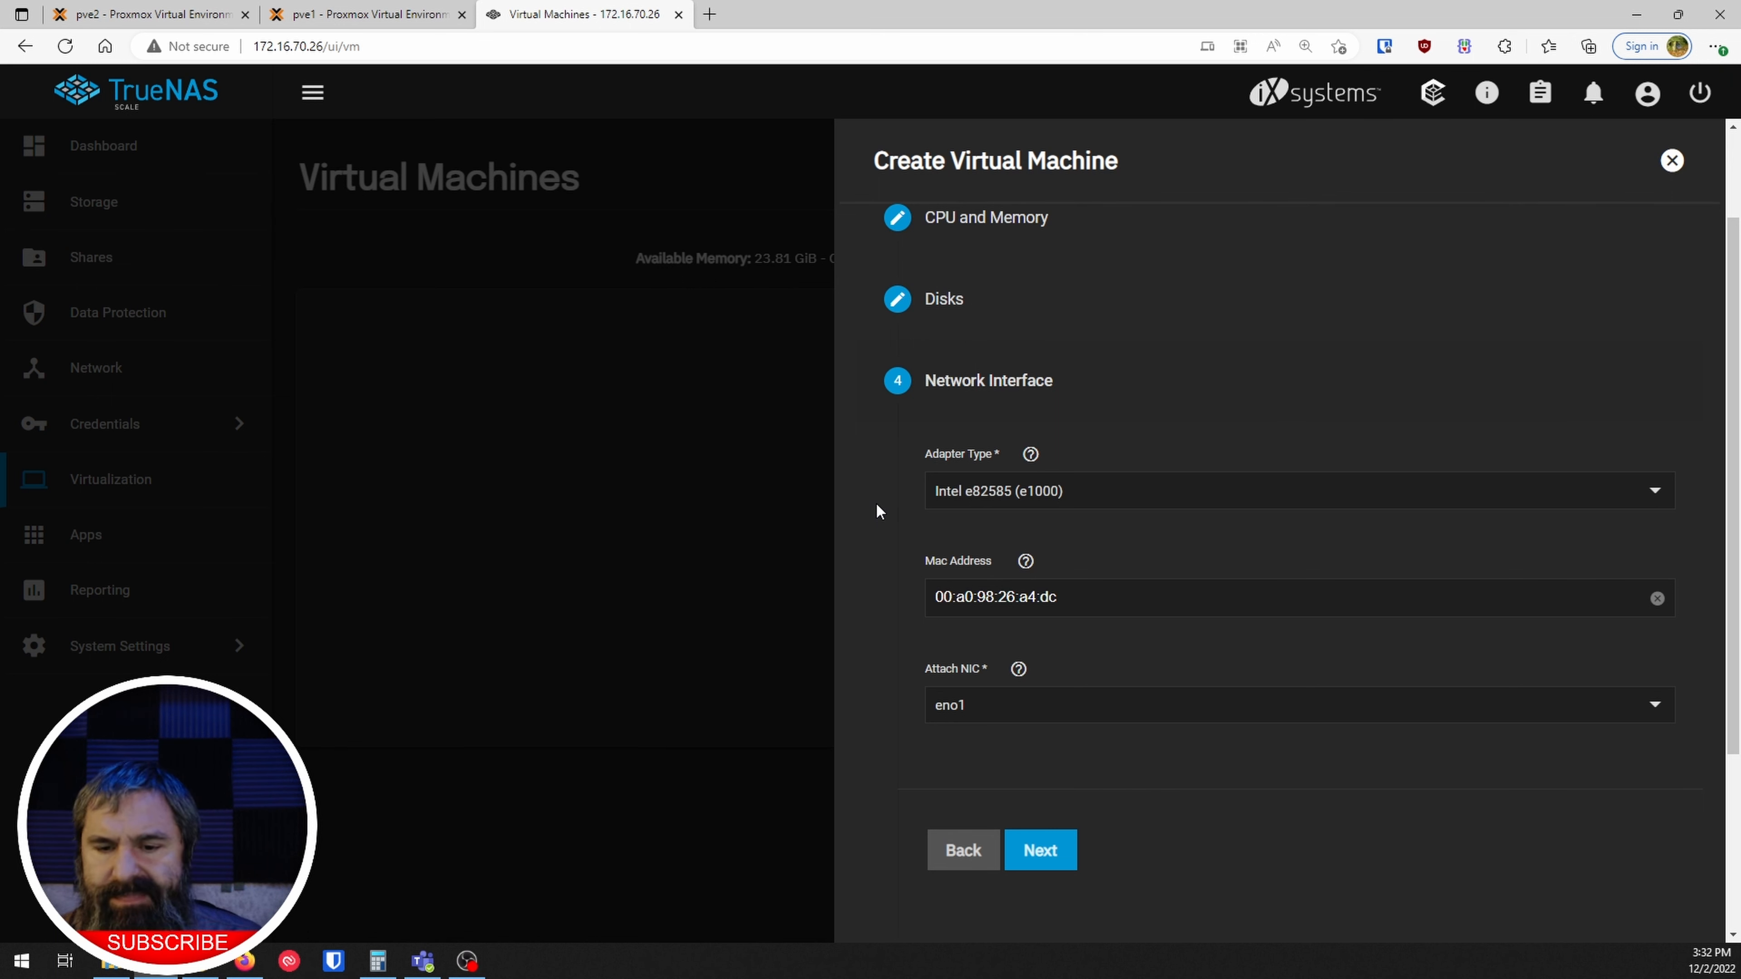
{"action": "left_click", "coordinate": [945, 500]}
{"action": "left_click", "coordinate": [960, 533]}
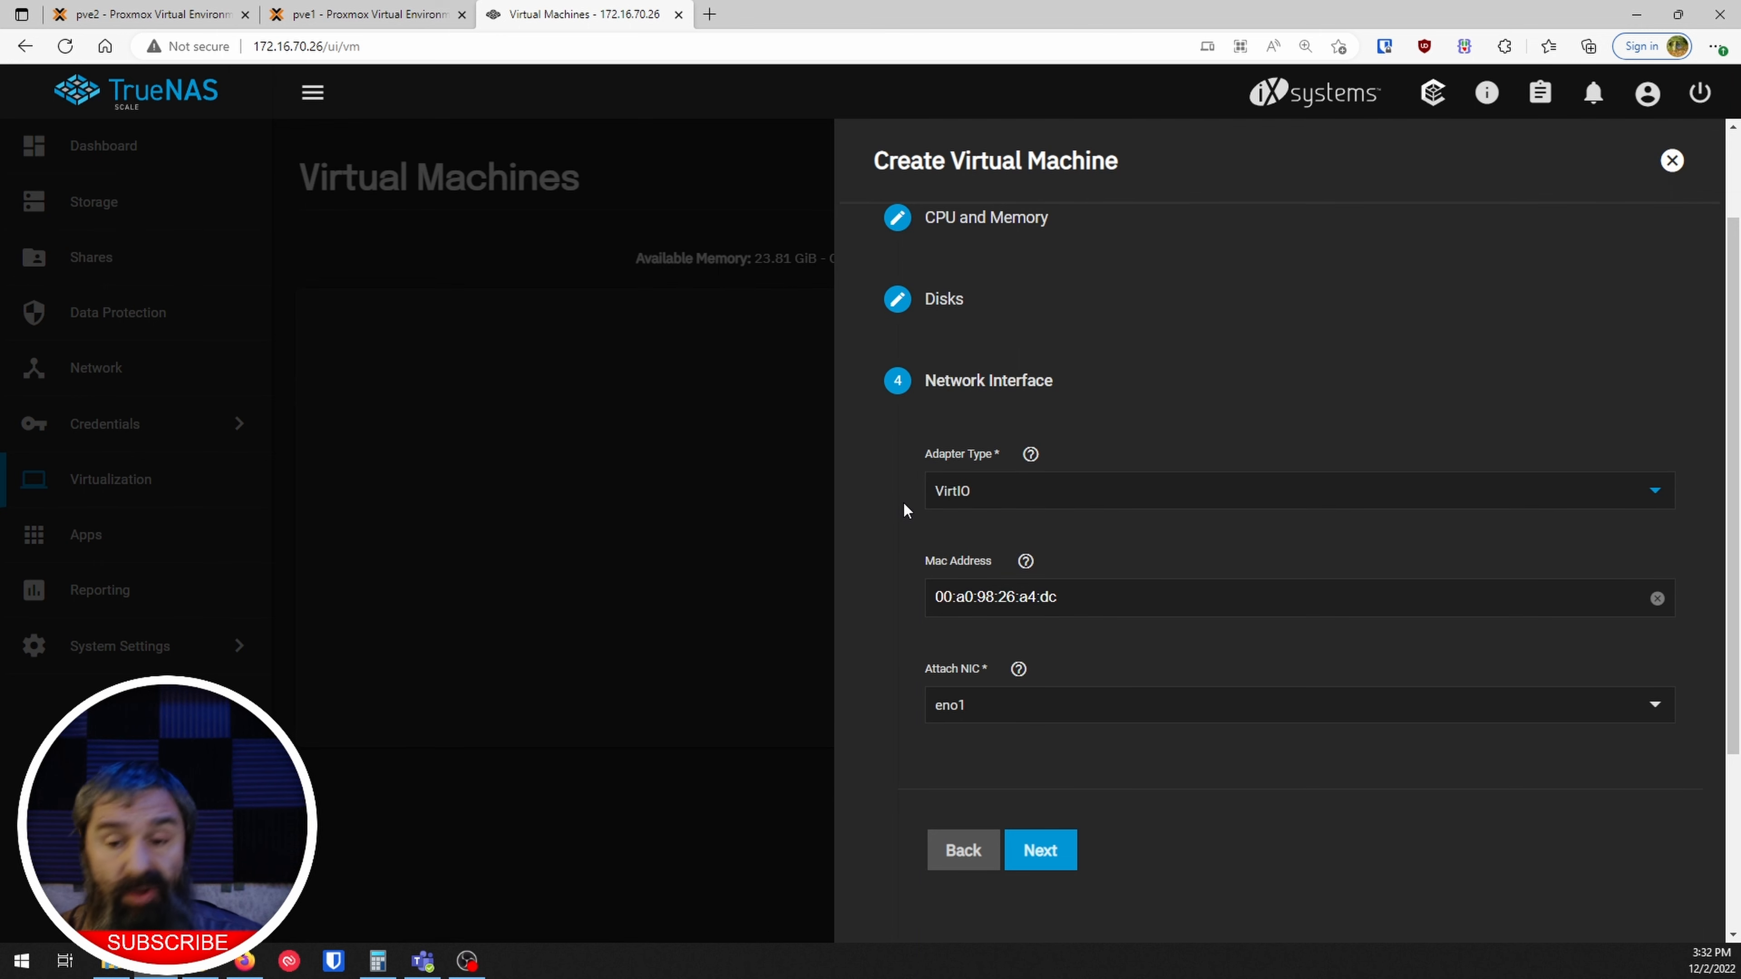
- Keep eno1 as the attached NIC and continue to the installation media settings
{"action": "scroll", "coordinate": [903, 499], "scroll_direction": "down", "scroll_amount": 2}
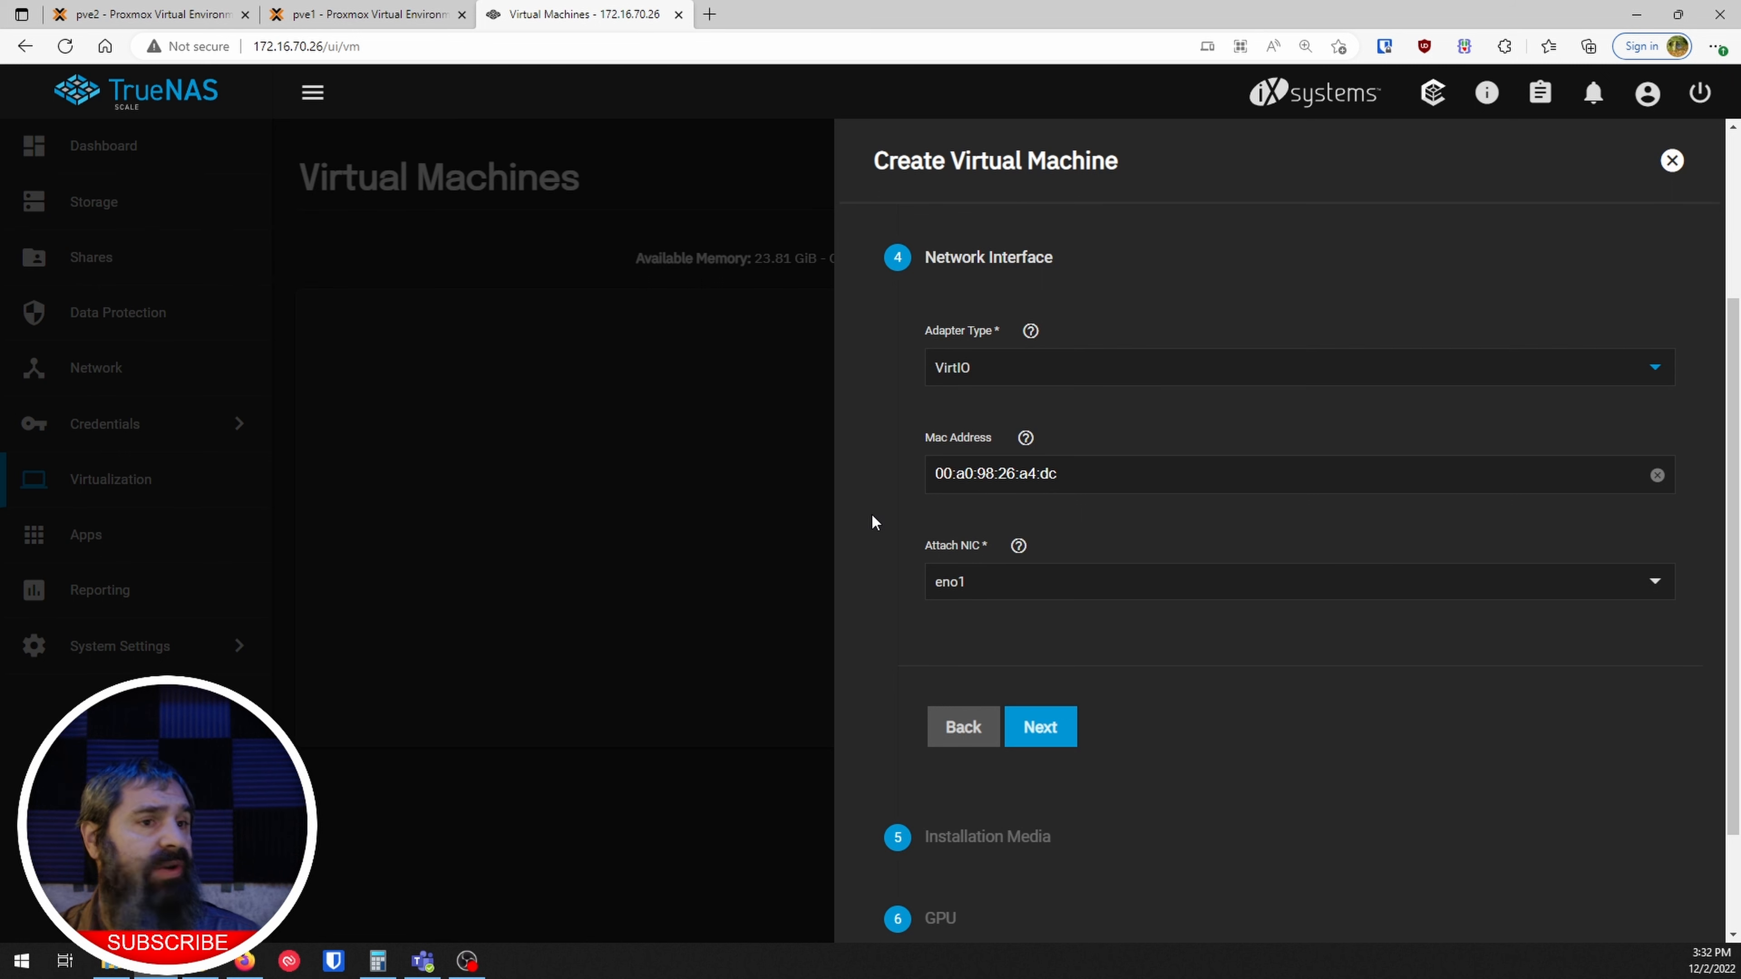
{"action": "scroll", "coordinate": [854, 542], "scroll_direction": "down", "scroll_amount": 2}
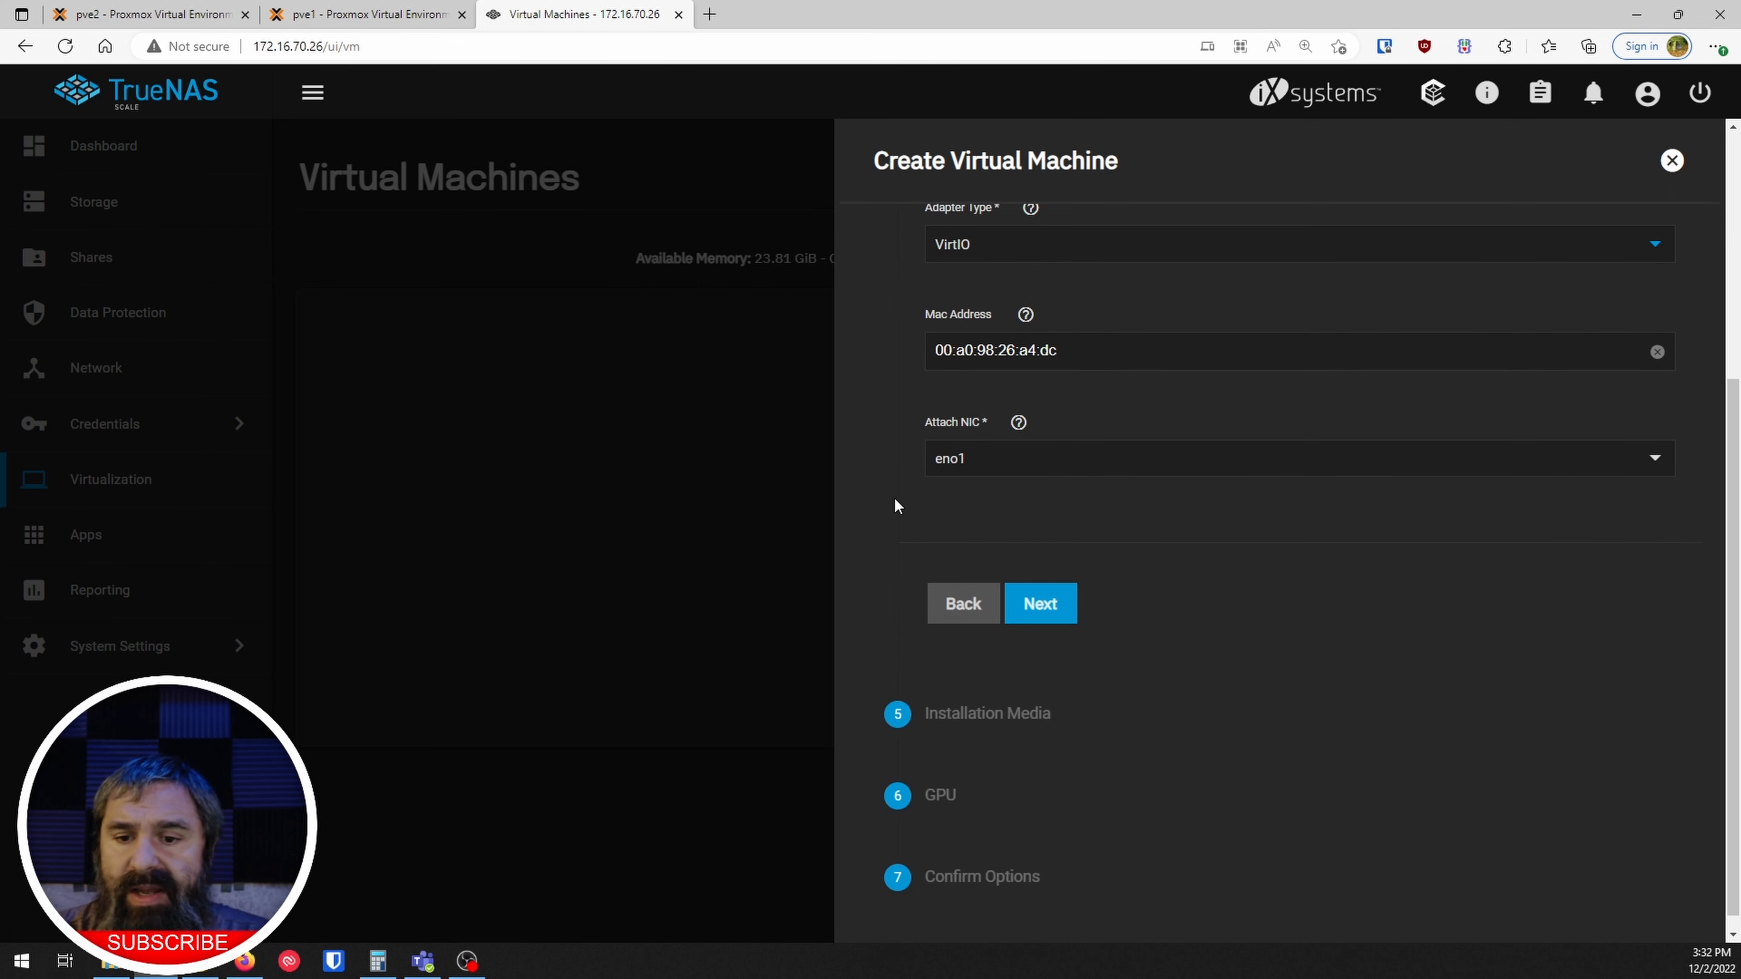
{"action": "left_click", "coordinate": [977, 474]}
{"action": "left_click", "coordinate": [975, 467]}
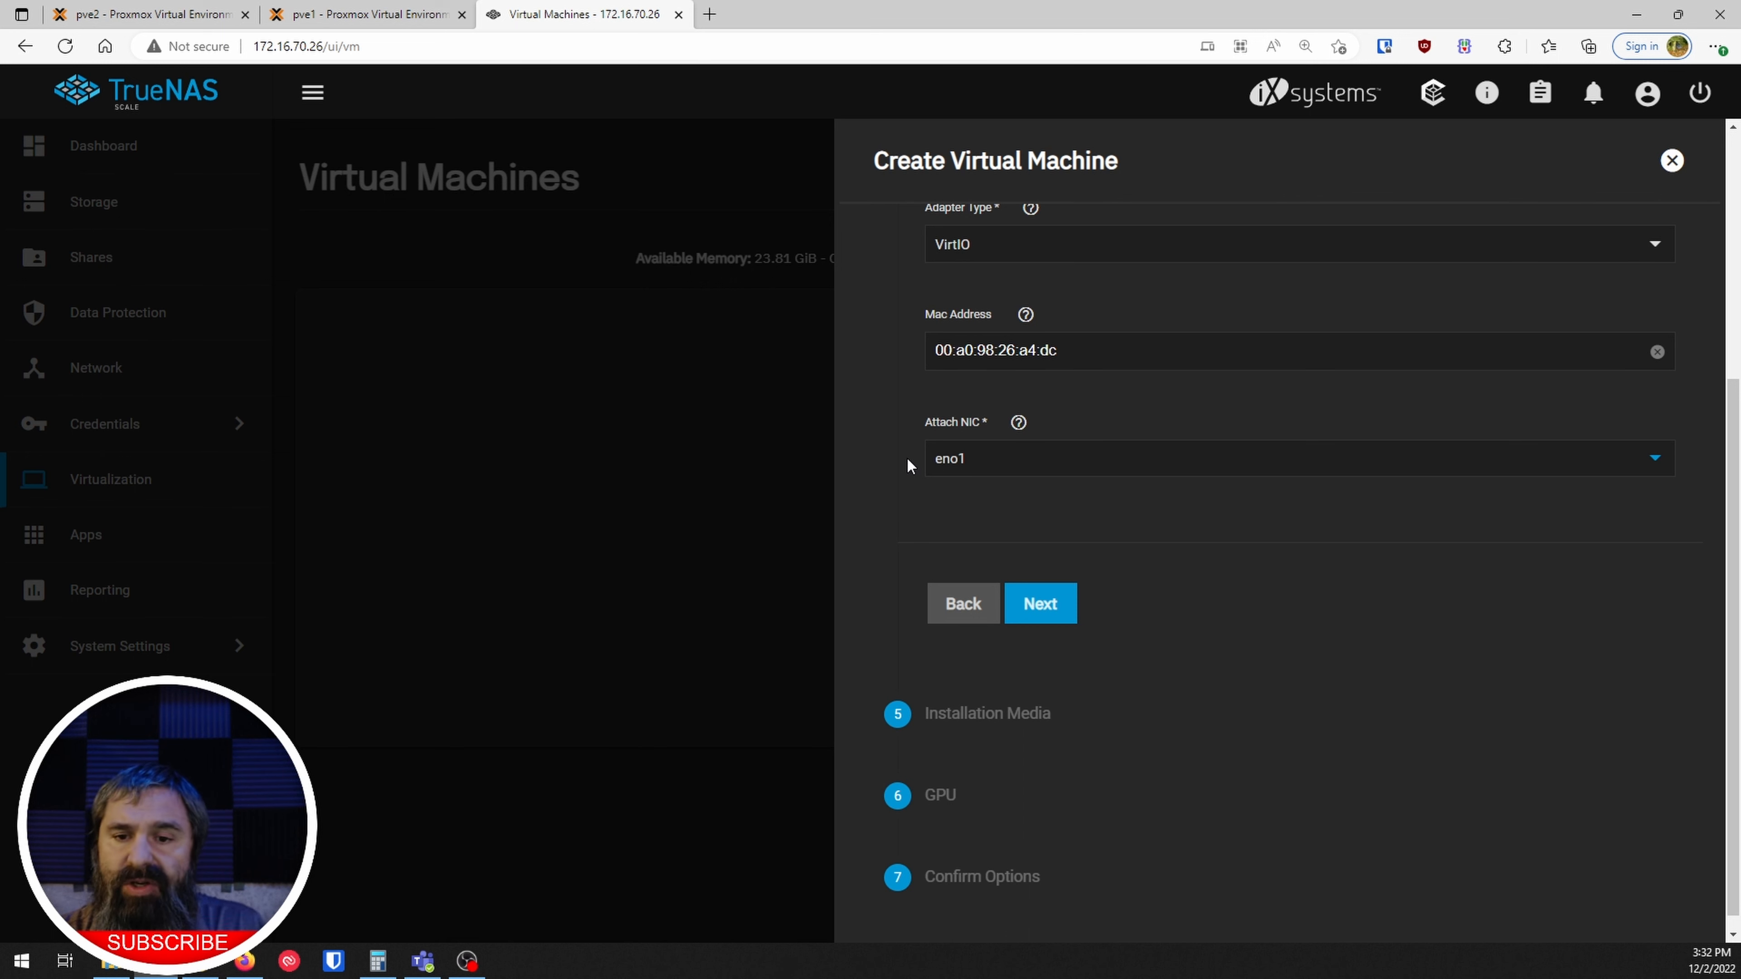
{"action": "left_click", "coordinate": [1003, 470]}
{"action": "left_click", "coordinate": [898, 436]}
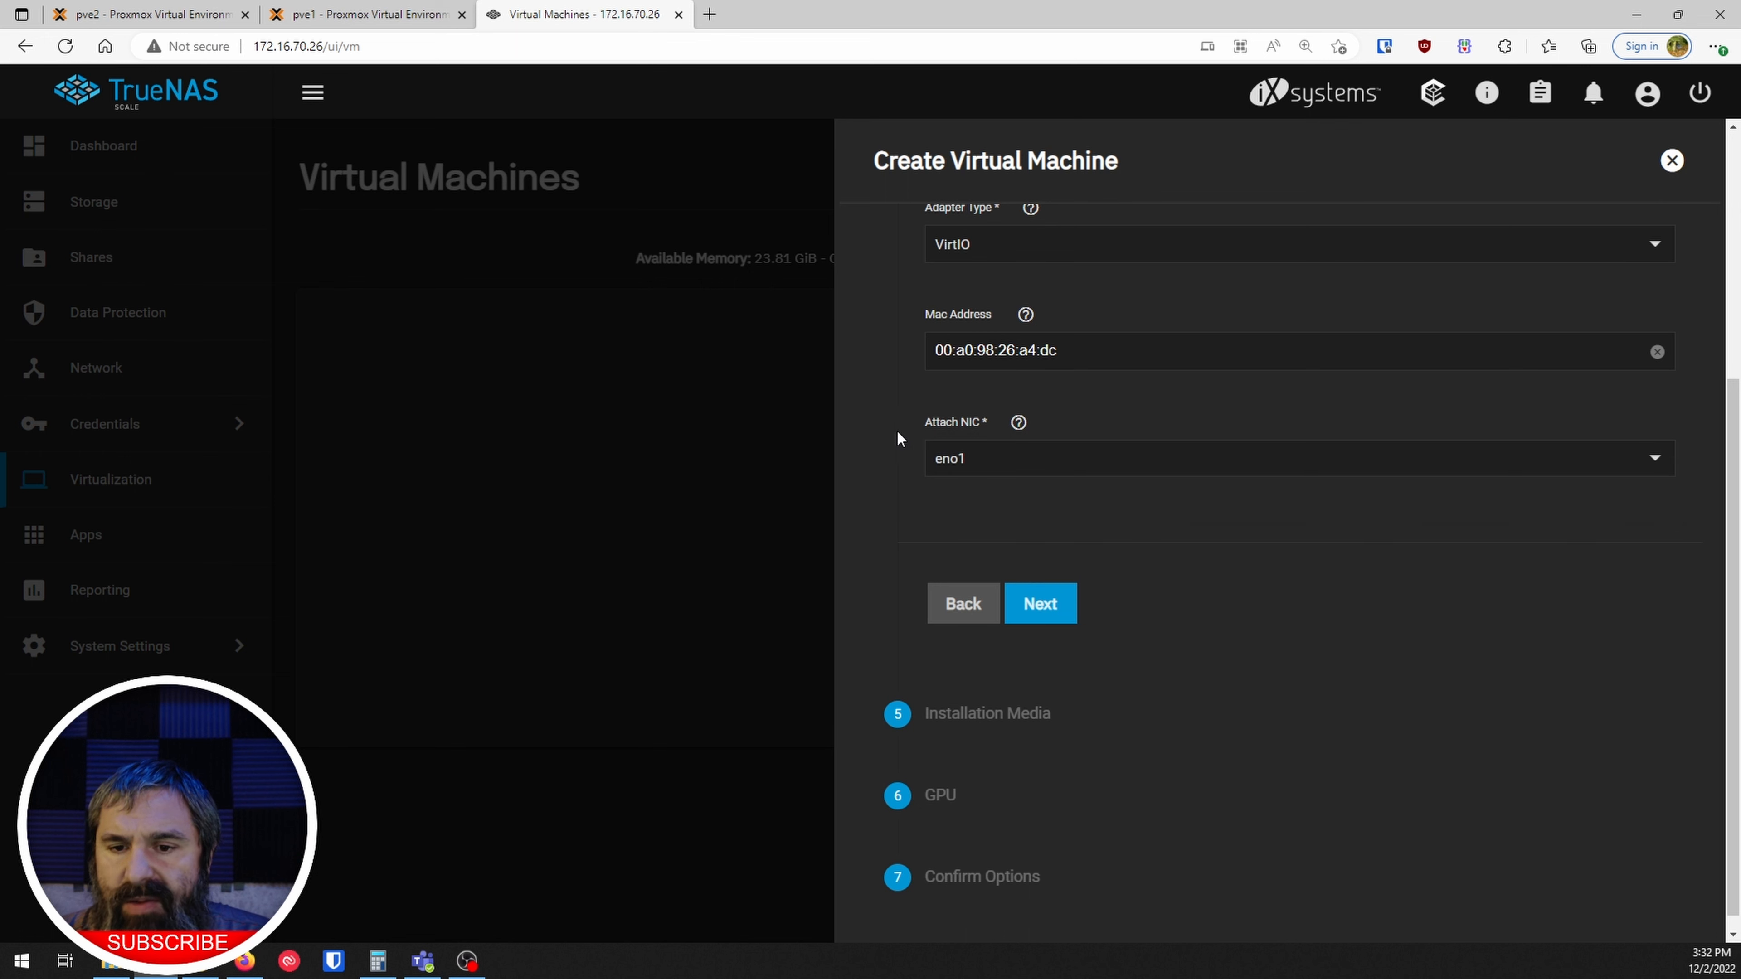
{"action": "left_click", "coordinate": [1039, 603]}
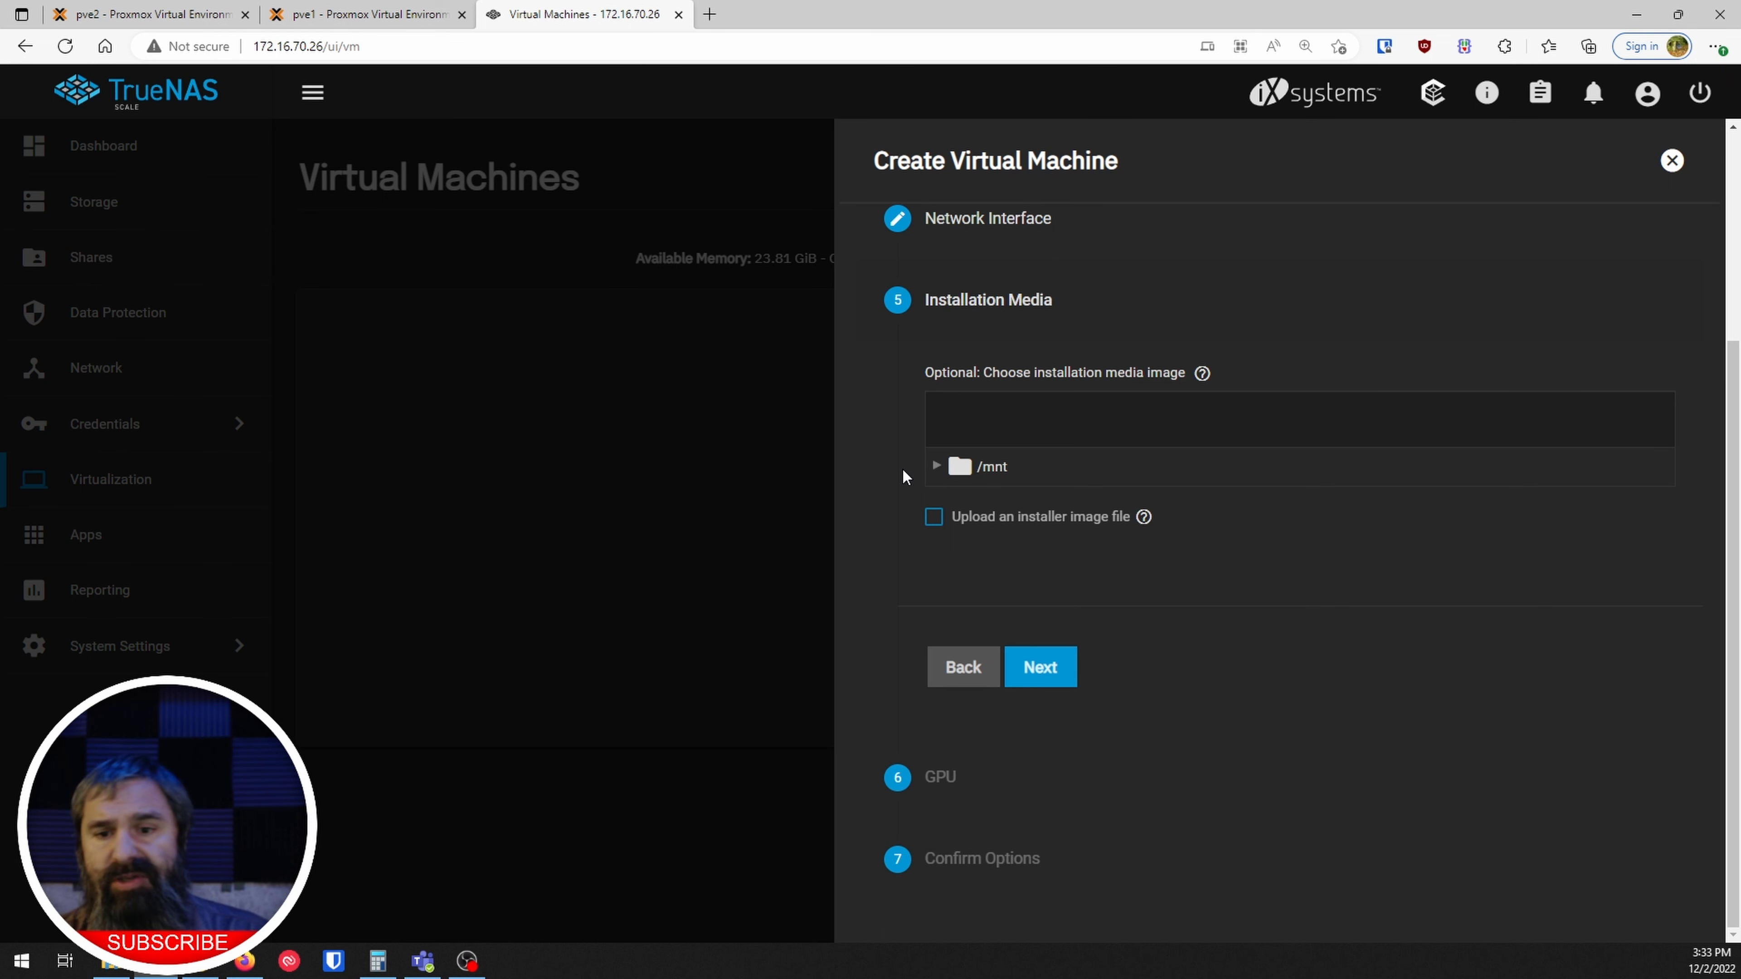
- Browse /mnt/Tank for an installation media image and enable uploading an installer image file
{"action": "left_click", "coordinate": [936, 468]}
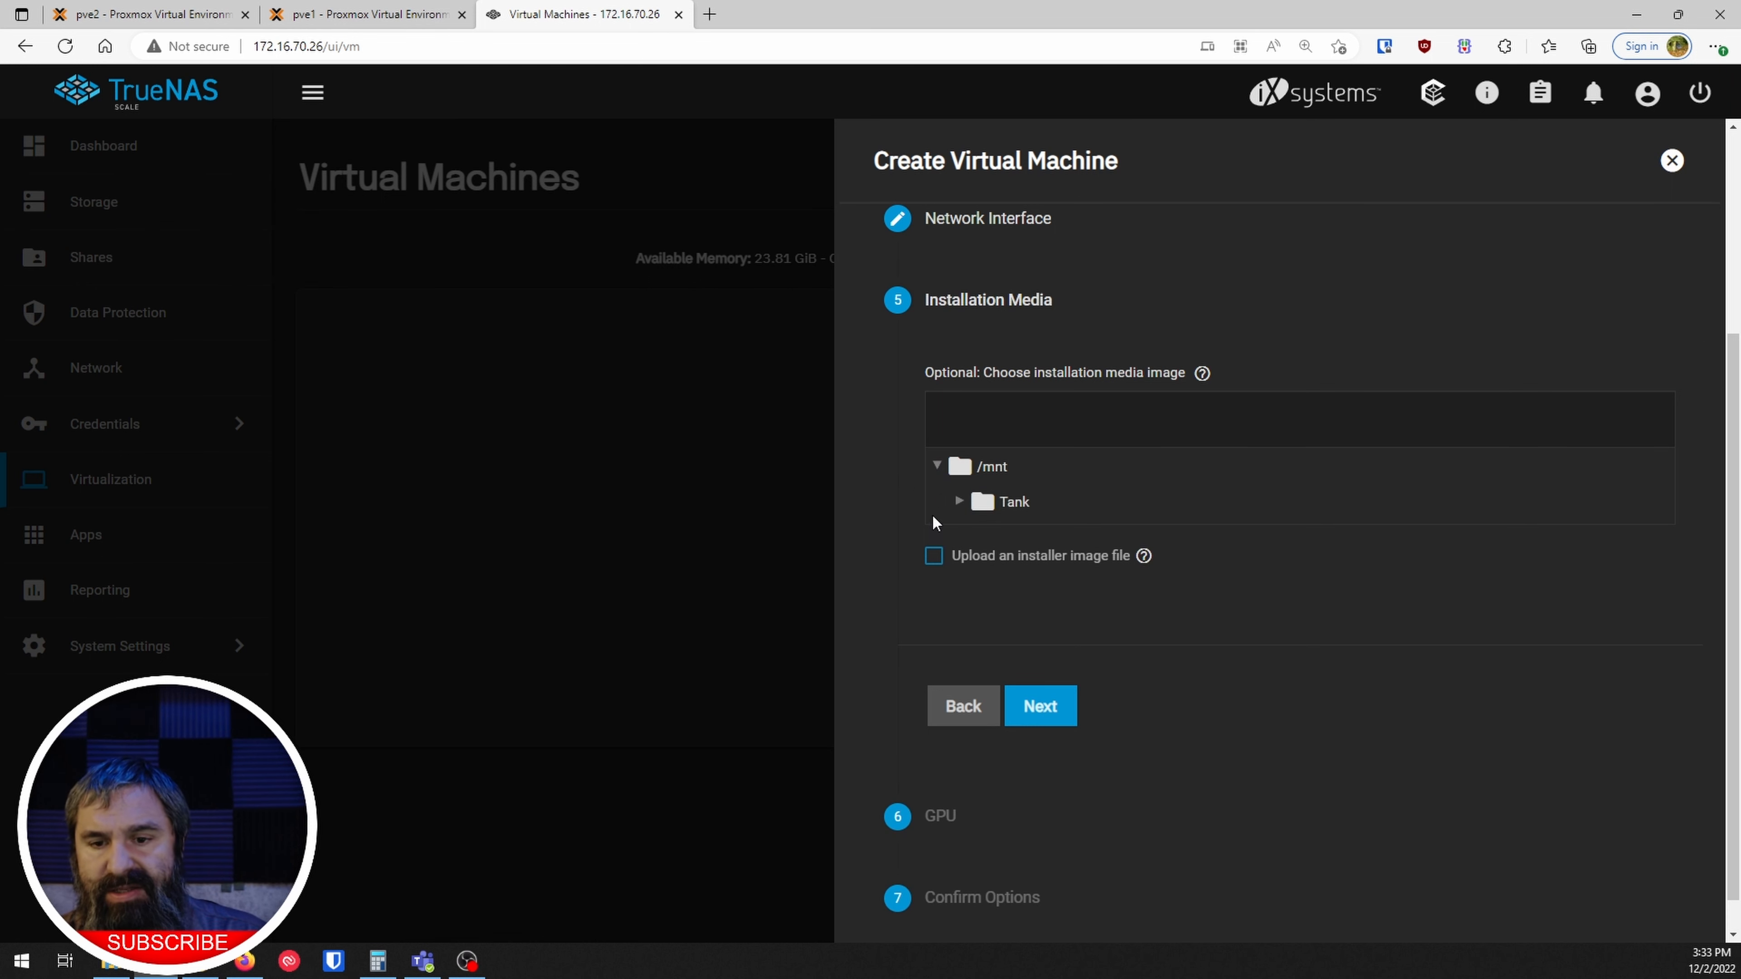
{"action": "left_click", "coordinate": [959, 501]}
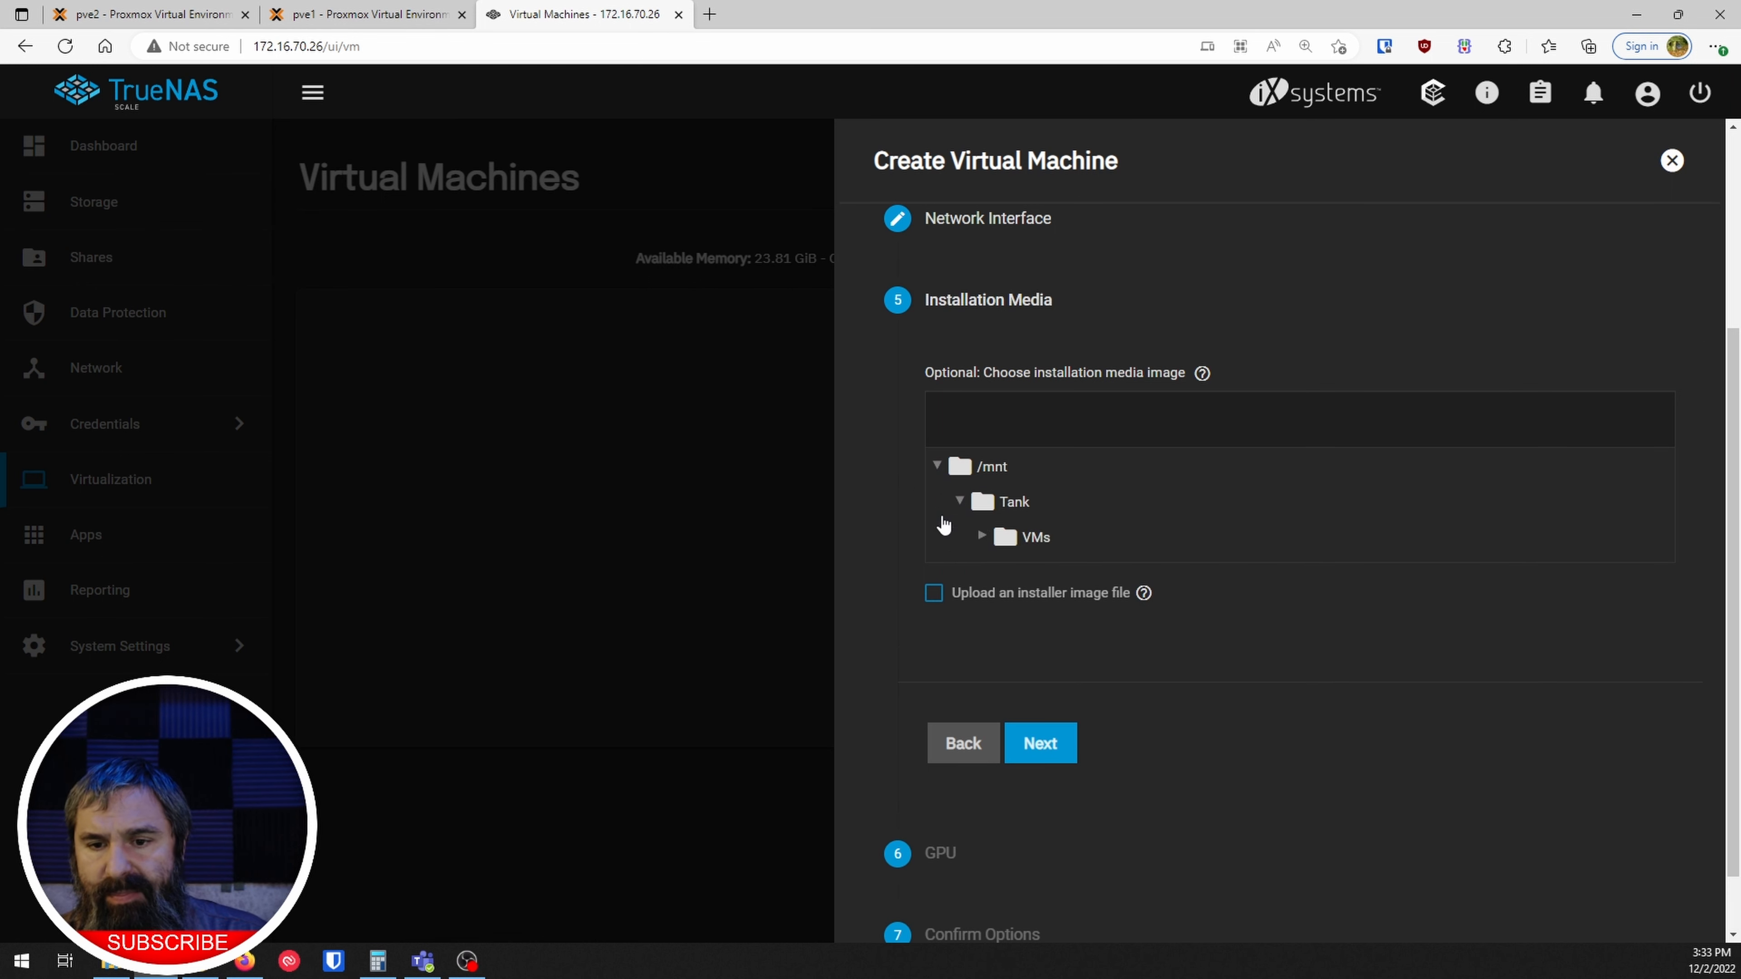
{"action": "left_click", "coordinate": [933, 594]}
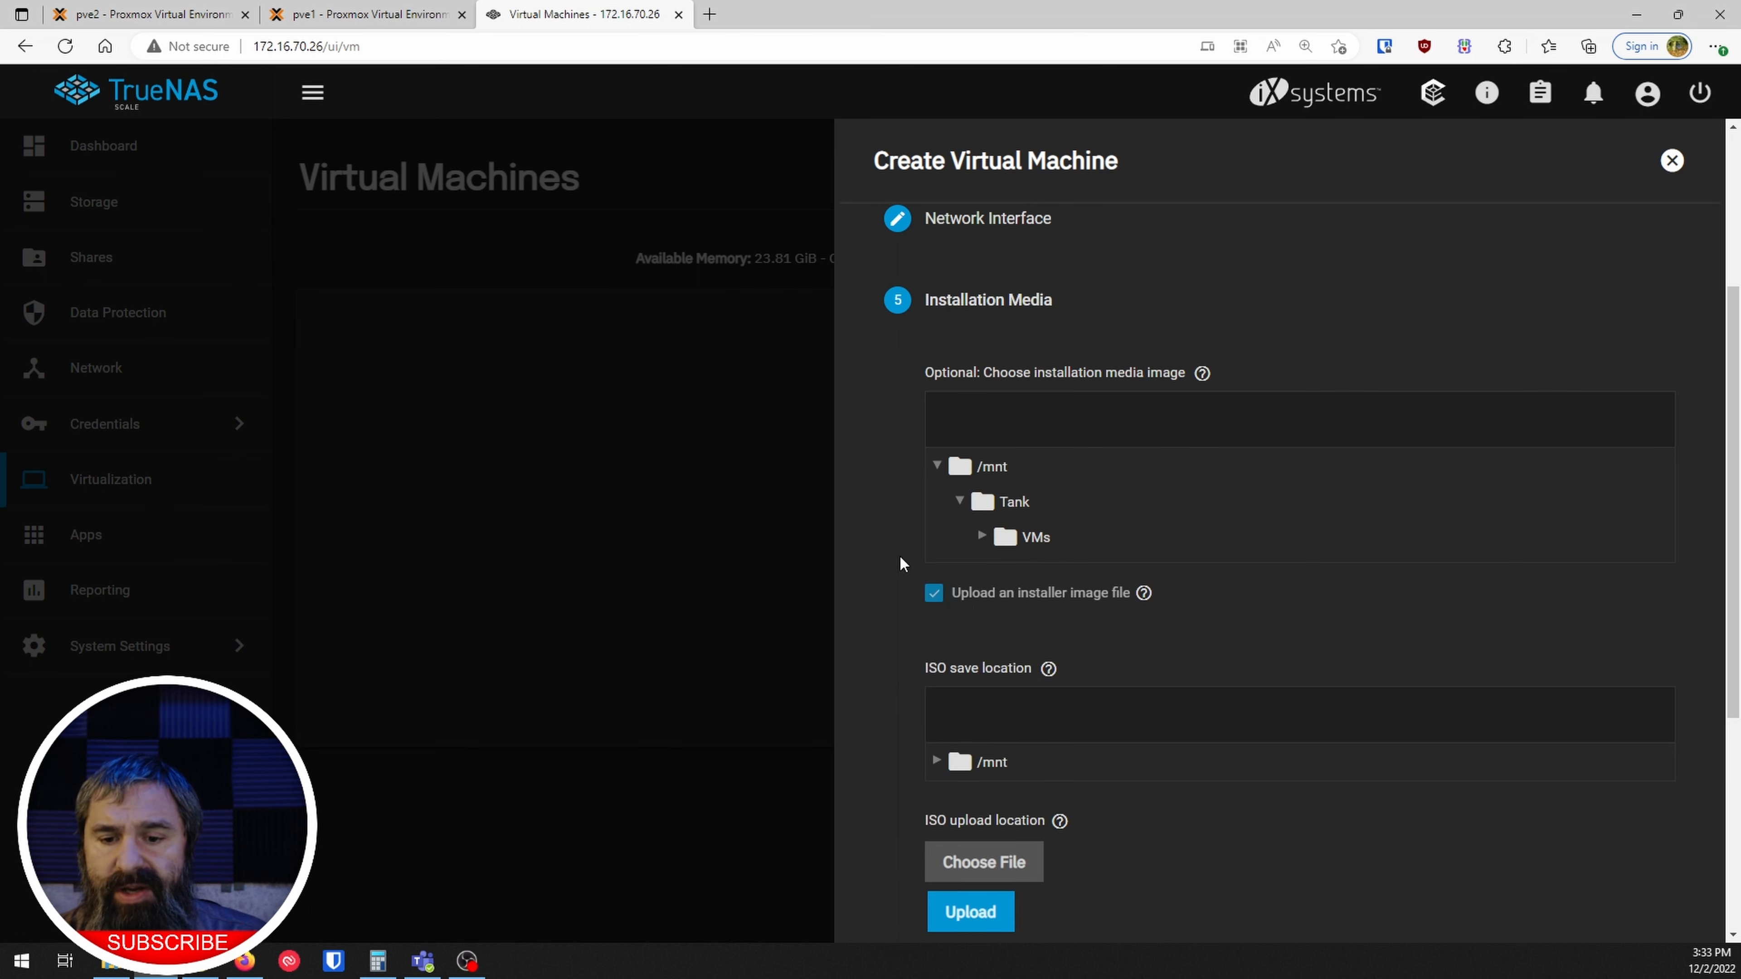
- Set the ISO save location to /mnt/Tank/VMs
{"action": "scroll", "coordinate": [899, 555], "scroll_direction": "down", "scroll_amount": 5}
{"action": "scroll", "coordinate": [930, 444], "scroll_direction": "up", "scroll_amount": 2}
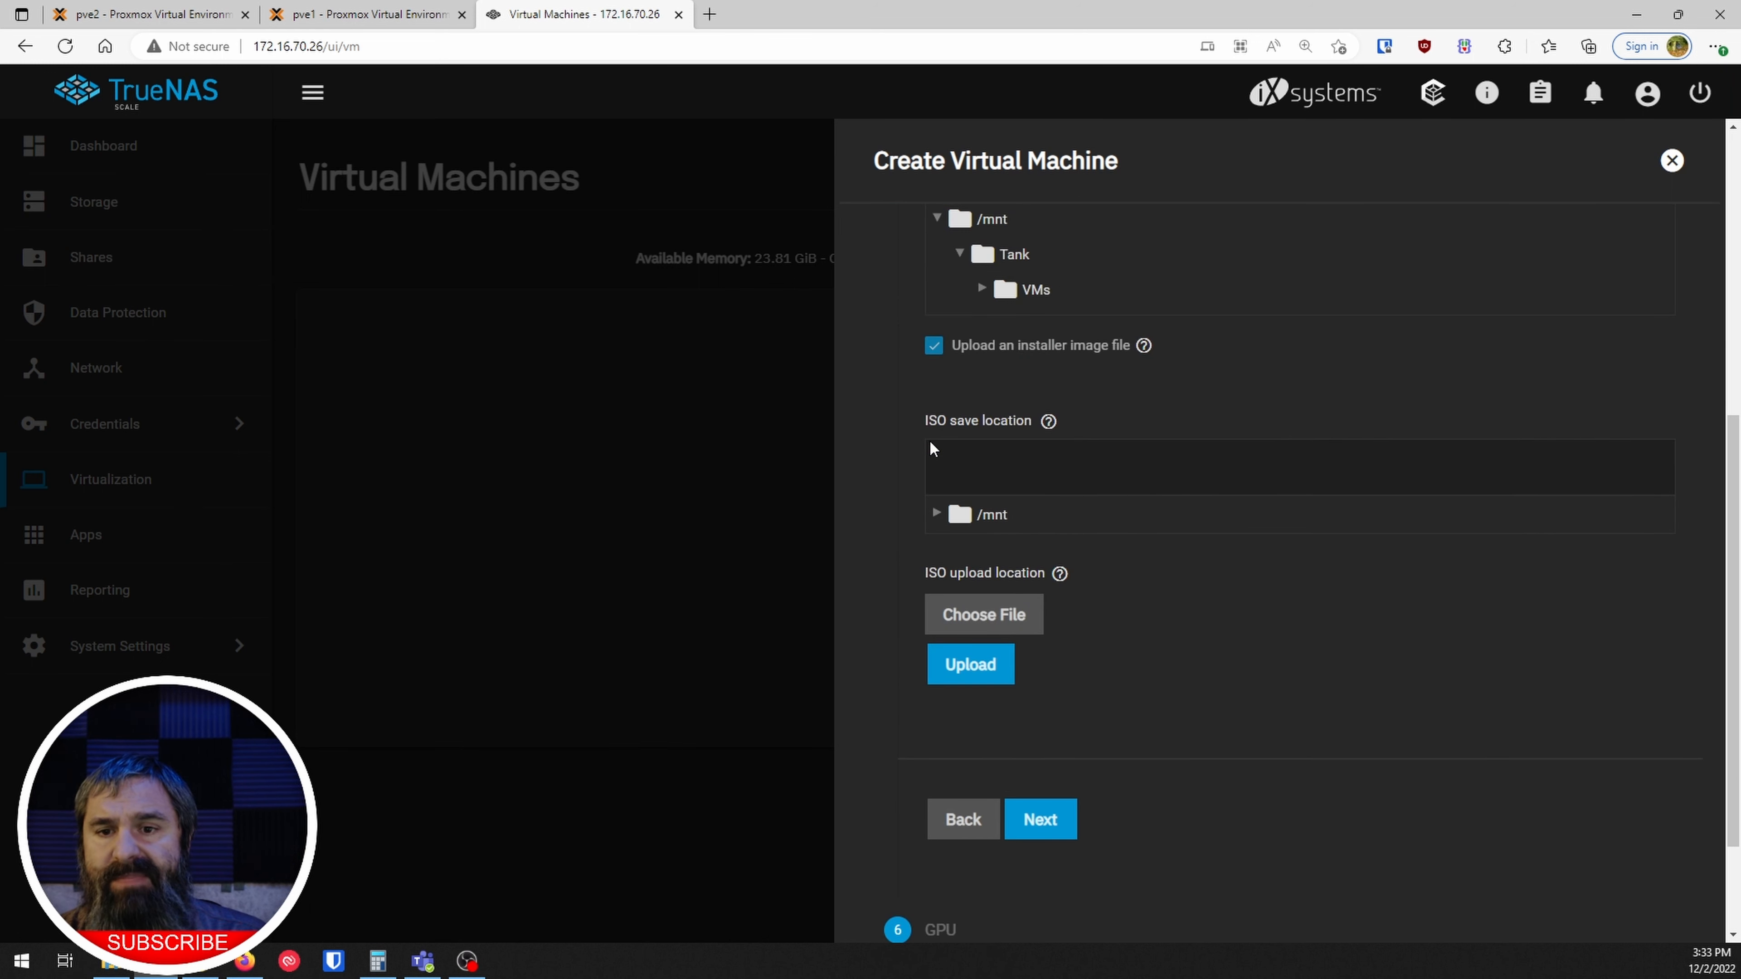
{"action": "left_click", "coordinate": [936, 513]}
{"action": "left_click", "coordinate": [958, 550]}
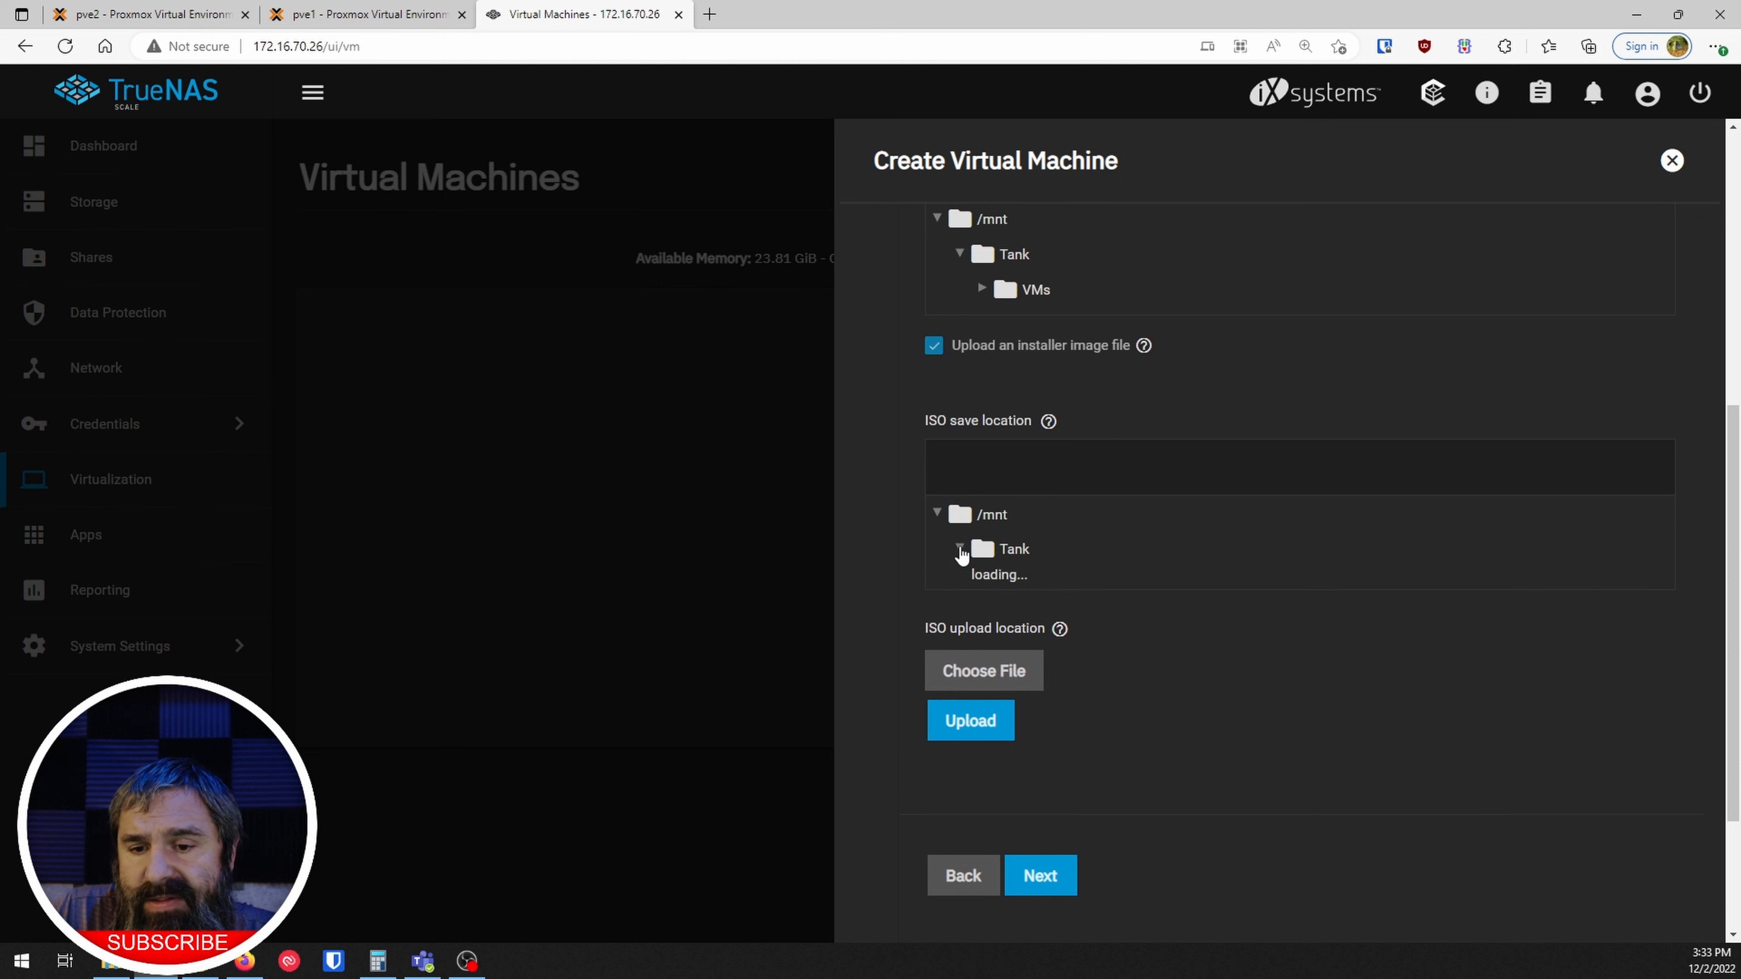
{"action": "scroll", "coordinate": [891, 510], "scroll_direction": "down", "scroll_amount": 2}
{"action": "left_click", "coordinate": [1018, 466]}
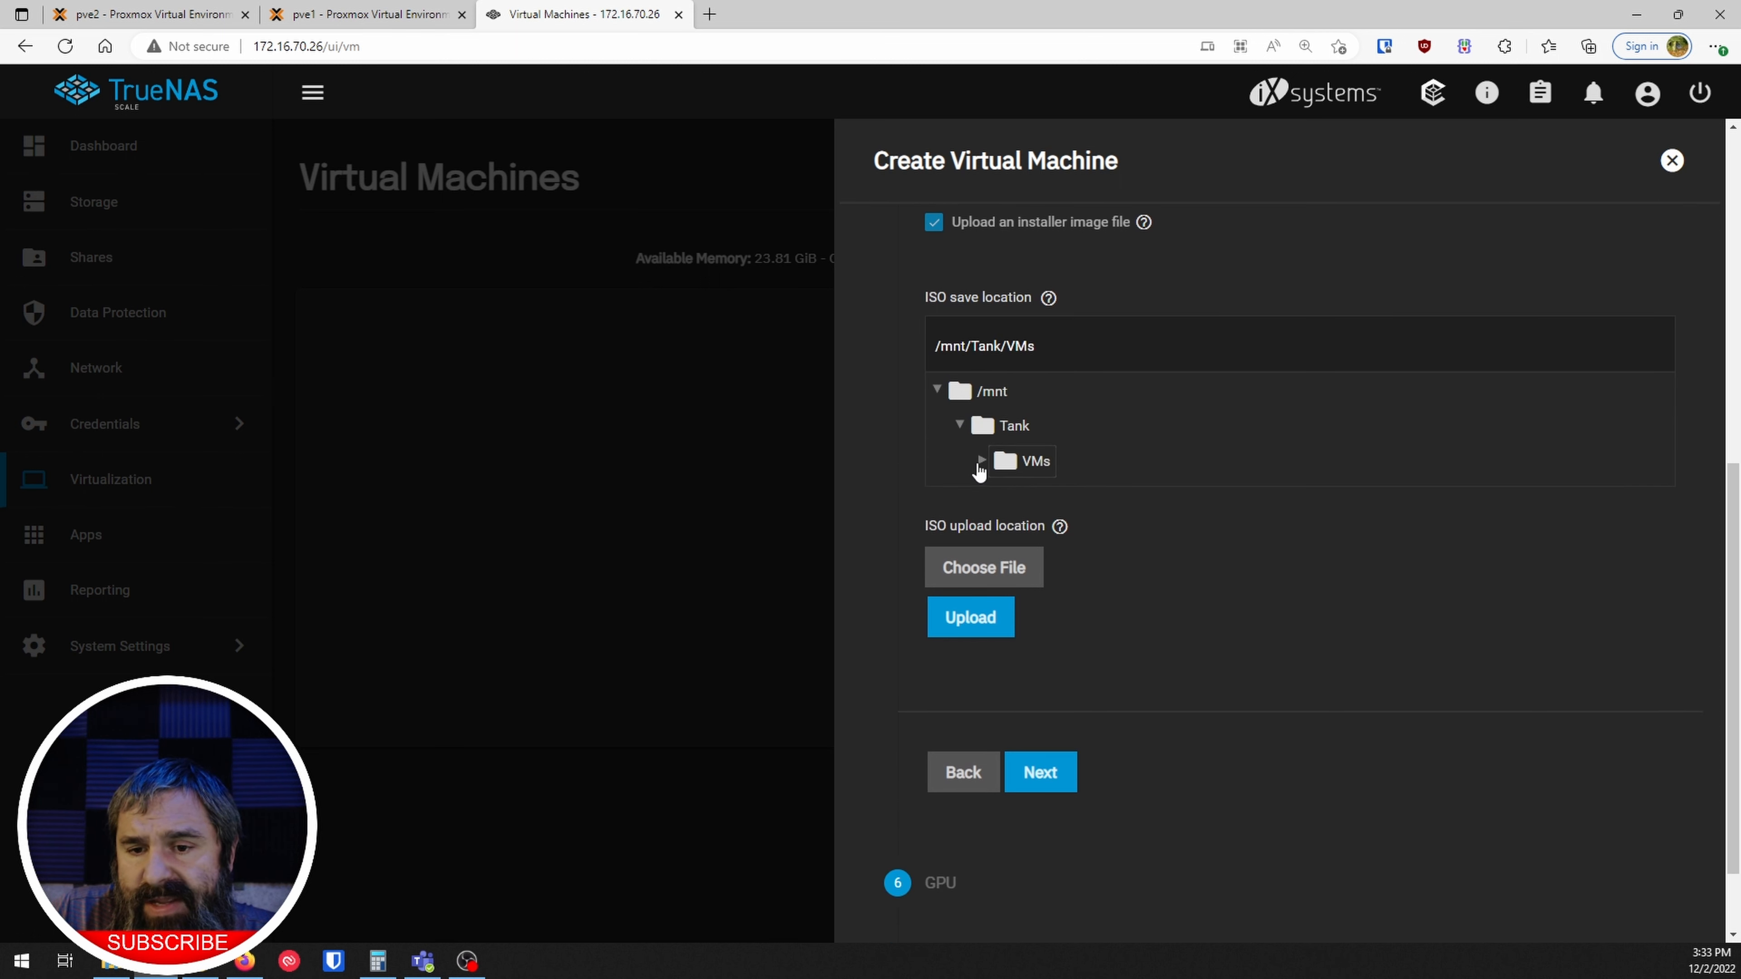
{"action": "left_click", "coordinate": [981, 460]}
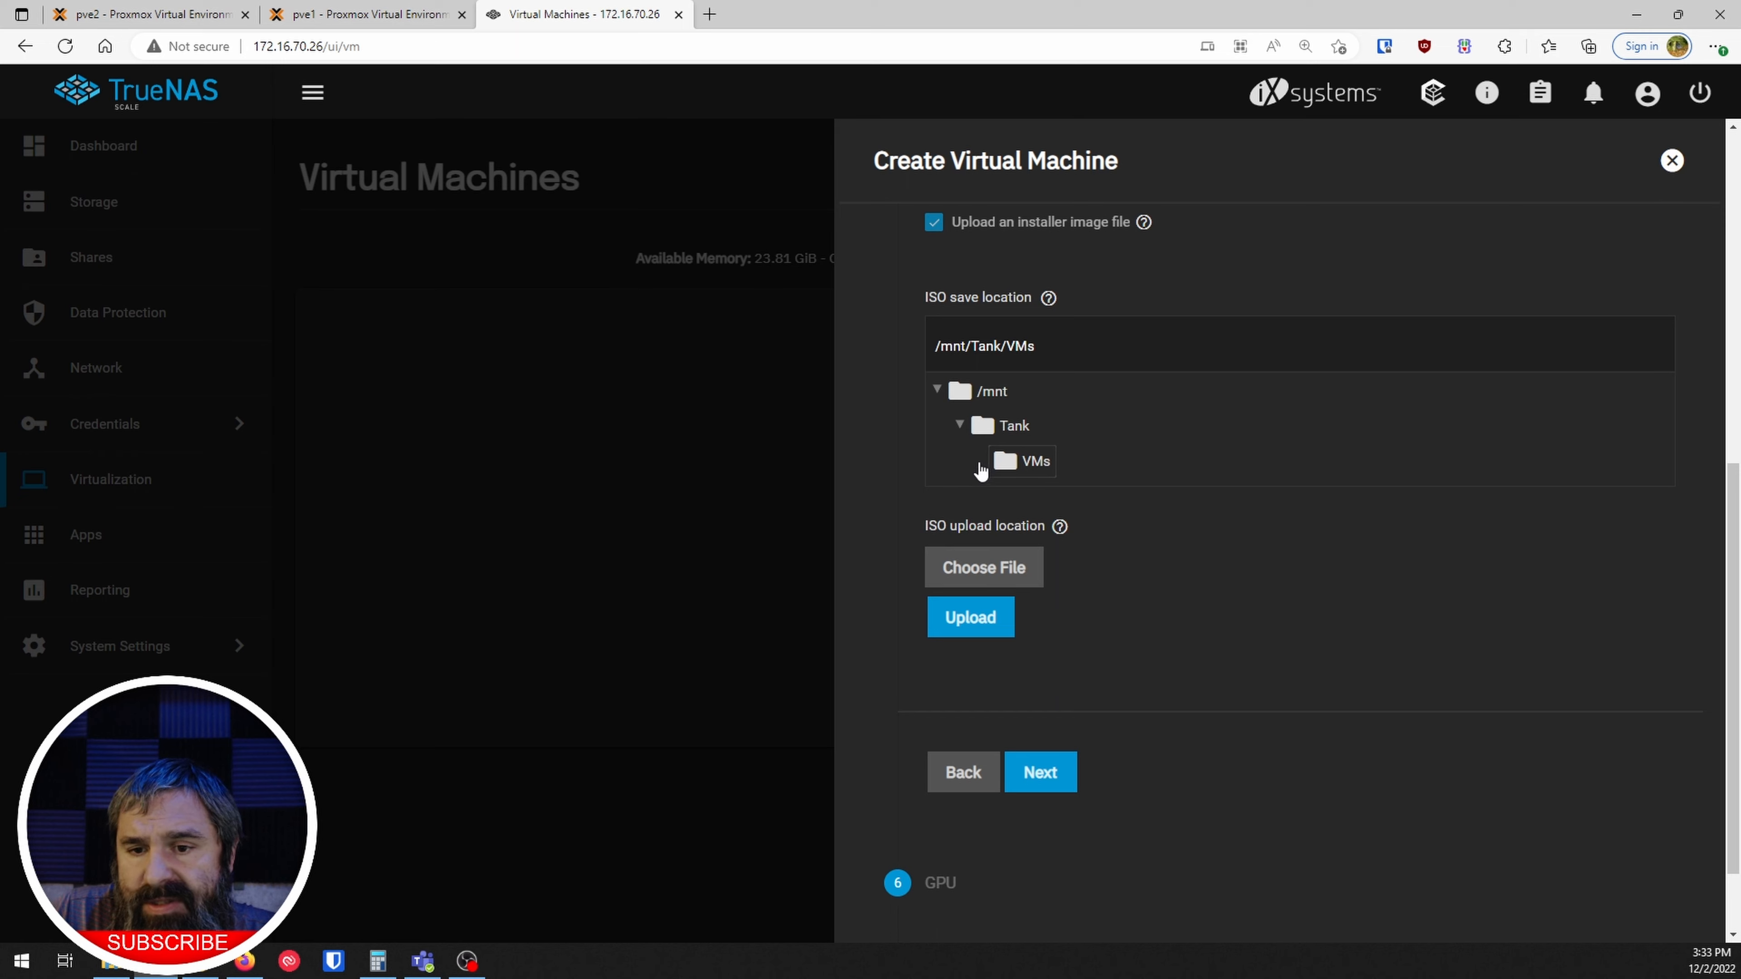
- Upload SW_DVD9_Win_Server_STD_CORE_2019_1909.4_64Bit_English_DC_STD_MLF_X22-29333.ISO from the demo20221202 folder as the installer image
{"action": "left_click", "coordinate": [993, 571]}
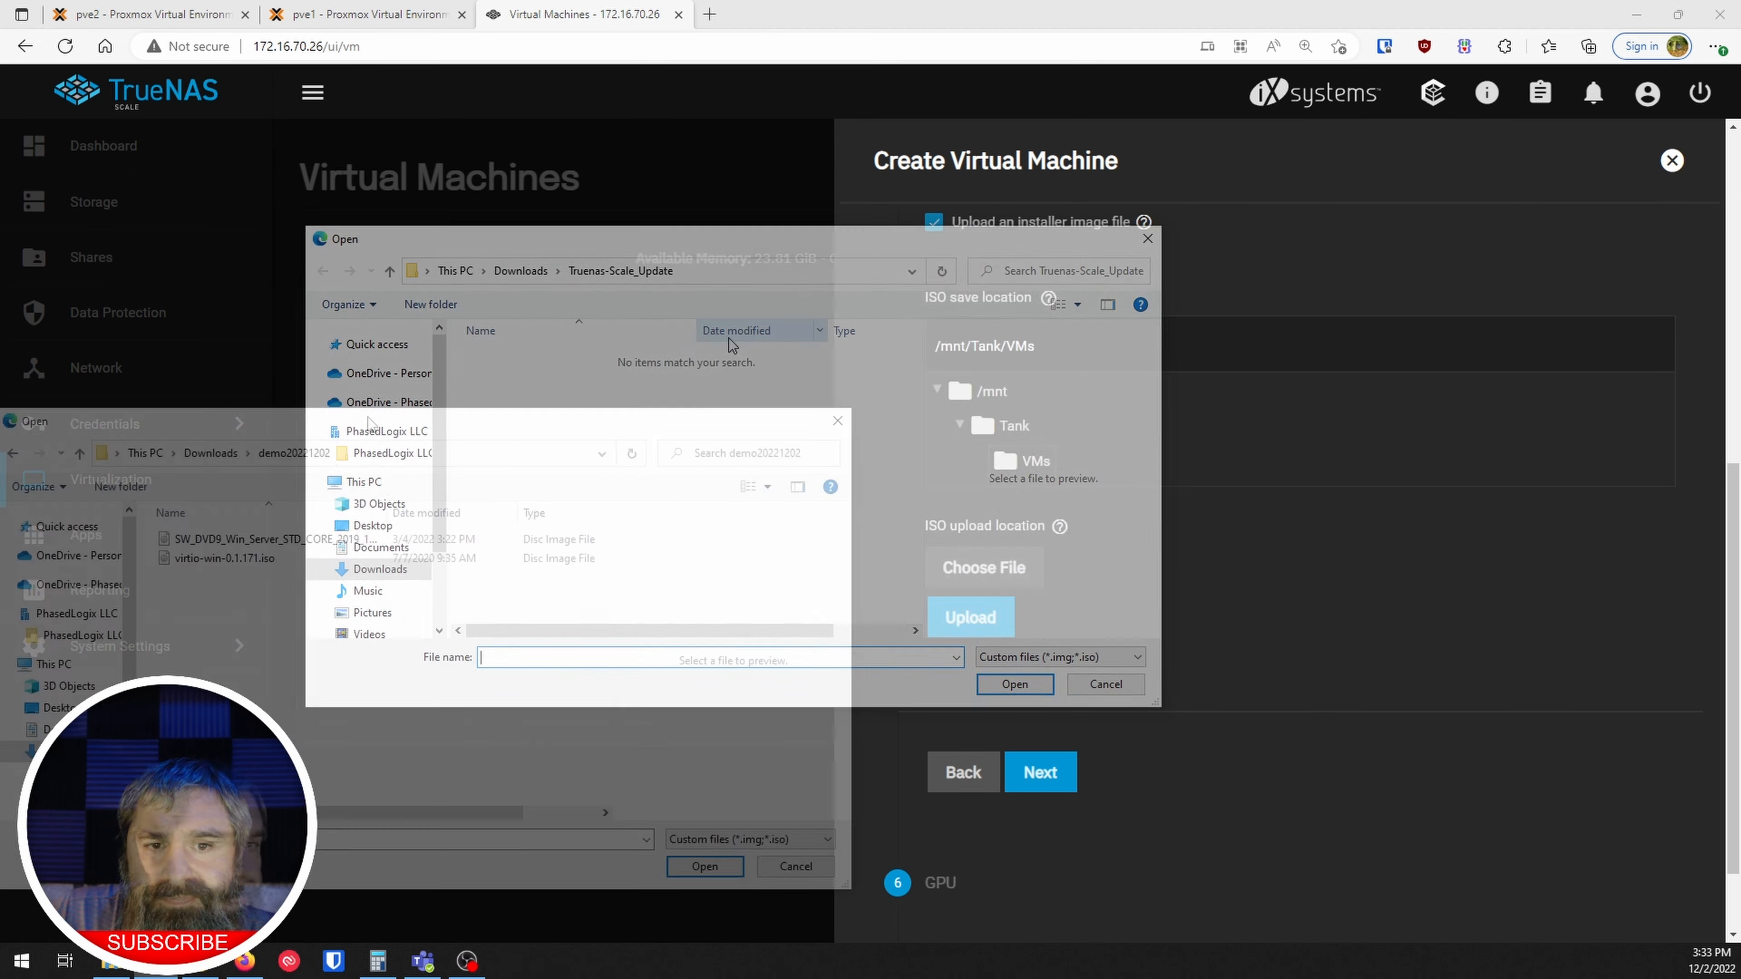
{"action": "left_click_drag", "start_coordinate": [676, 235], "coordinate": [523, 205]}
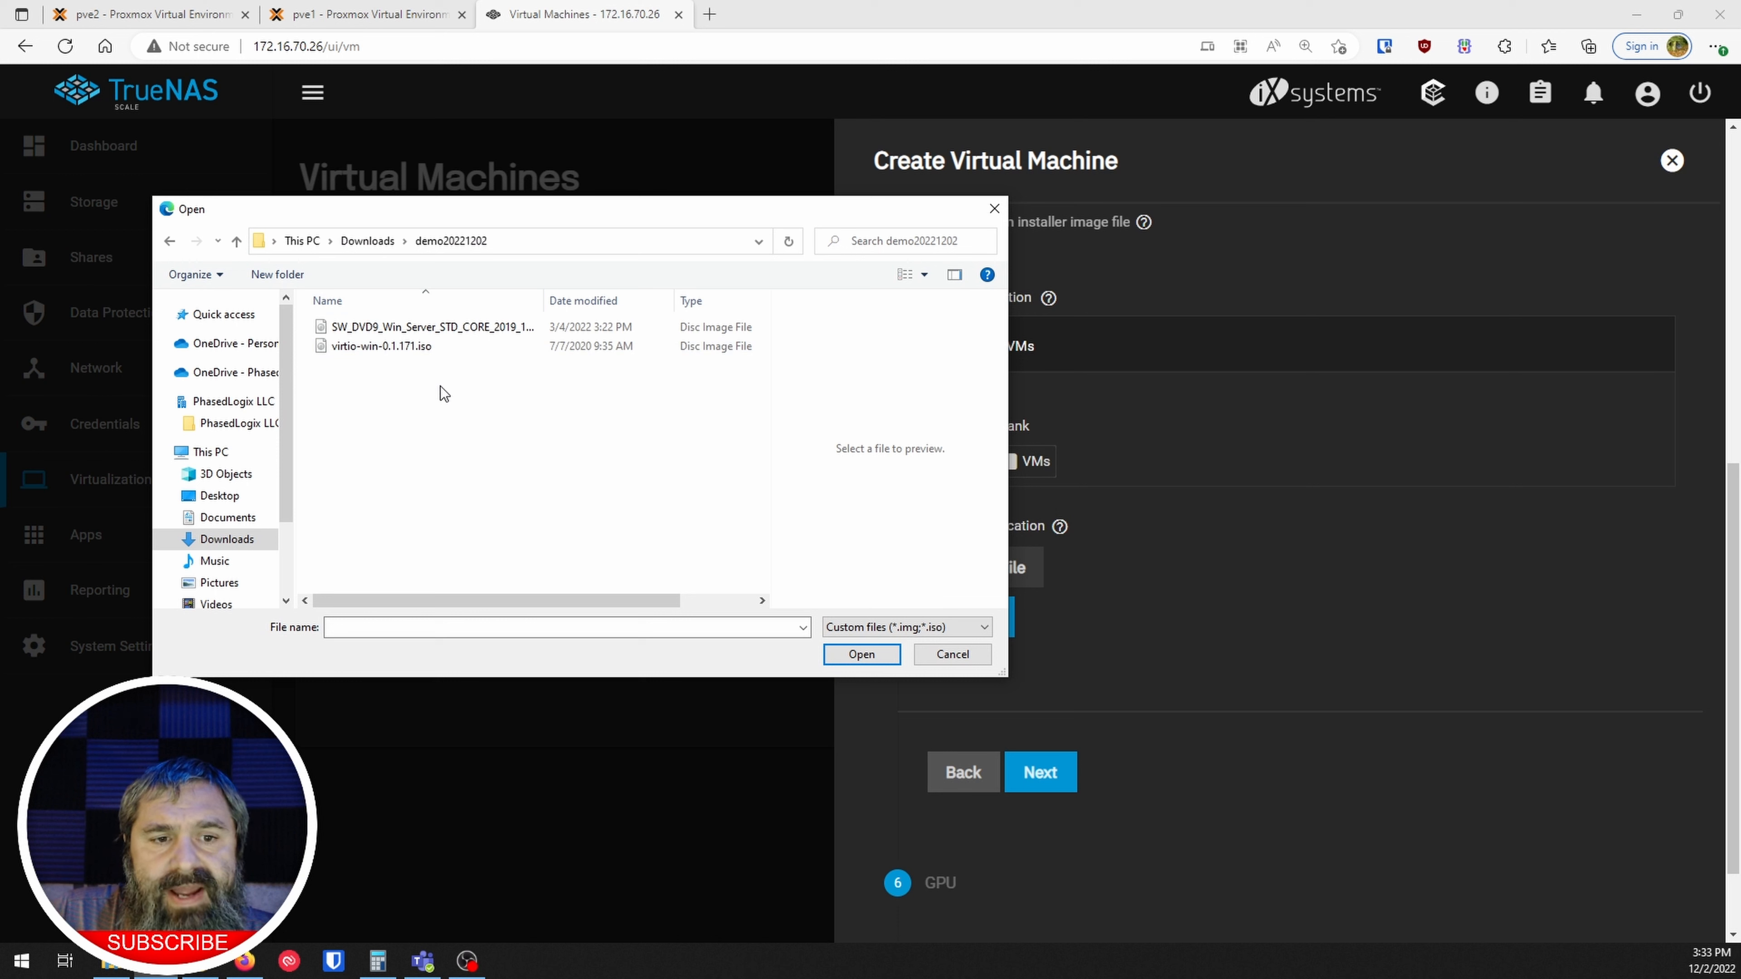
{"action": "left_click", "coordinate": [388, 347]}
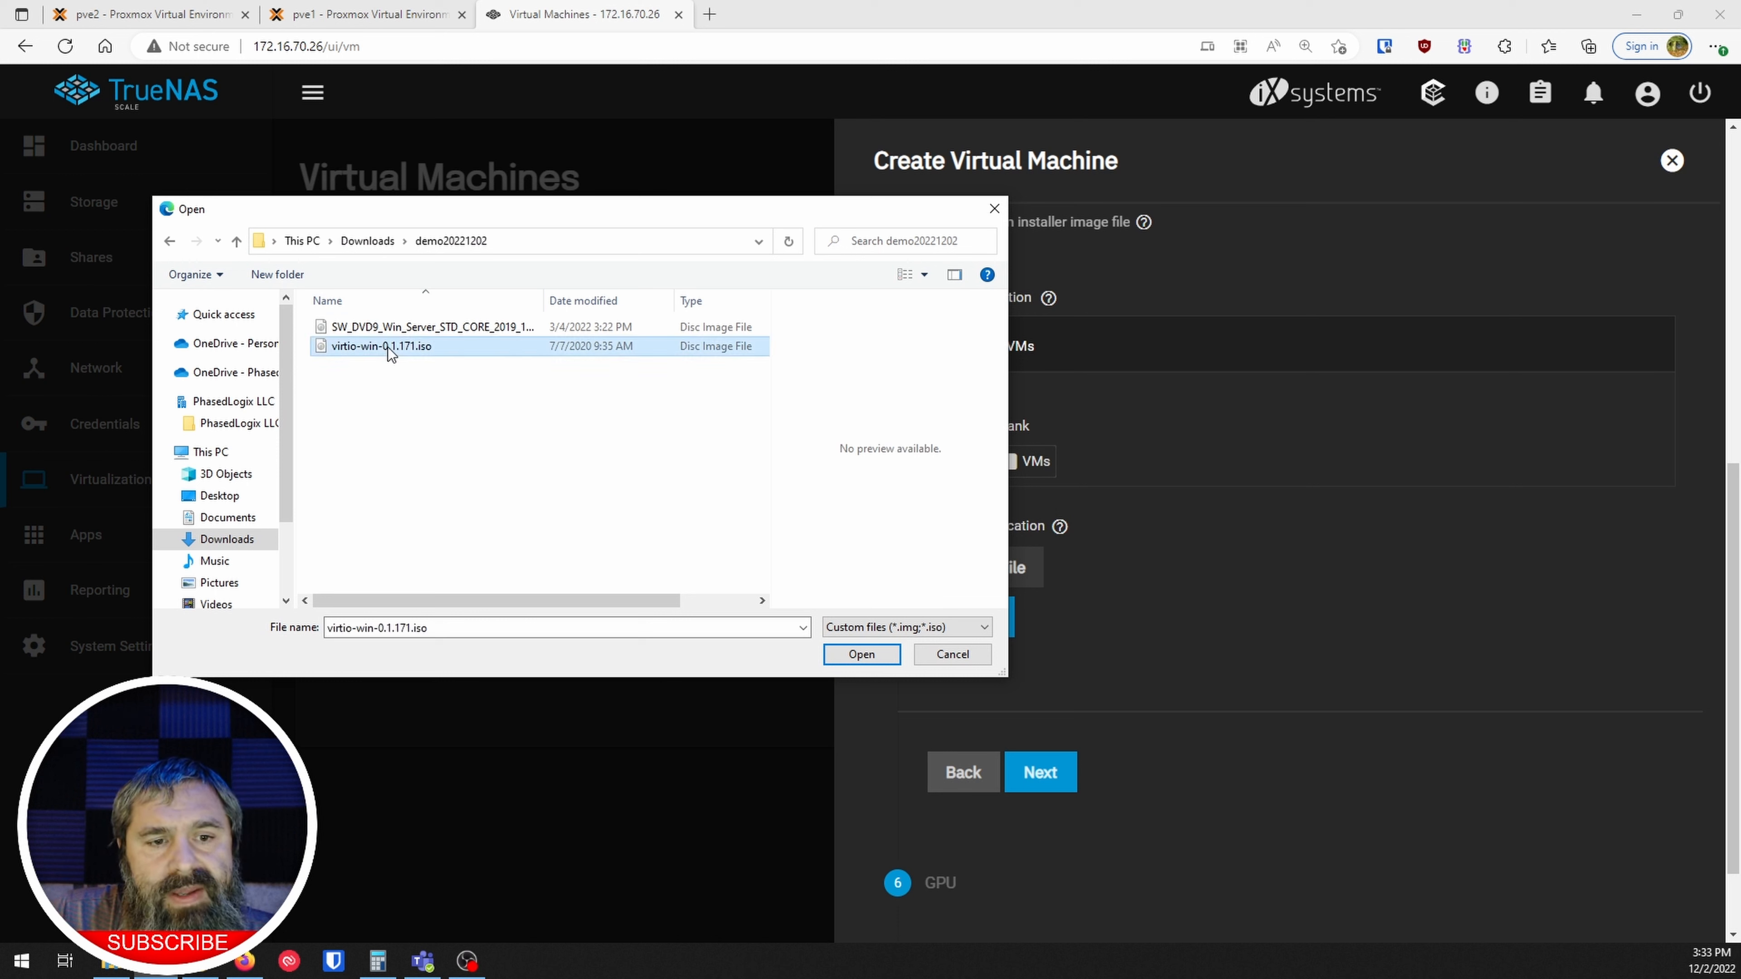
{"action": "left_click", "coordinate": [379, 328]}
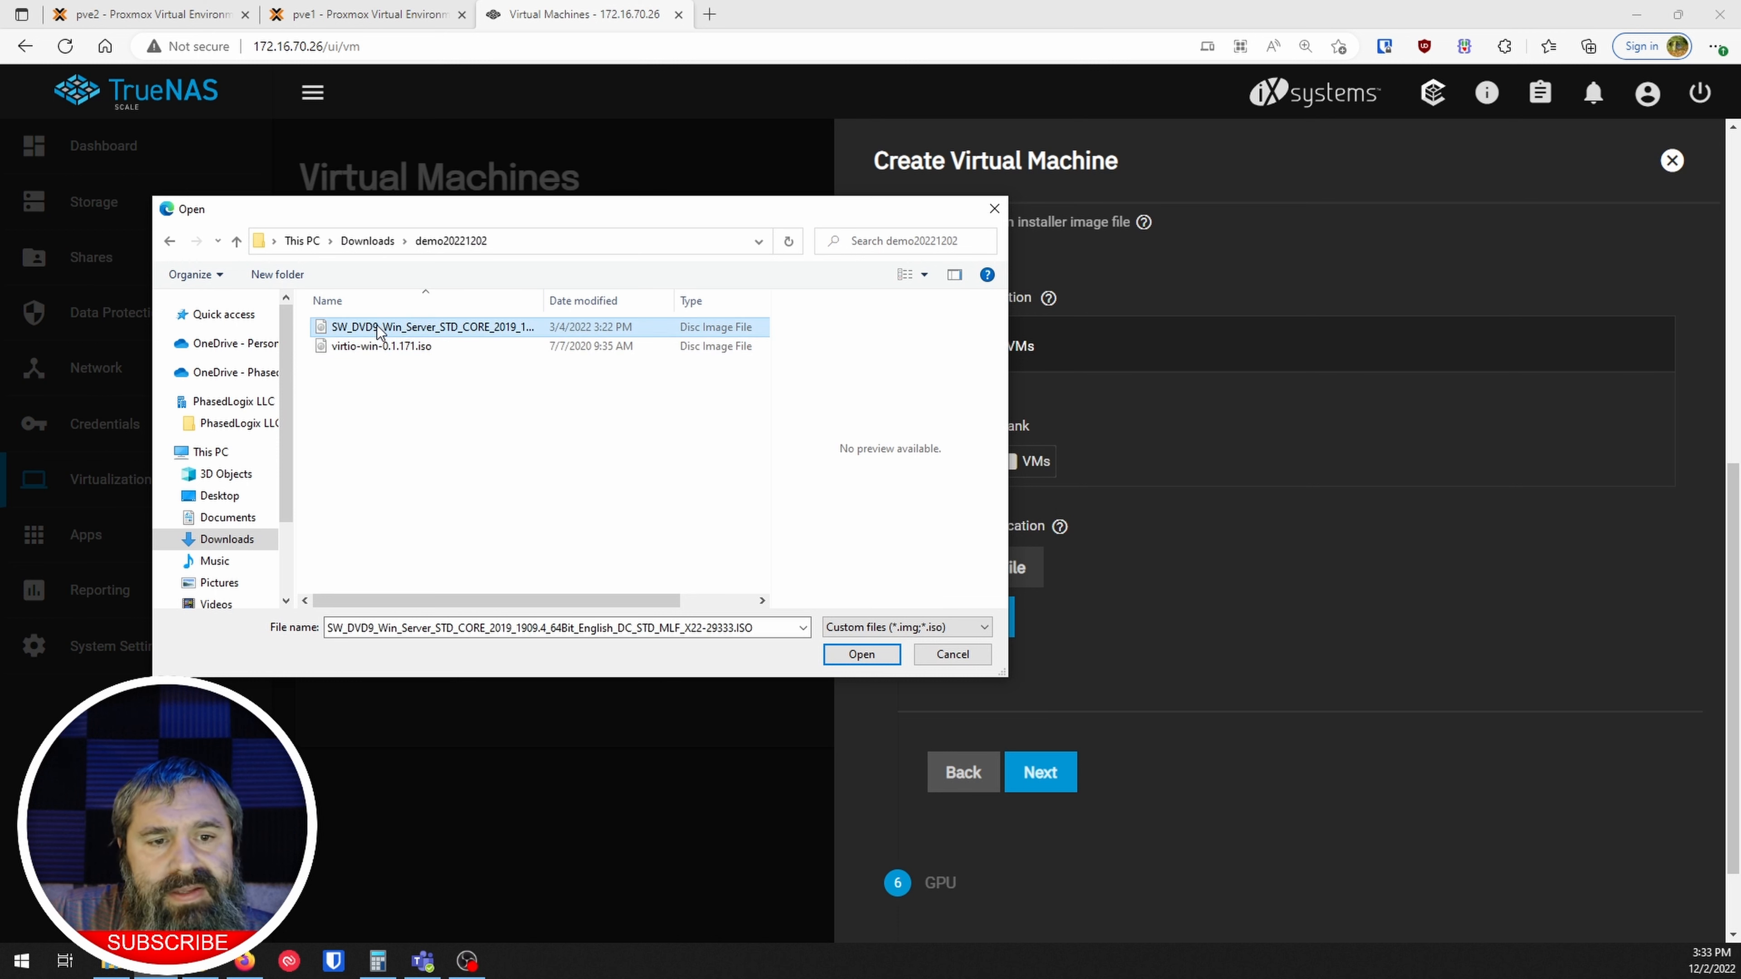
{"action": "left_click", "coordinate": [861, 655]}
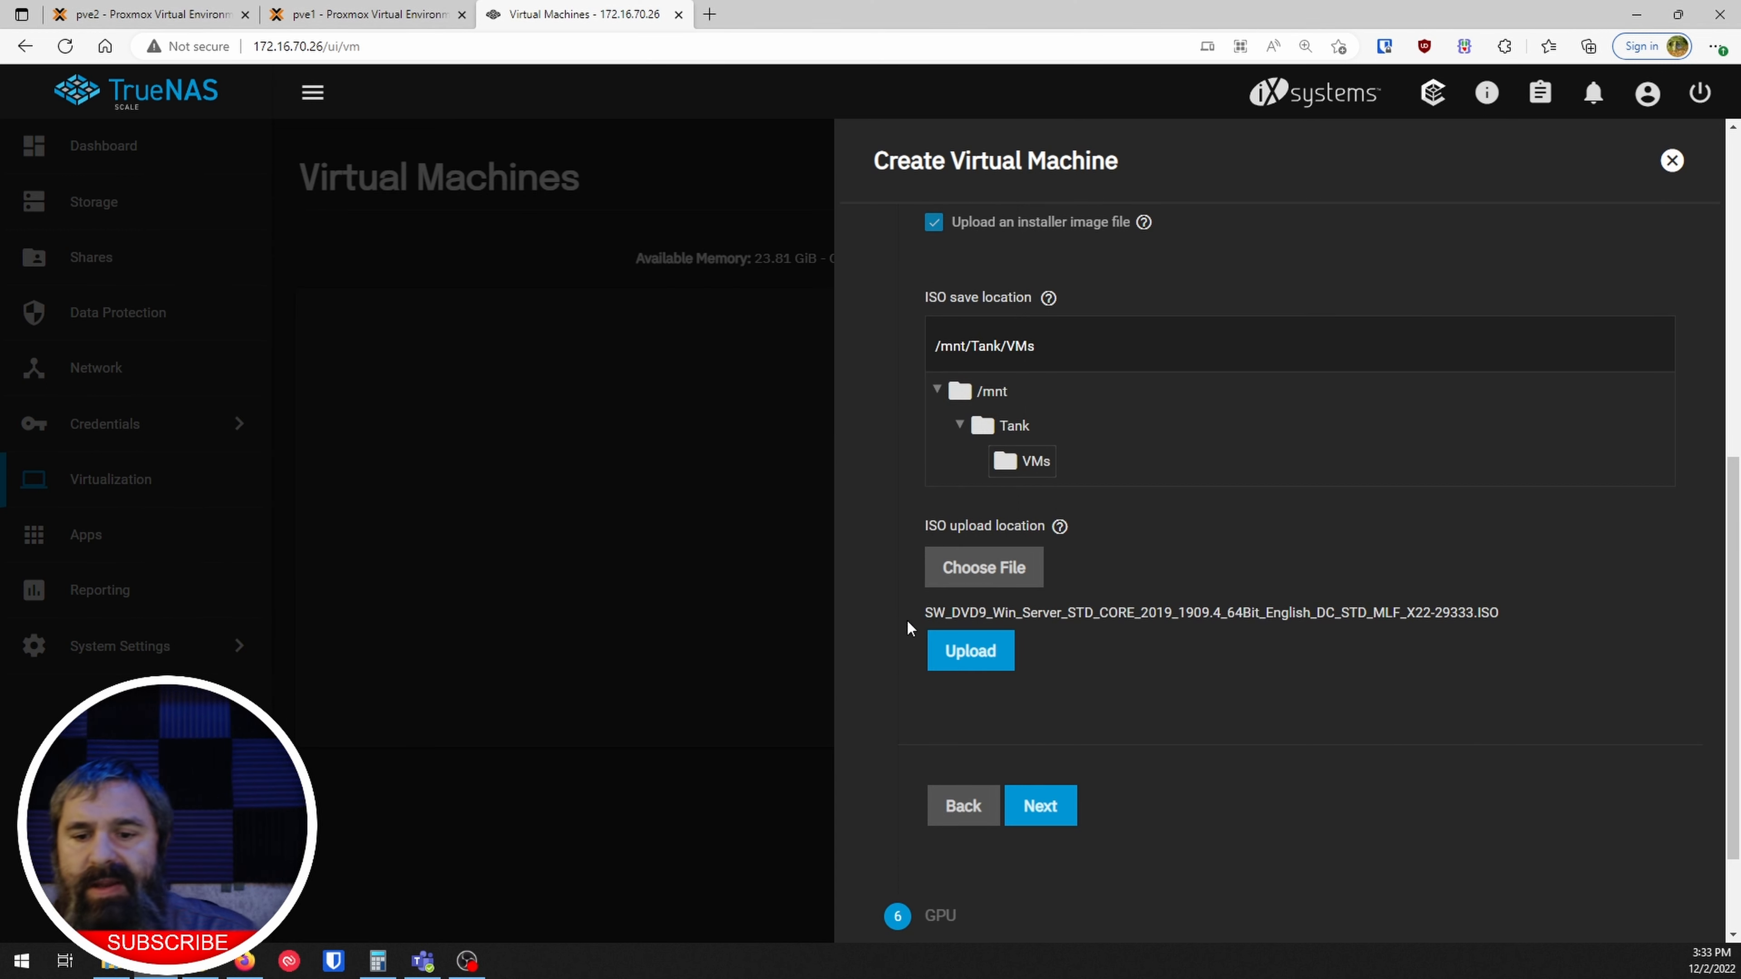
{"action": "left_click", "coordinate": [956, 651]}
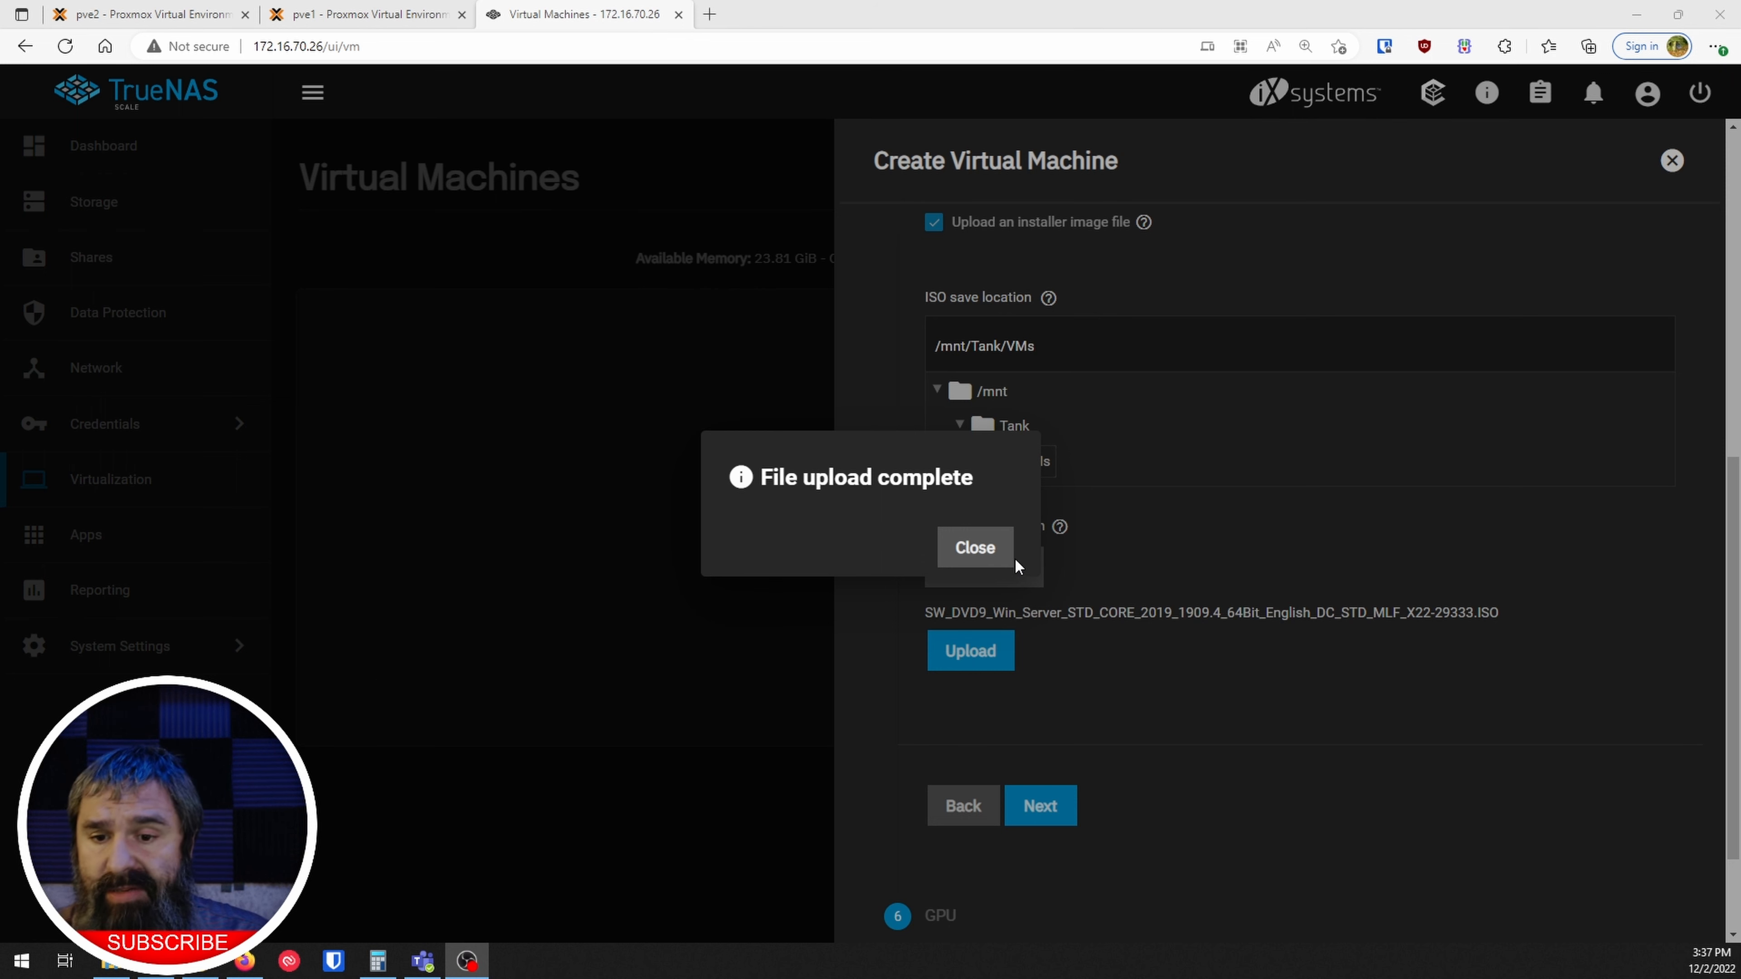
{"action": "left_click", "coordinate": [1008, 559]}
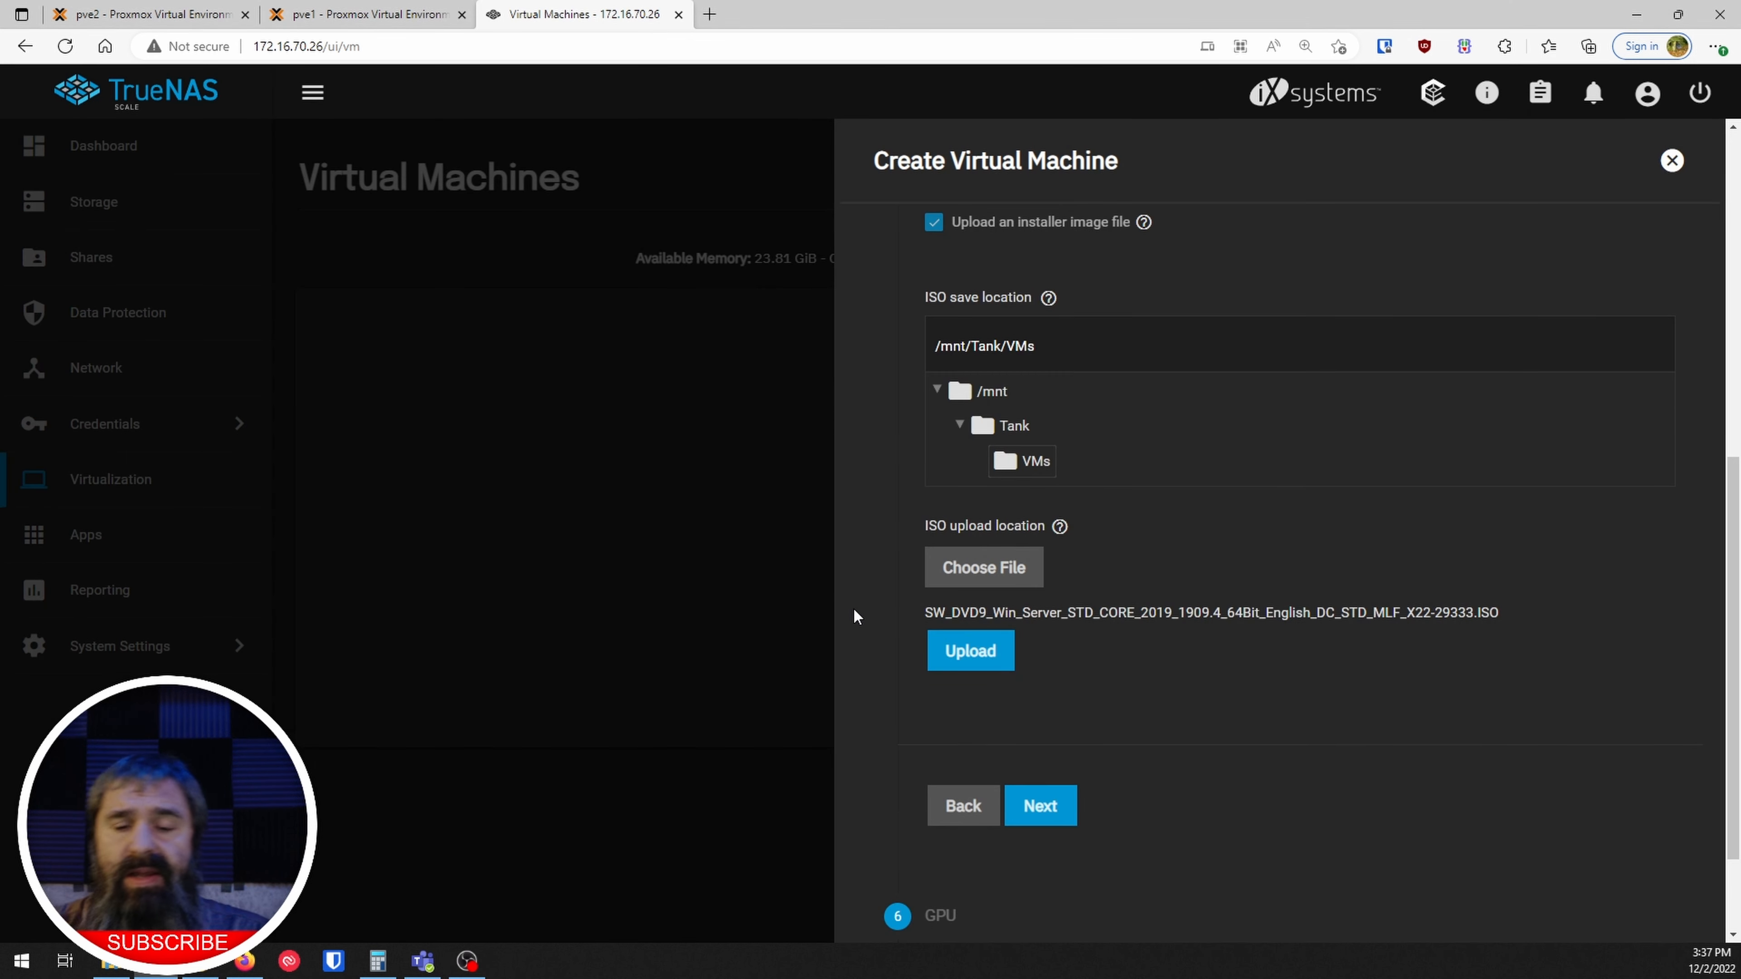
- Check the installation media image path and continue to the GPU settings
{"action": "scroll", "coordinate": [853, 607], "scroll_direction": "down", "scroll_amount": 2}
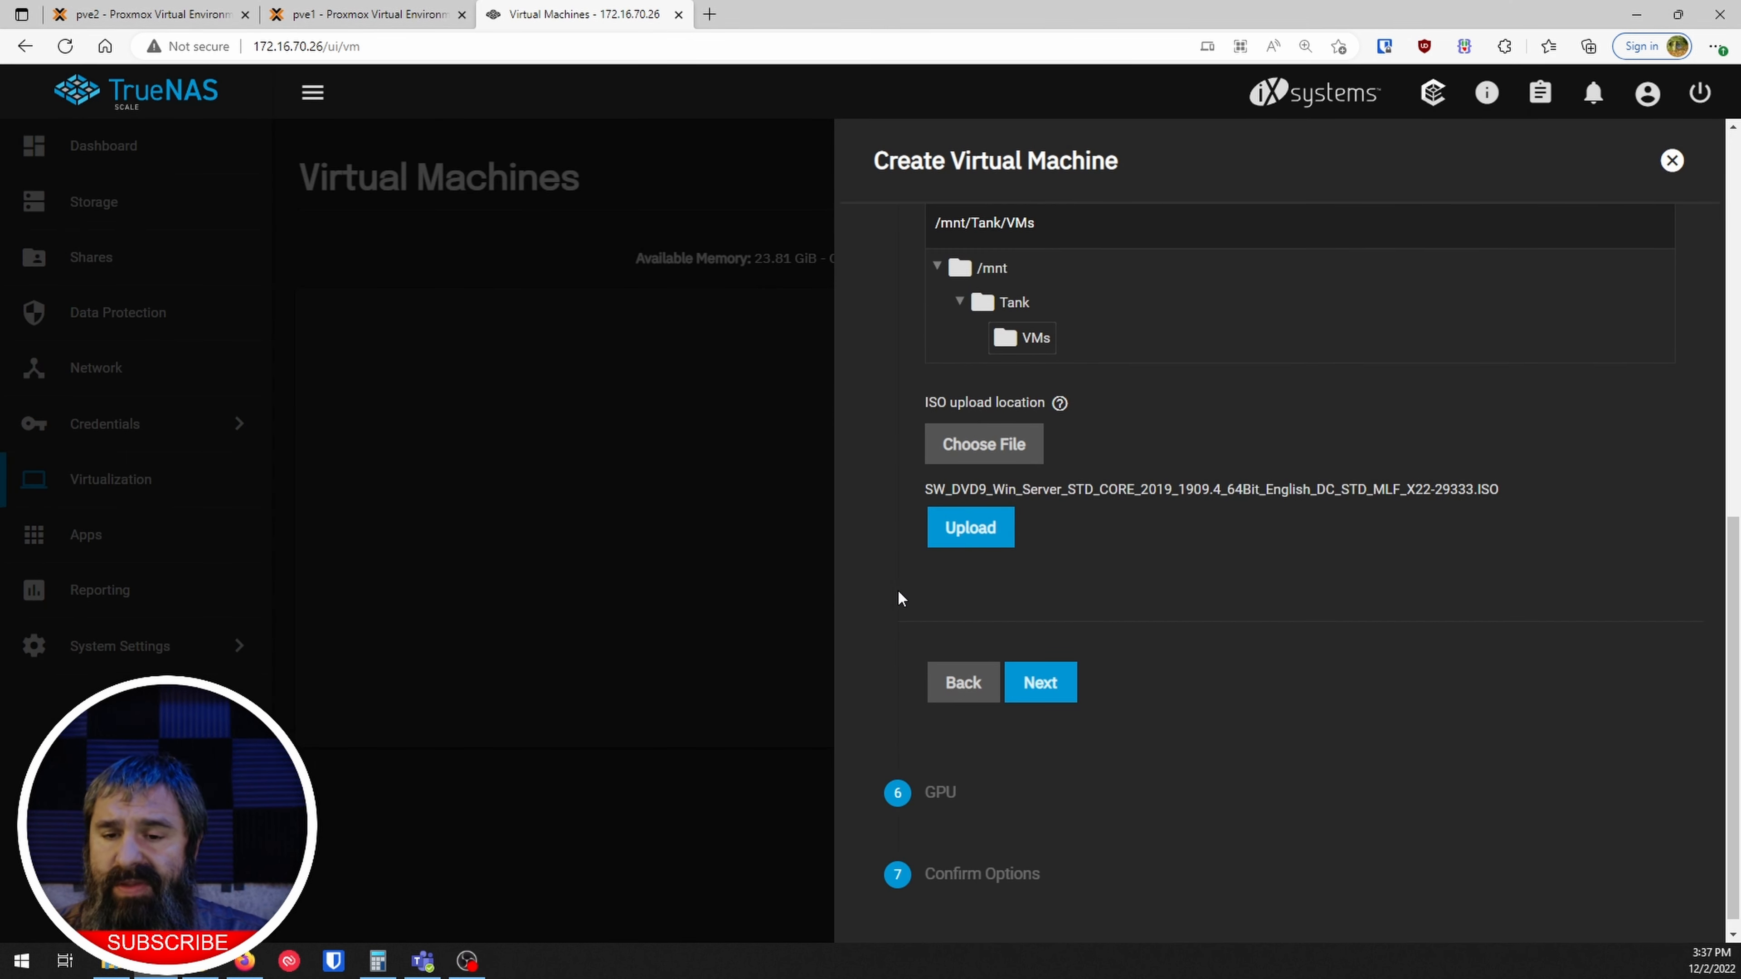
{"action": "scroll", "coordinate": [970, 594], "scroll_direction": "up", "scroll_amount": 4}
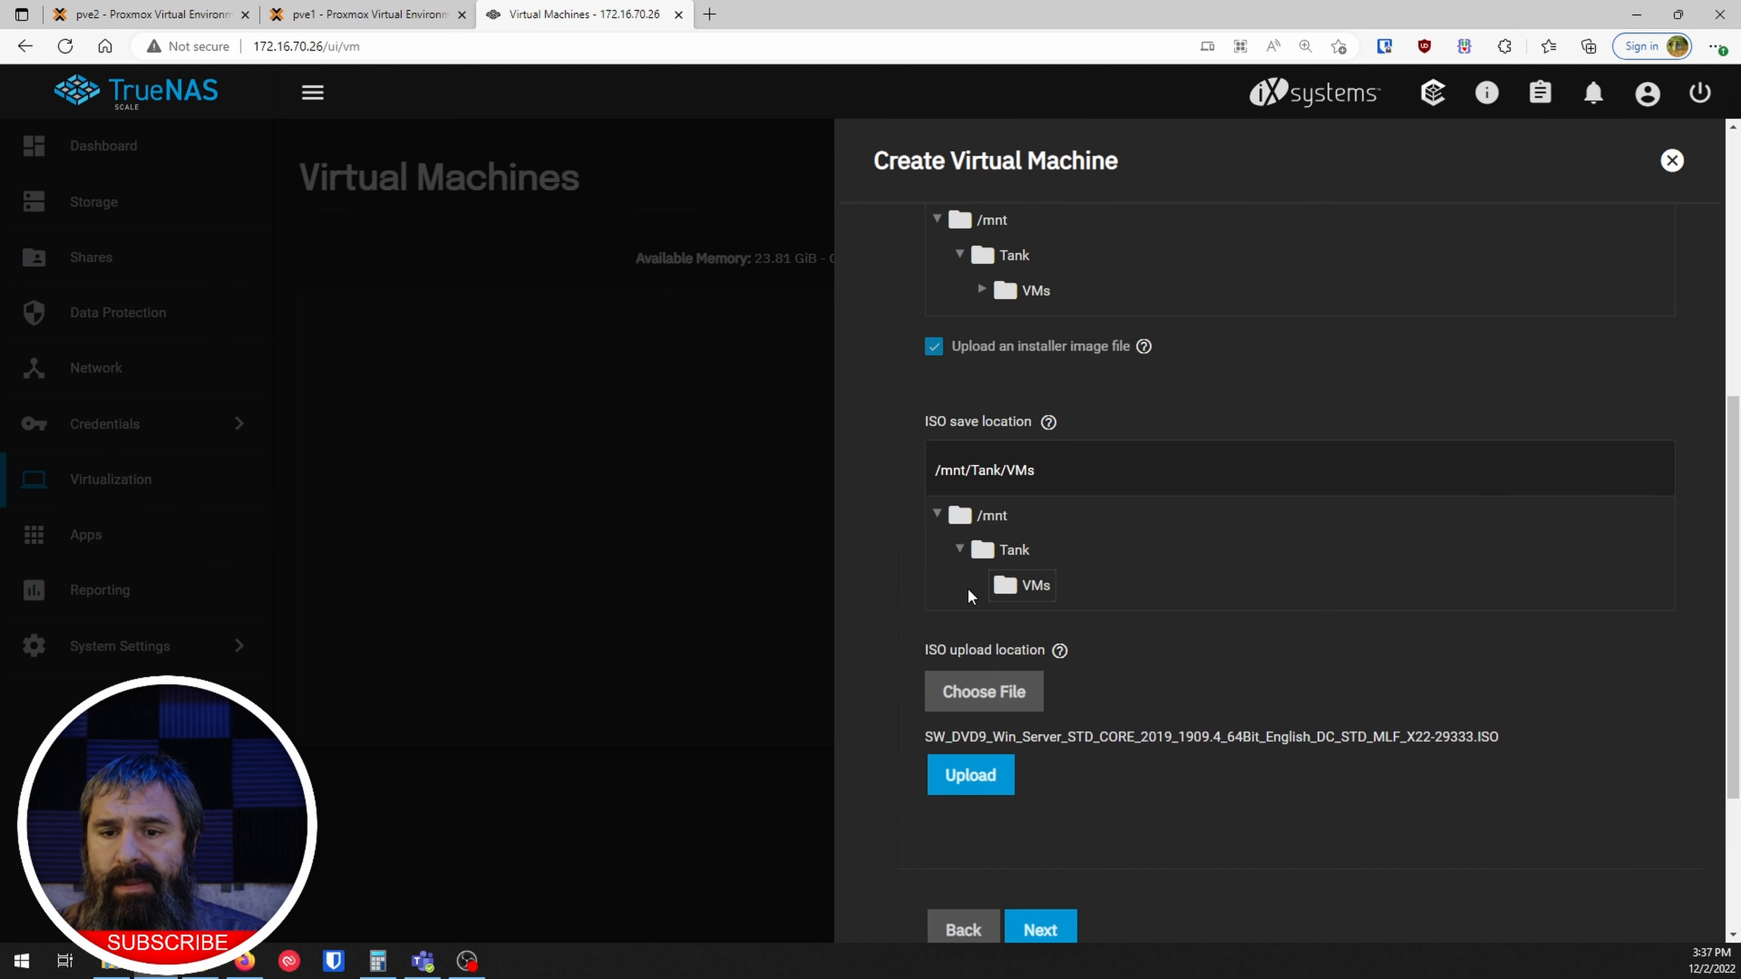
{"action": "scroll", "coordinate": [968, 597], "scroll_direction": "up", "scroll_amount": 6}
{"action": "scroll", "coordinate": [968, 597], "scroll_direction": "down", "scroll_amount": 10}
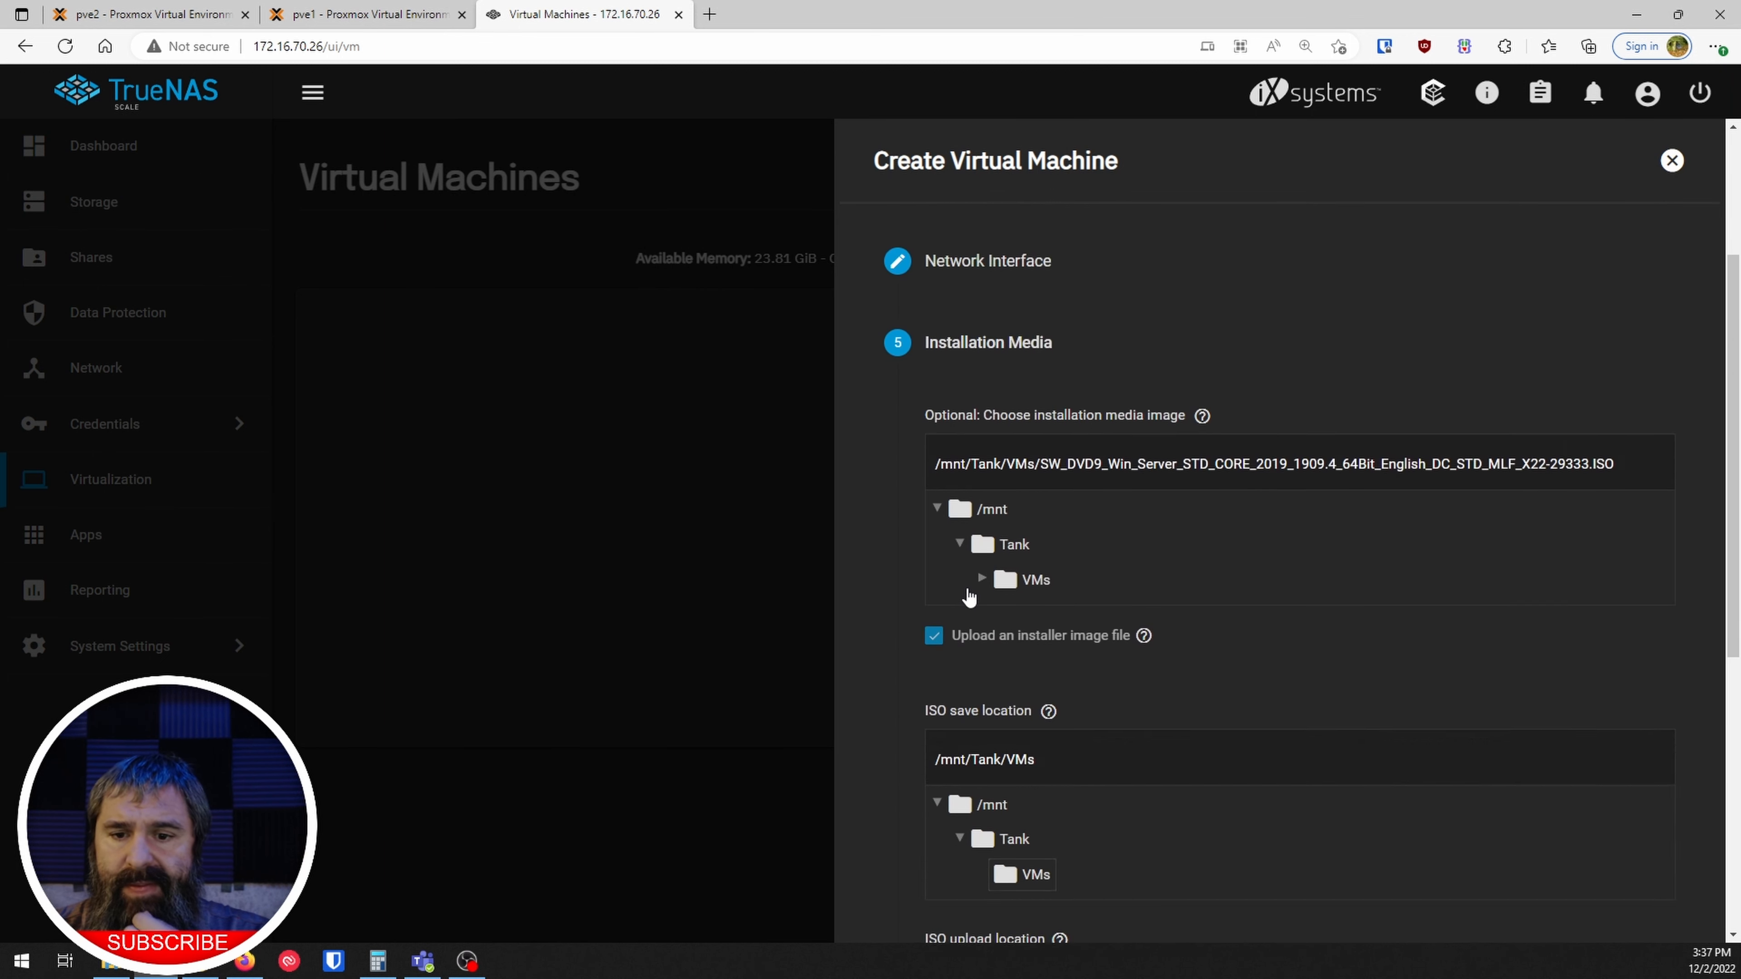
{"action": "left_click", "coordinate": [1026, 666]}
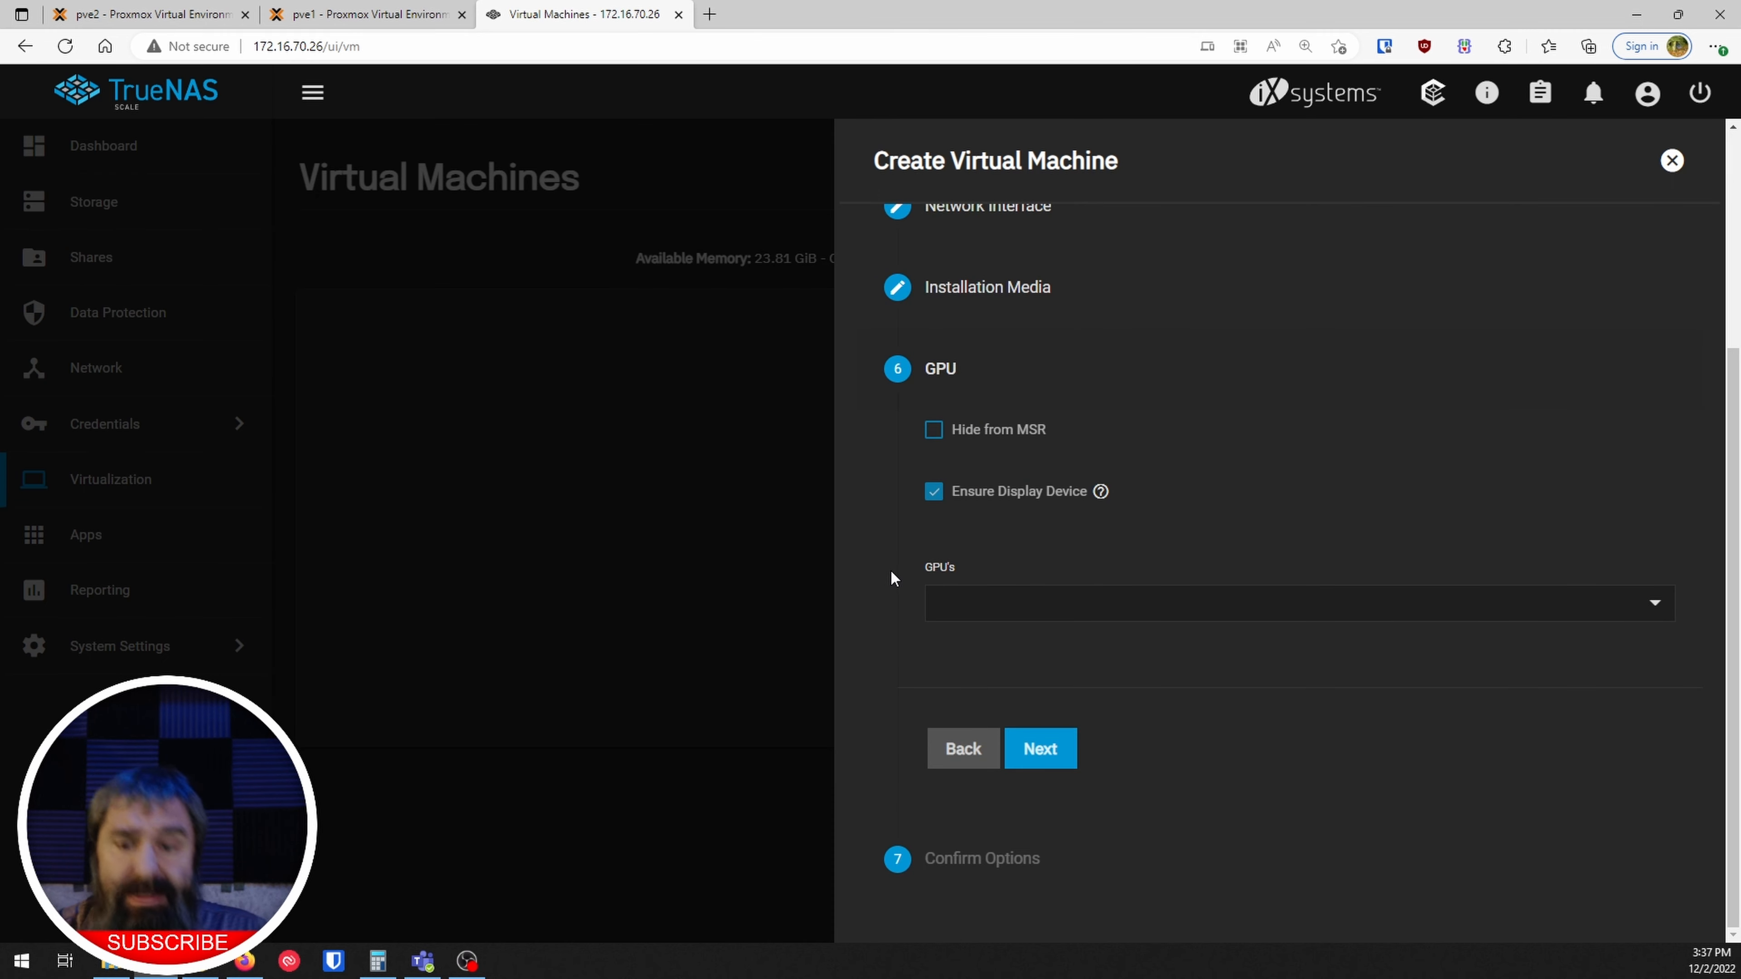
- Review the available GPUs, leave the GPU selection empty and save the srv2019 virtual machine
{"action": "left_click", "coordinate": [1014, 612]}
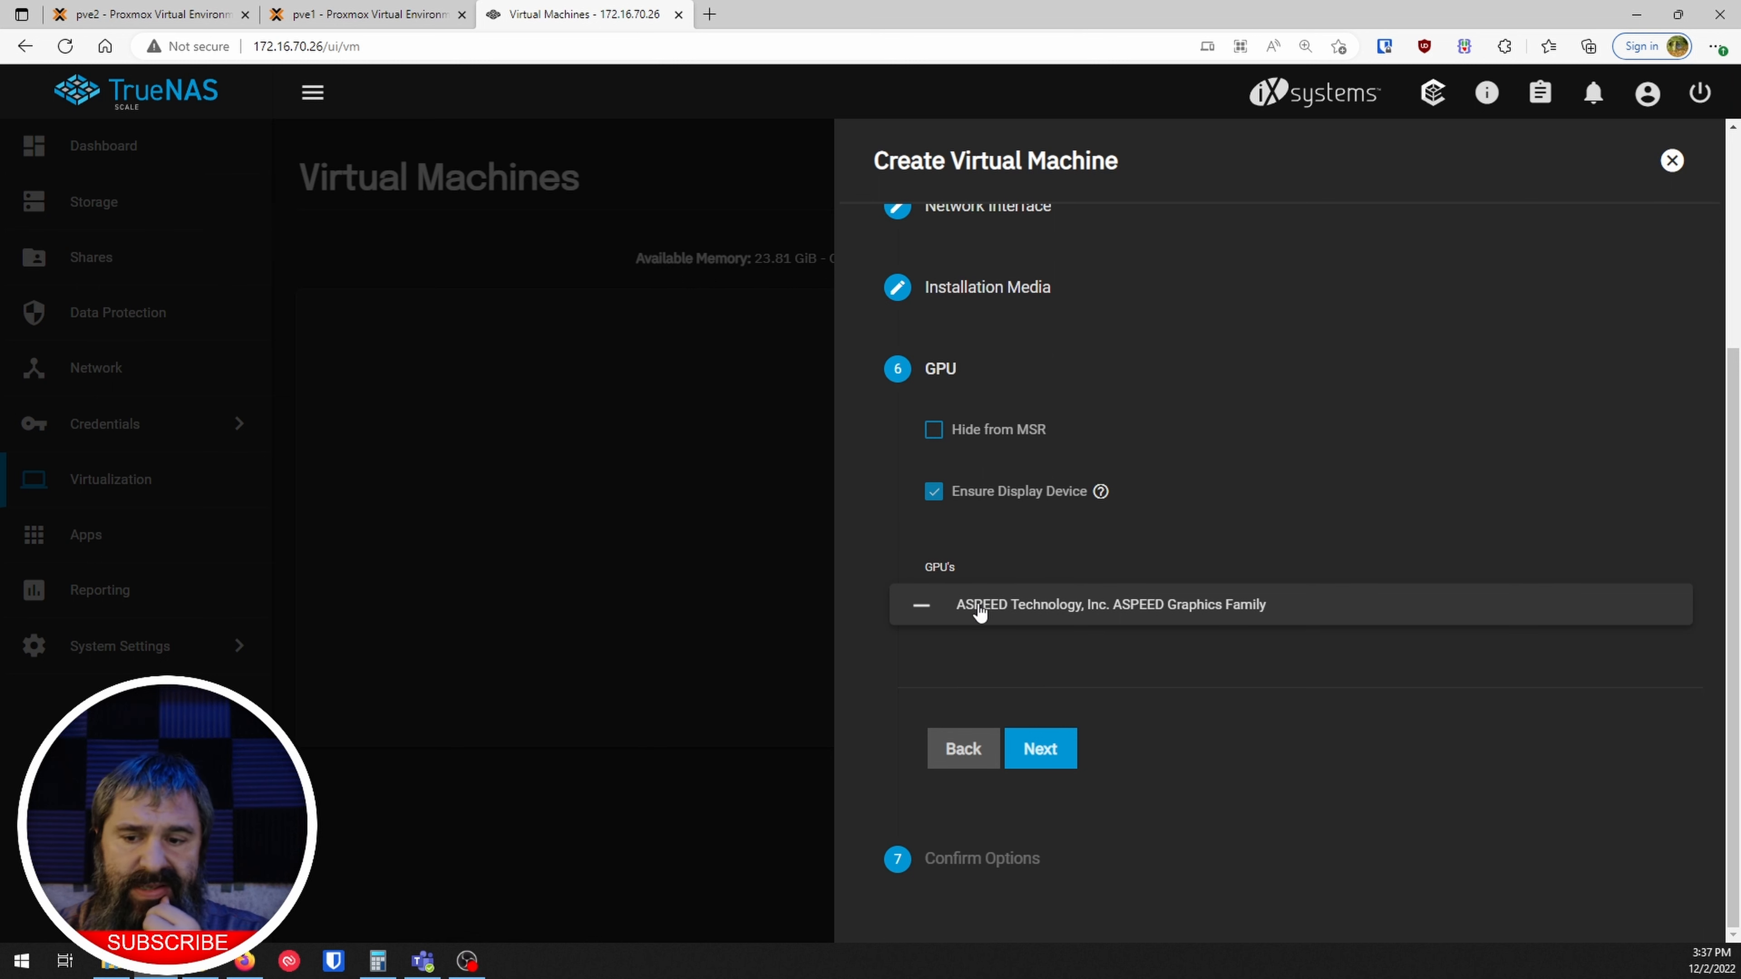
{"action": "left_click", "coordinate": [871, 523]}
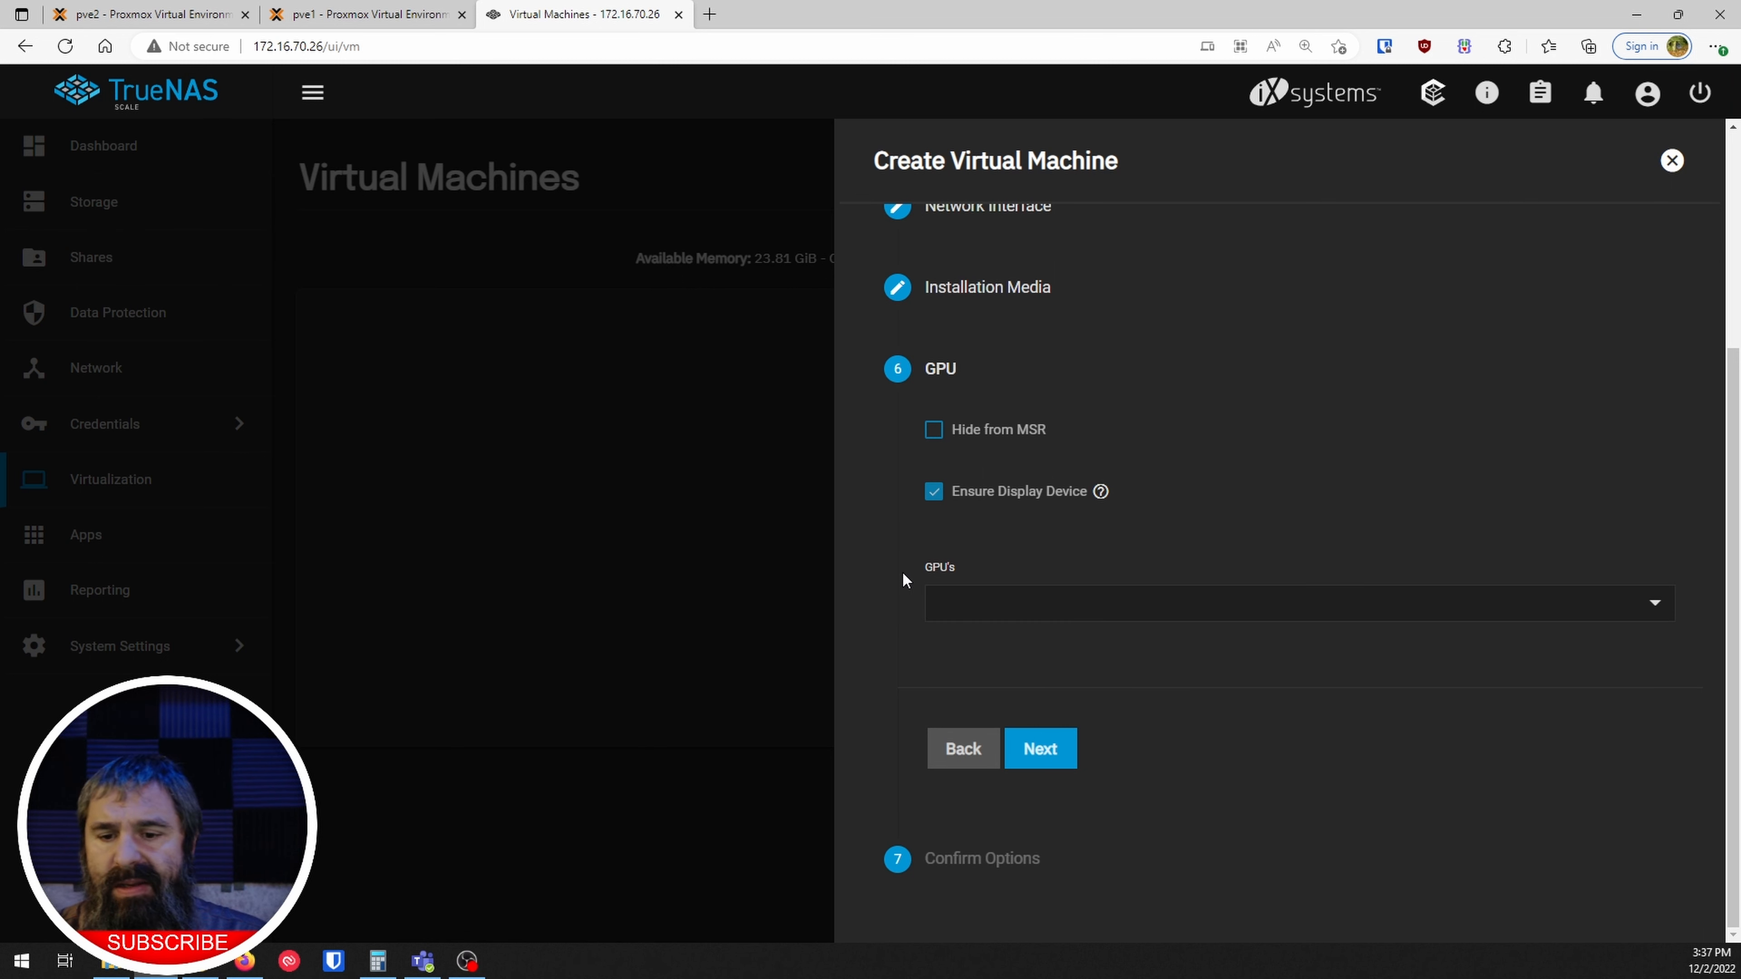
{"action": "left_click", "coordinate": [1063, 768]}
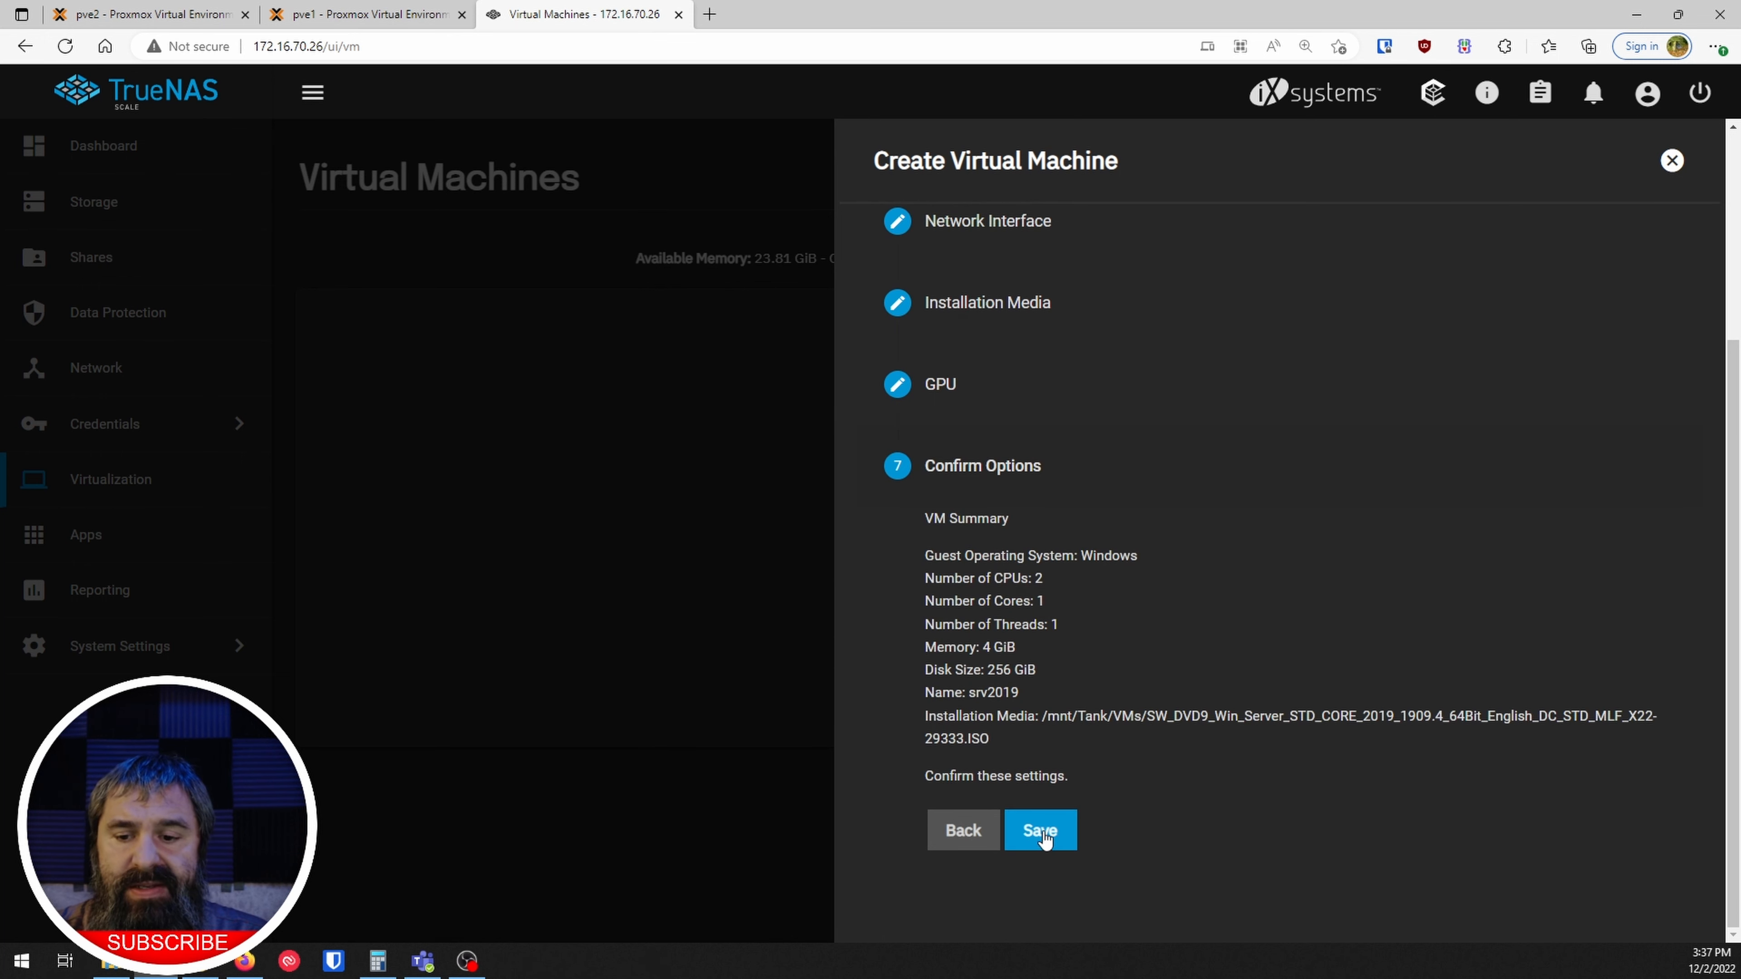
{"action": "left_click", "coordinate": [1040, 831]}
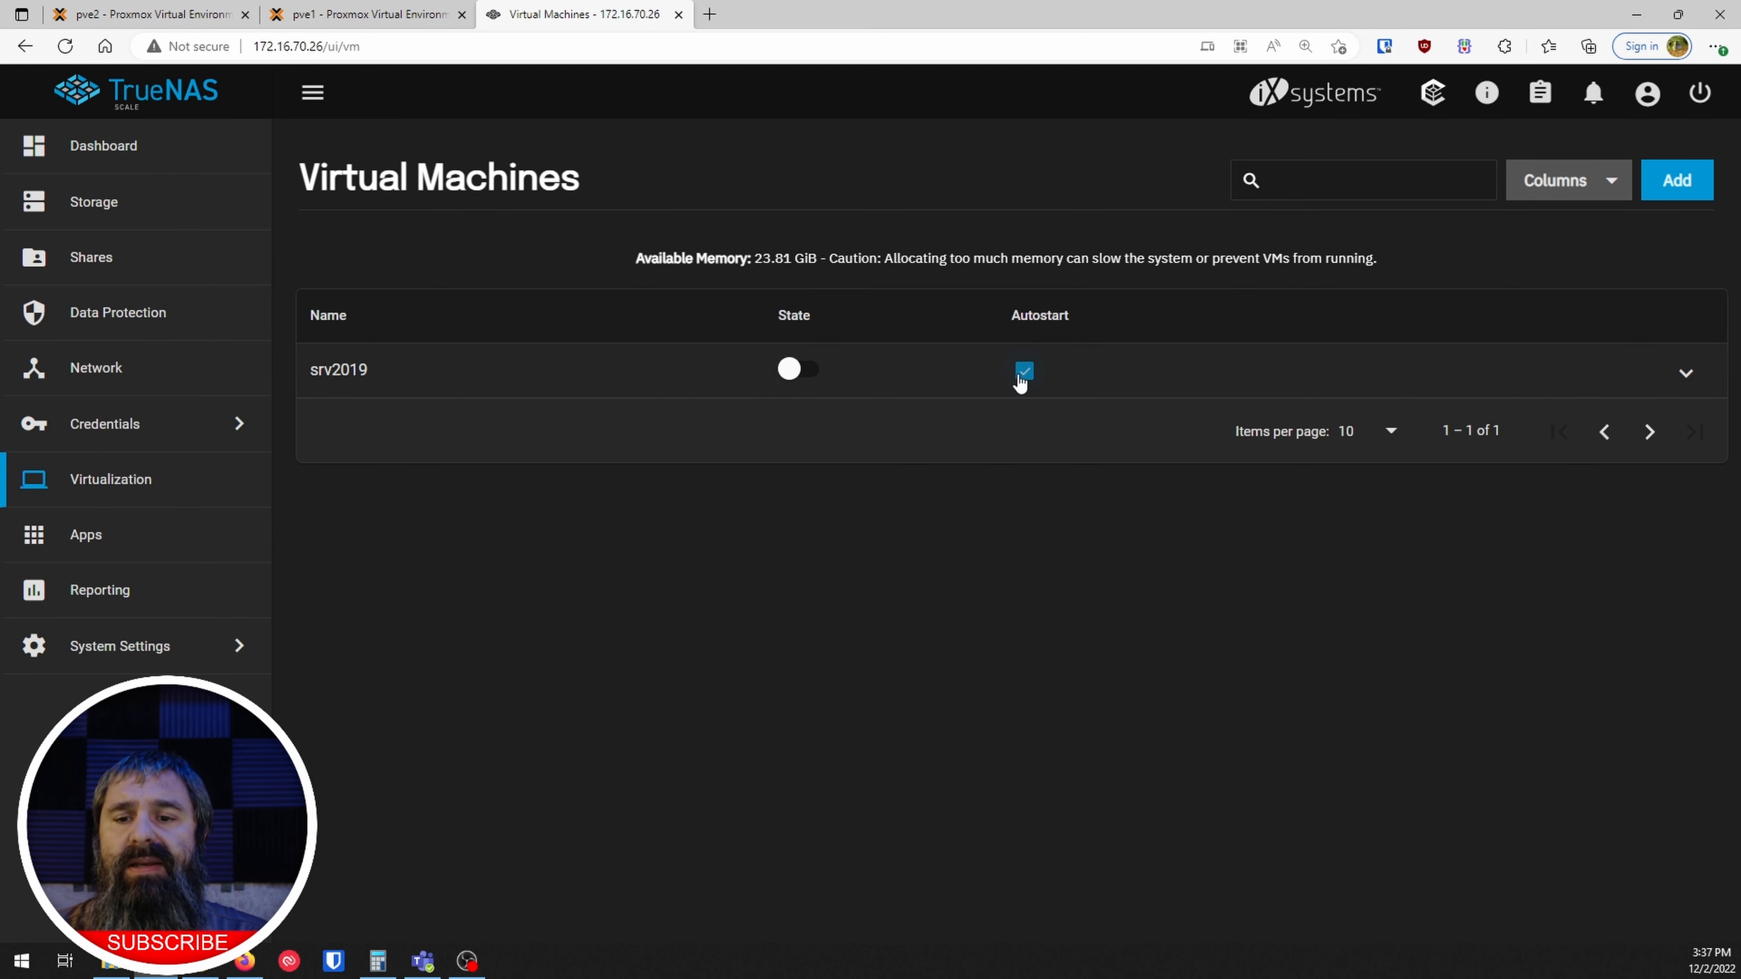
- Add a CD-ROM device to srv2019 with the path /mnt/Tank/VMs and no device order specified
{"action": "left_click", "coordinate": [1685, 374]}
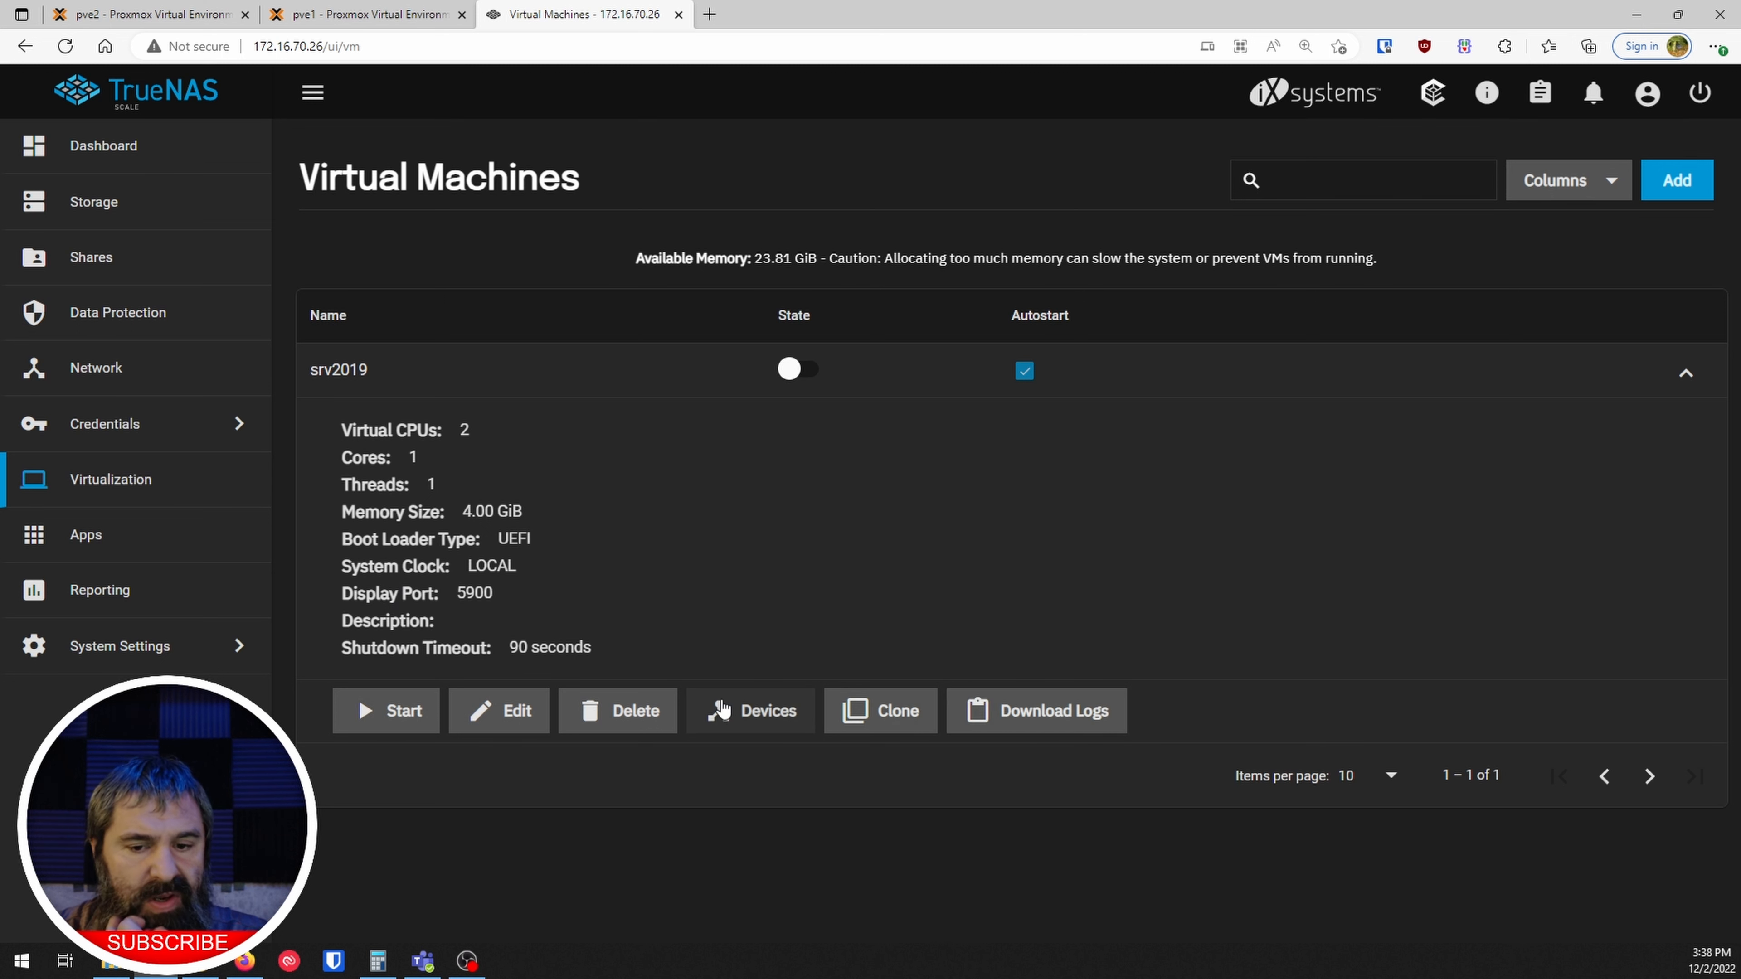
{"action": "left_click", "coordinate": [736, 713]}
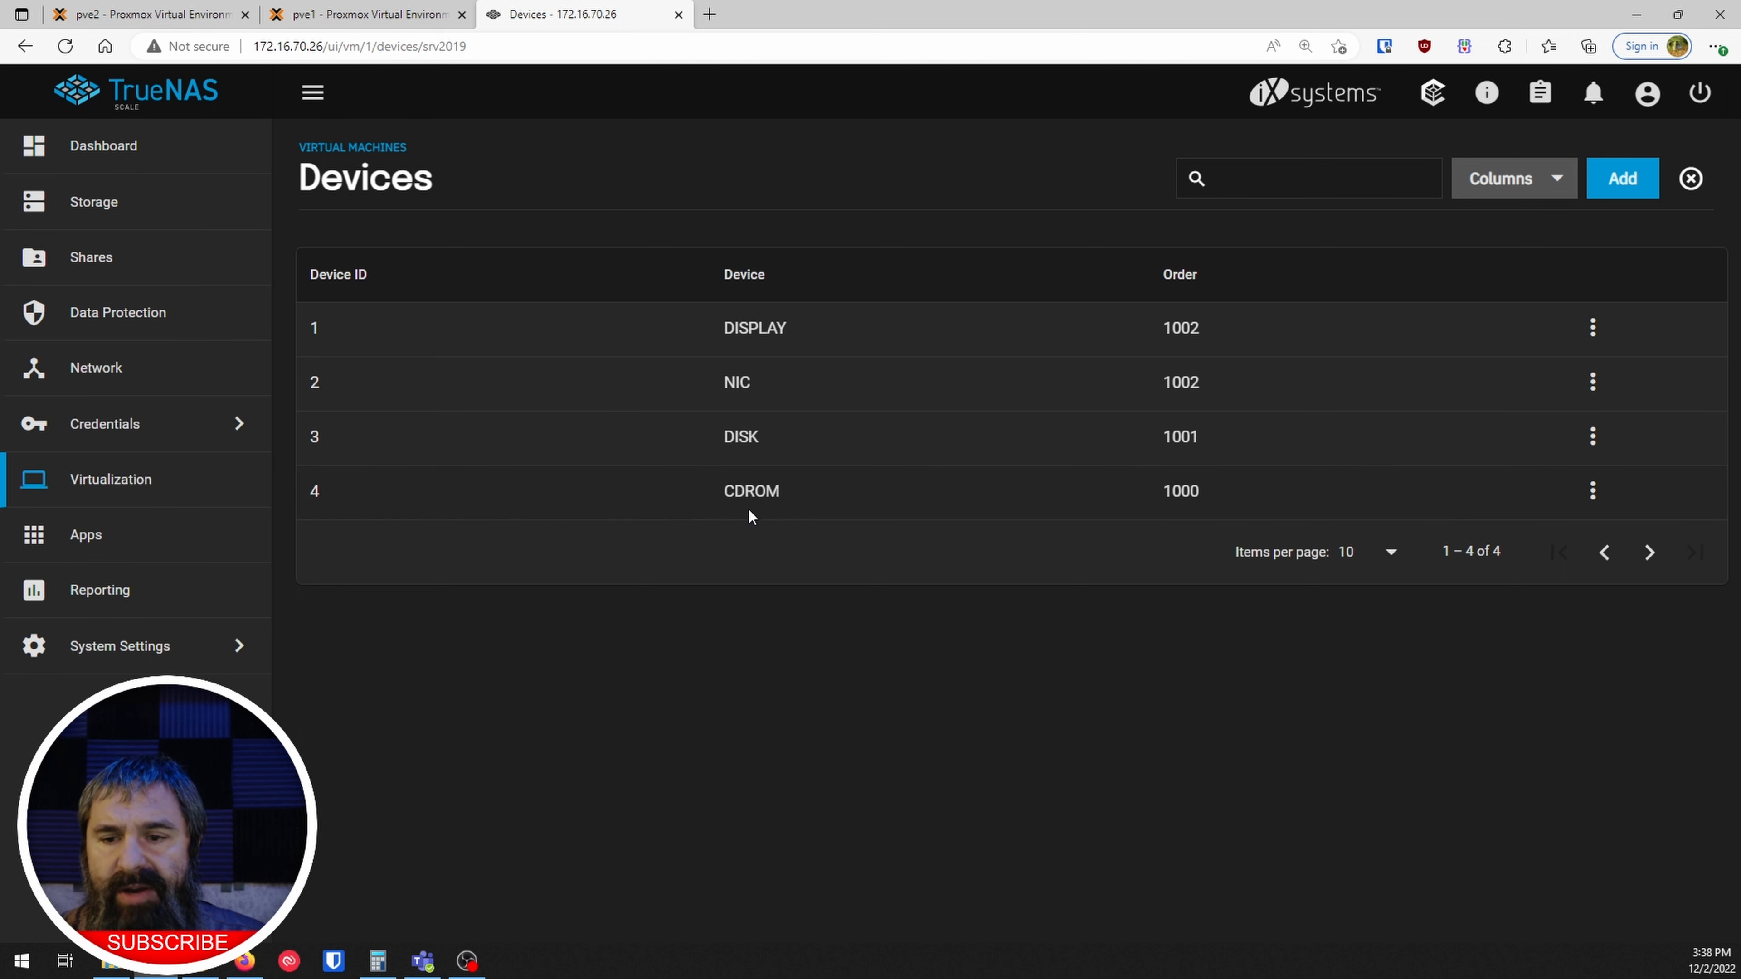
{"action": "left_click", "coordinate": [1625, 188]}
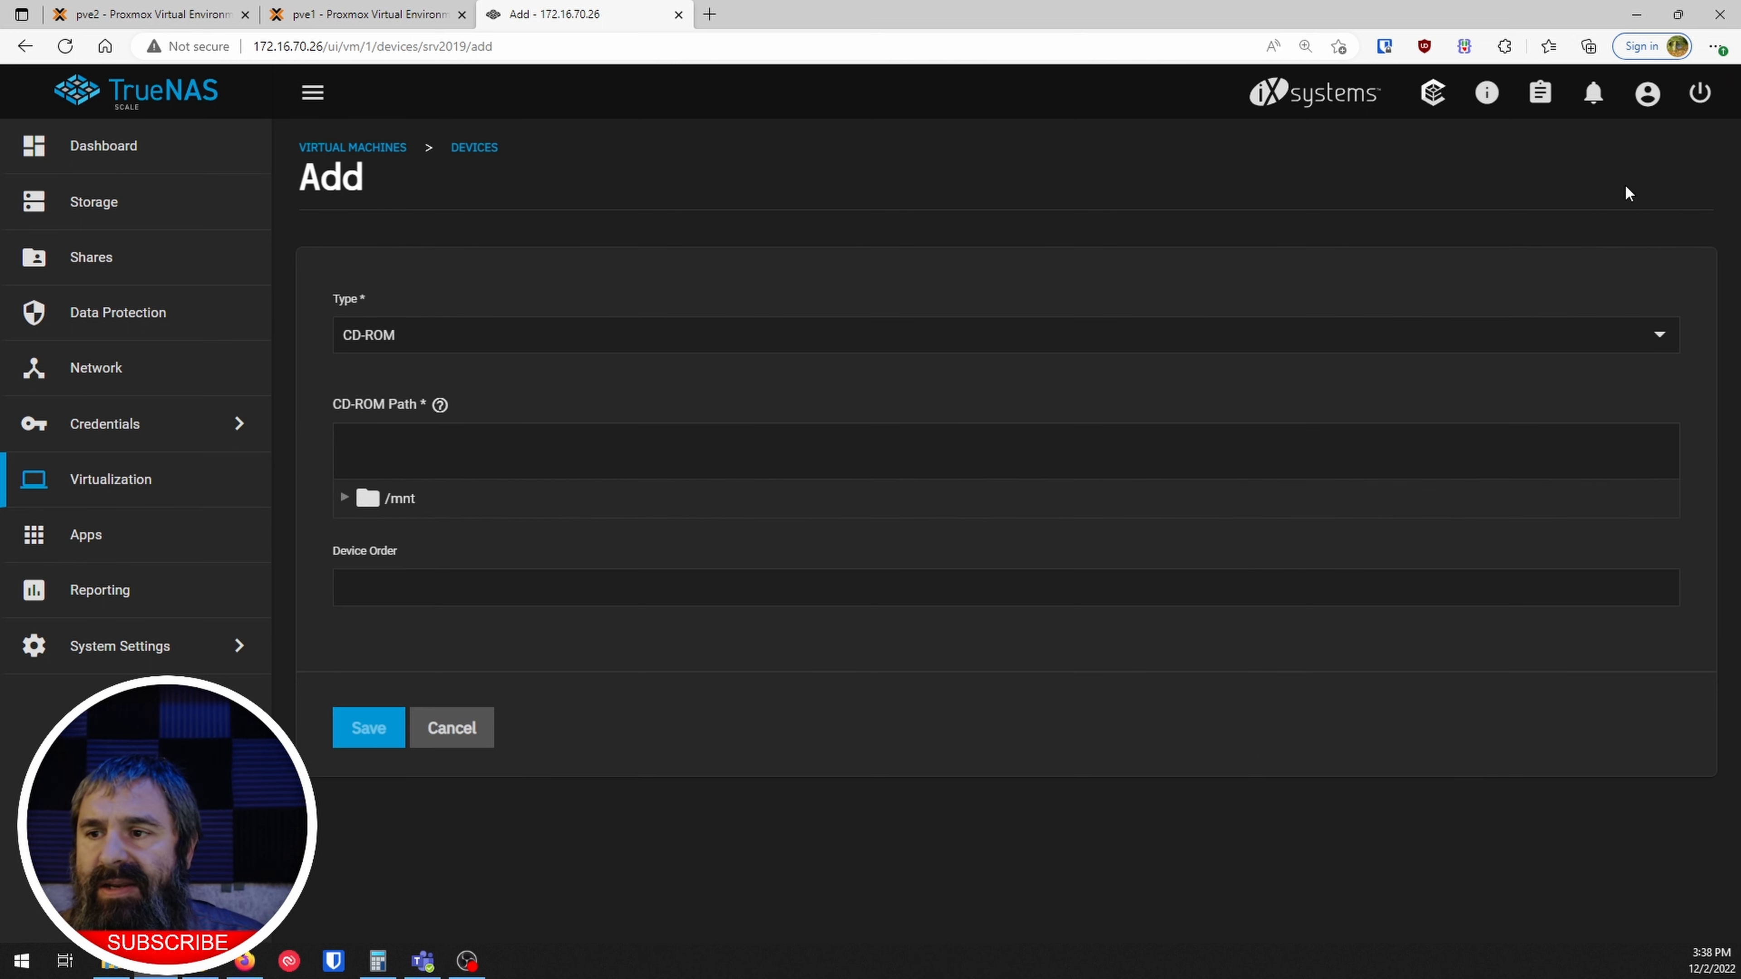
{"action": "left_click", "coordinate": [383, 349]}
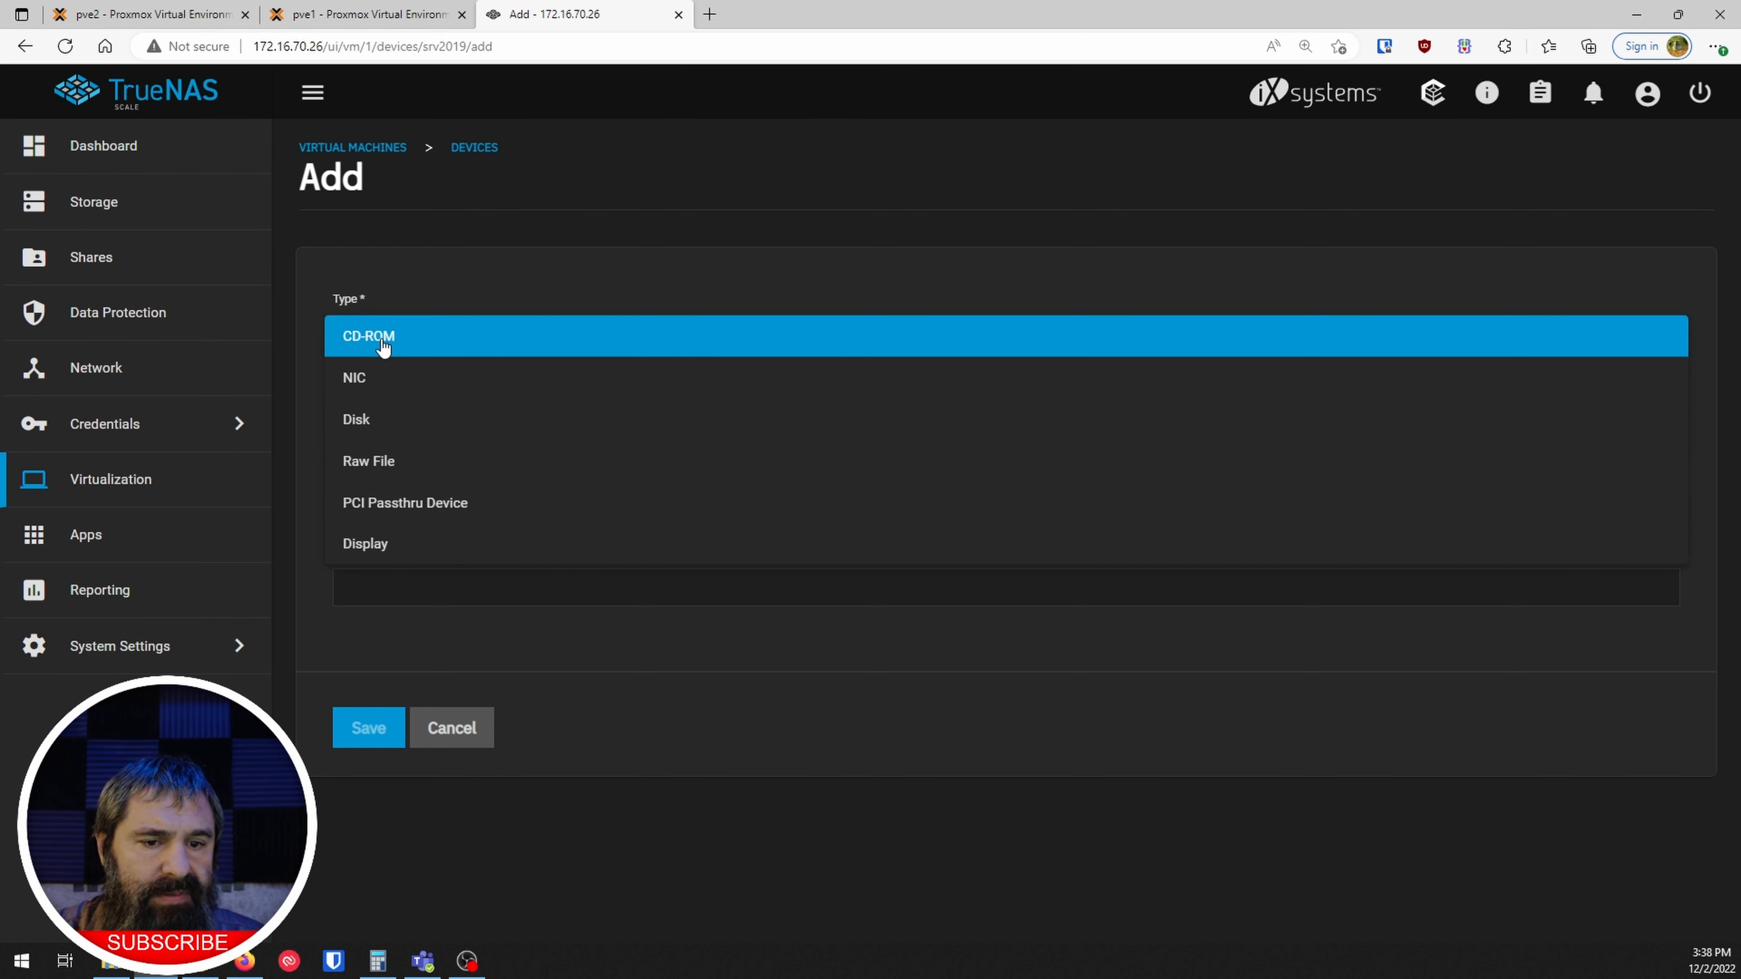
{"action": "left_click", "coordinate": [383, 341]}
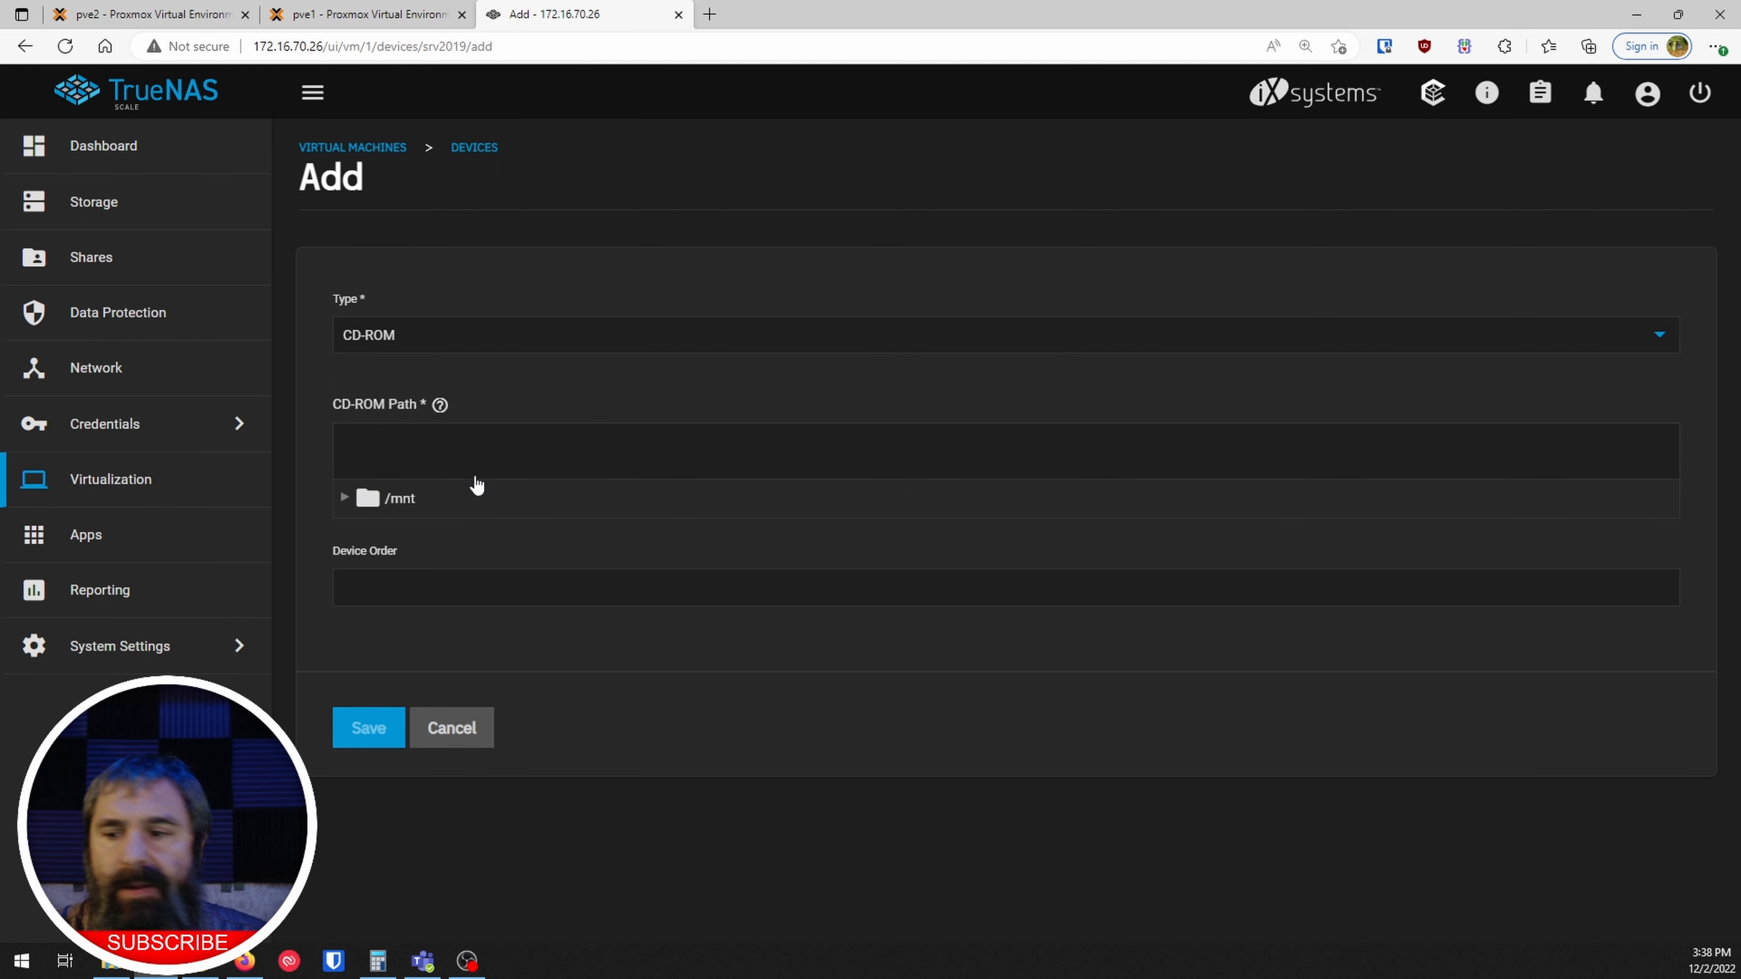
{"action": "left_click", "coordinate": [344, 499]}
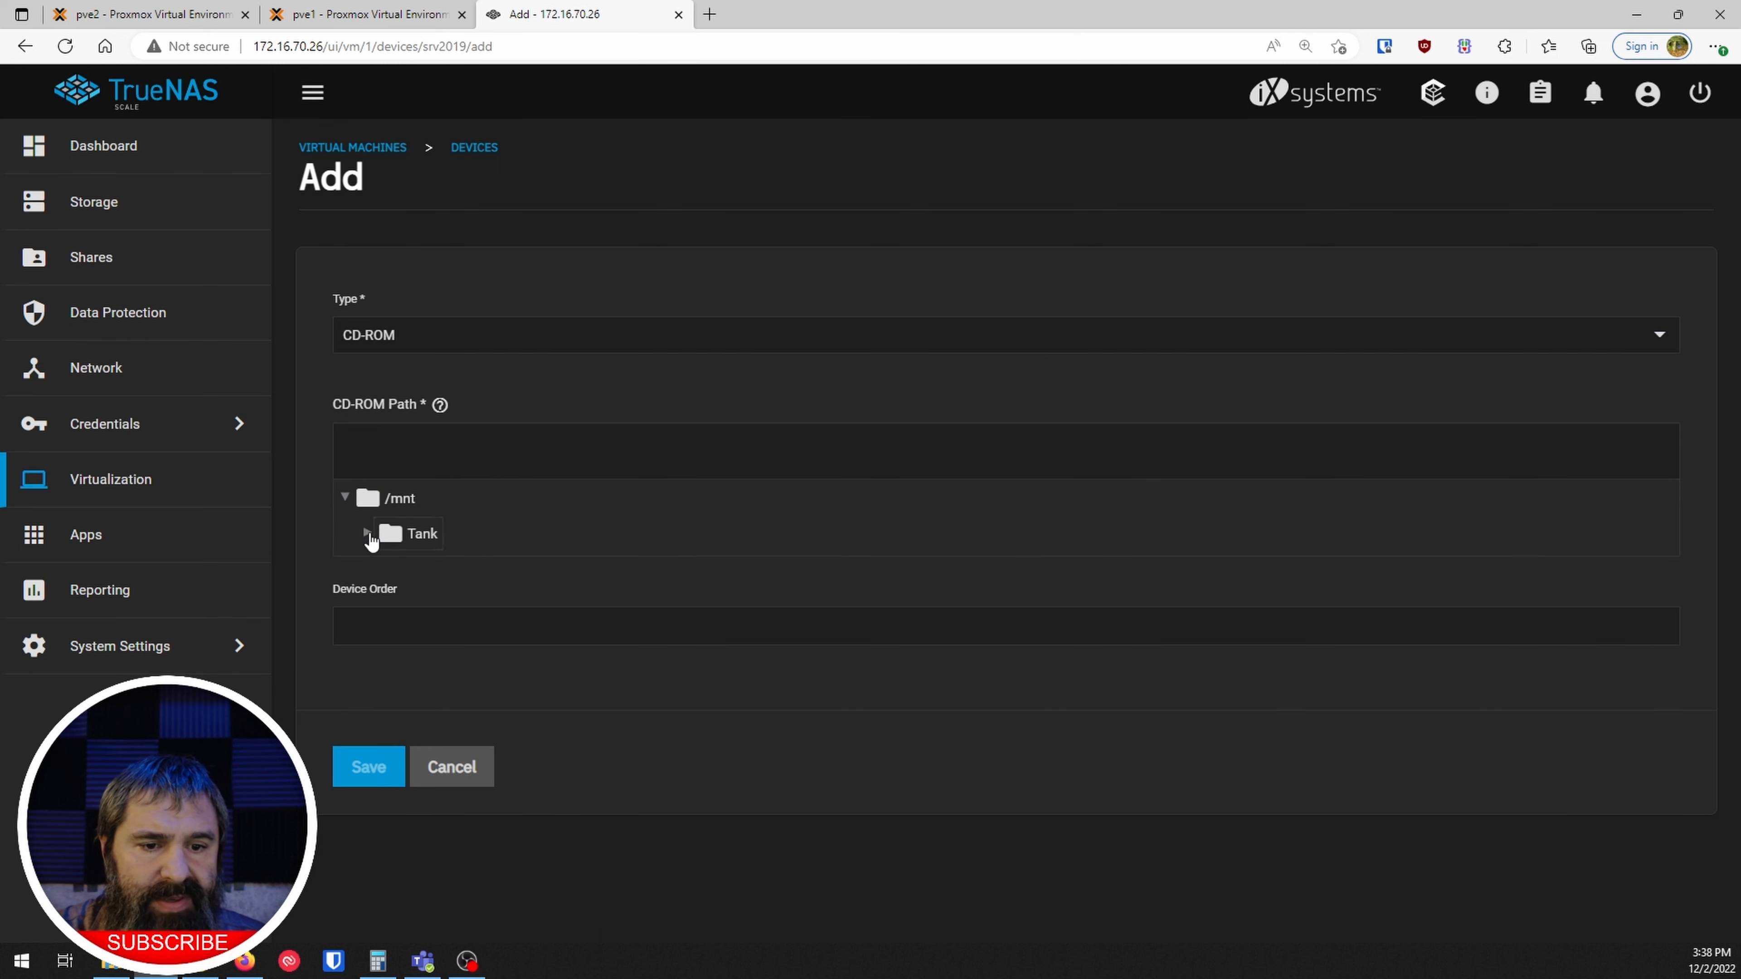
{"action": "left_click", "coordinate": [367, 535]}
{"action": "left_click", "coordinate": [430, 571]}
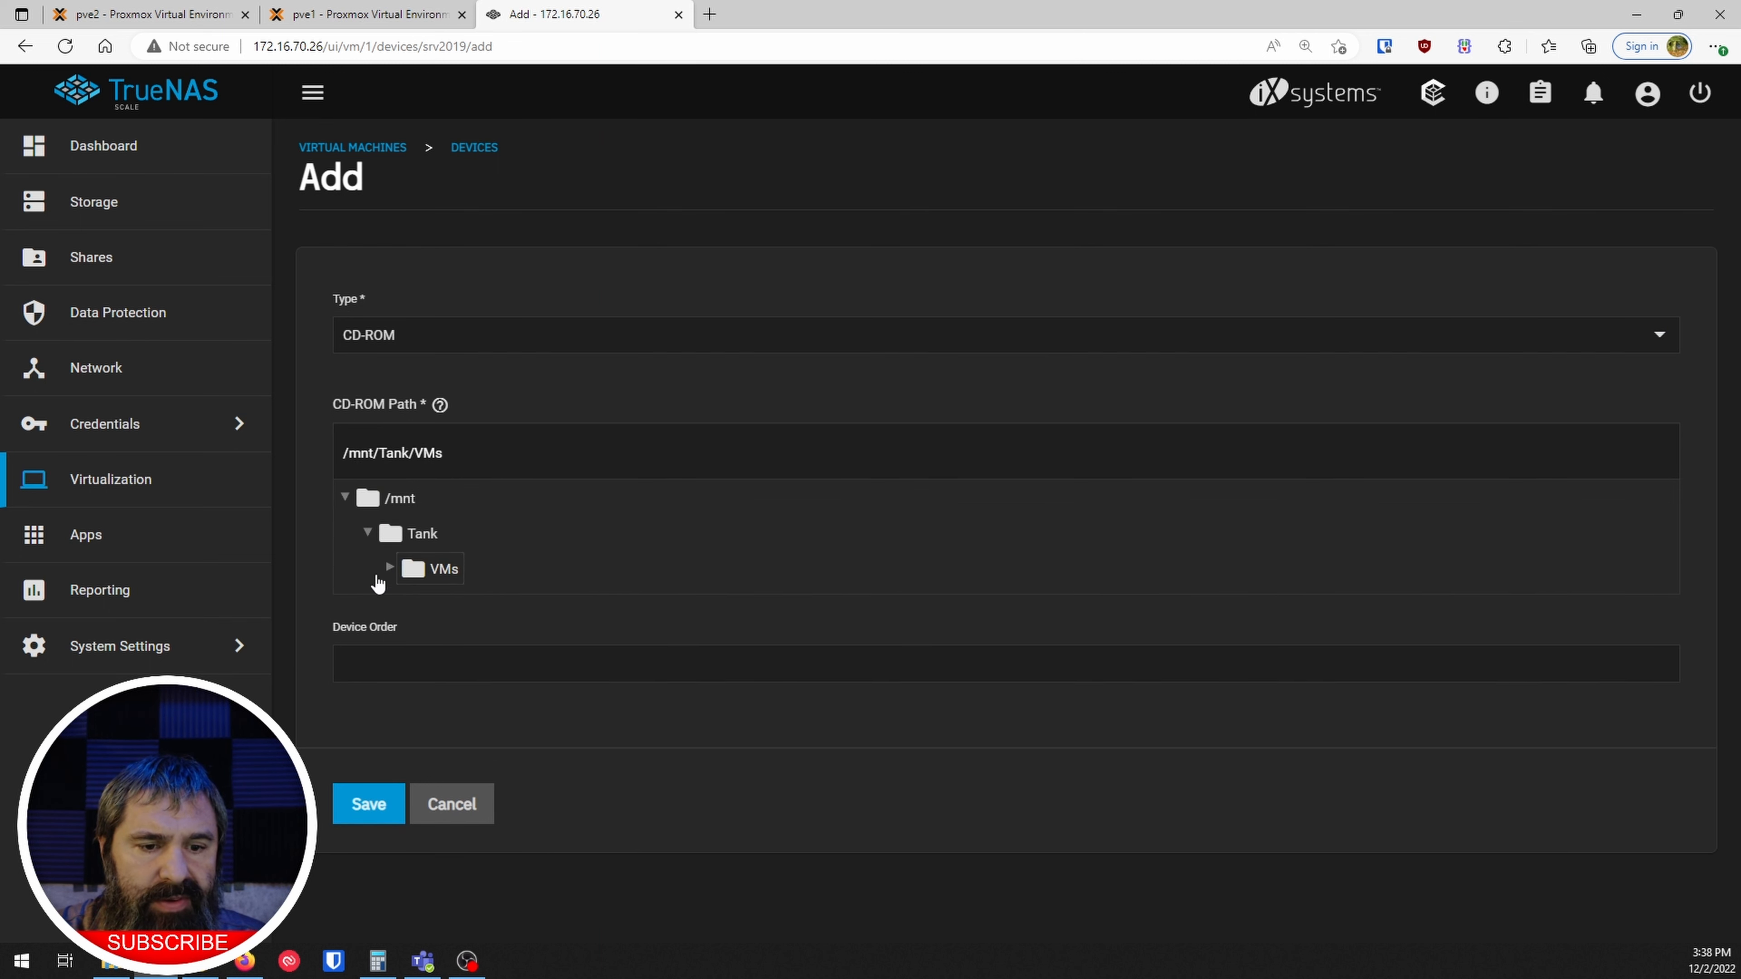
{"action": "left_click", "coordinate": [392, 663]}
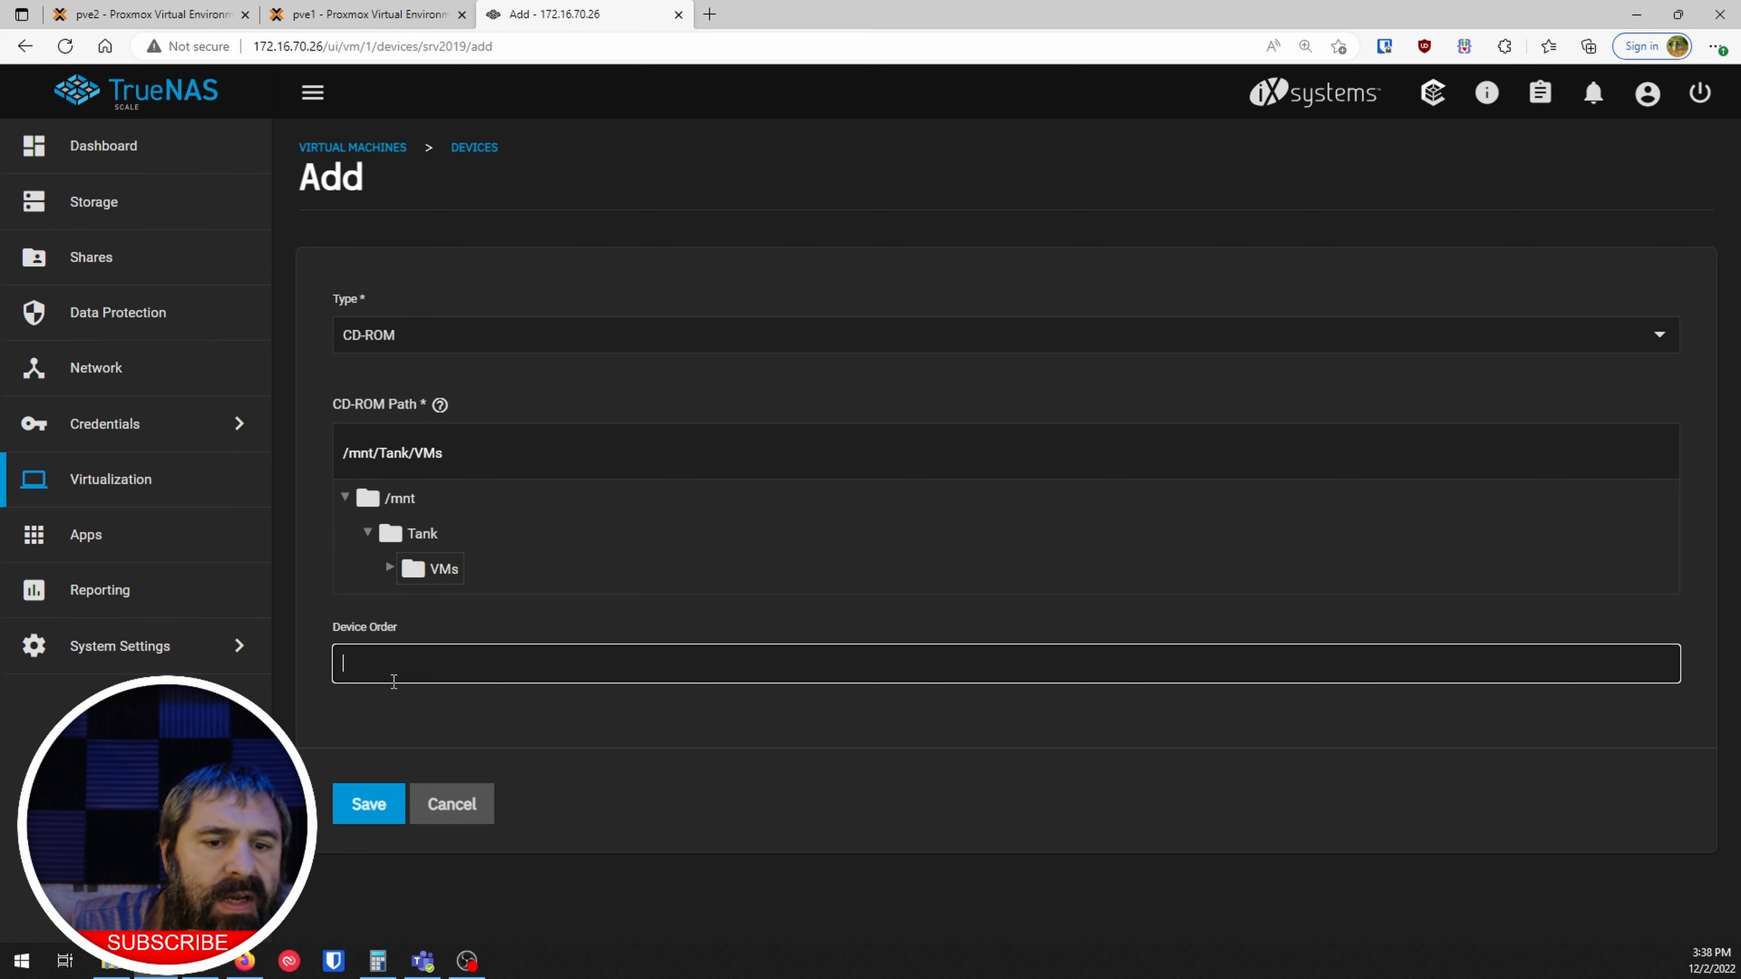
{"action": "left_click", "coordinate": [376, 809]}
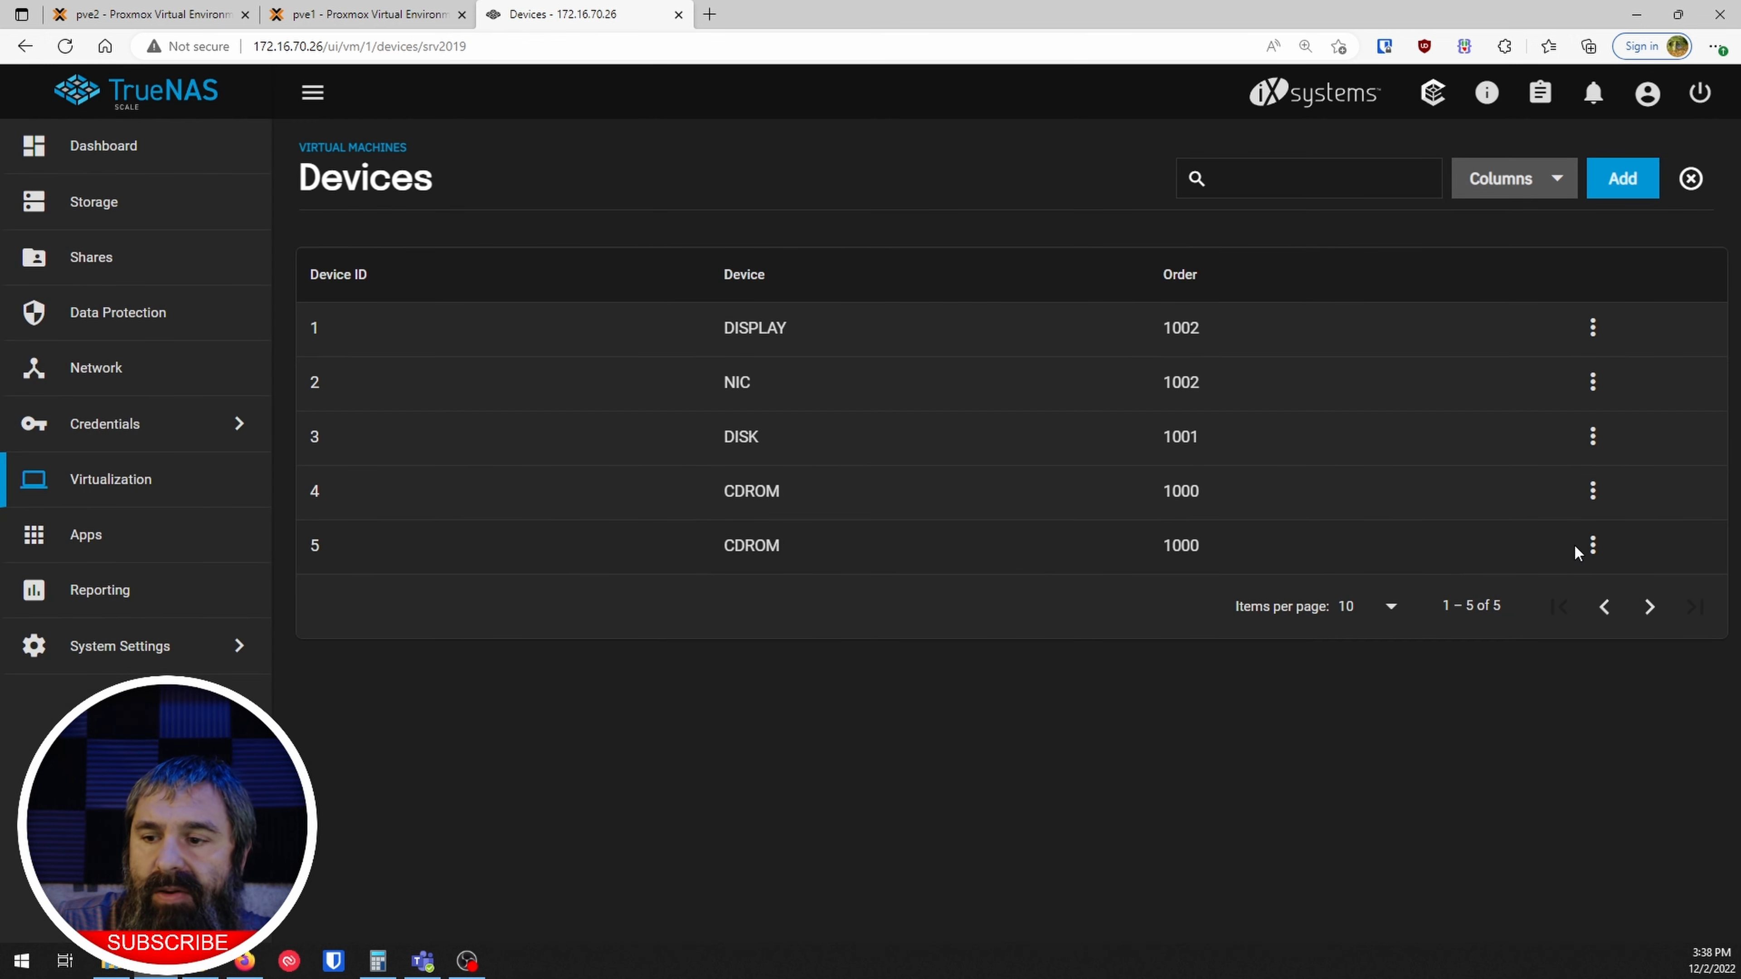
{"action": "left_click", "coordinate": [1590, 545]}
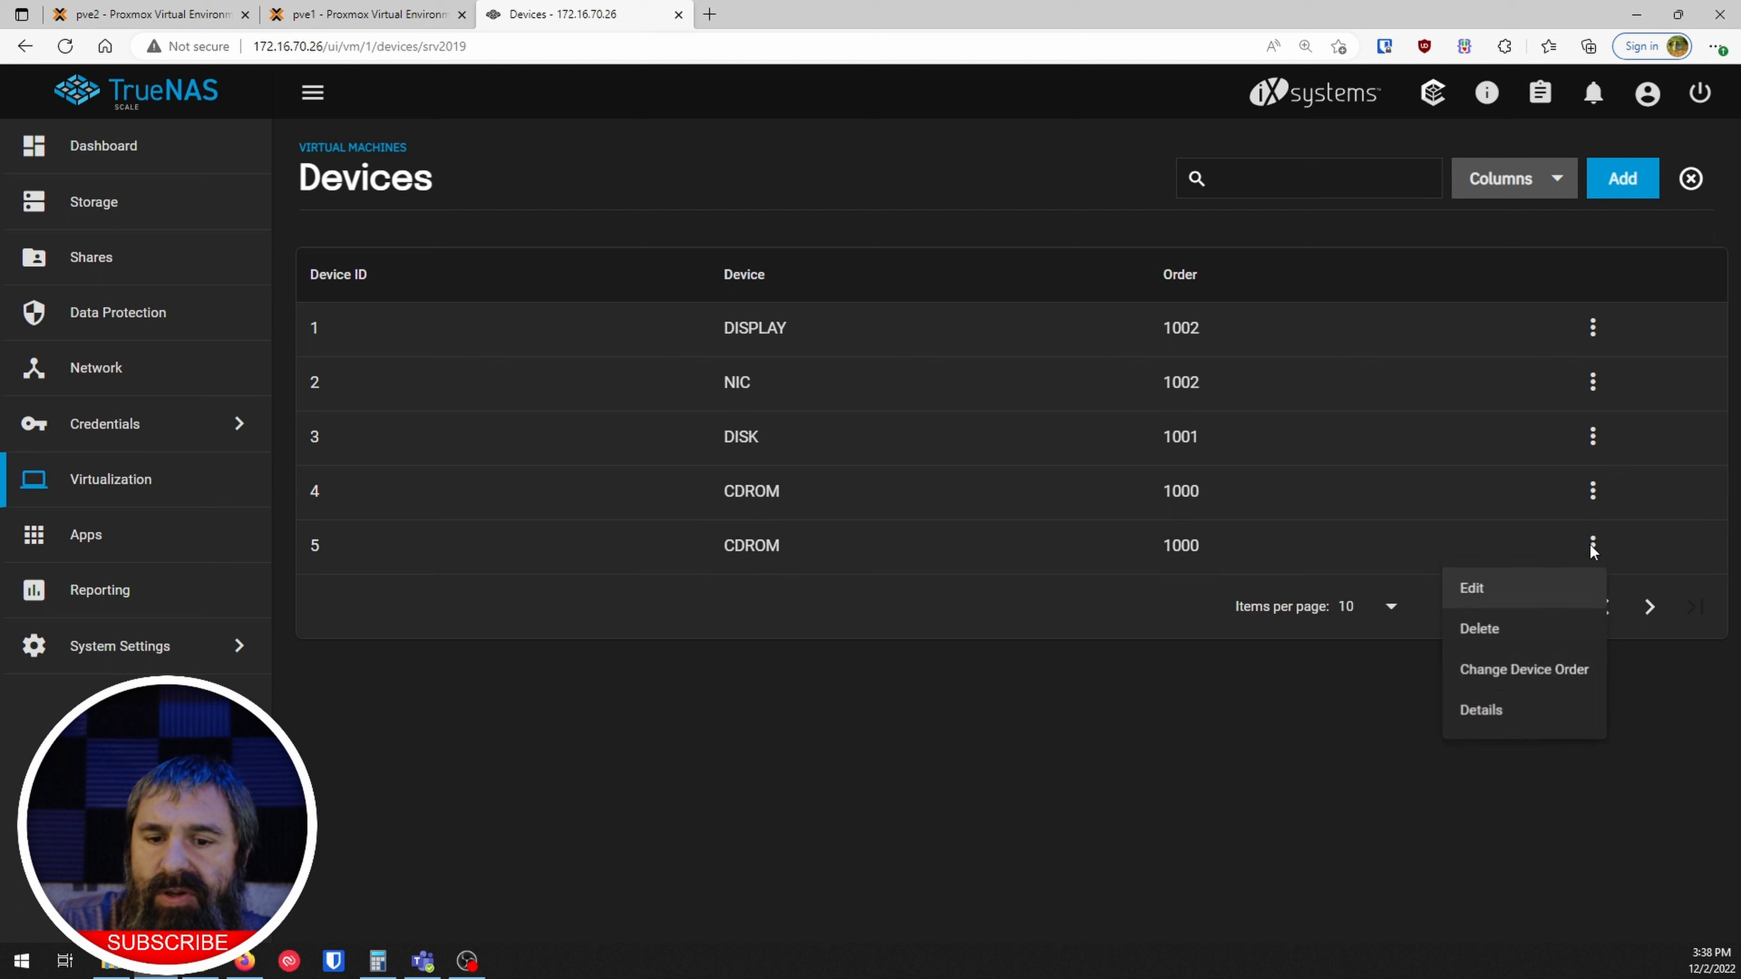
{"action": "left_click", "coordinate": [1462, 590]}
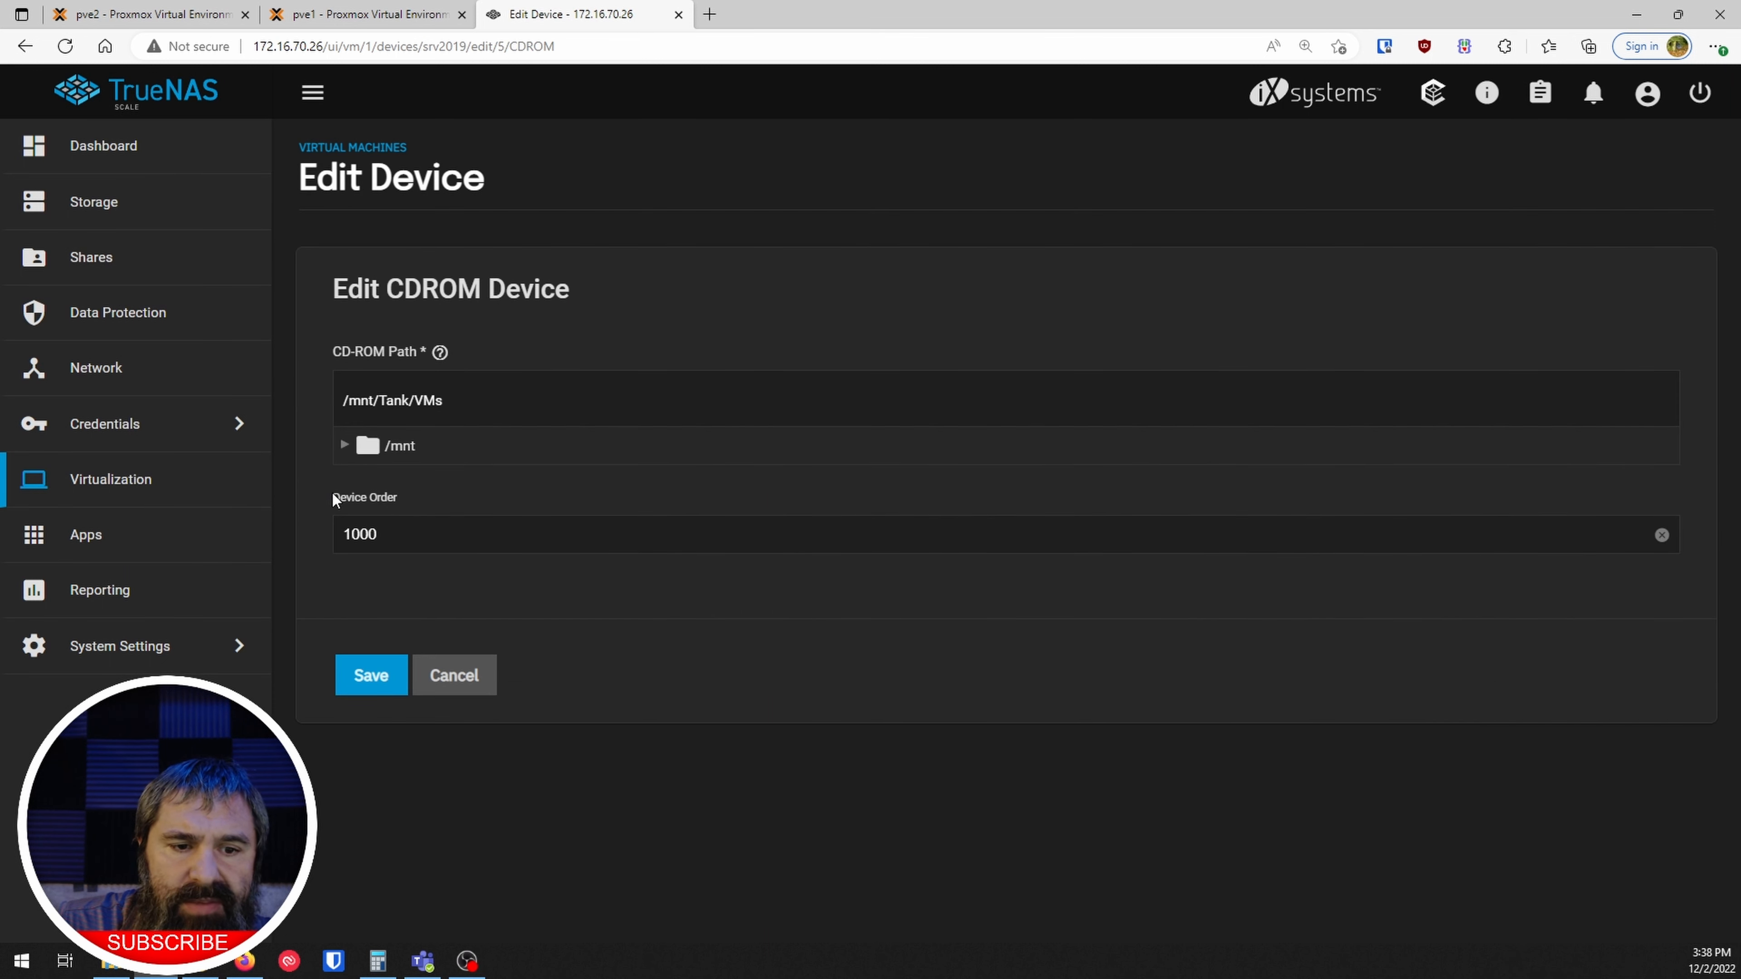
{"action": "left_click", "coordinate": [360, 446]}
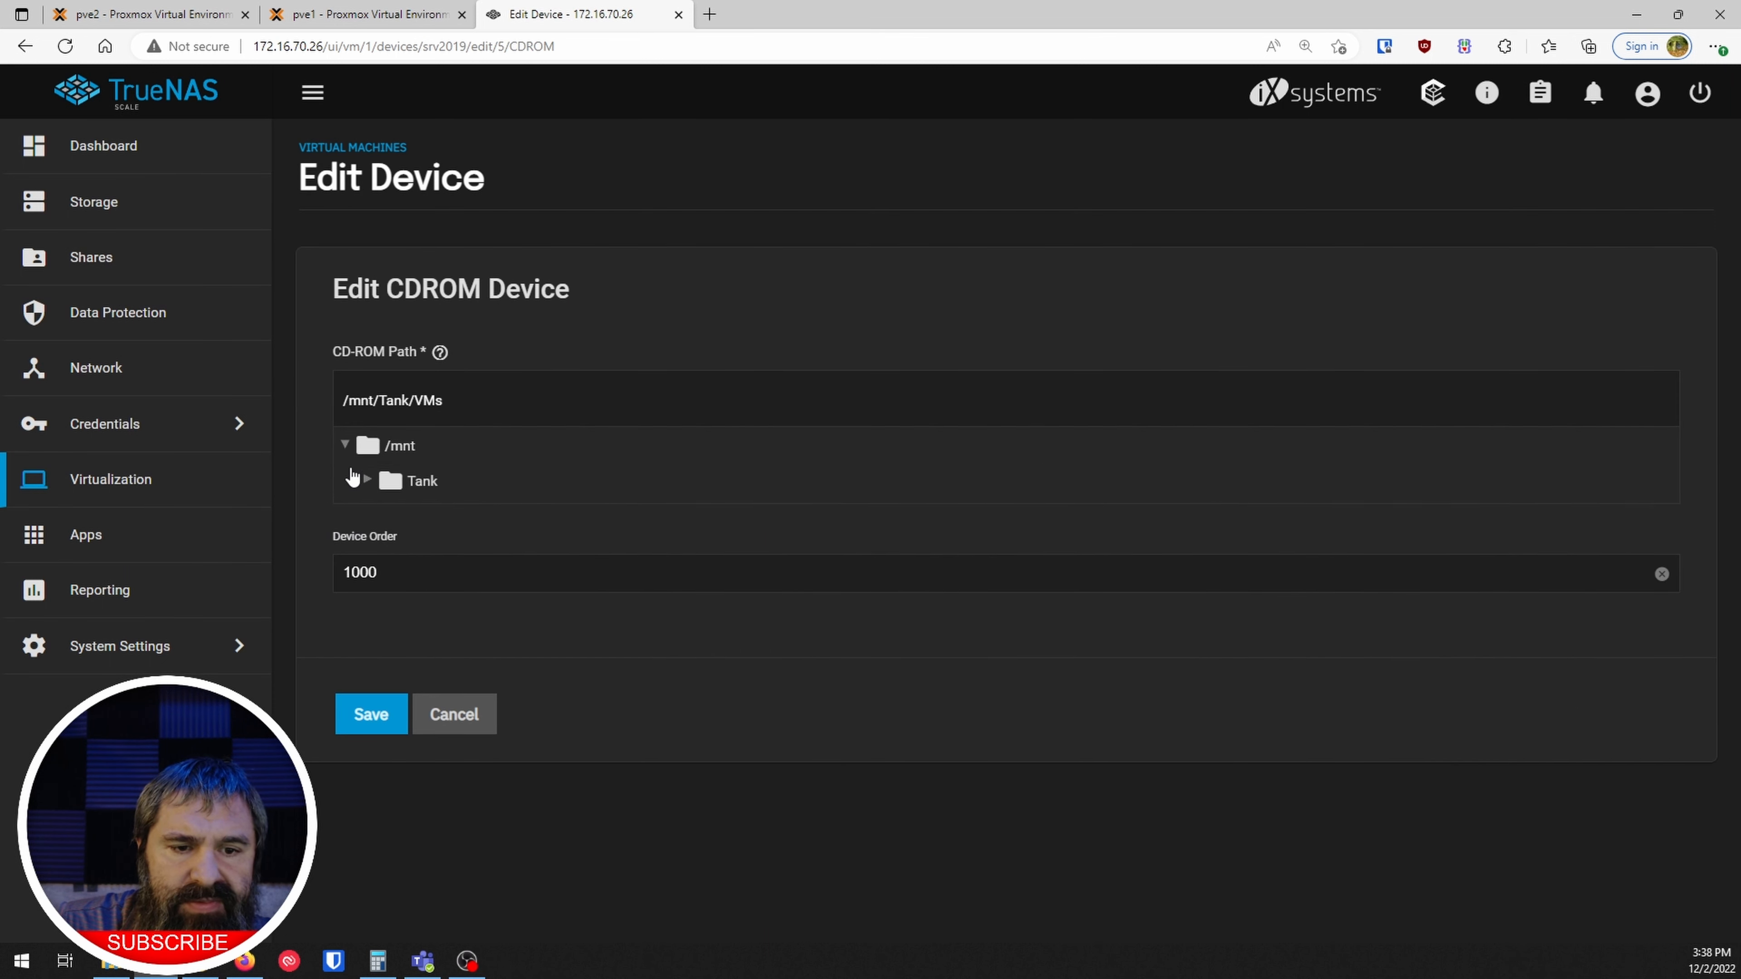
{"action": "left_click", "coordinate": [368, 481]}
{"action": "left_click", "coordinate": [389, 515]}
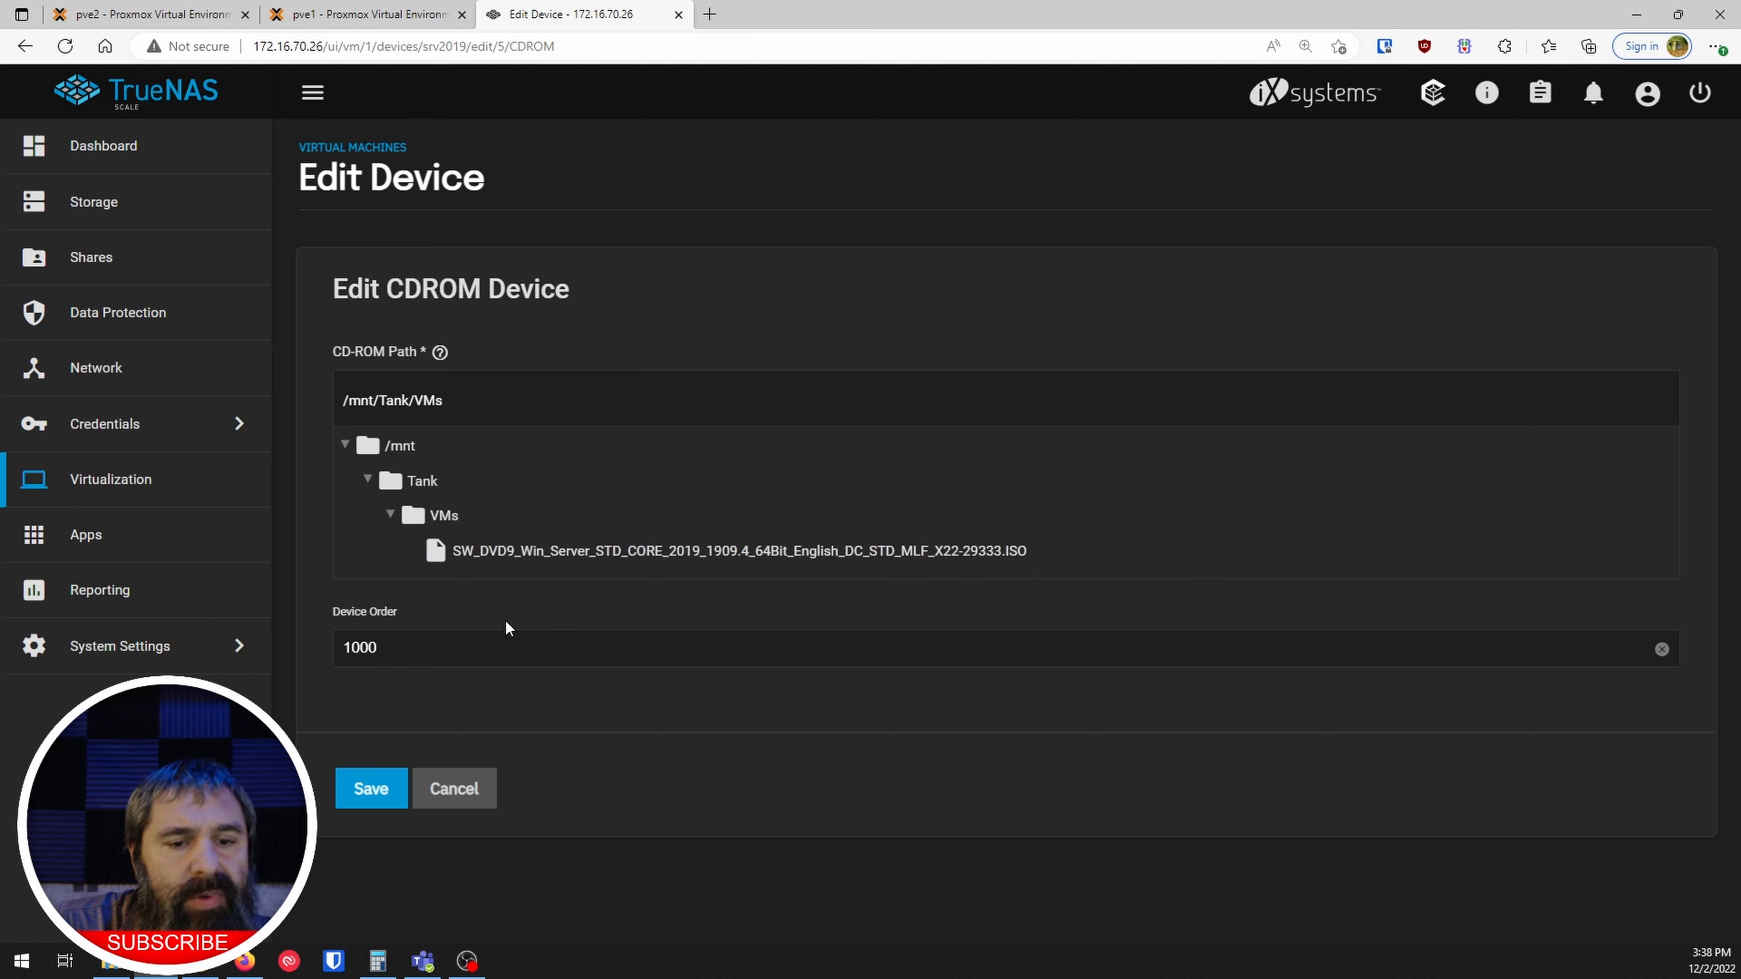
{"action": "left_click", "coordinate": [507, 559]}
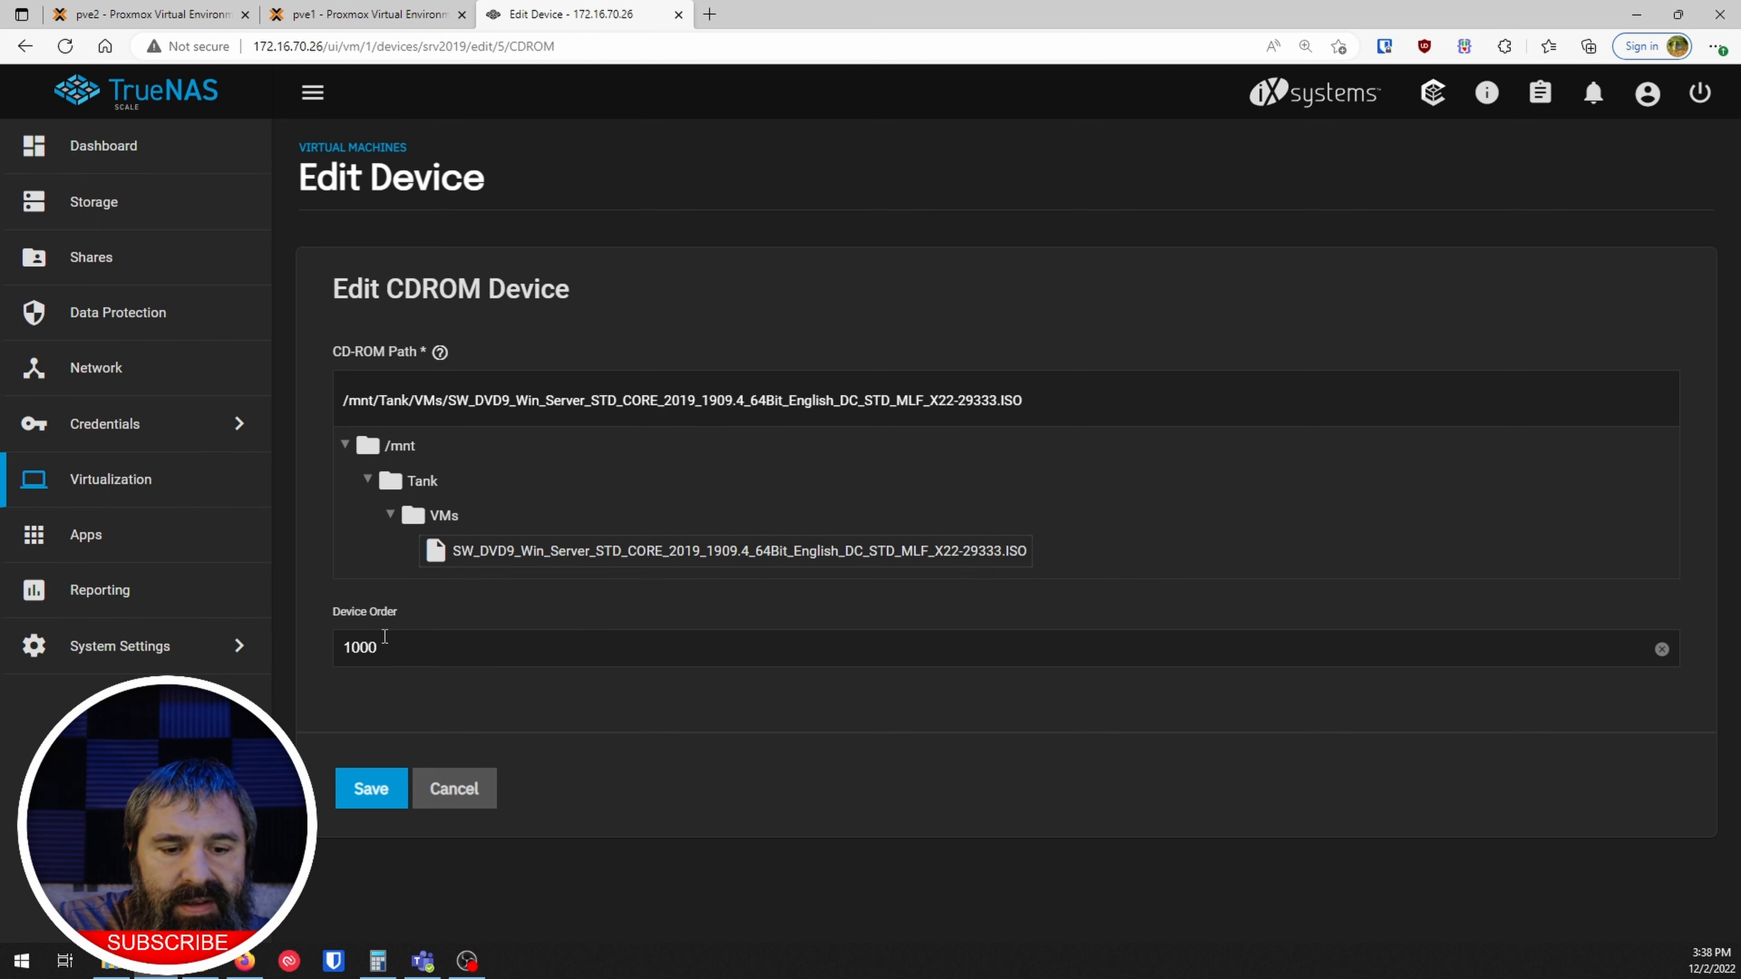
{"action": "left_click", "coordinate": [440, 787]}
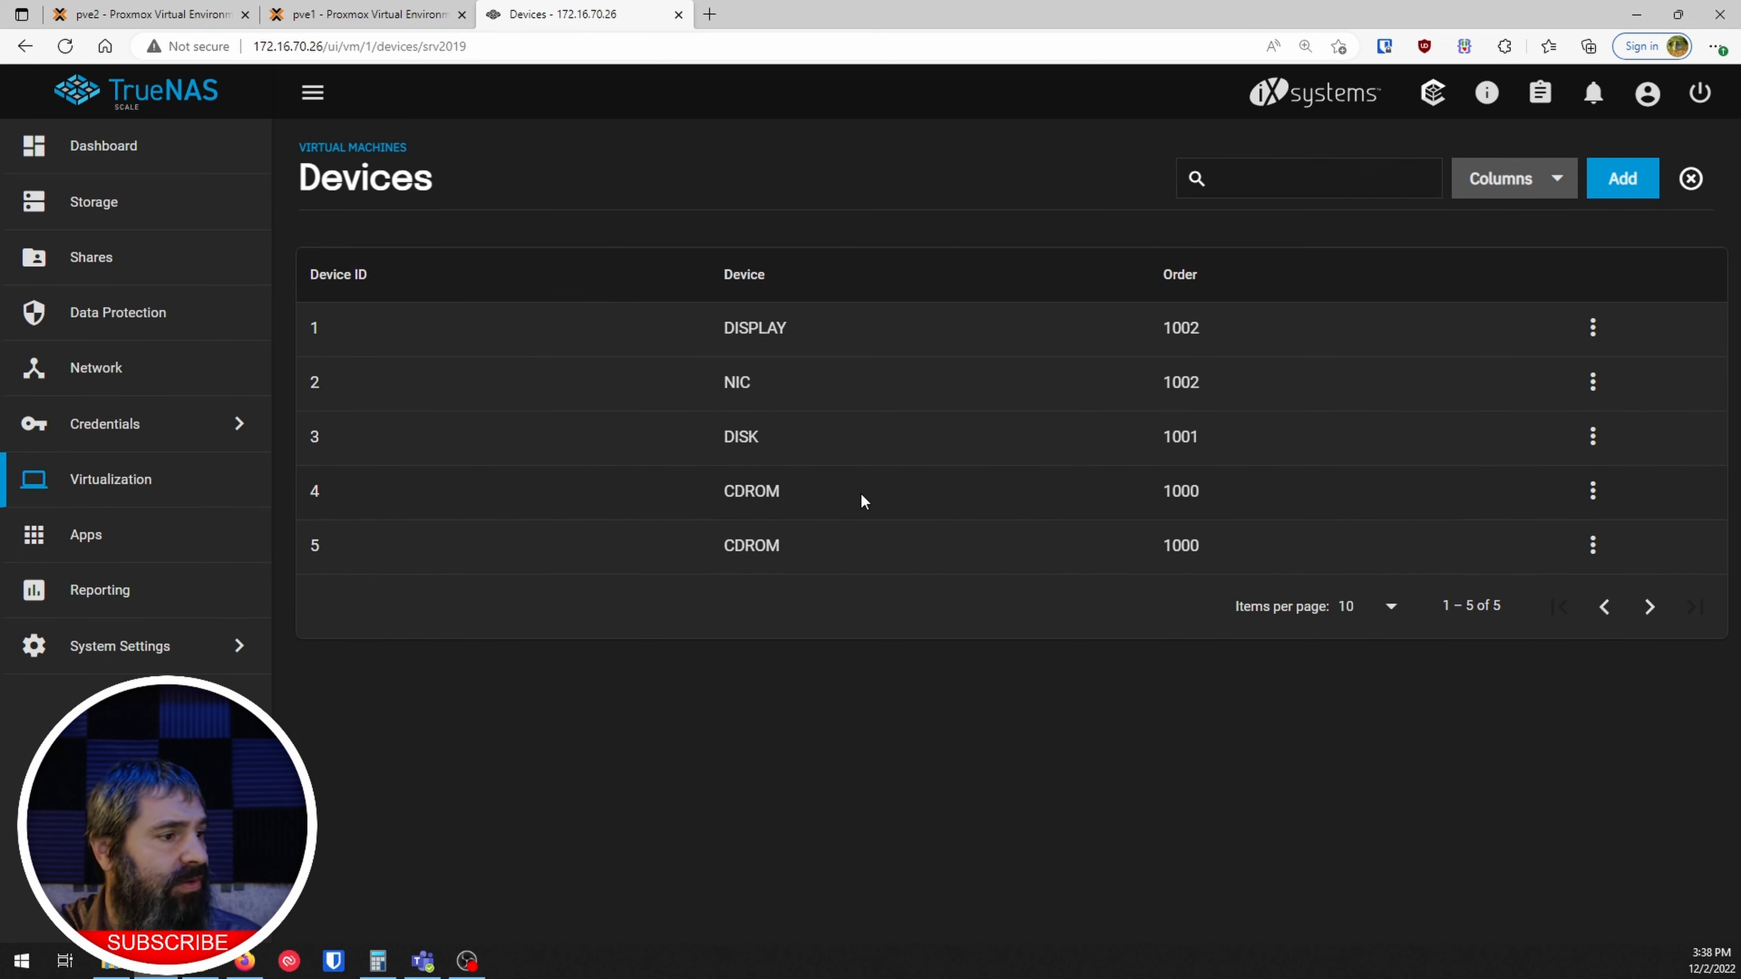
- Check the CD-ROM paths of devices 4 and 5, closing each without saving changes
{"action": "left_click", "coordinate": [1592, 491]}
{"action": "left_click", "coordinate": [1470, 539]}
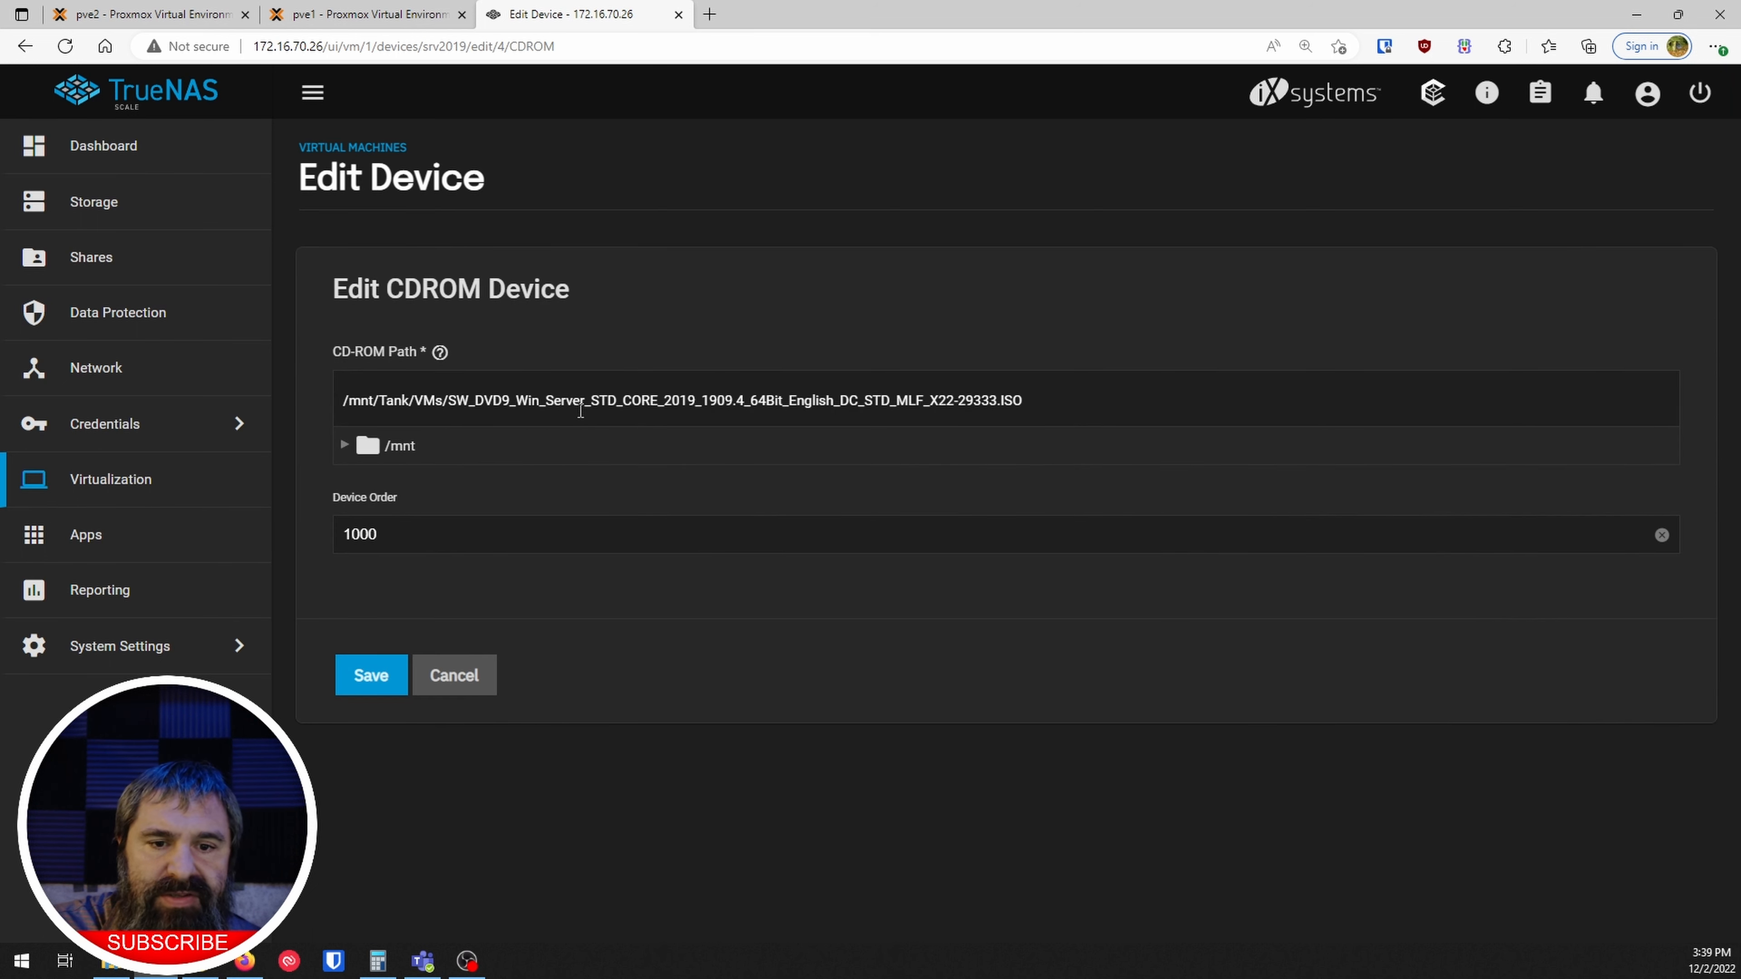
{"action": "left_click", "coordinate": [458, 673]}
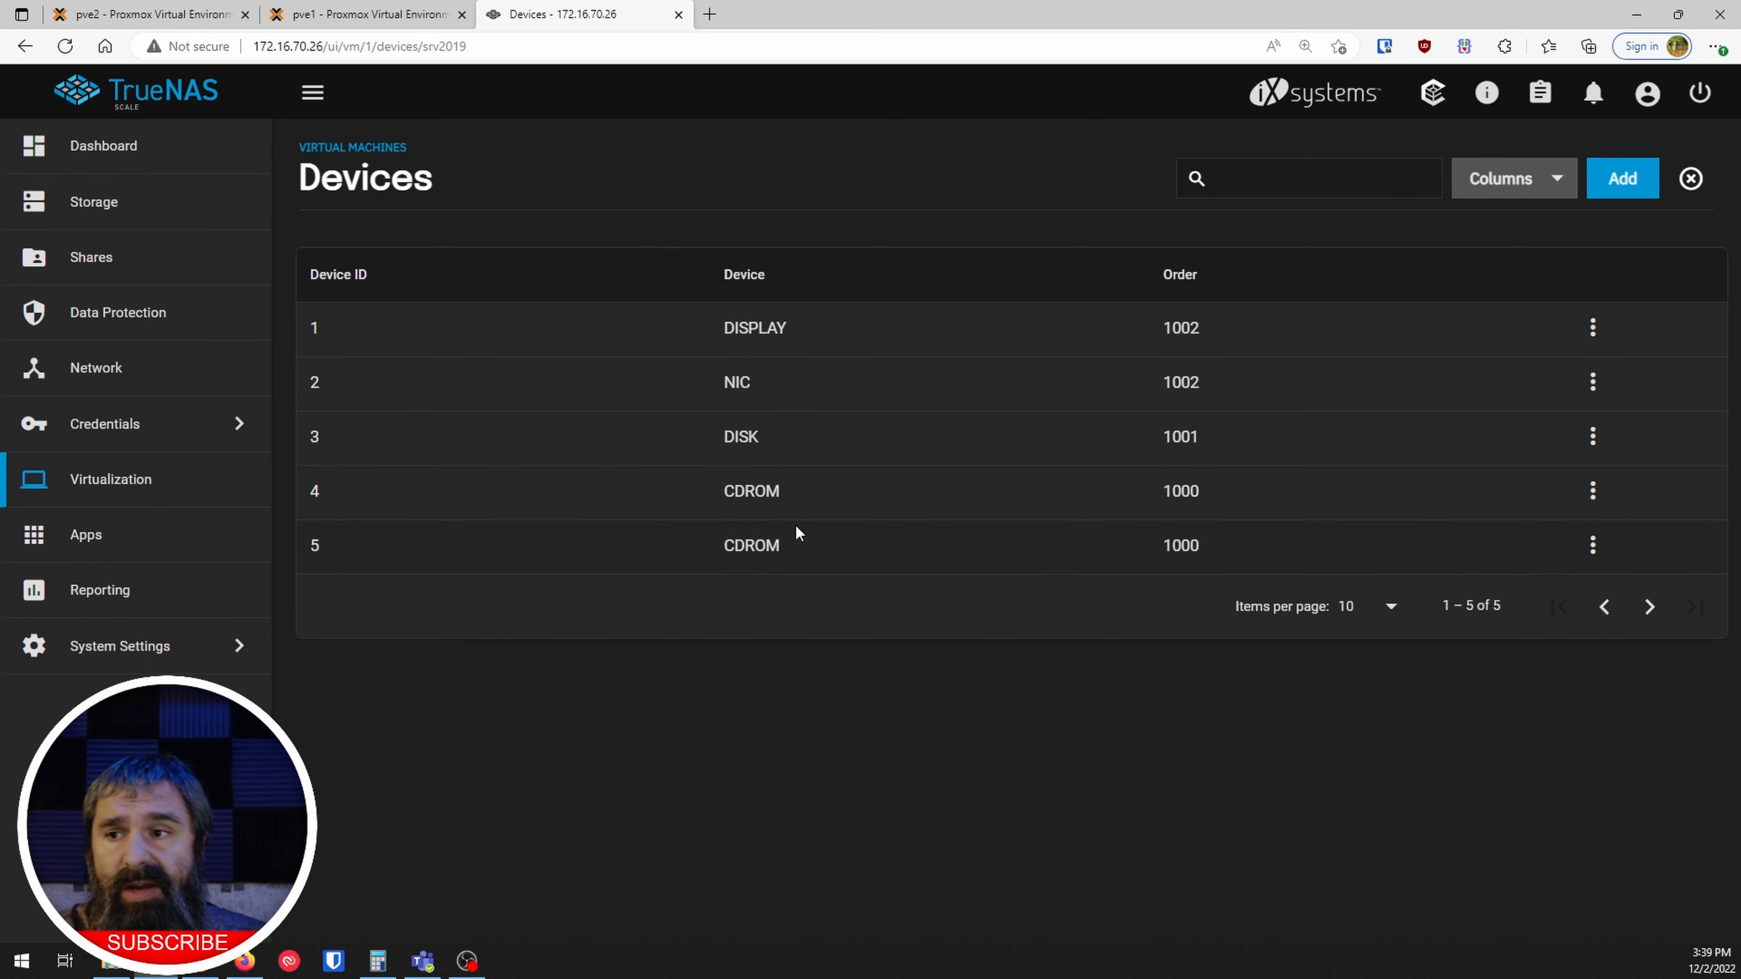
{"action": "left_click", "coordinate": [1592, 545]}
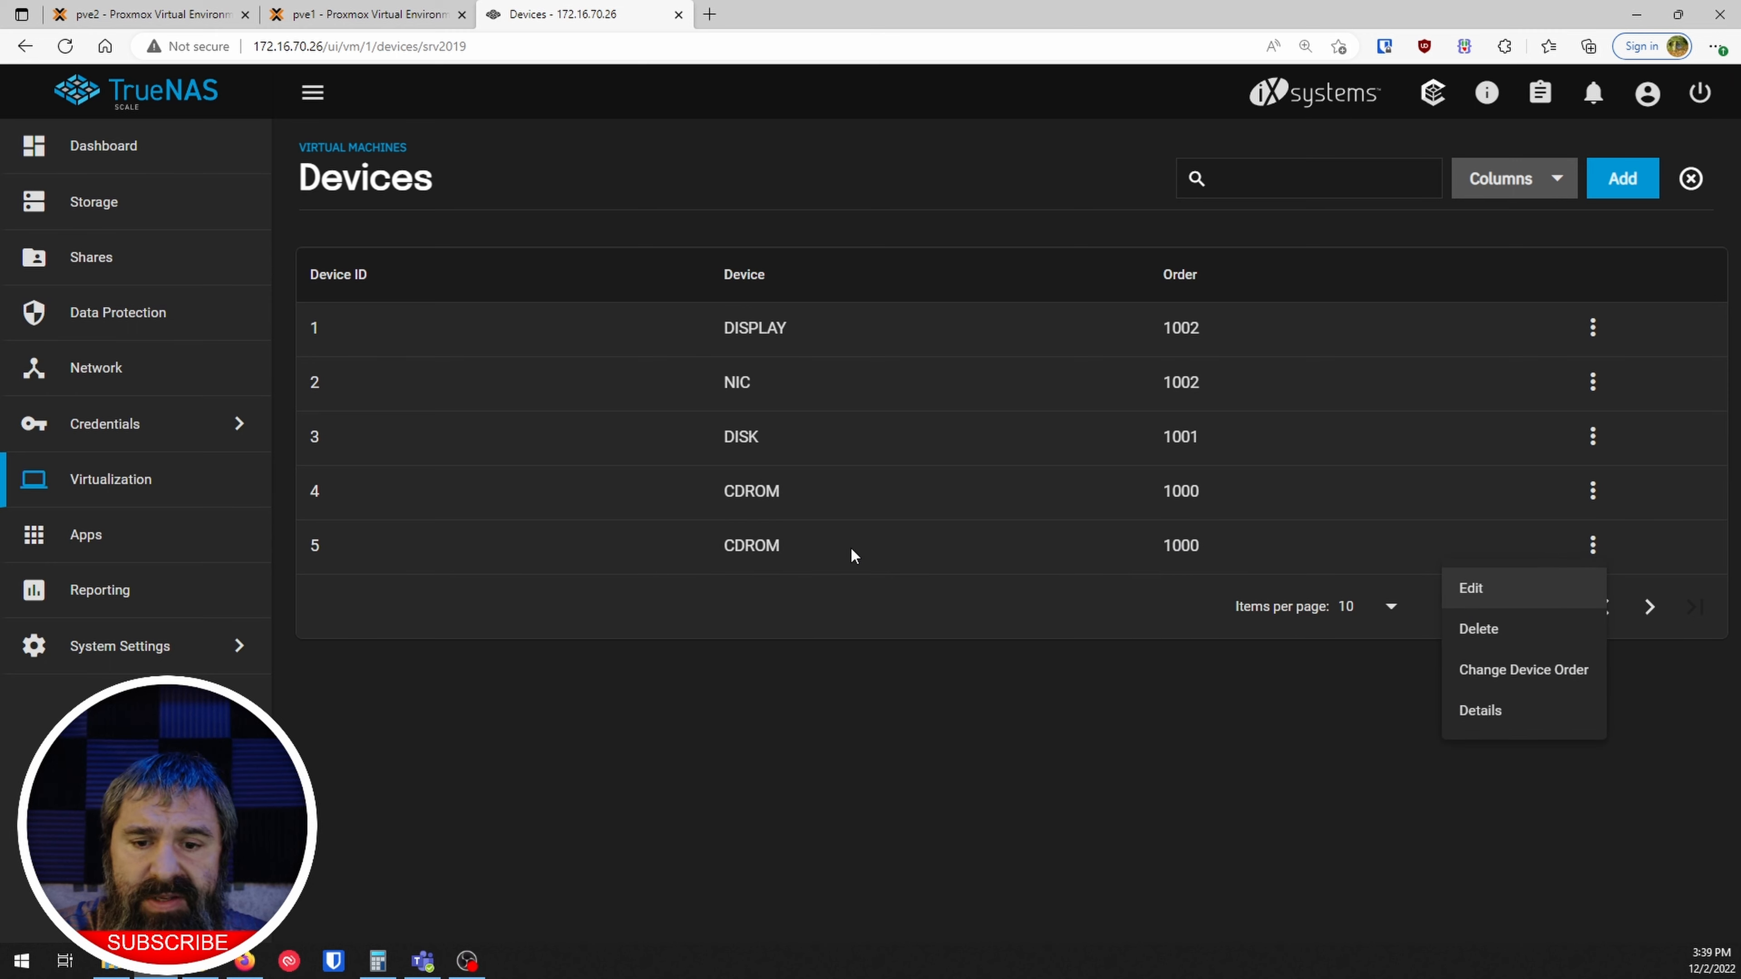
{"action": "left_click", "coordinate": [1468, 590]}
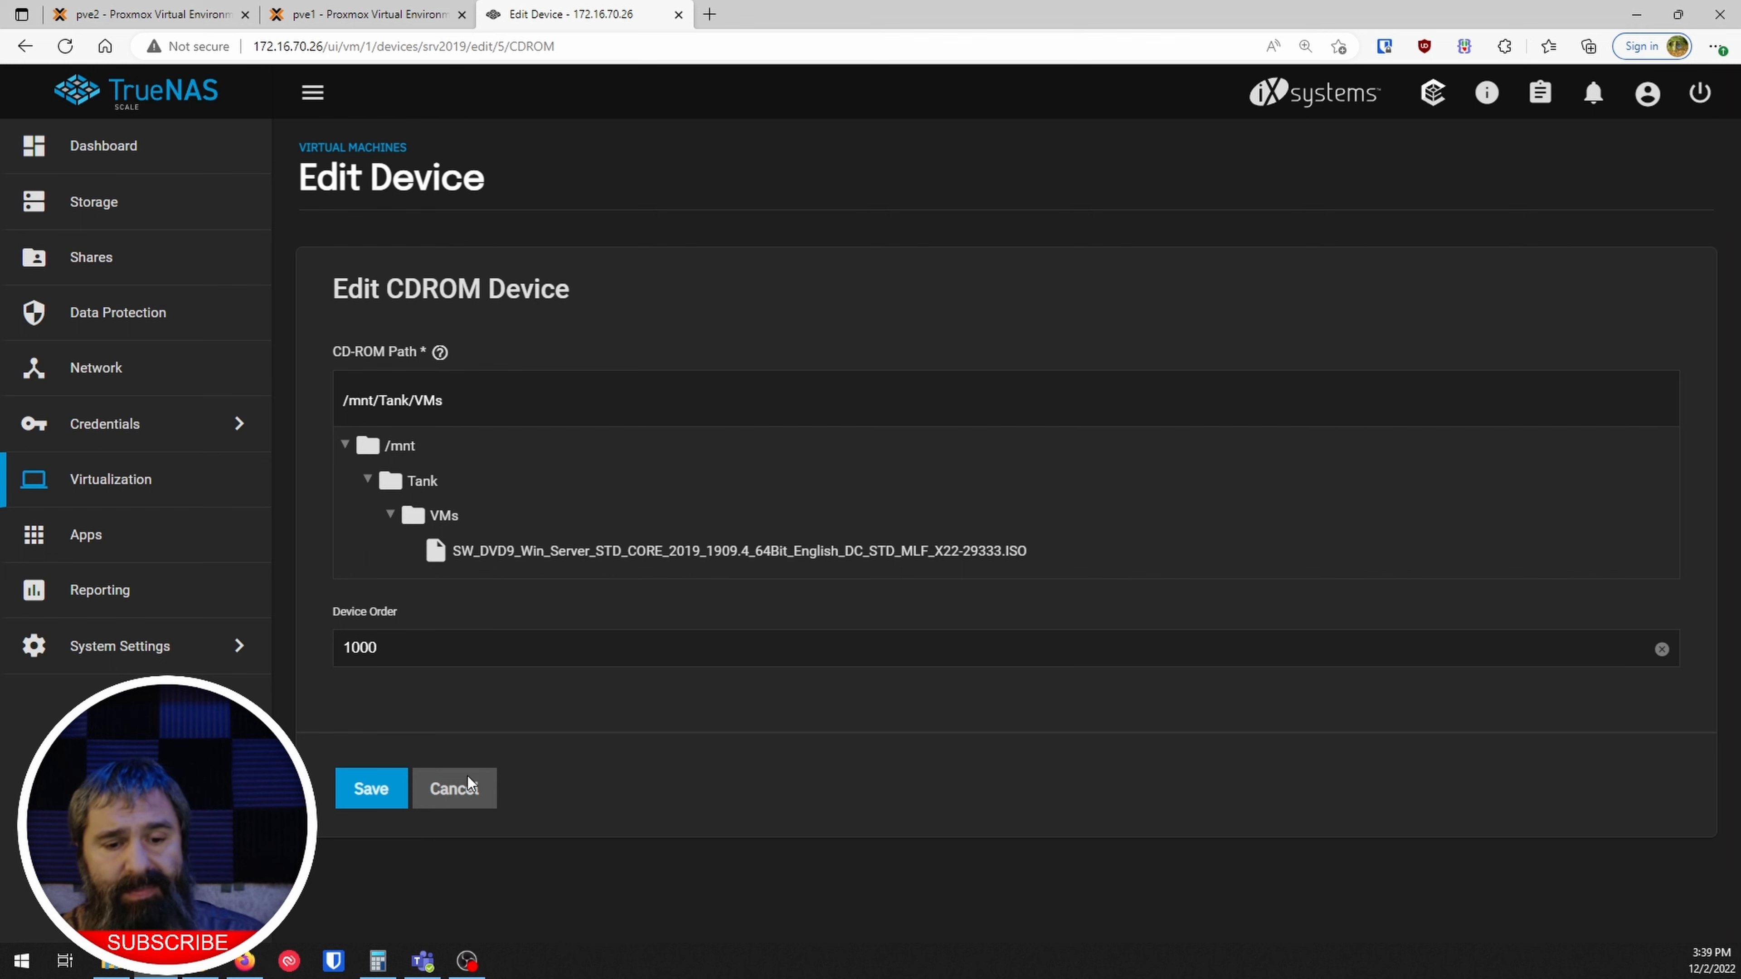
{"action": "left_click", "coordinate": [463, 796]}
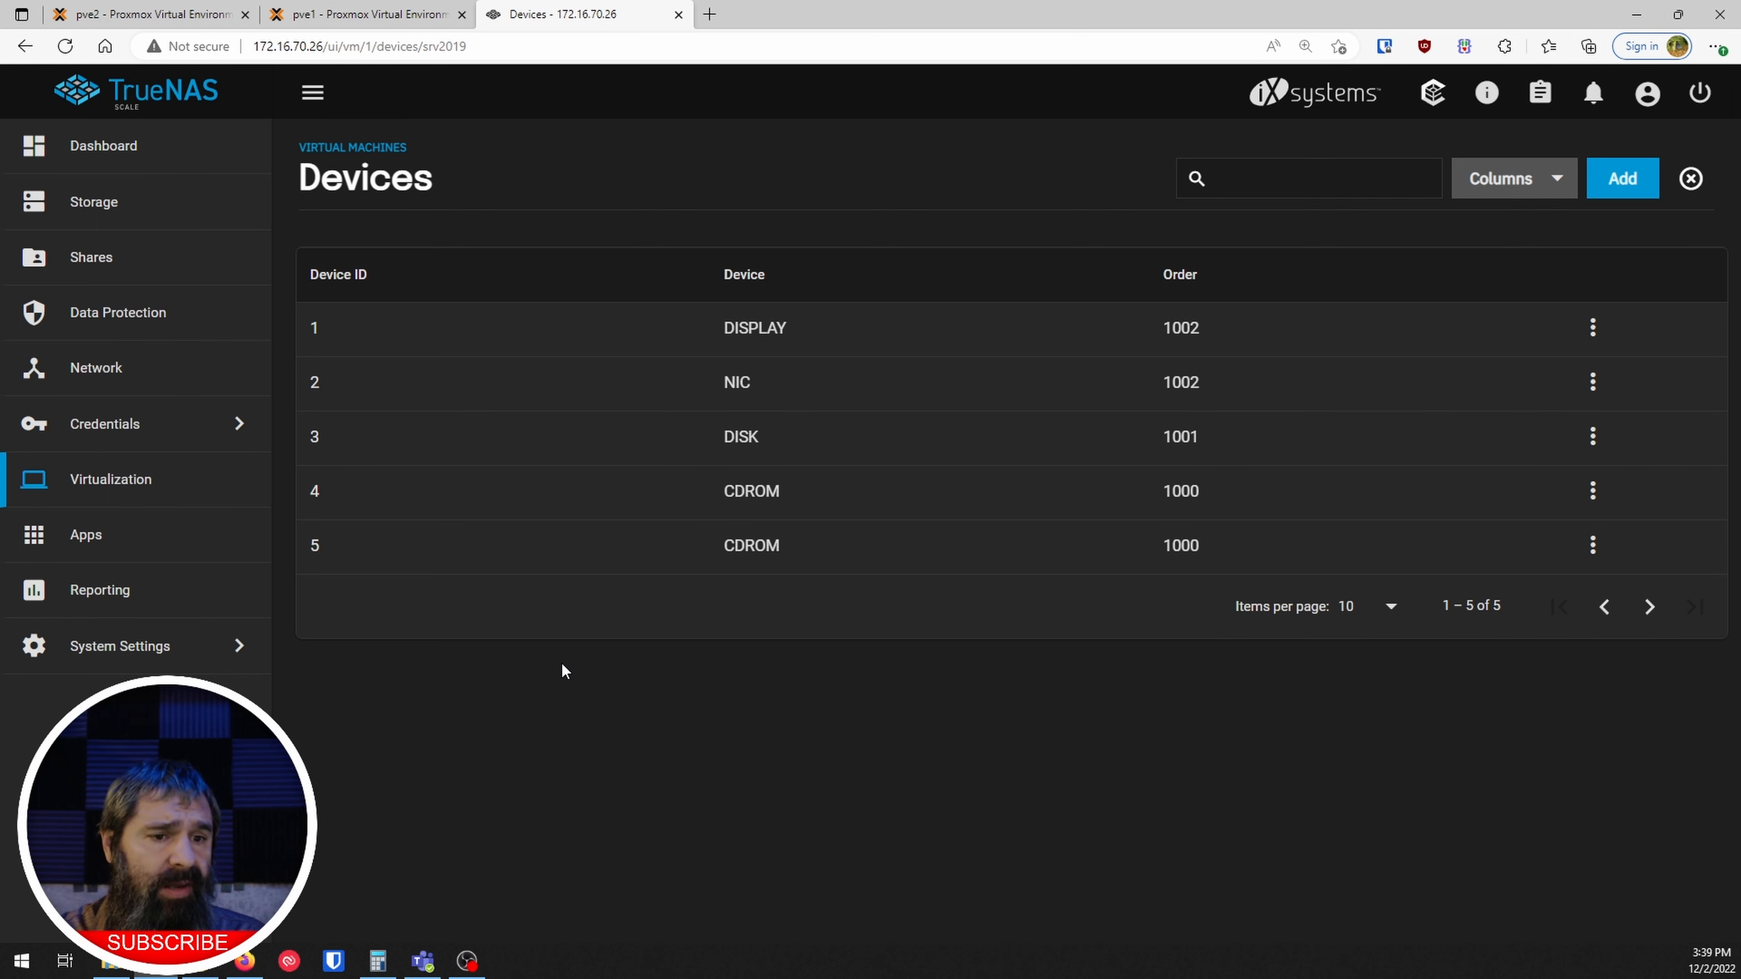
- Launch WinSCP on the local computer
{"action": "left_click", "coordinate": [21, 961]}
{"action": "key", "text": "Return"}
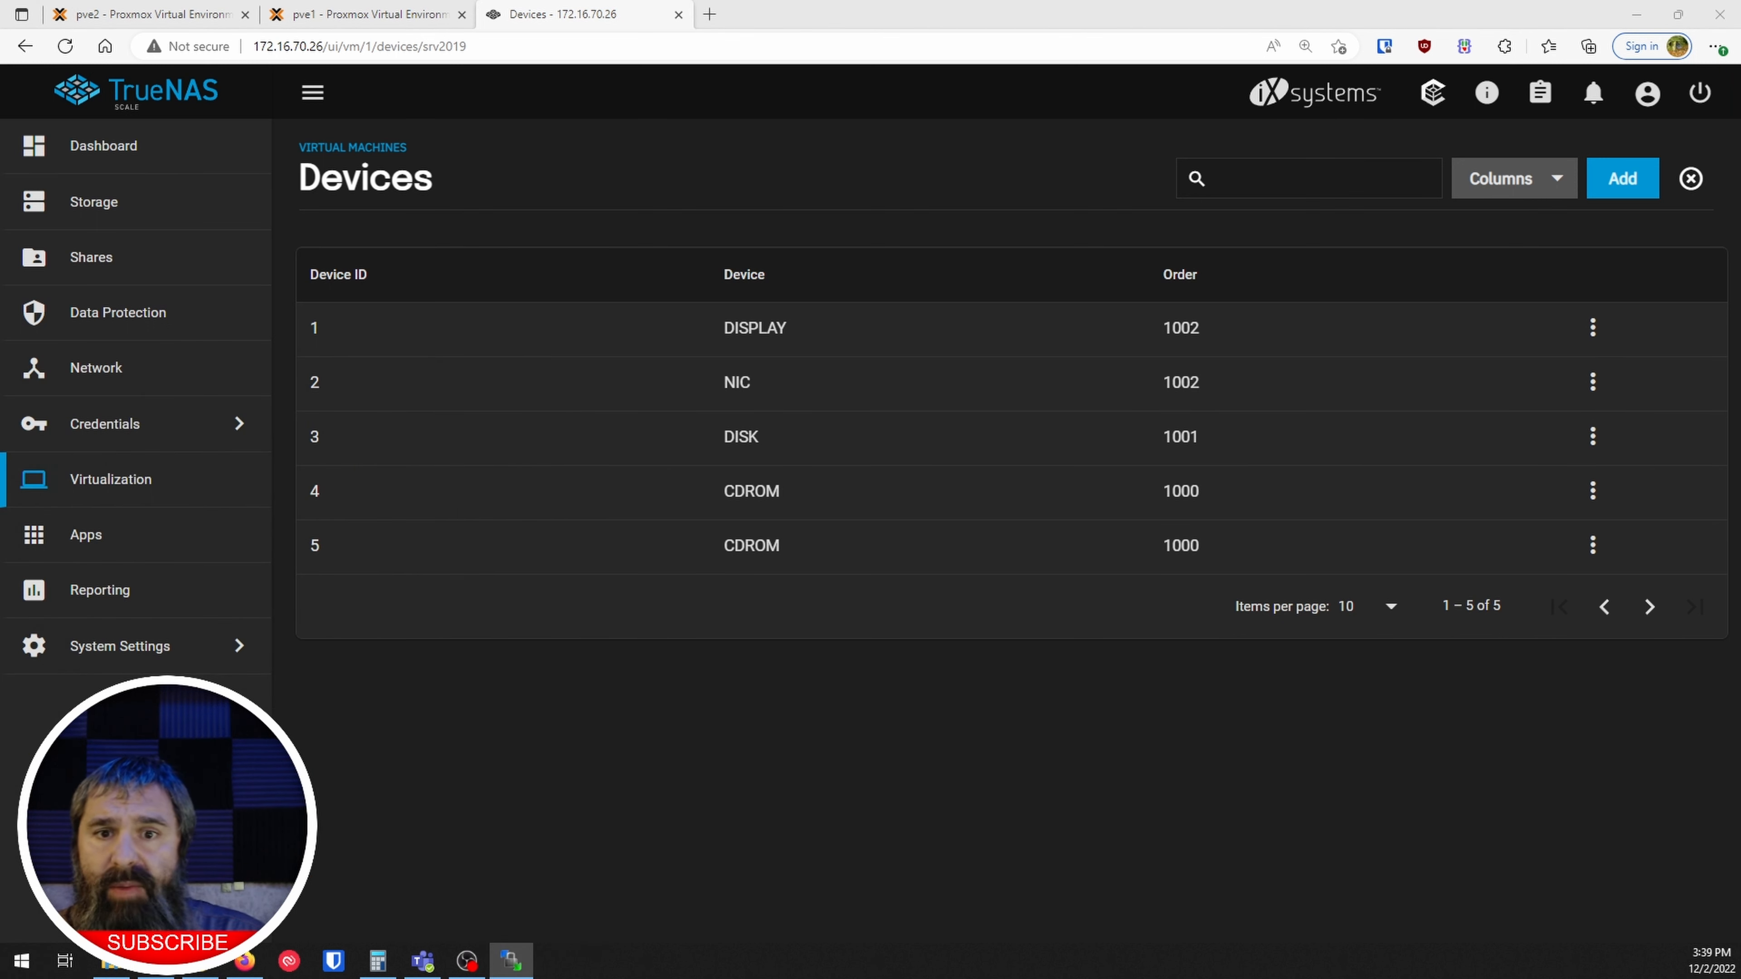
- Allow root login with password in the TrueNAS SSH service settings, save them and start the SSH service
{"action": "left_click", "coordinate": [100, 653]}
{"action": "left_click", "coordinate": [317, 368]}
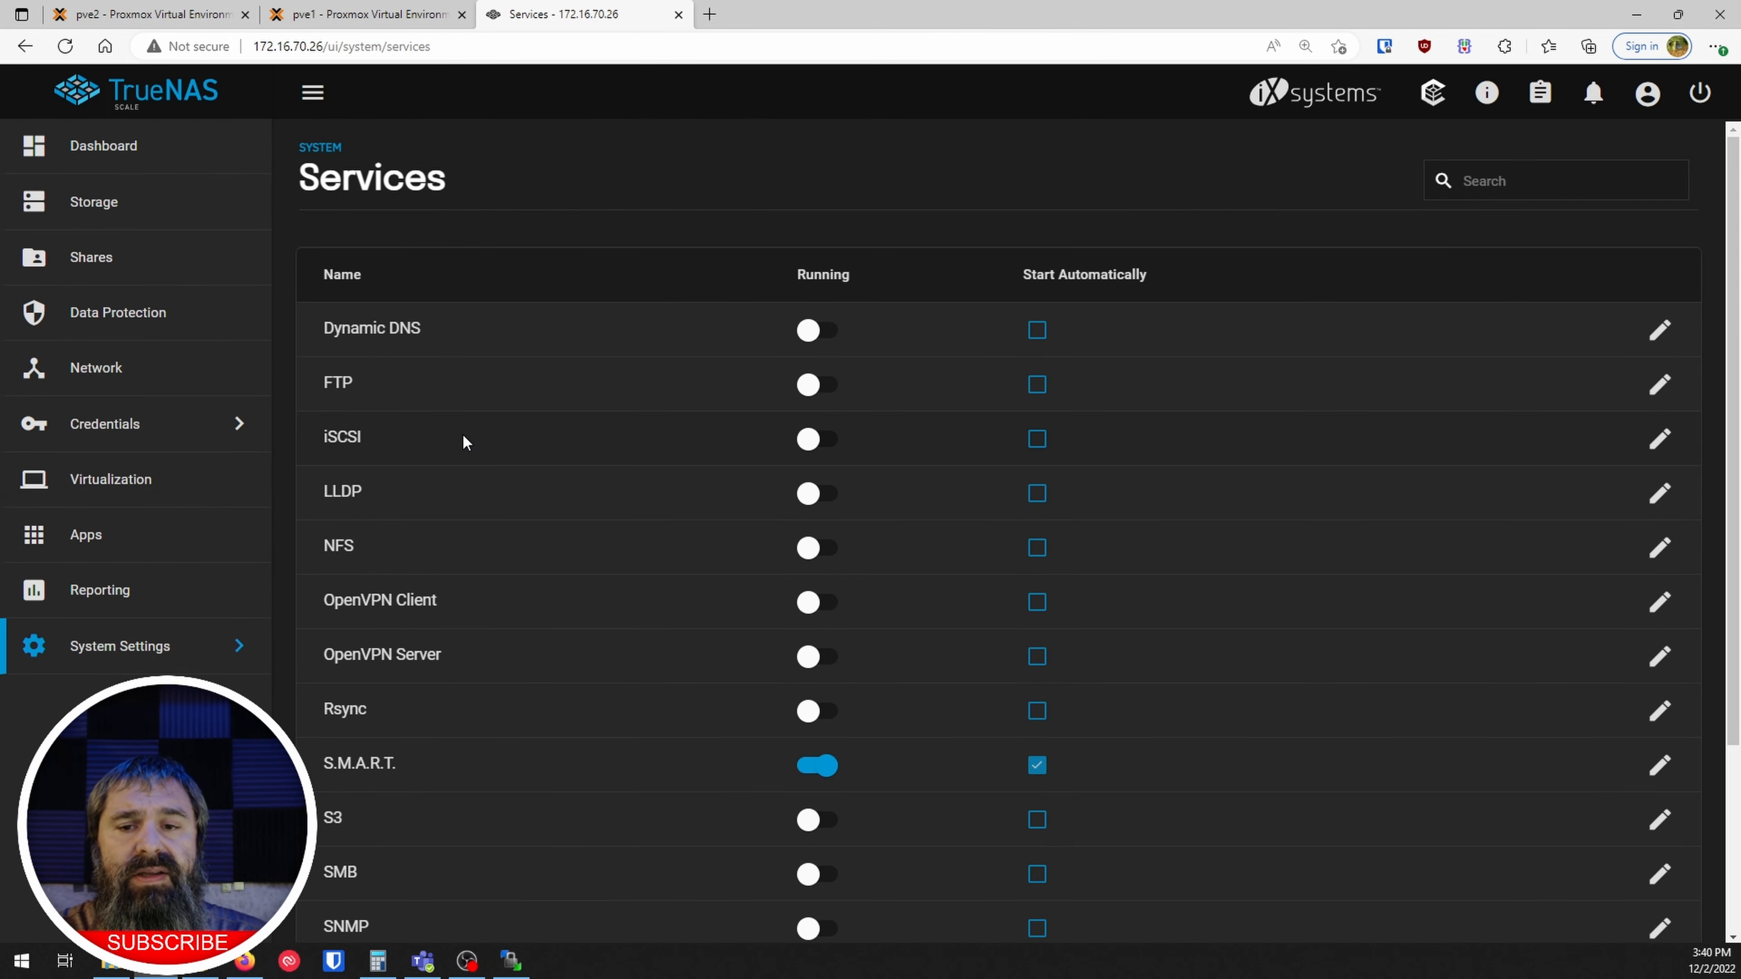
{"action": "scroll", "coordinate": [439, 439], "scroll_direction": "down", "scroll_amount": 3}
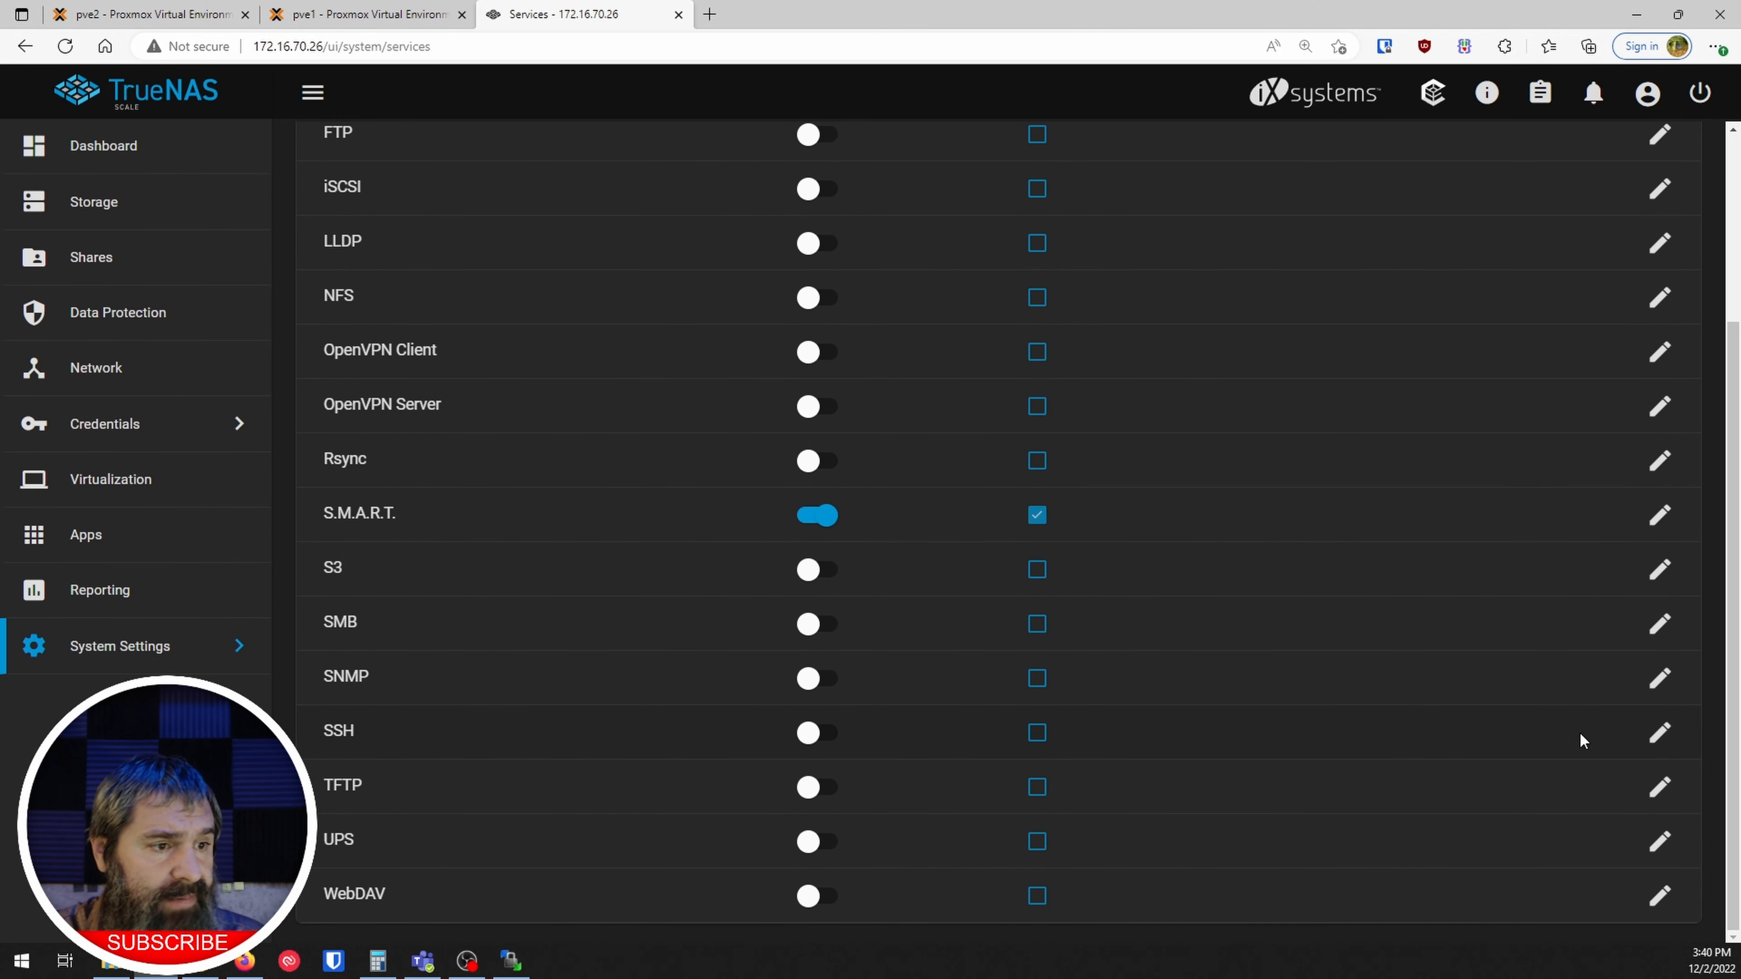
{"action": "left_click", "coordinate": [1658, 732]}
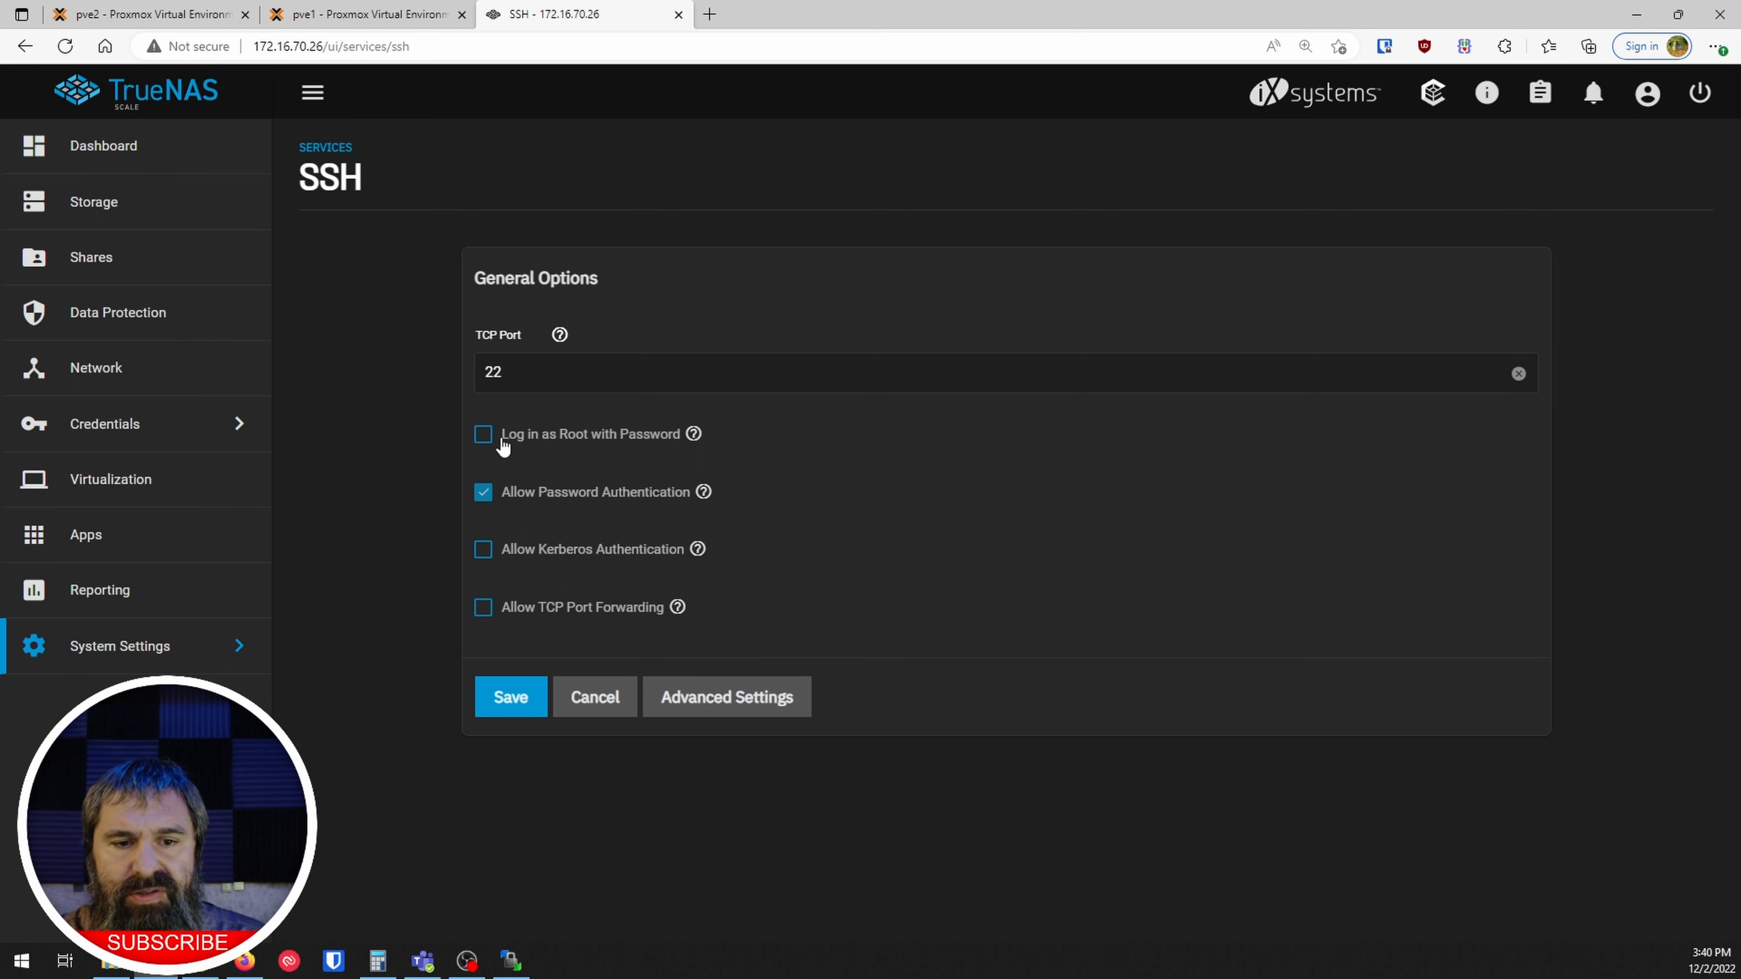
{"action": "left_click", "coordinate": [483, 437]}
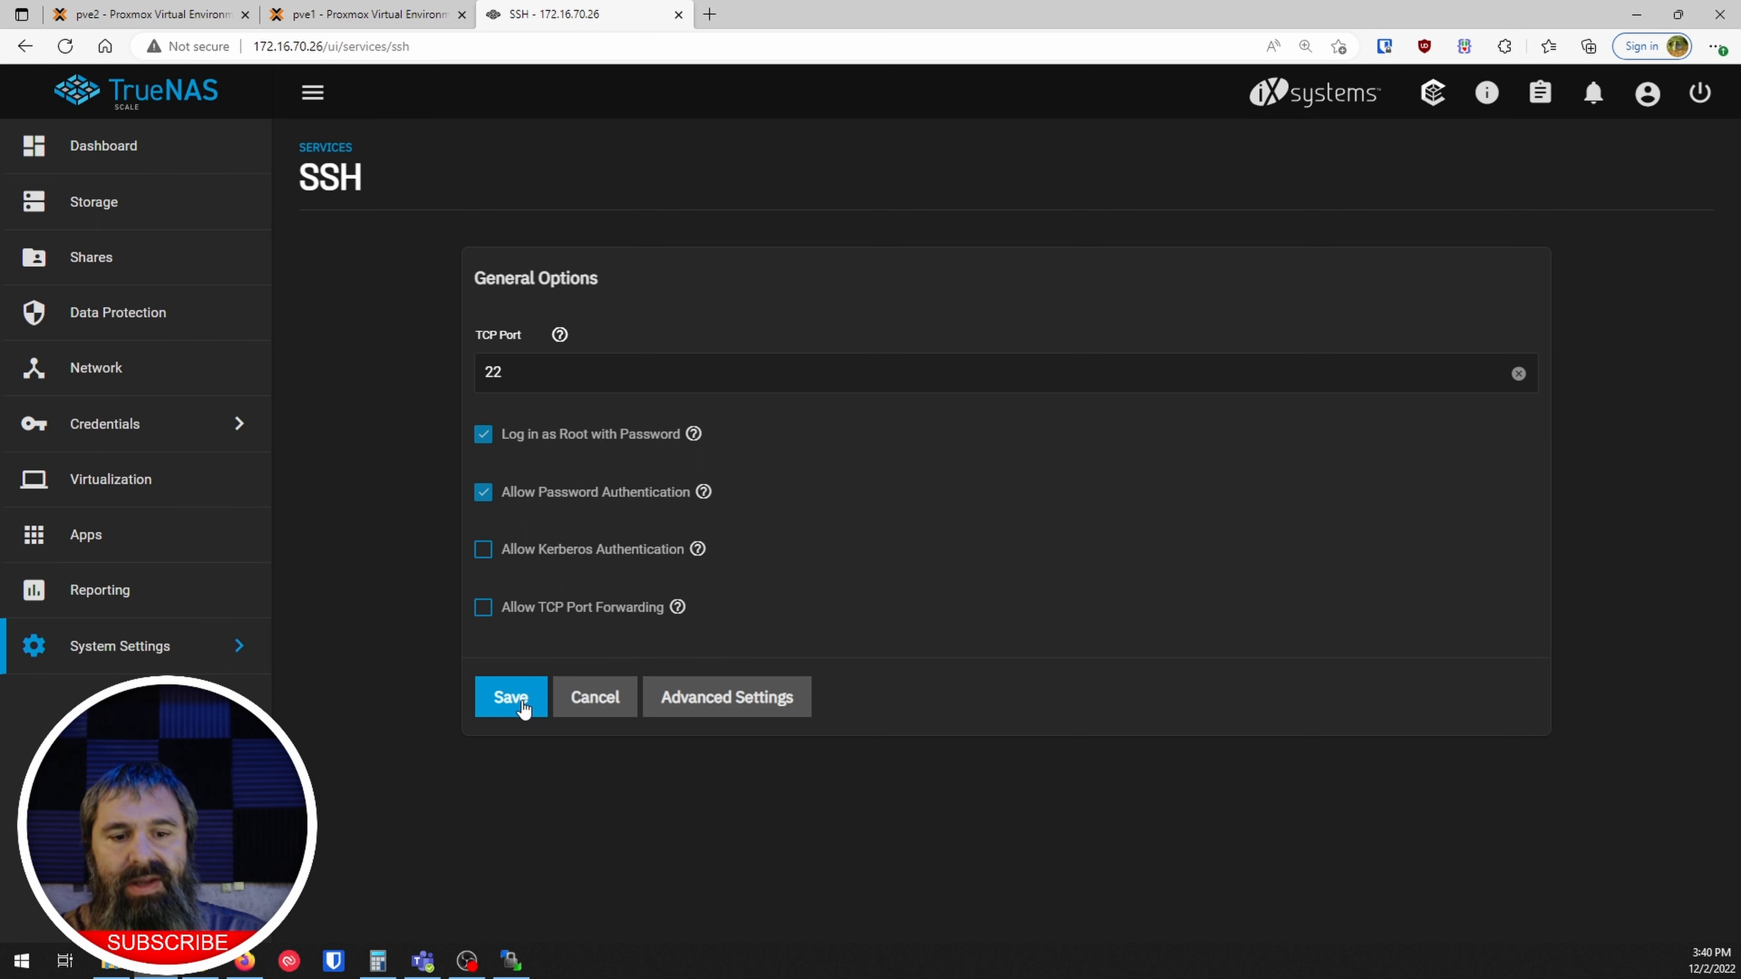
{"action": "left_click", "coordinate": [500, 703]}
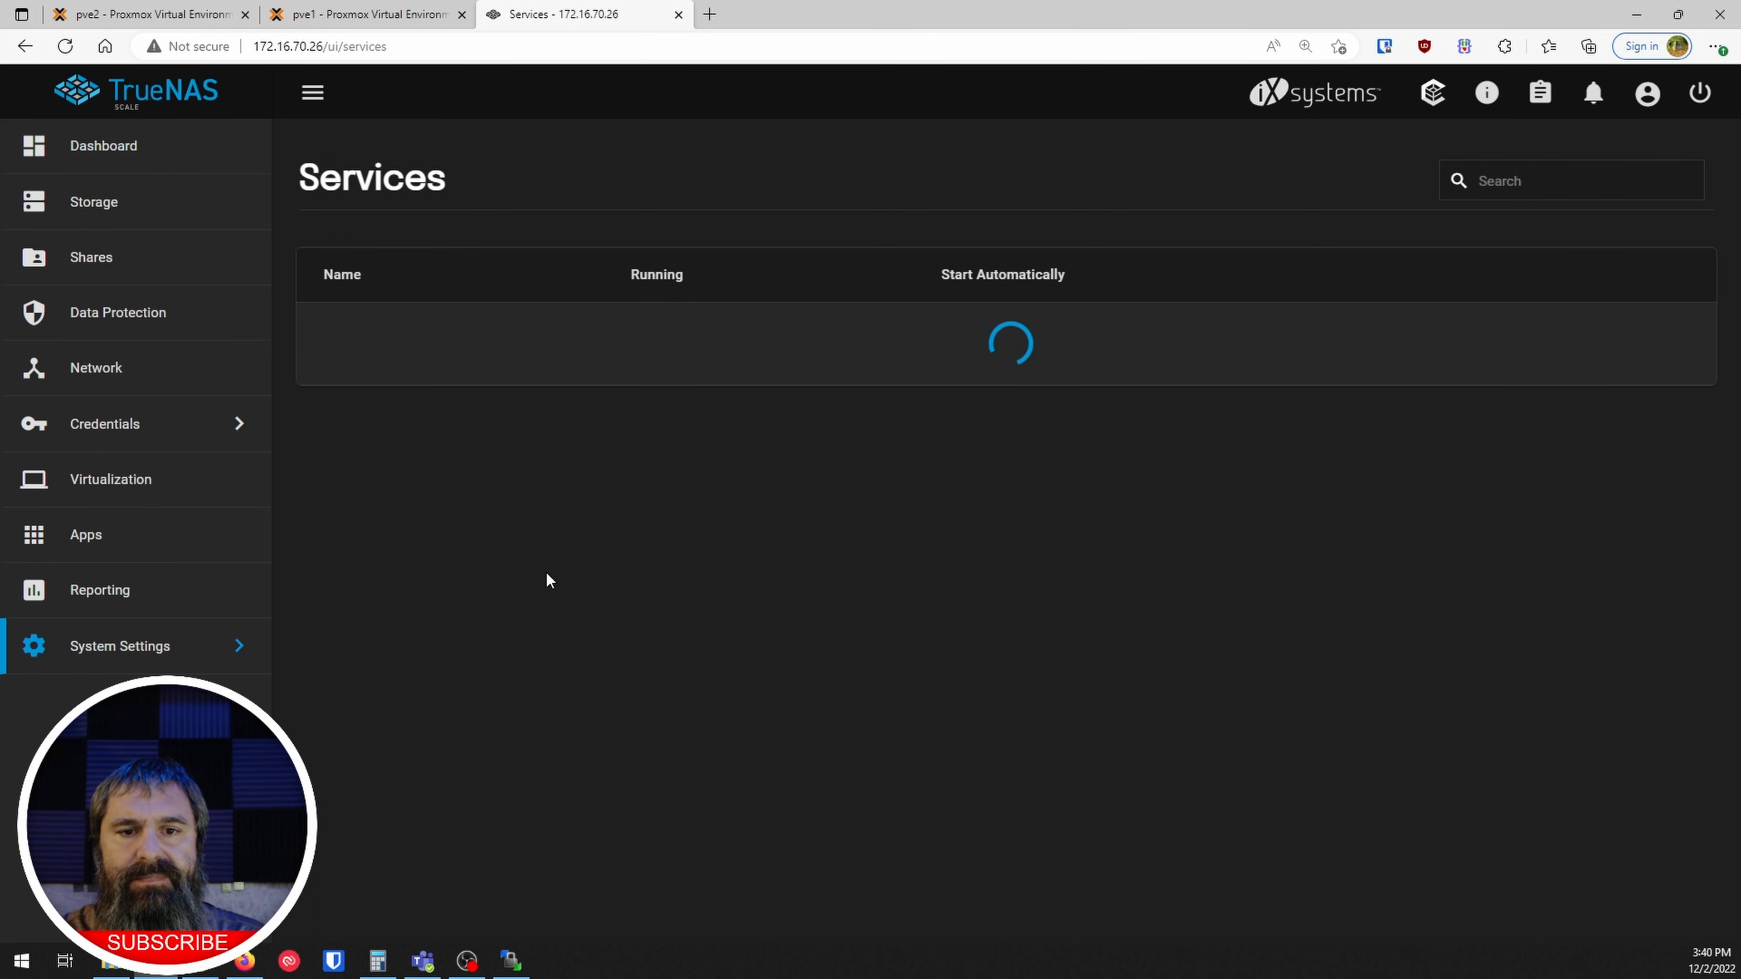
{"action": "scroll", "coordinate": [638, 697], "scroll_direction": "down", "scroll_amount": 3}
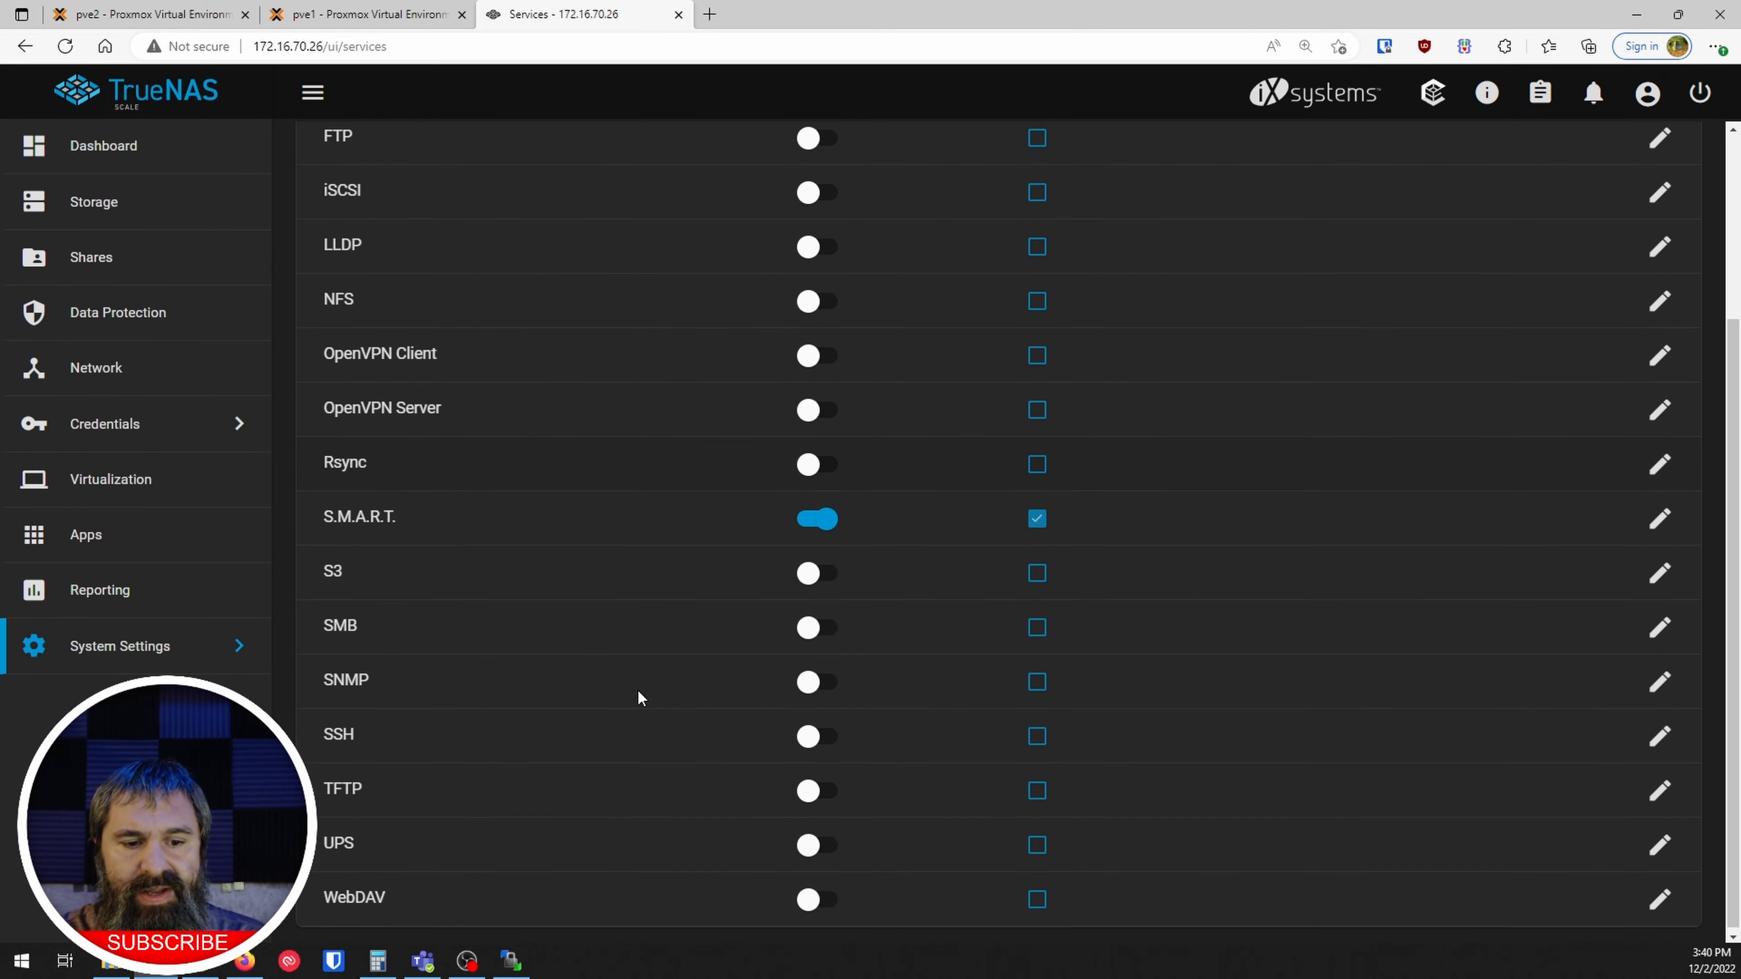
{"action": "left_click", "coordinate": [815, 731]}
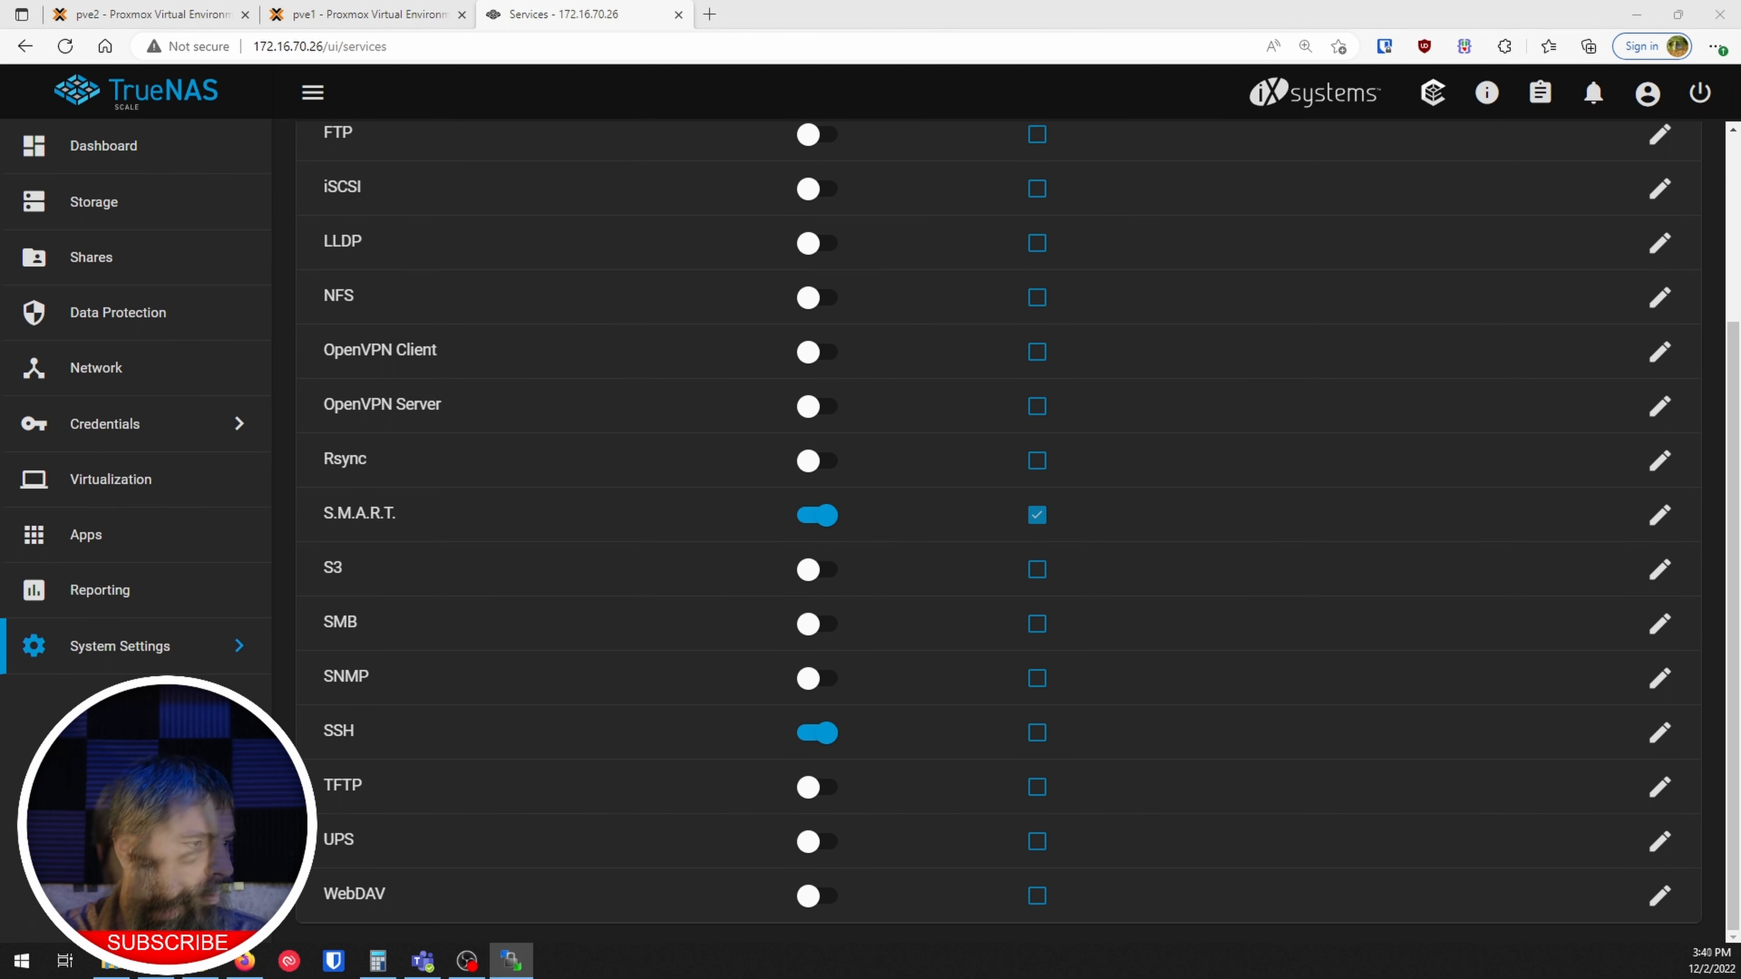
- In WinSCP, connect over SFTP to 172.16.70.26 on port 22 as root with the account password, accepting the server's host key
{"action": "left_click_drag", "start_coordinate": [0, 747], "coordinate": [759, 287]}
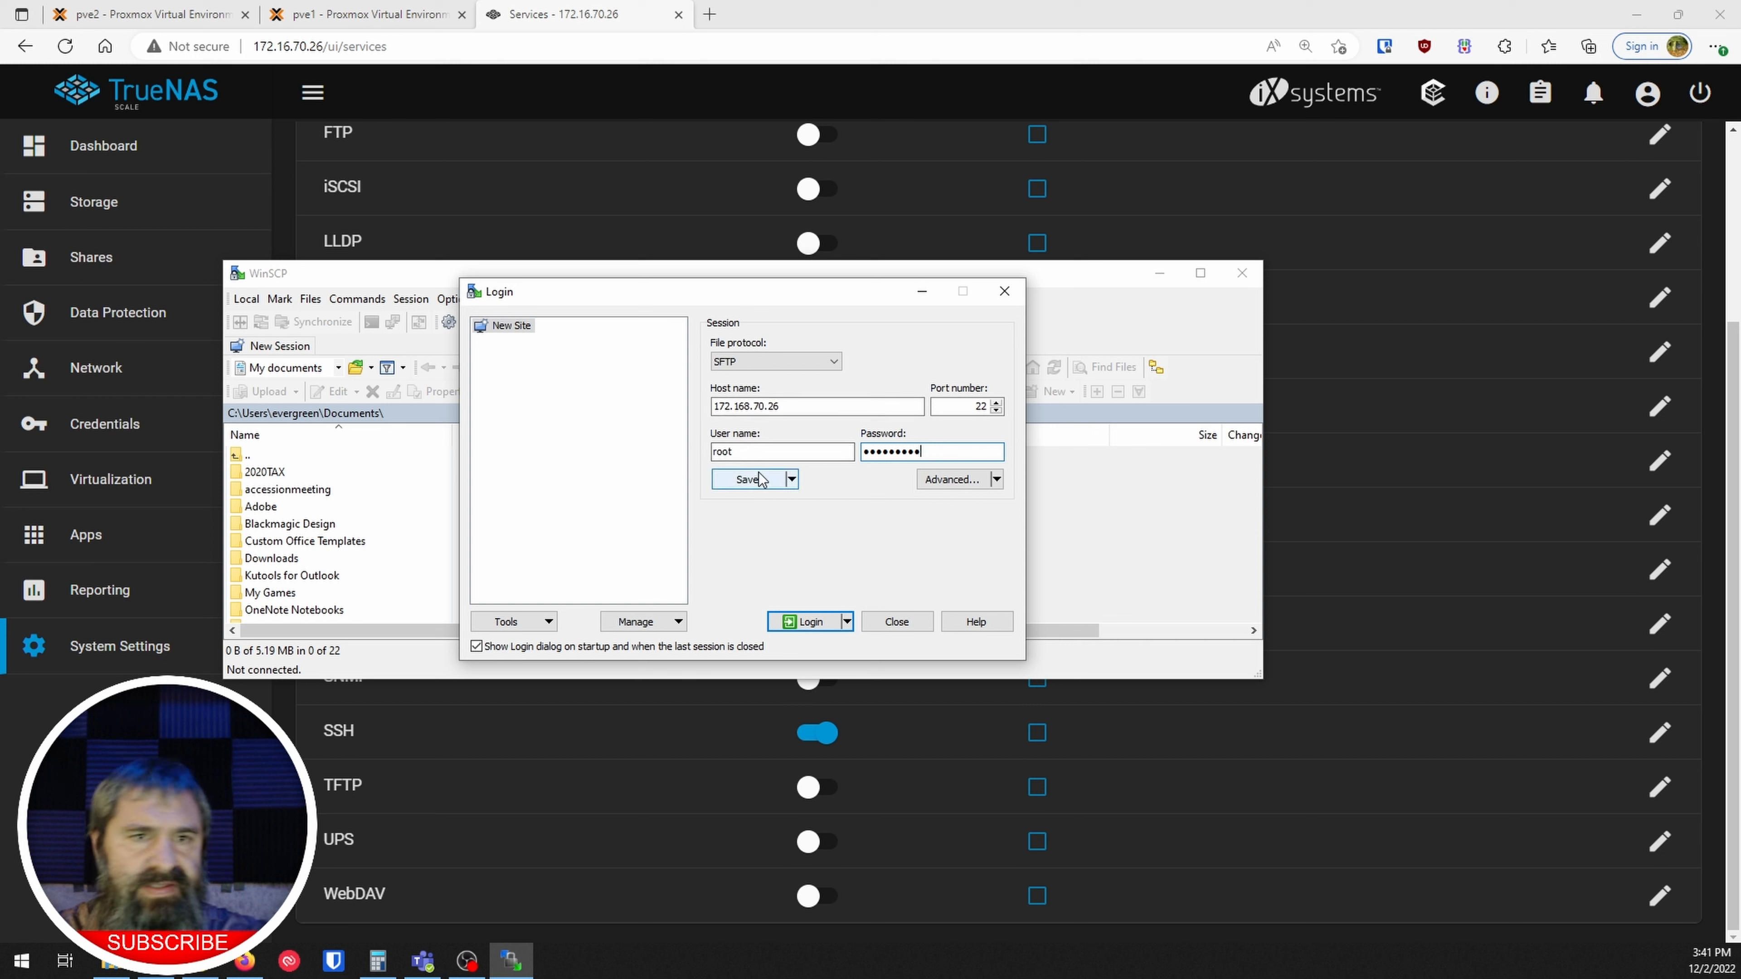
{"action": "left_click", "coordinate": [750, 407]}
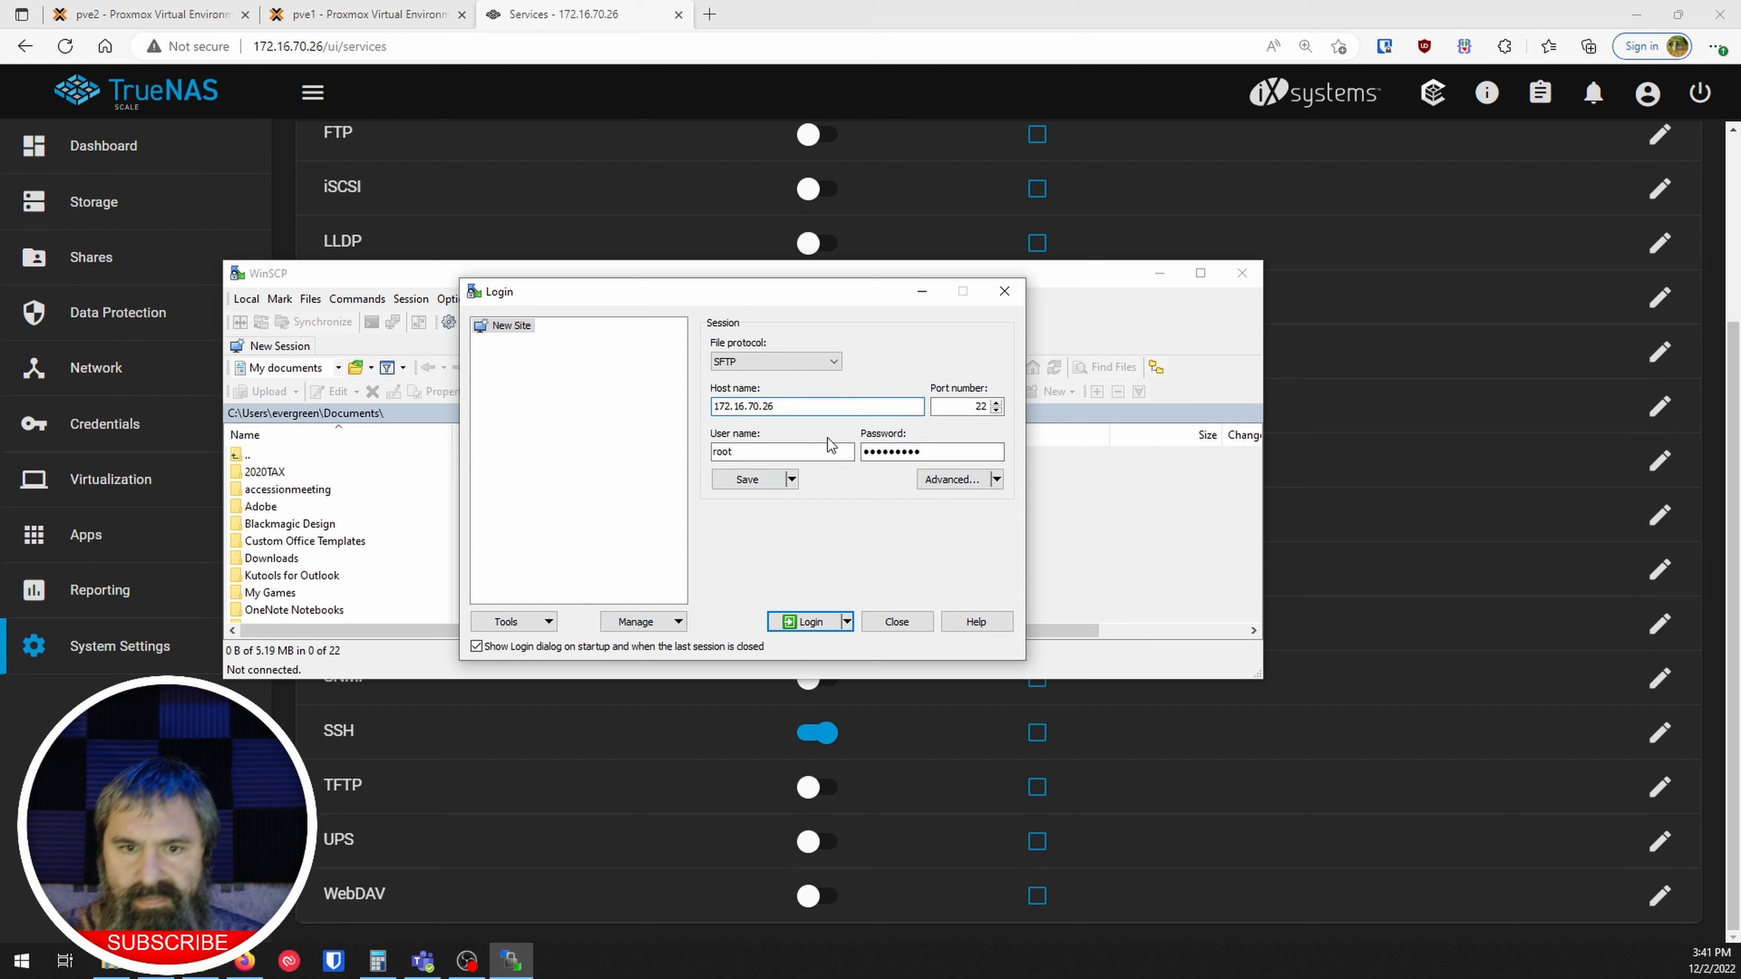
{"action": "left_click", "coordinate": [805, 621]}
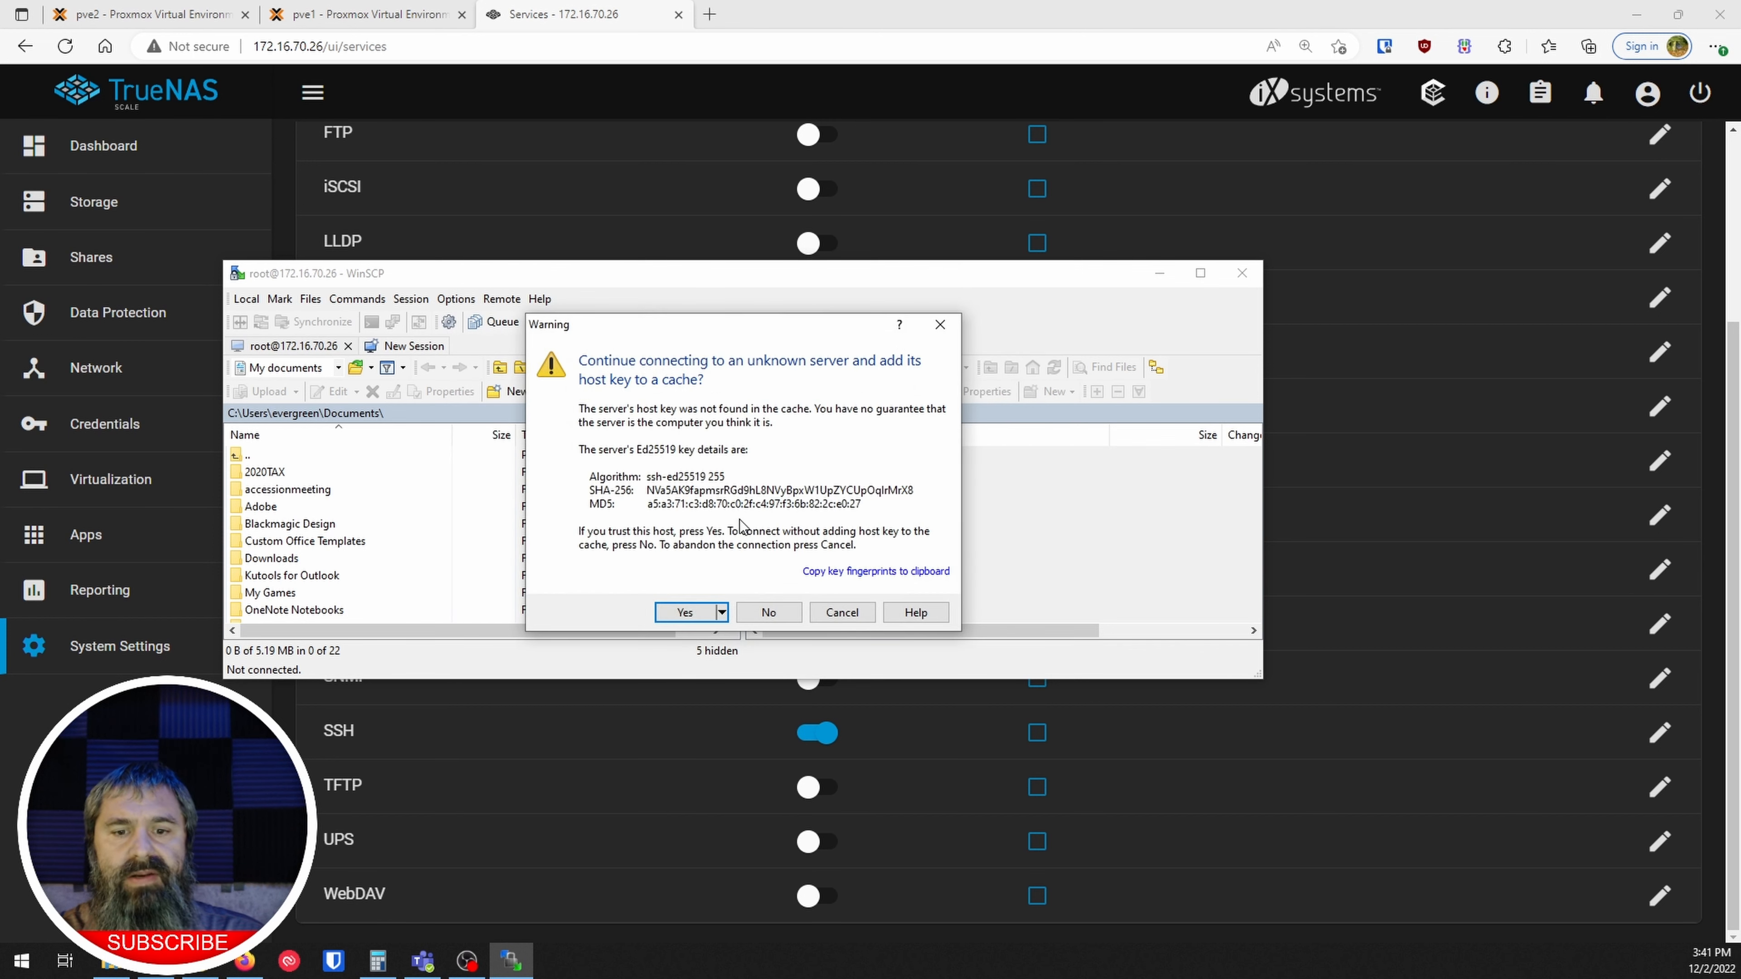
{"action": "left_click", "coordinate": [686, 612]}
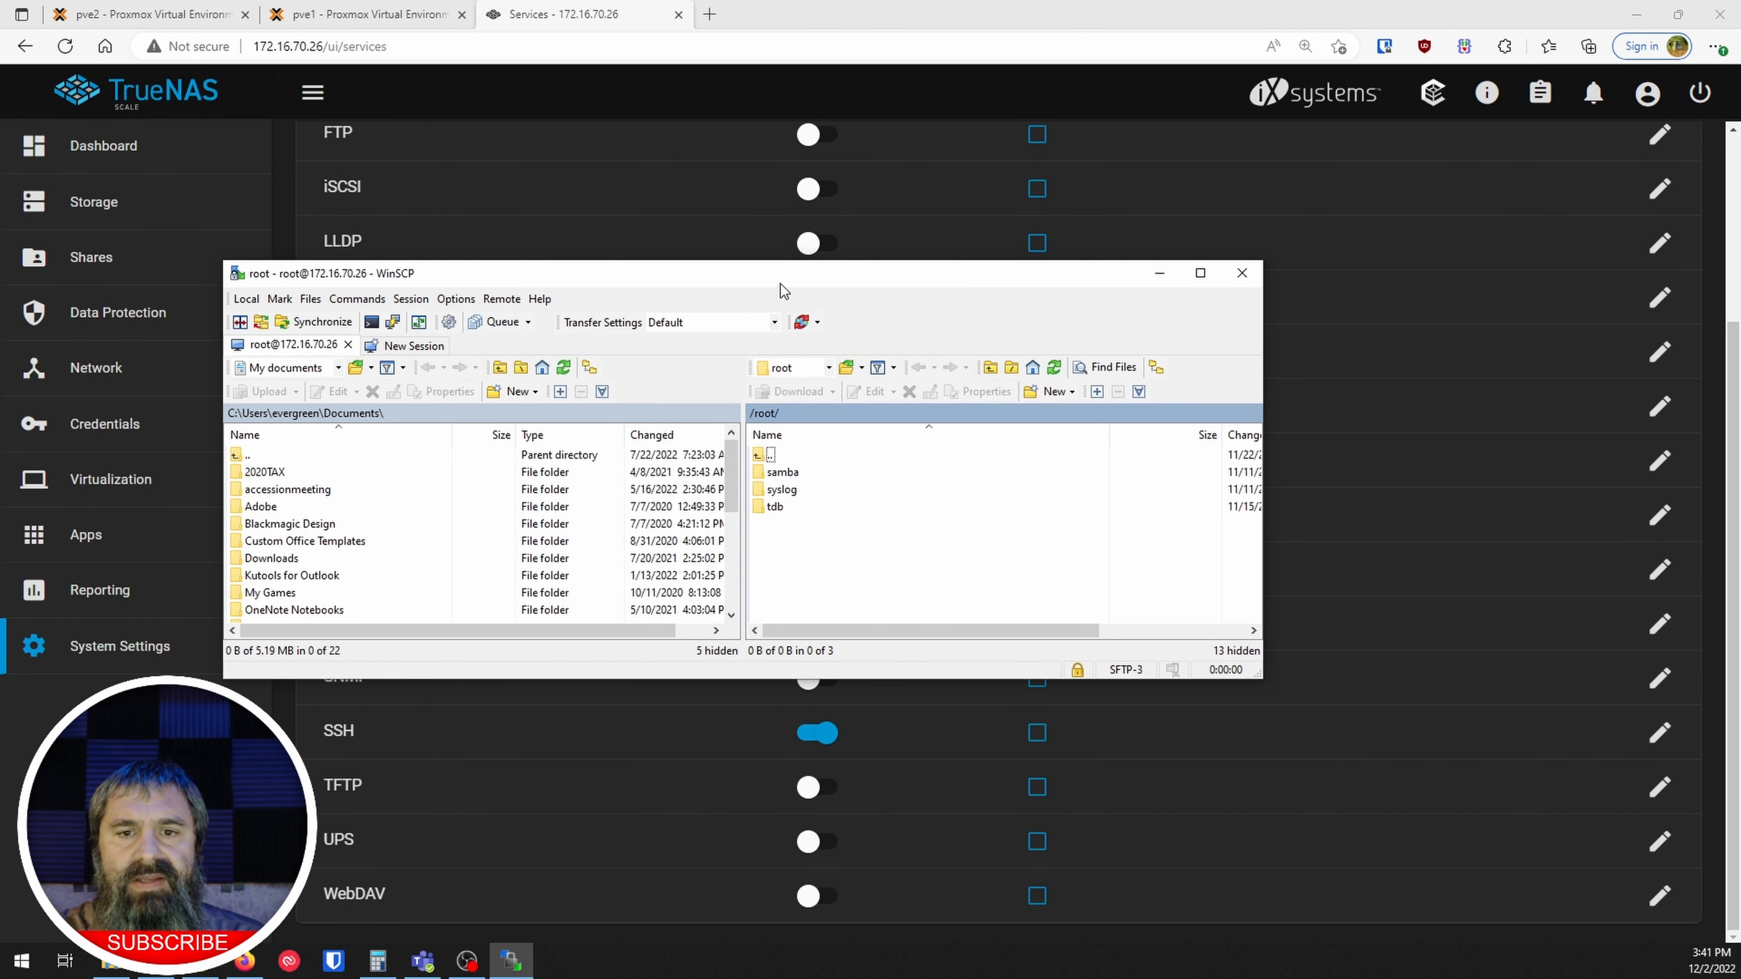
- Upload virtio-win-0.1.171.iso from the local demo20221202 folder to /mnt/Tank/VMs/ on the server
{"action": "double_click", "coordinate": [771, 455]}
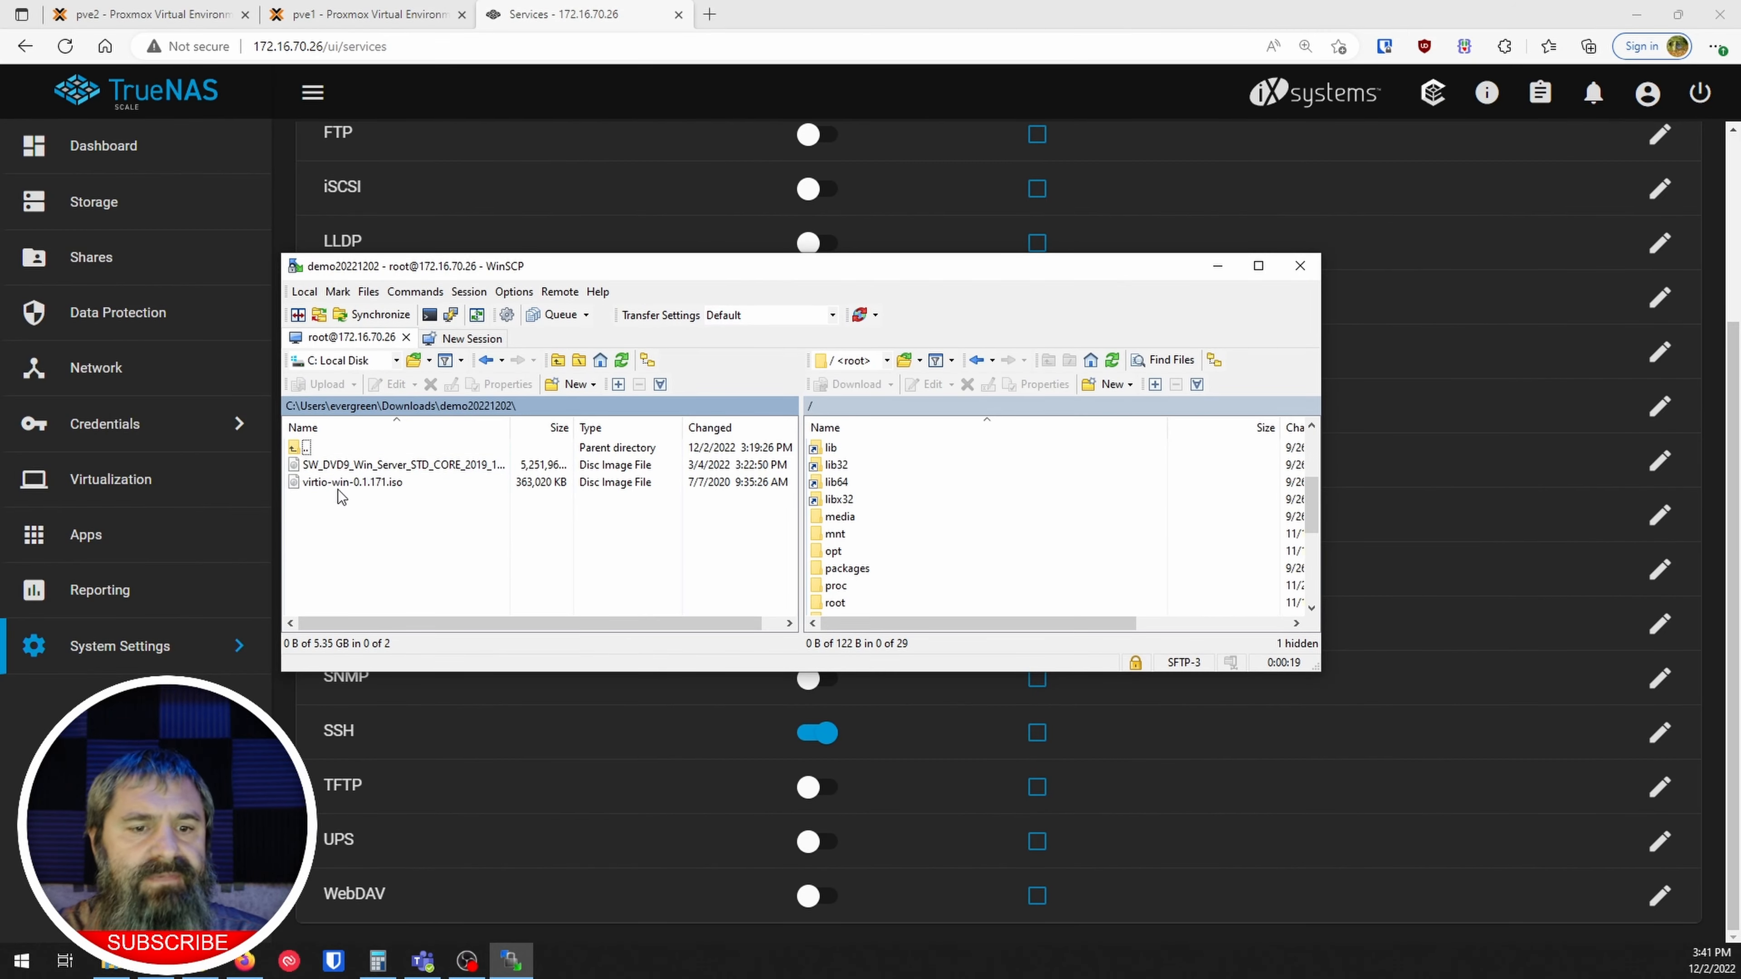
{"action": "left_click", "coordinate": [337, 488]}
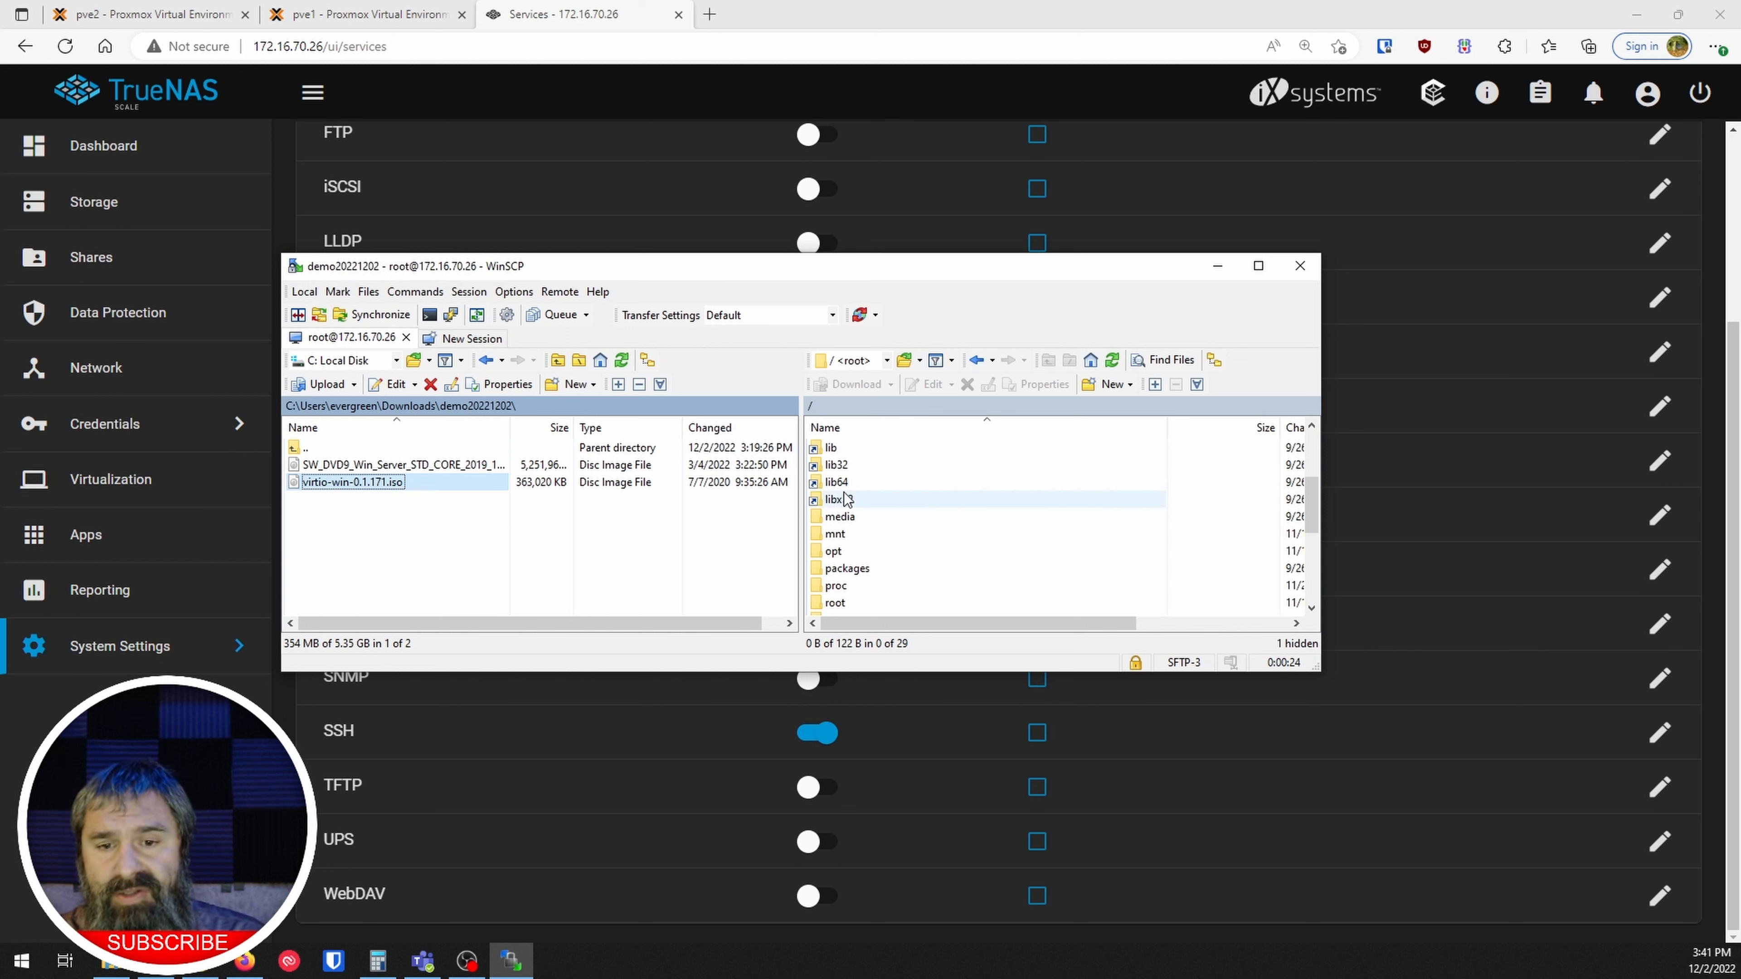
{"action": "double_click", "coordinate": [835, 535]}
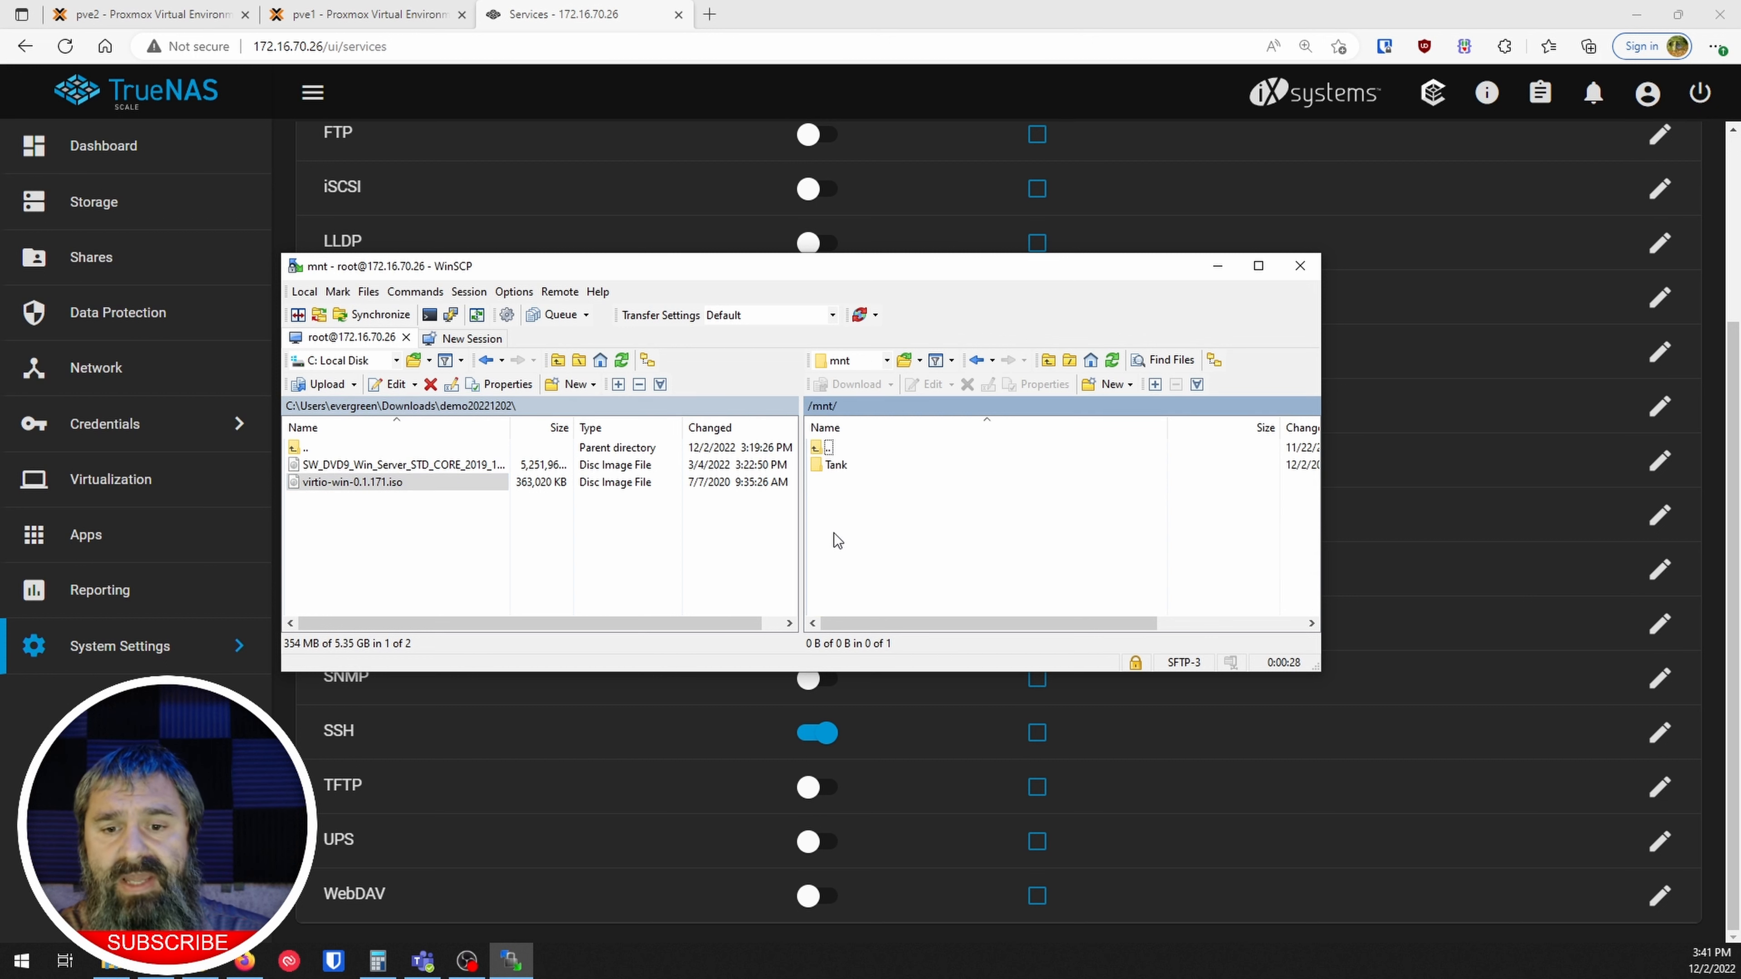
{"action": "double_click", "coordinate": [842, 466]}
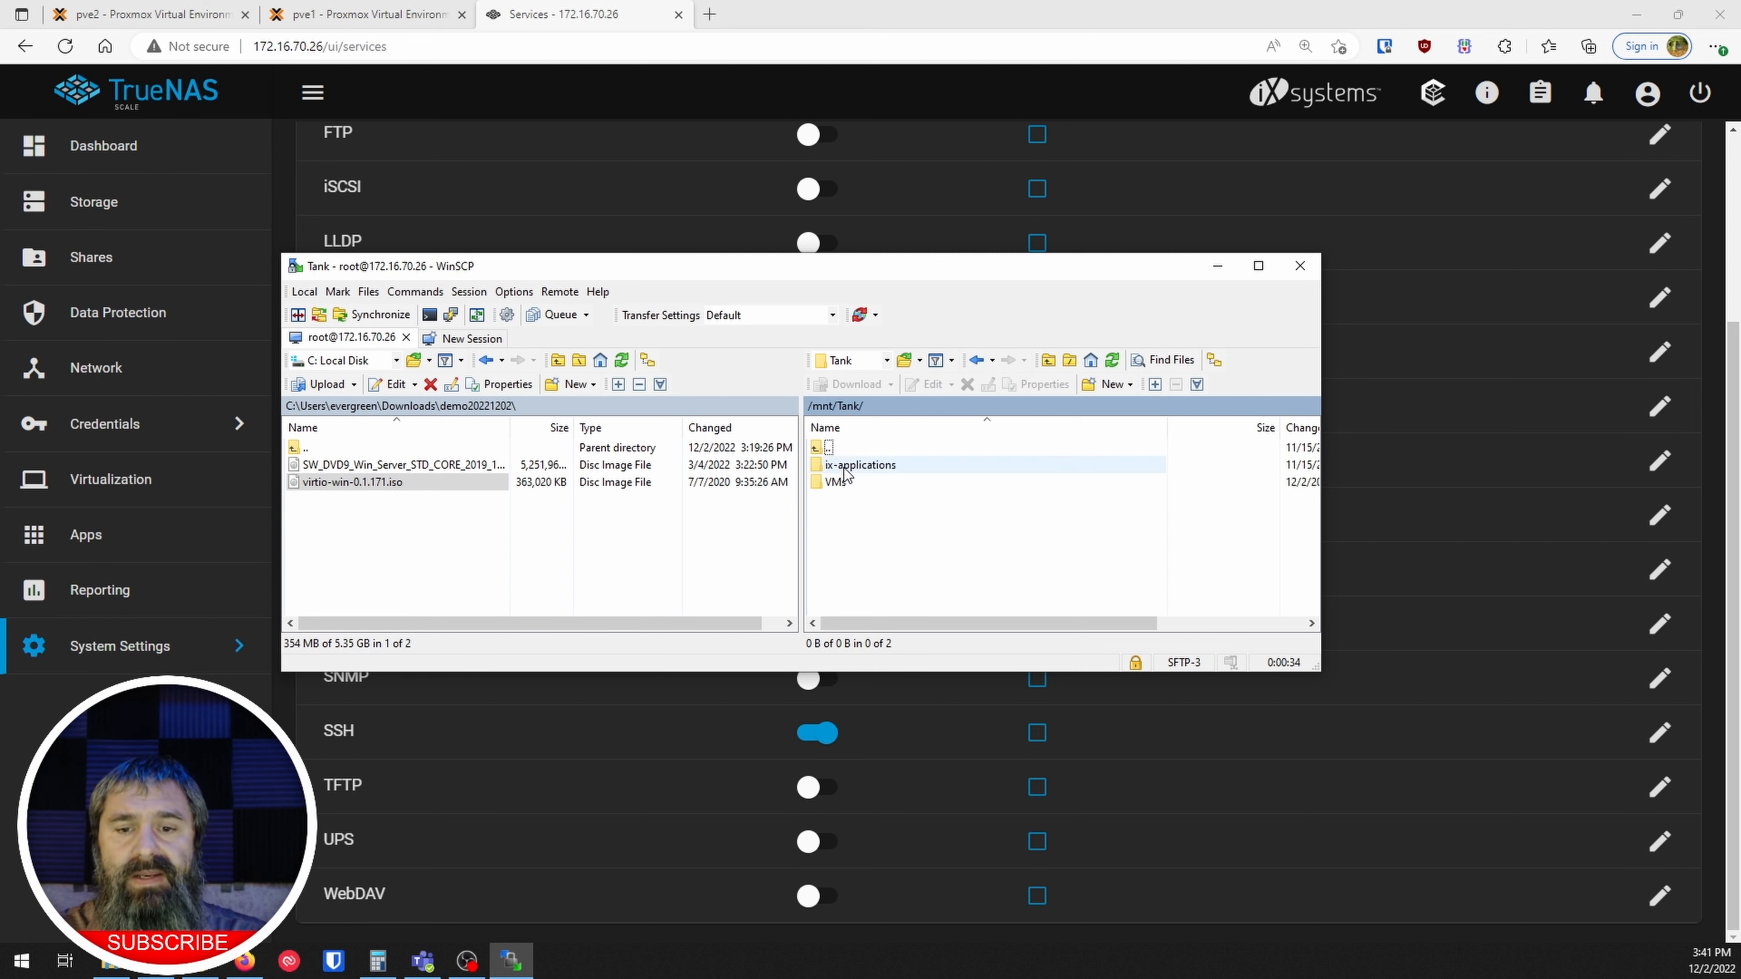
{"action": "double_click", "coordinate": [835, 482]}
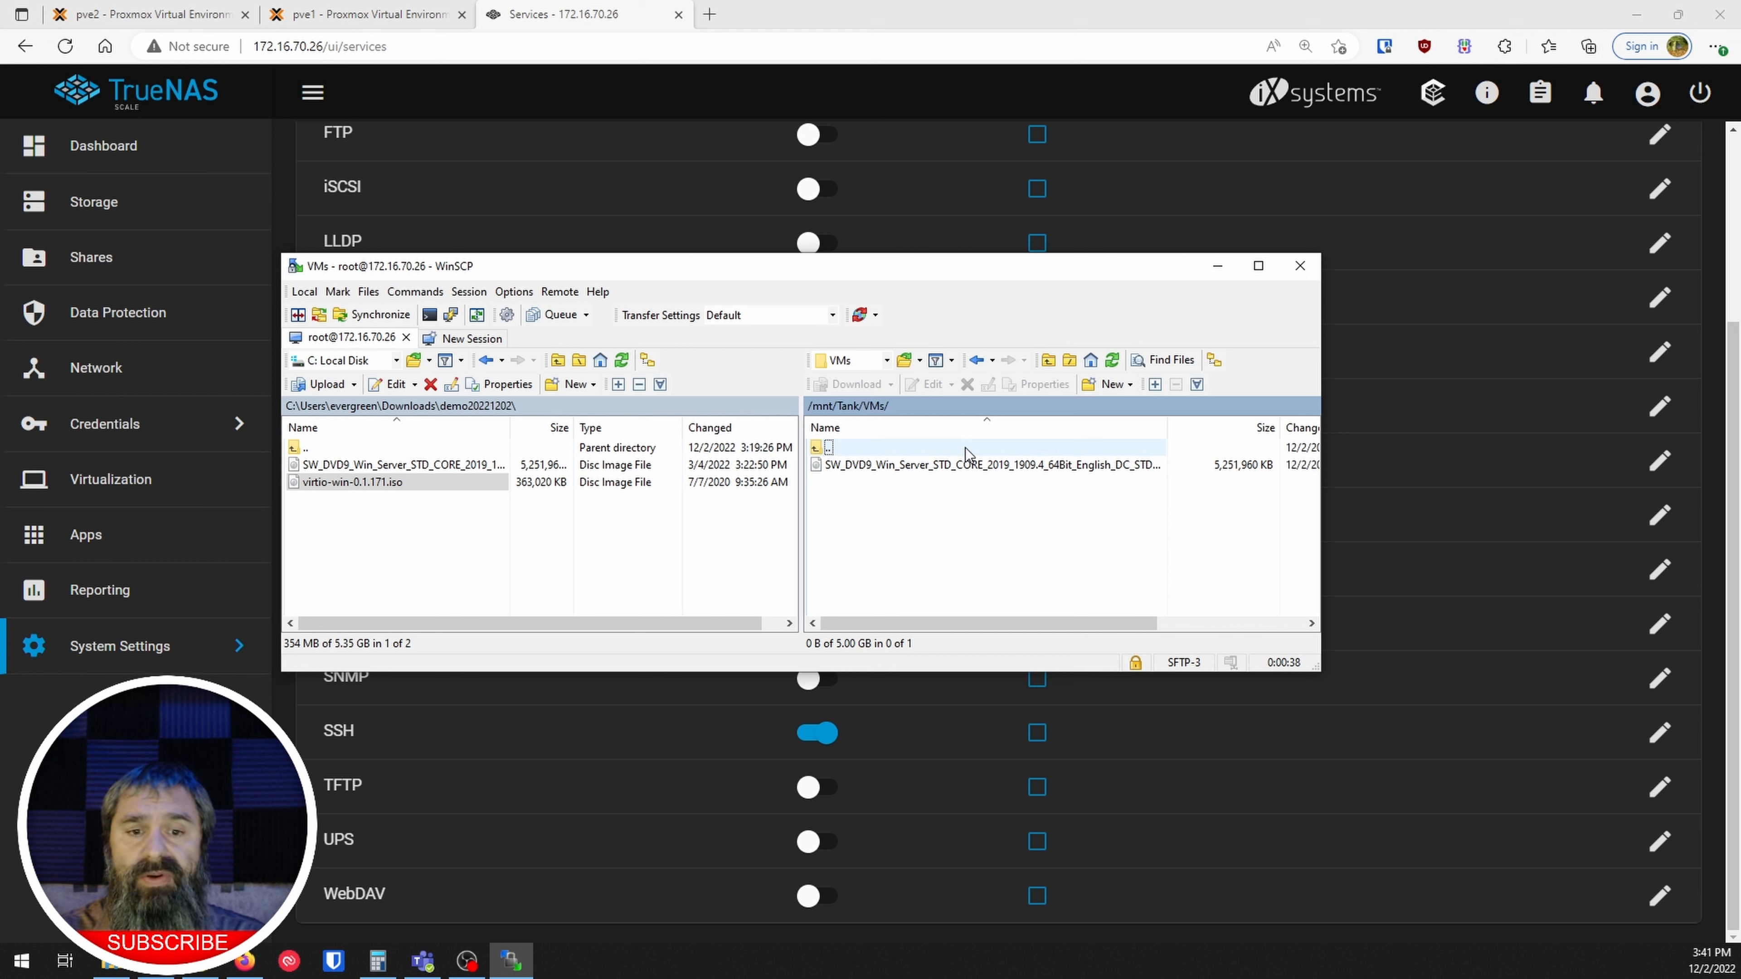
{"action": "left_click", "coordinate": [348, 485]}
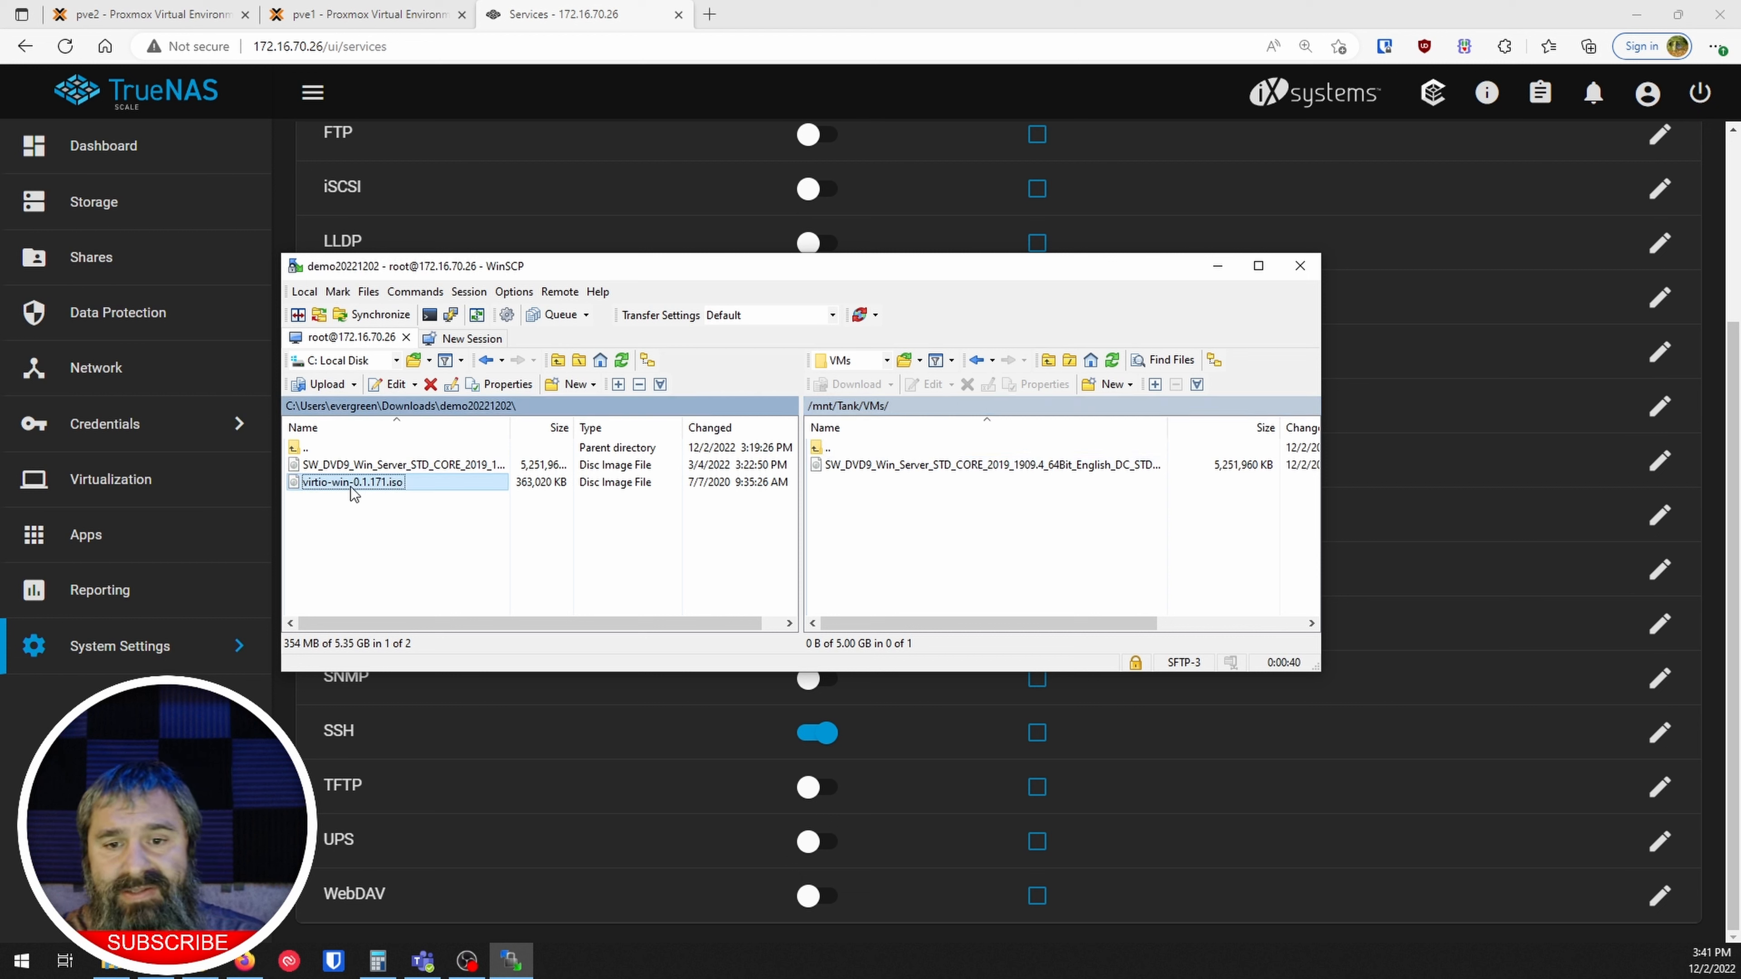
{"action": "left_click_drag", "start_coordinate": [353, 493], "coordinate": [948, 552]}
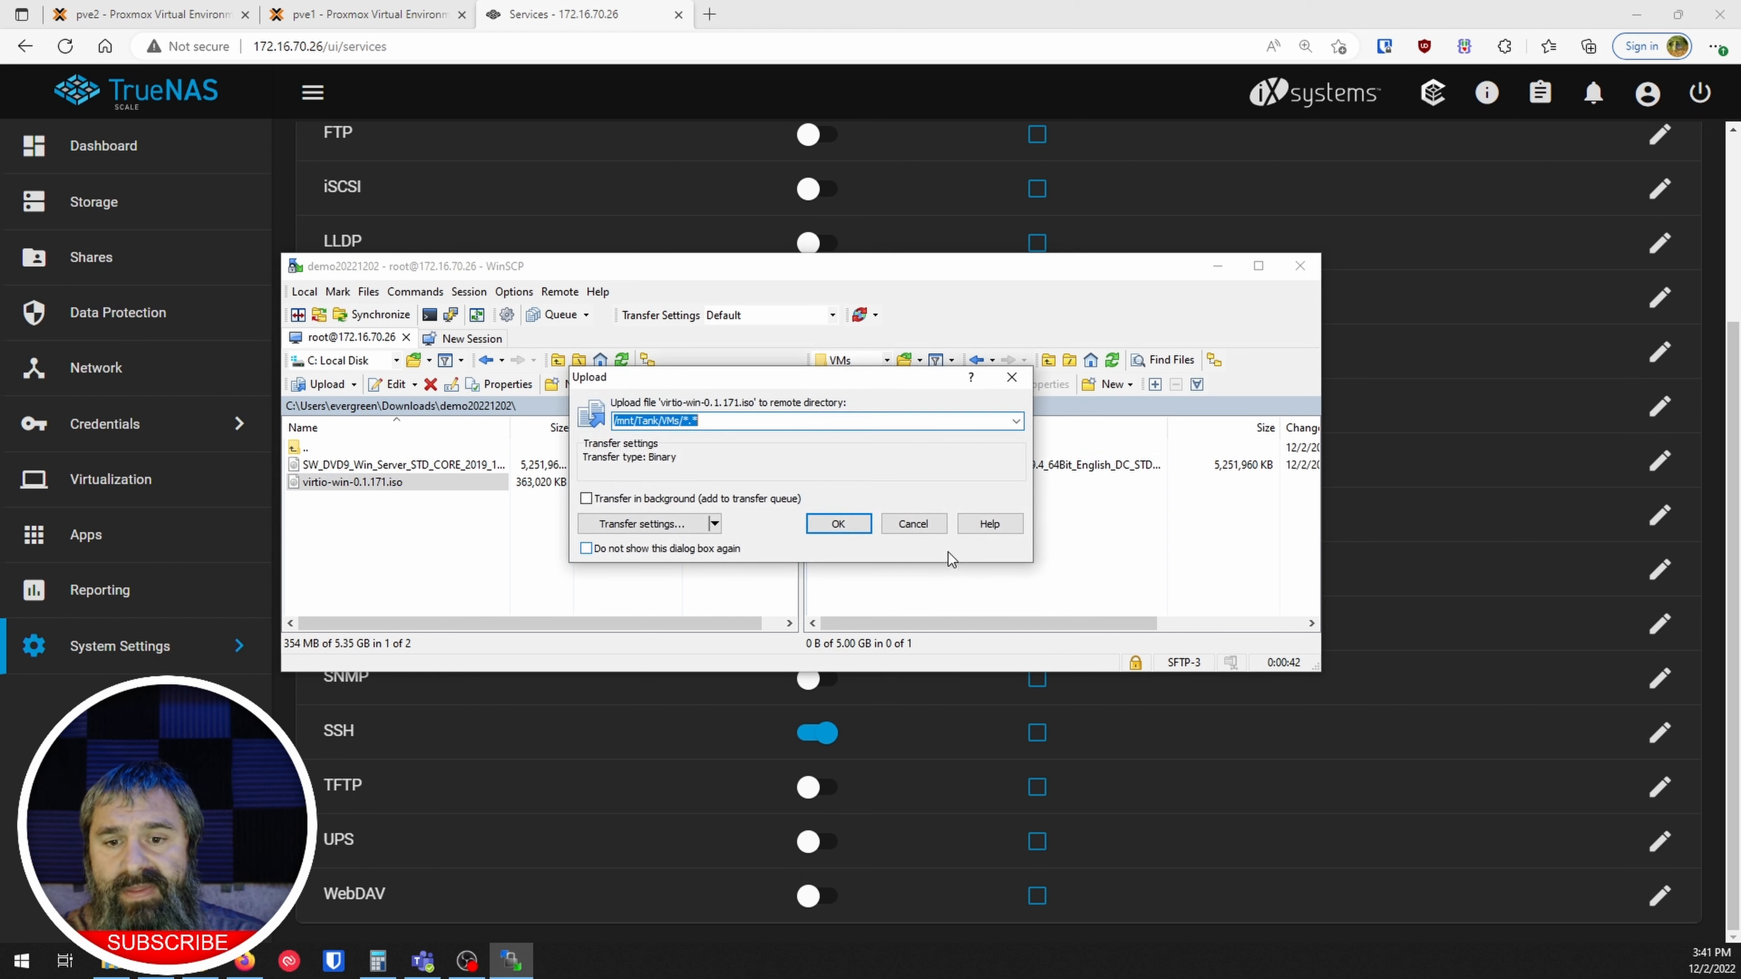
{"action": "left_click", "coordinate": [838, 524]}
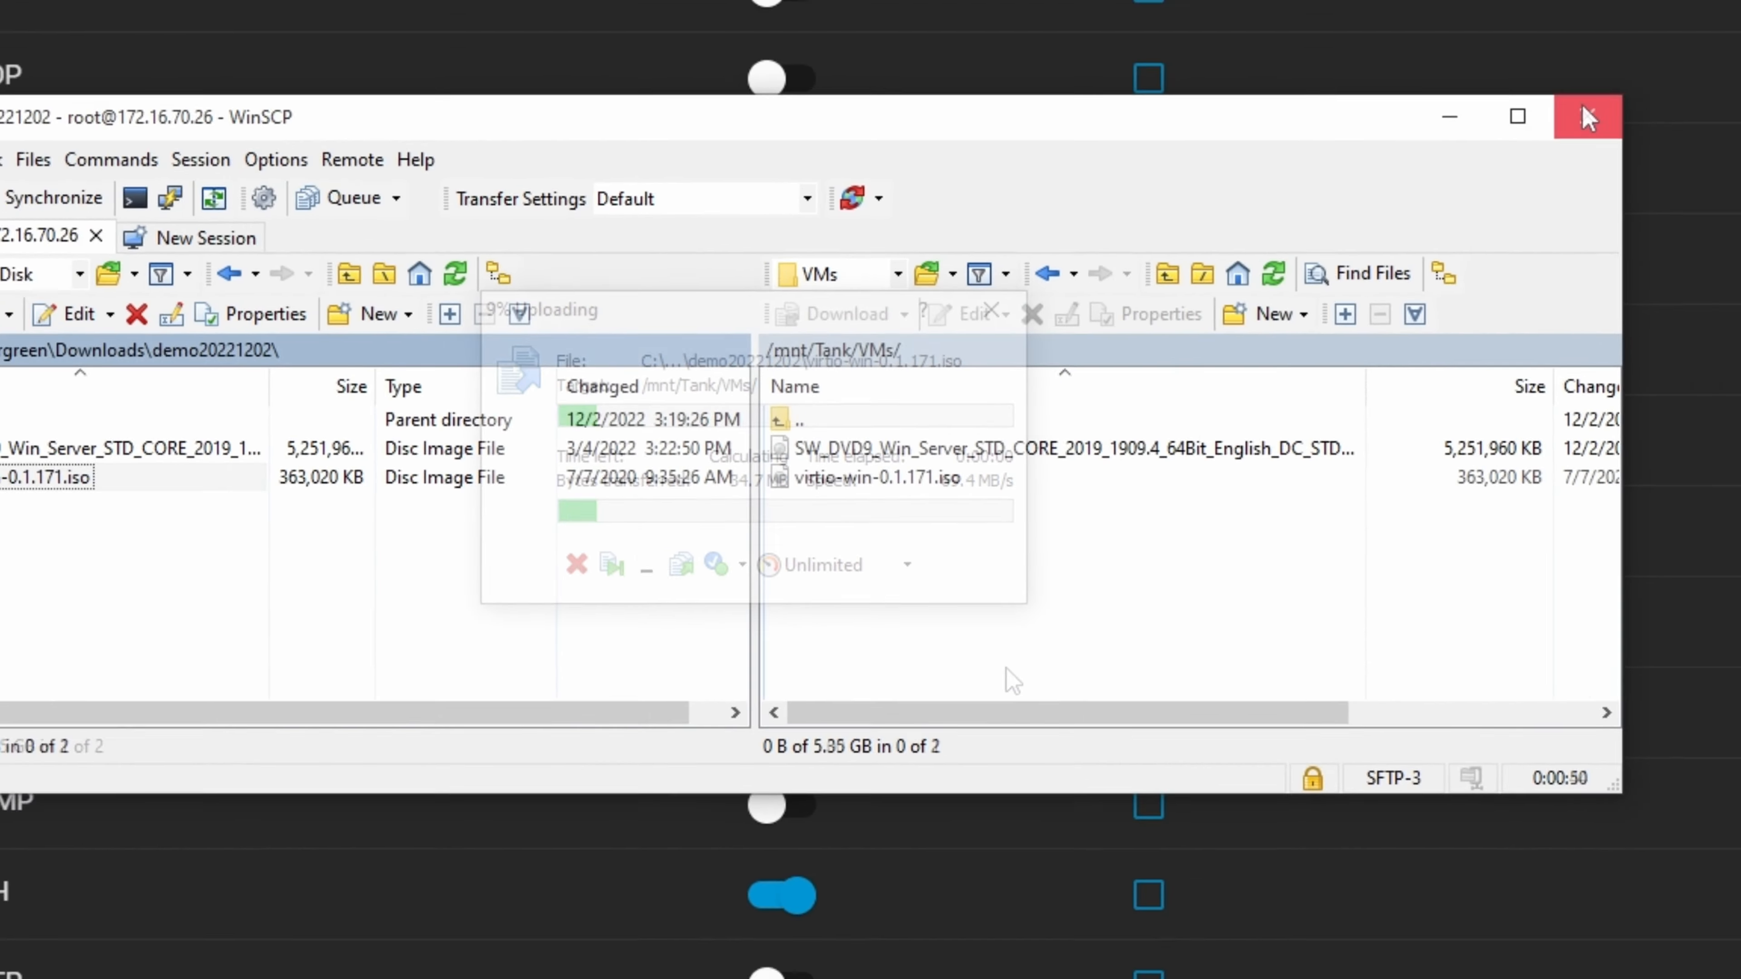
- Close WinSCP without saving a workspace and stop the SSH service in TrueNAS
{"action": "left_click", "coordinate": [1300, 266]}
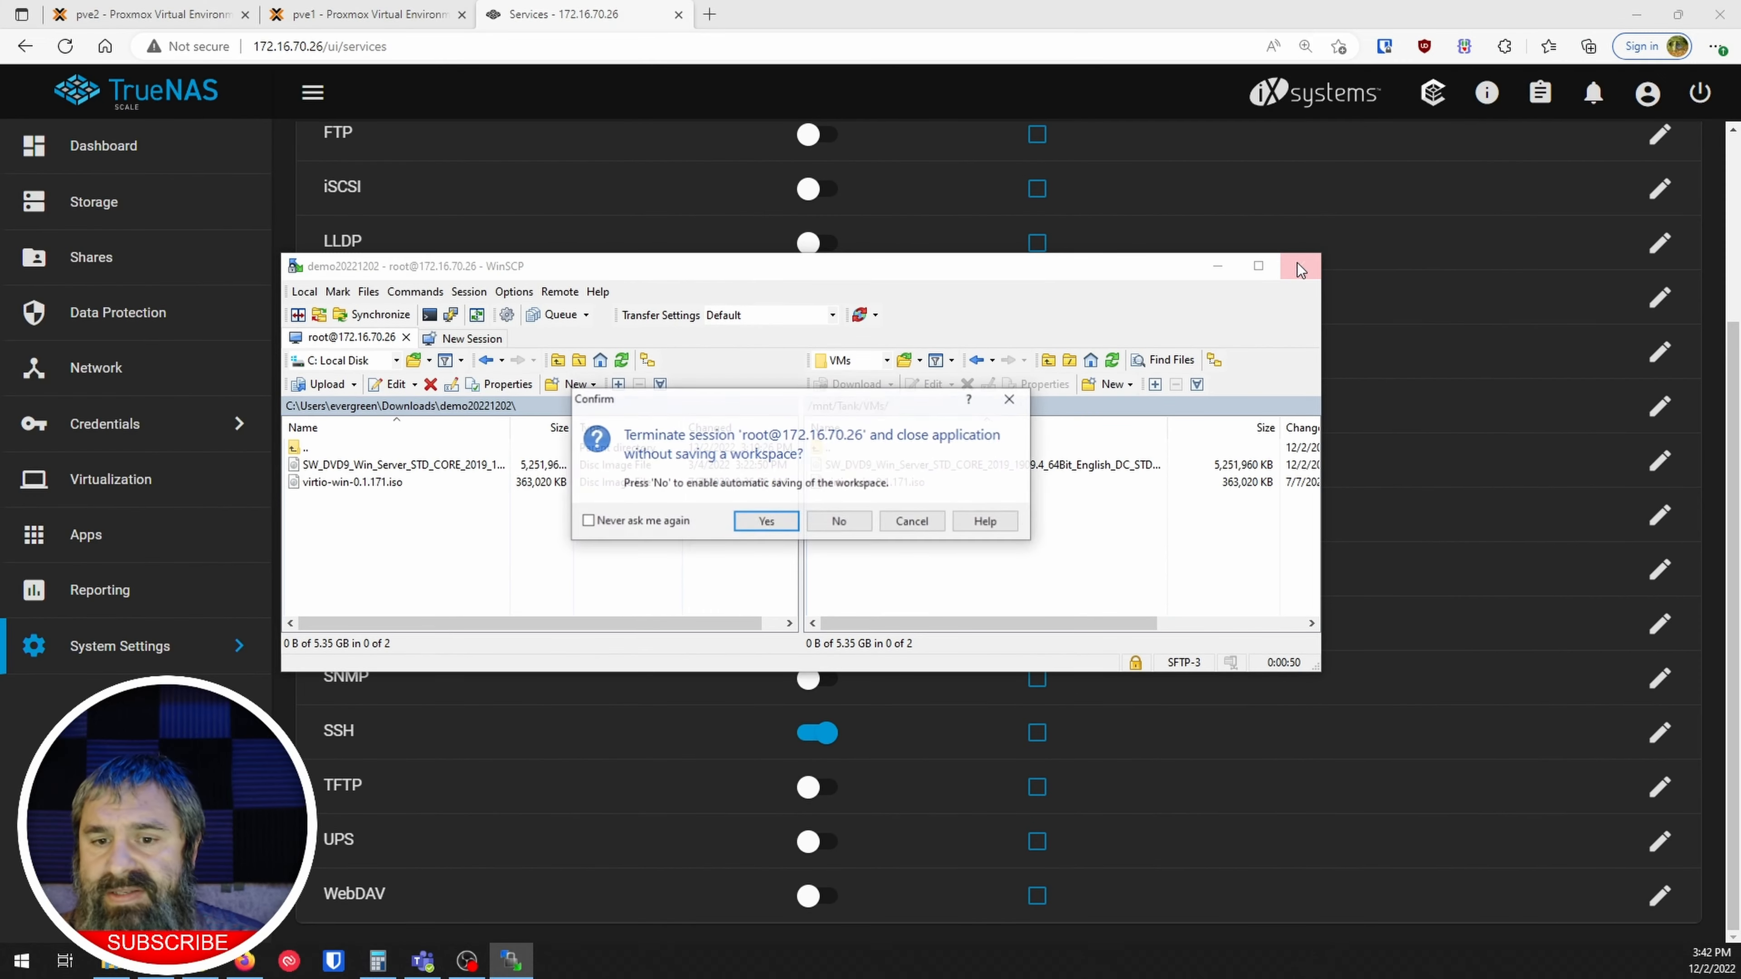
{"action": "left_click", "coordinate": [771, 521]}
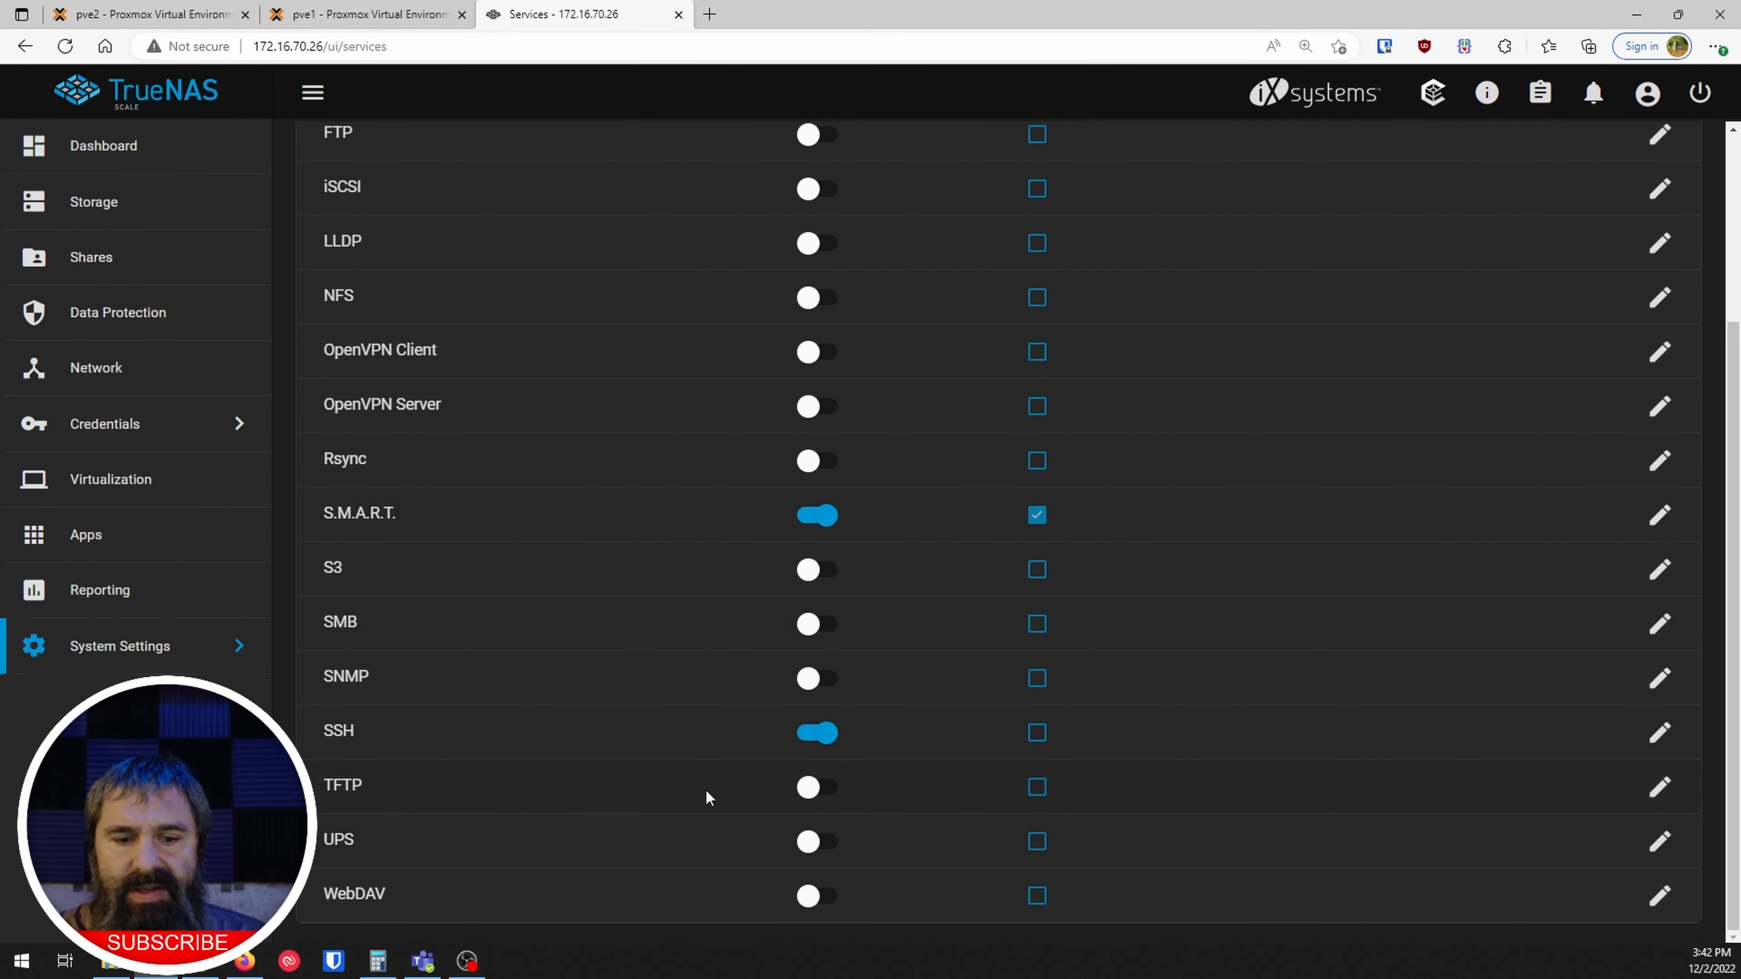
{"action": "left_click", "coordinate": [817, 732]}
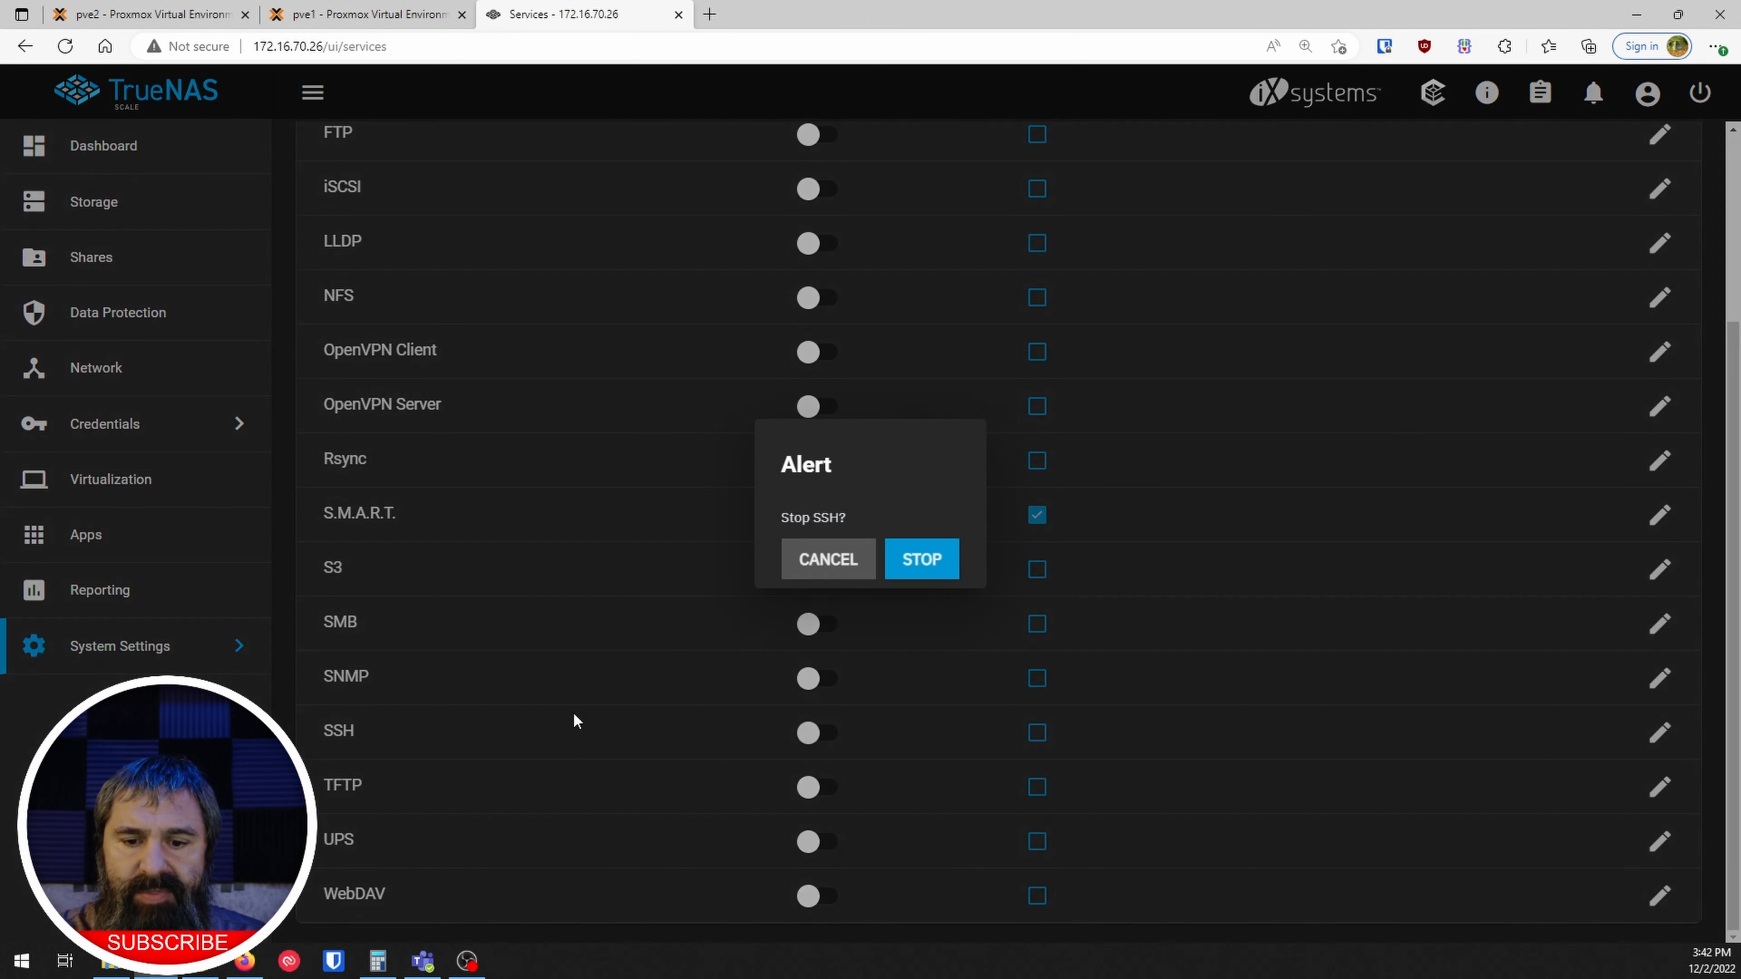
{"action": "left_click", "coordinate": [891, 573]}
- Set the CD-ROM path of srv2019's device 5 to /mnt/Tank/VMs/virtio-win-0.1.171.iso and save the device
{"action": "left_click", "coordinate": [107, 491]}
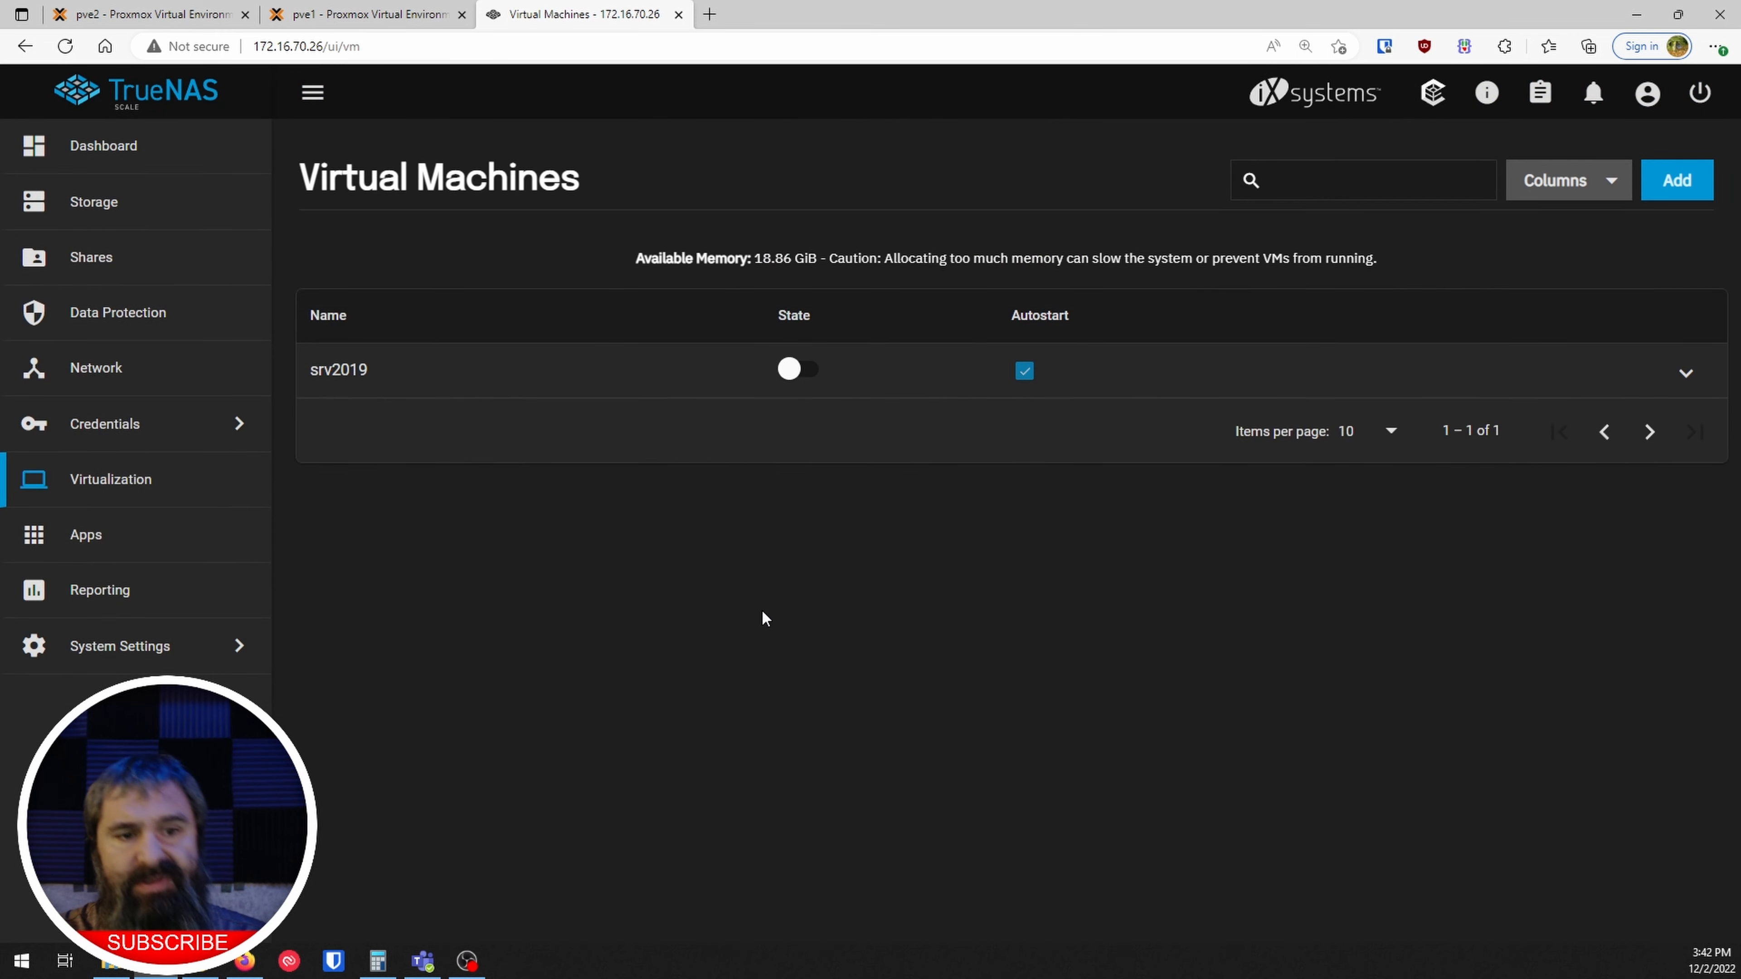
{"action": "left_click", "coordinate": [1684, 372]}
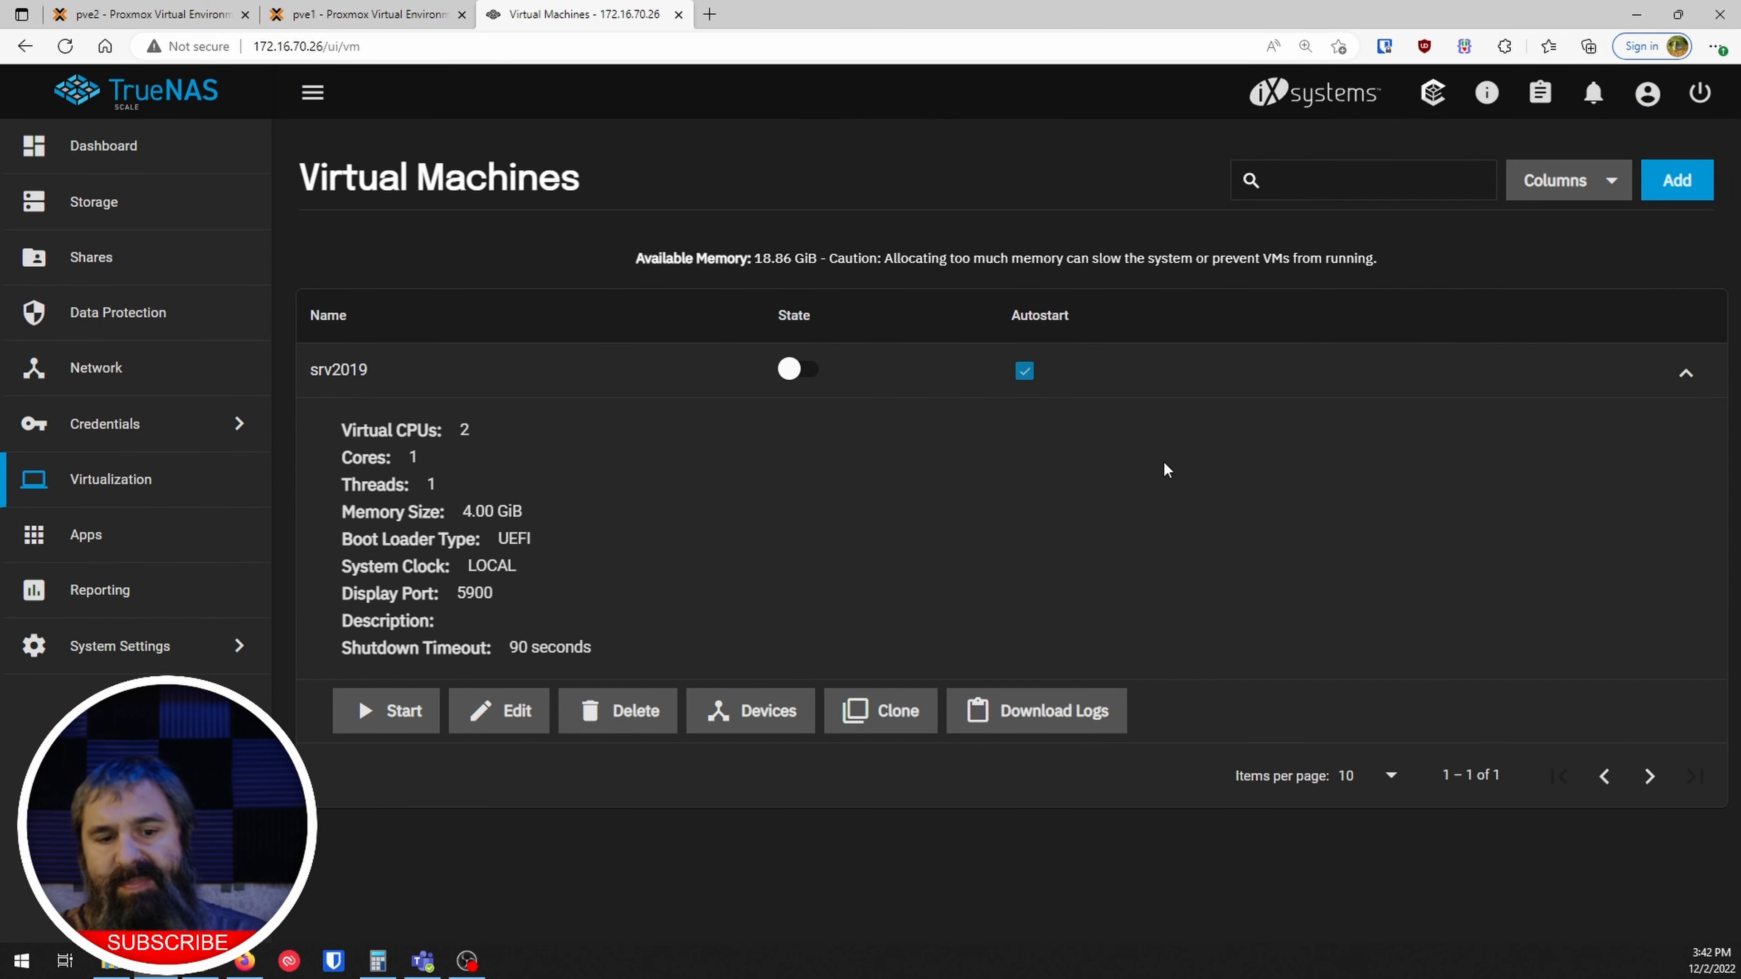
{"action": "left_click", "coordinate": [753, 716]}
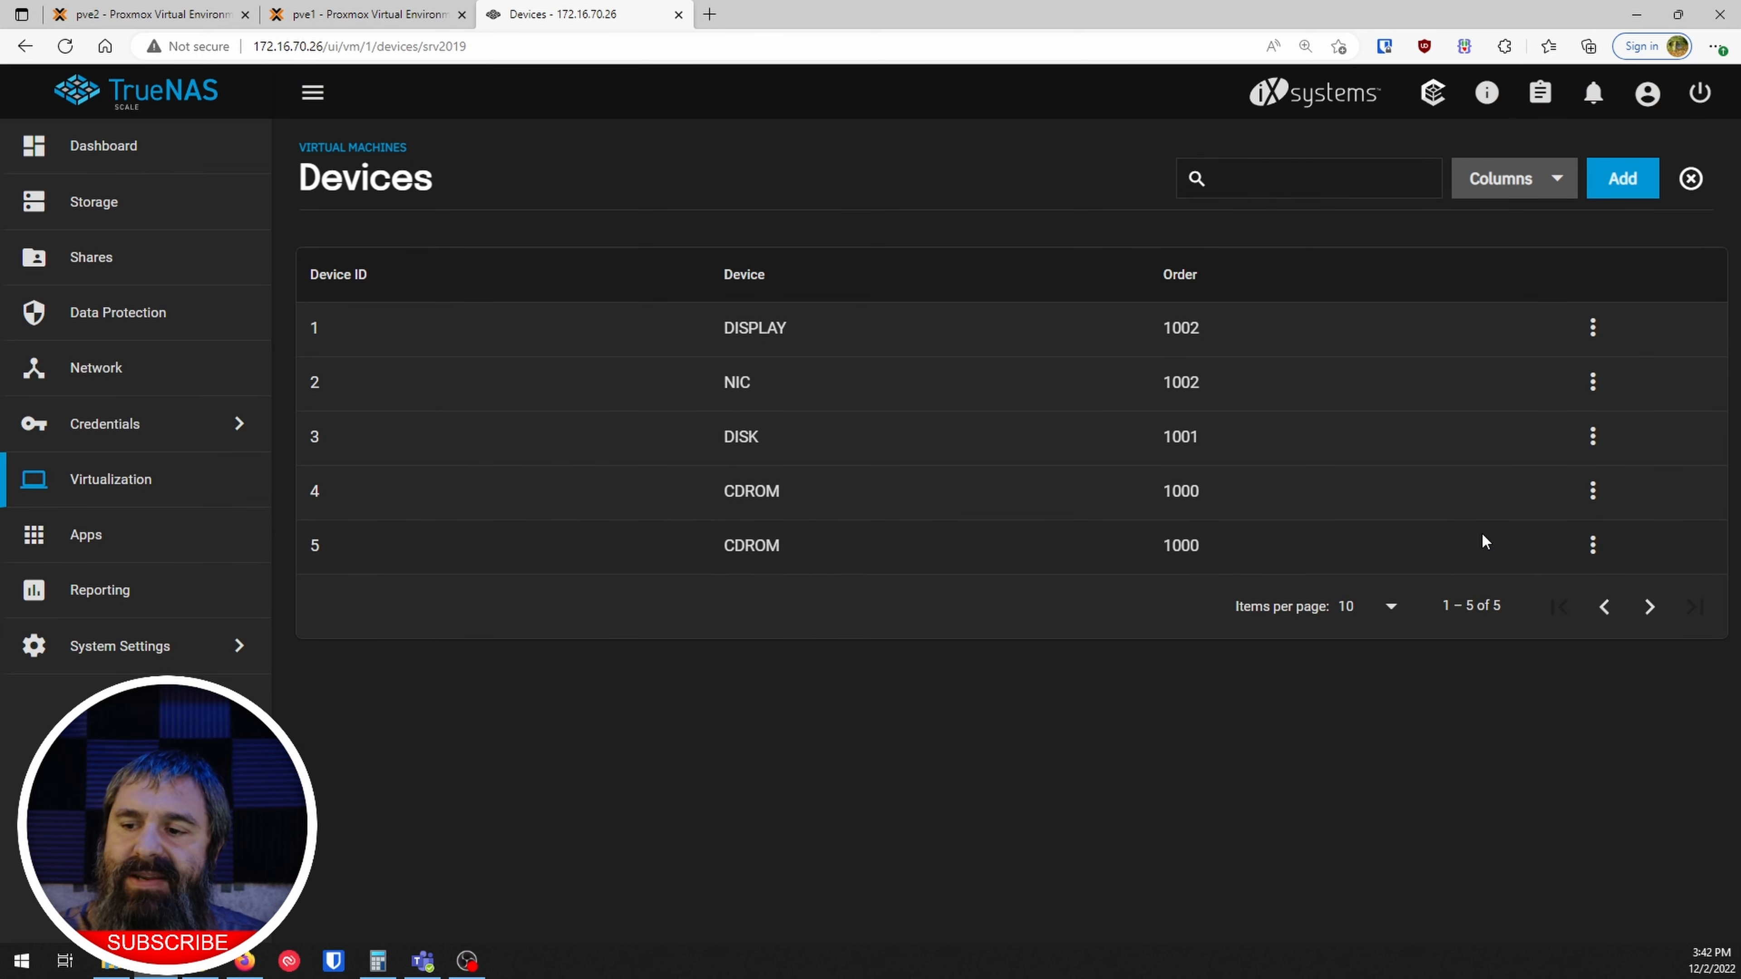
{"action": "left_click", "coordinate": [1592, 545]}
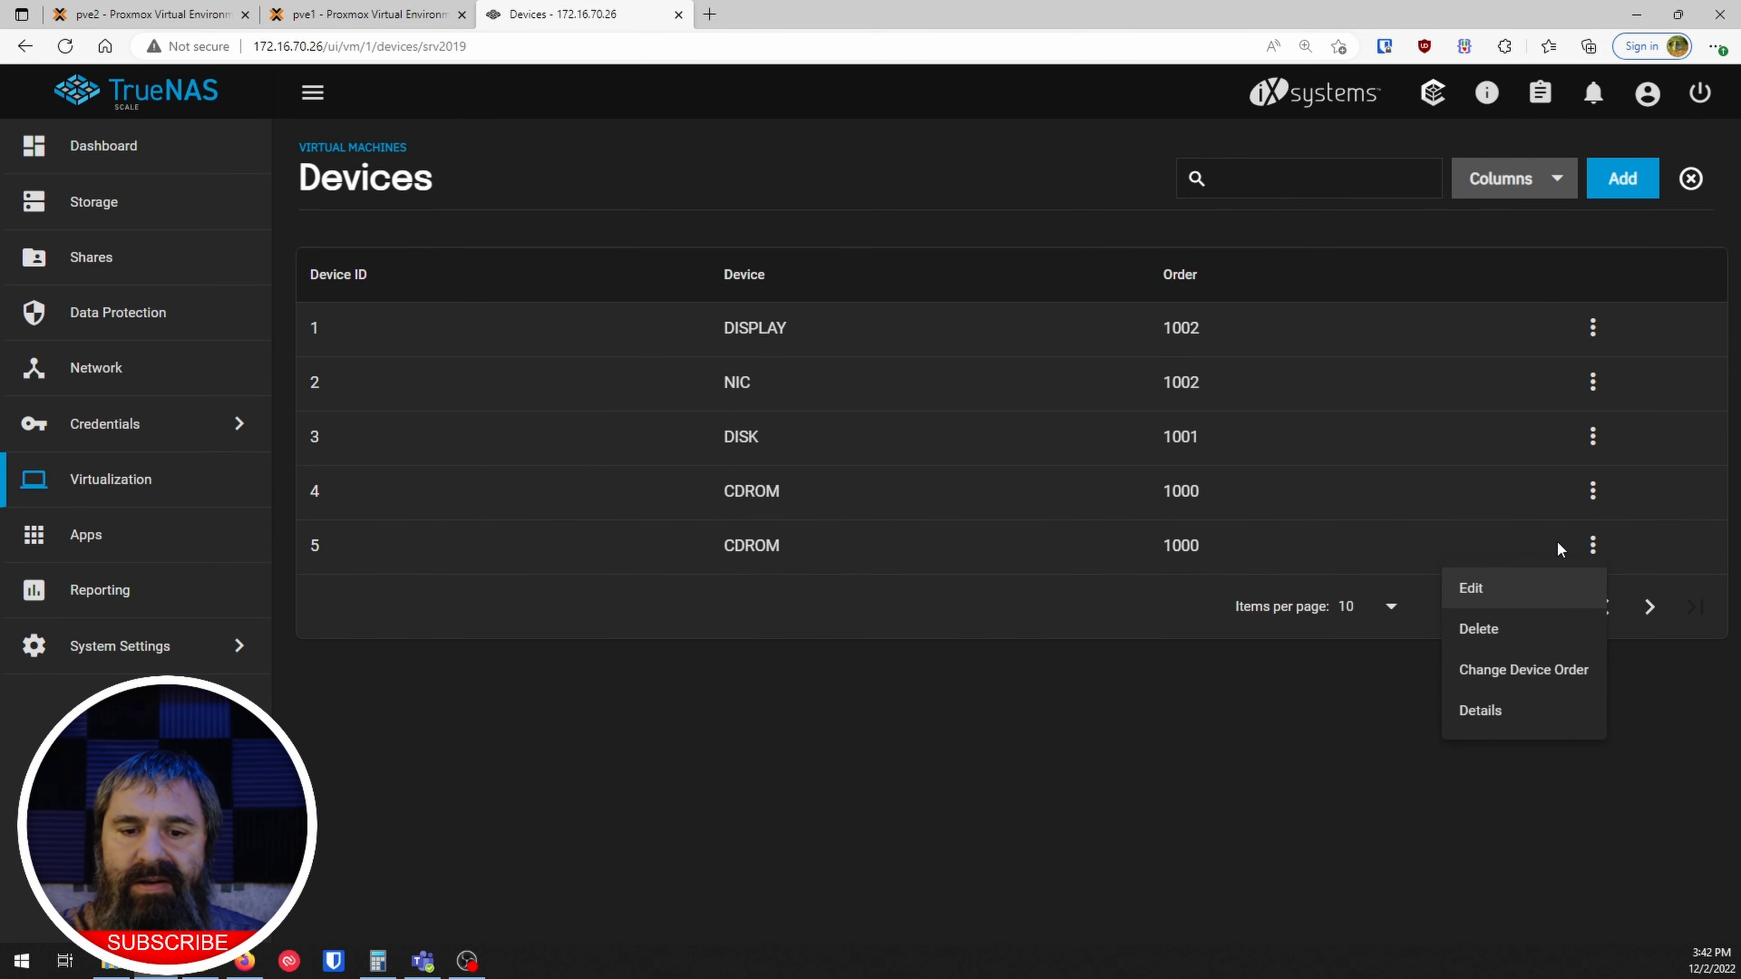
{"action": "left_click", "coordinate": [1494, 588]}
{"action": "left_click", "coordinate": [363, 449]}
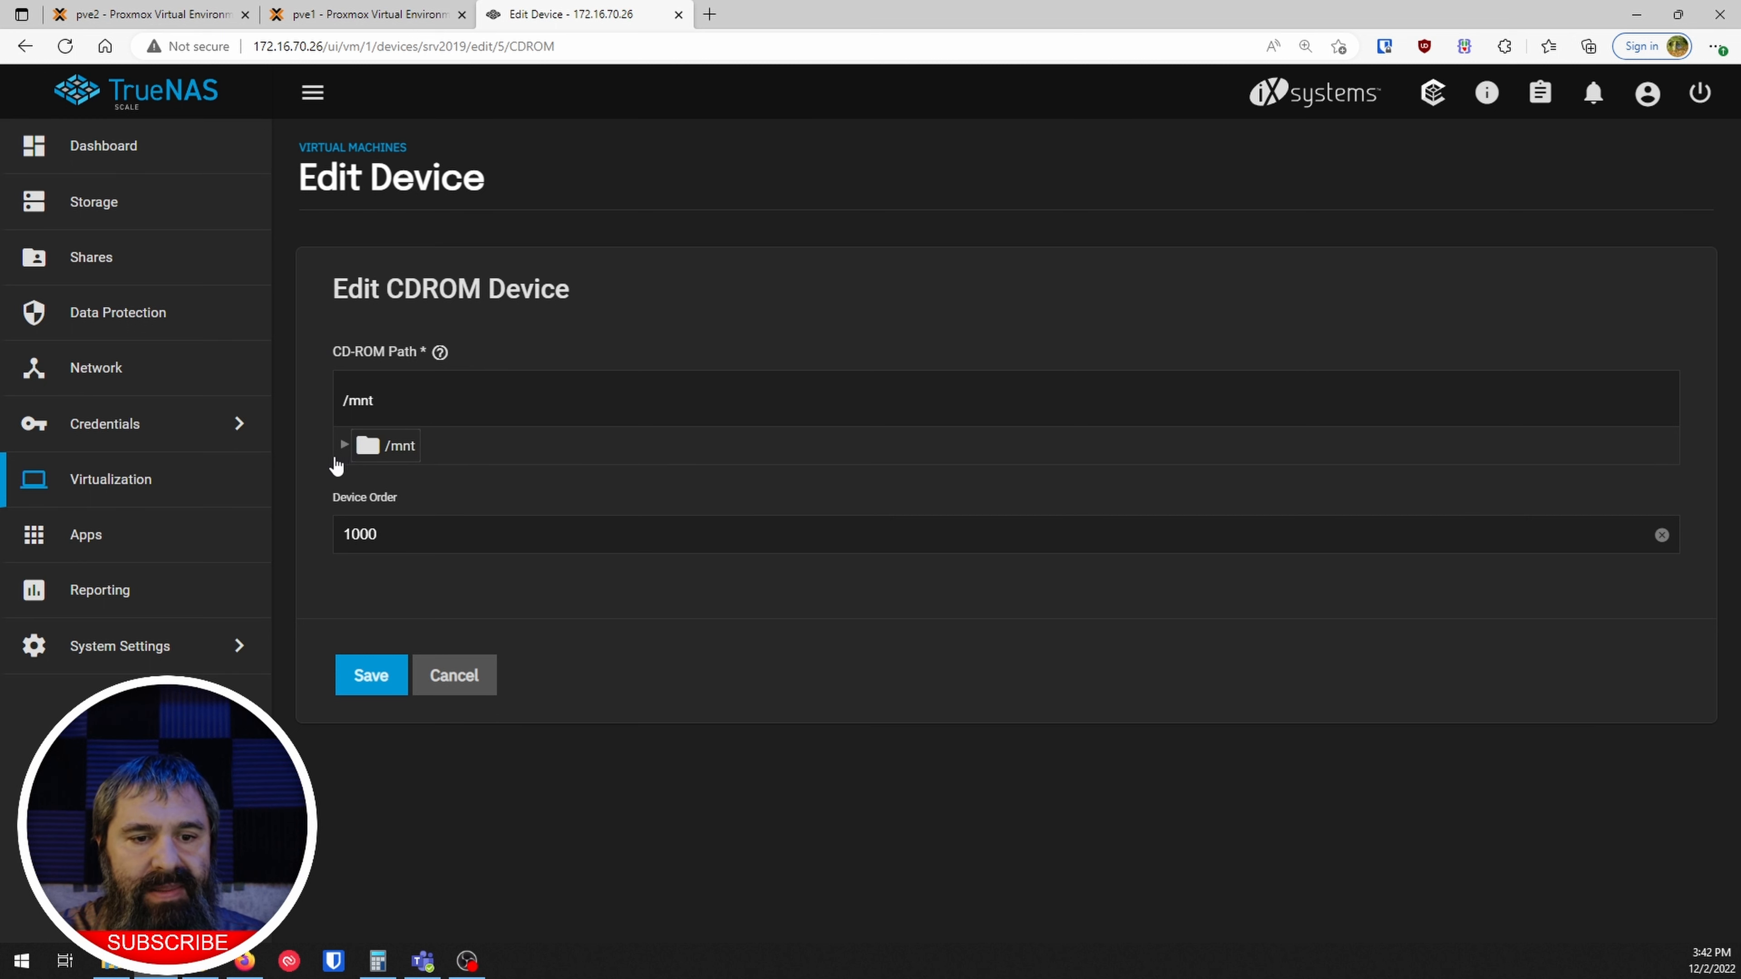
{"action": "left_click", "coordinate": [344, 446]}
{"action": "left_click", "coordinate": [366, 480]}
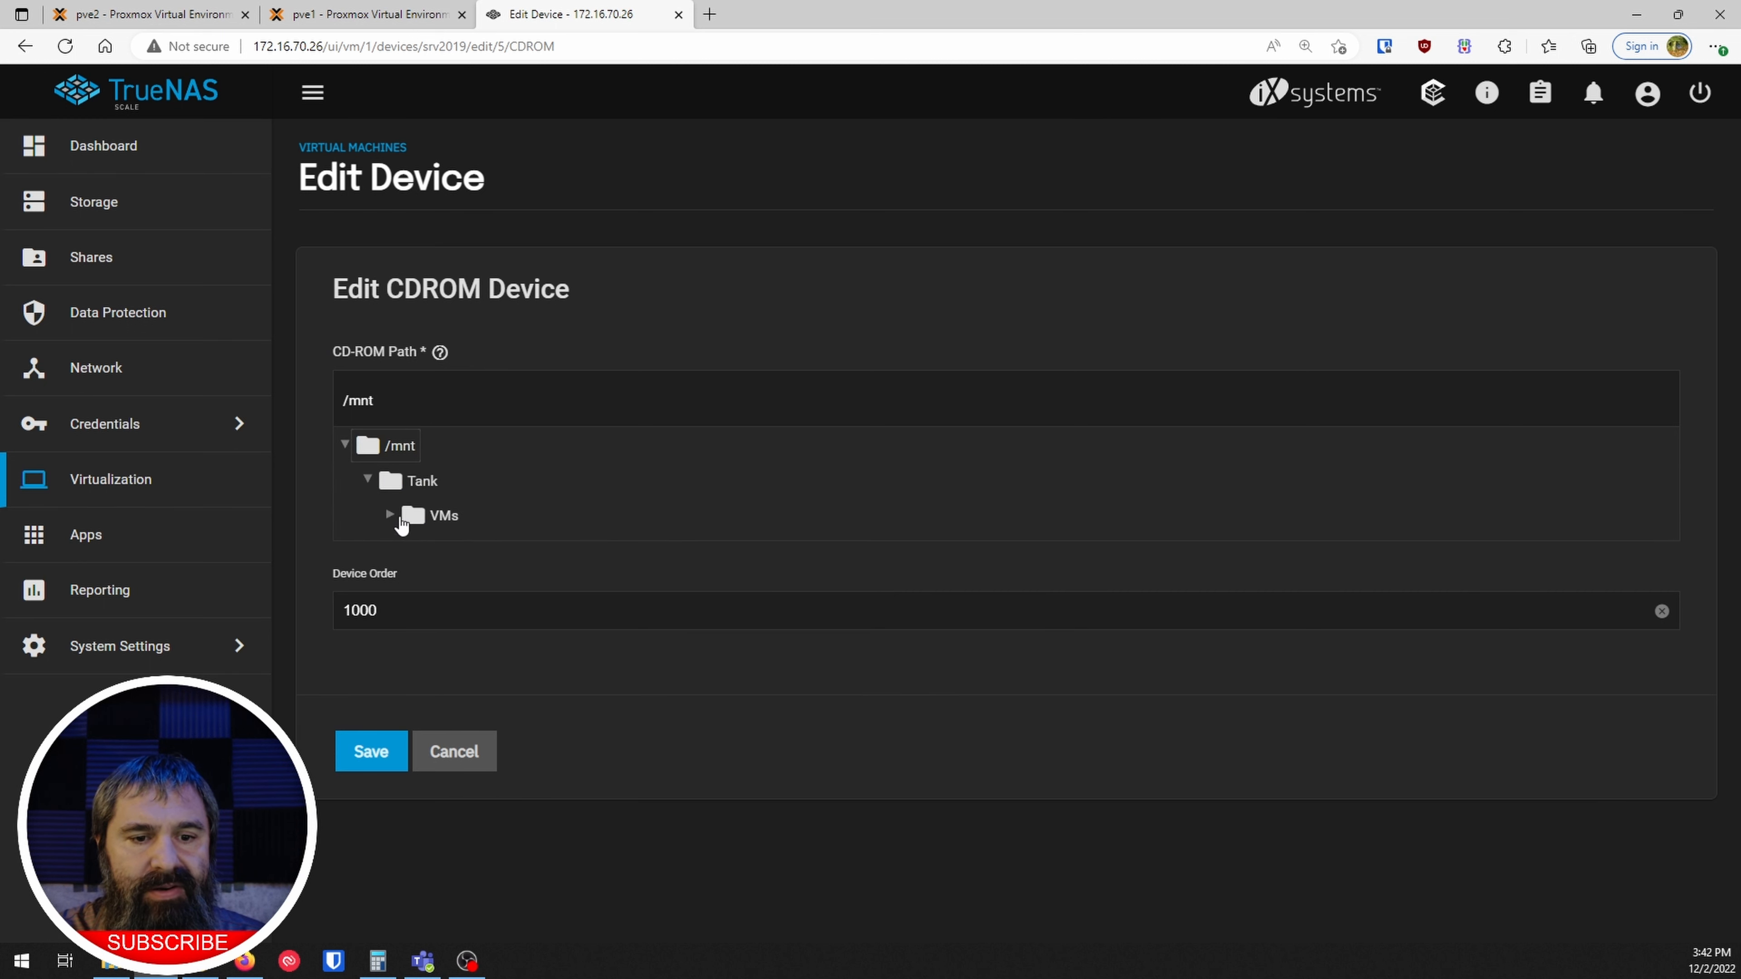
{"action": "left_click", "coordinate": [390, 514]}
{"action": "left_click", "coordinate": [514, 587]}
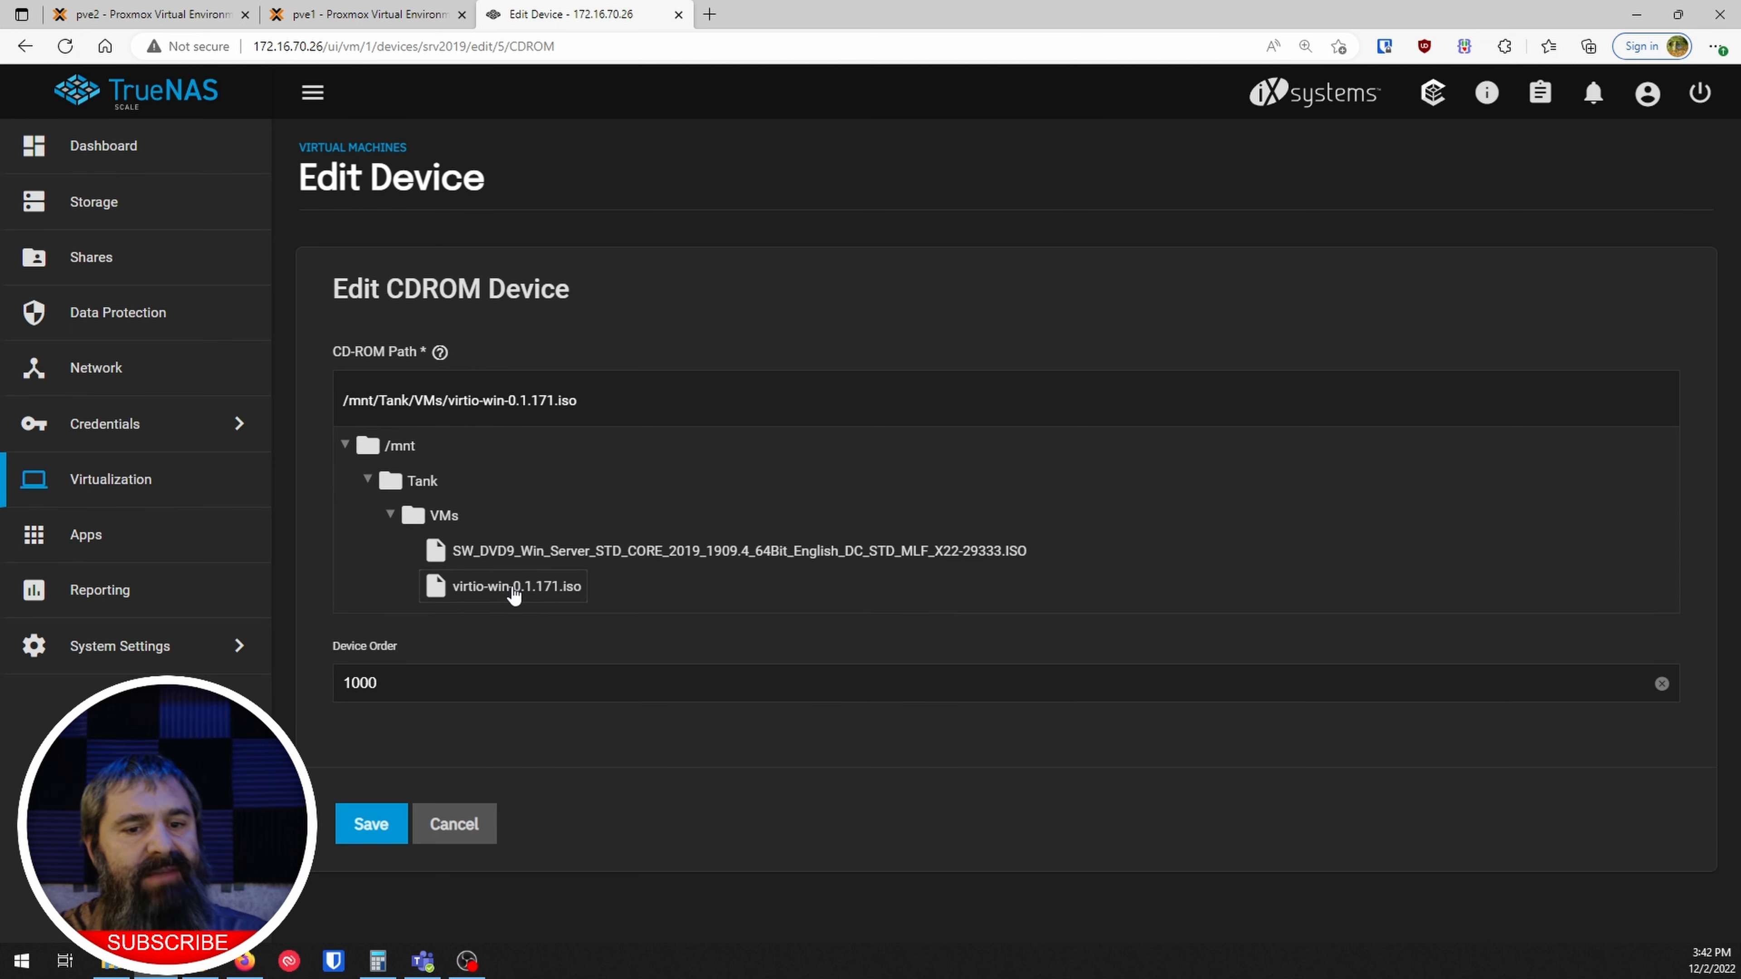
{"action": "left_click", "coordinate": [374, 825]}
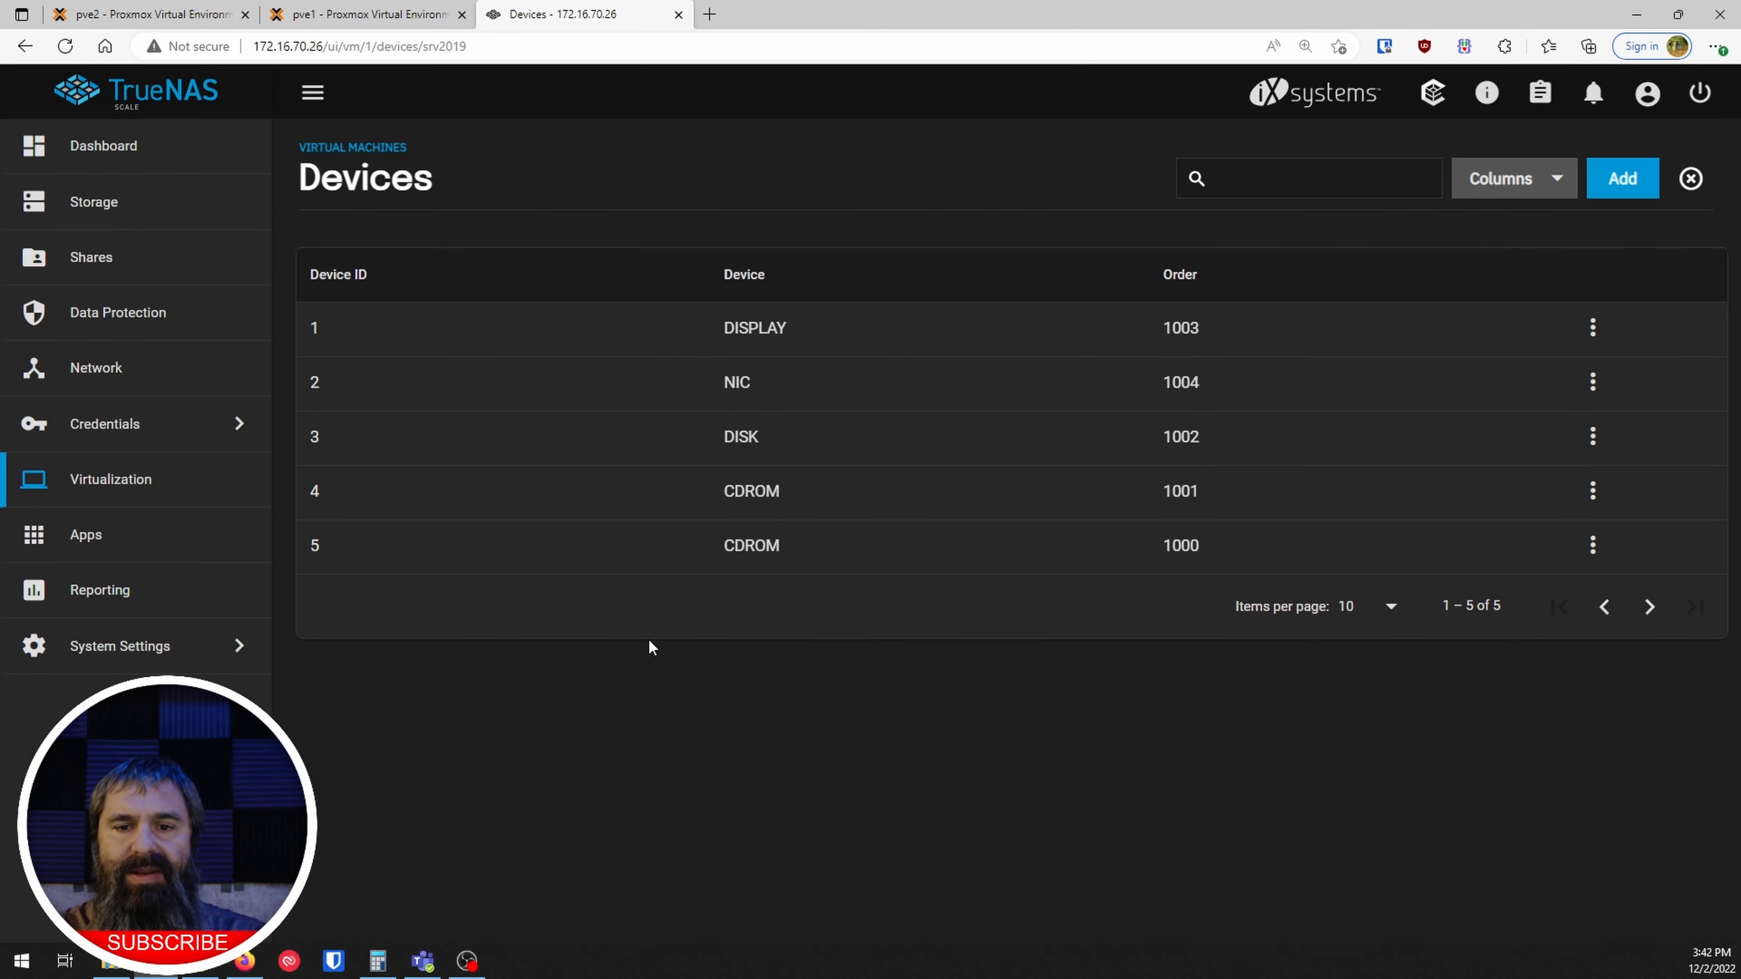
- Review srv2019's device list and the actions available for its disk and installer CD-ROM, and return to the virtual machines list
{"action": "left_click", "coordinate": [1686, 374]}
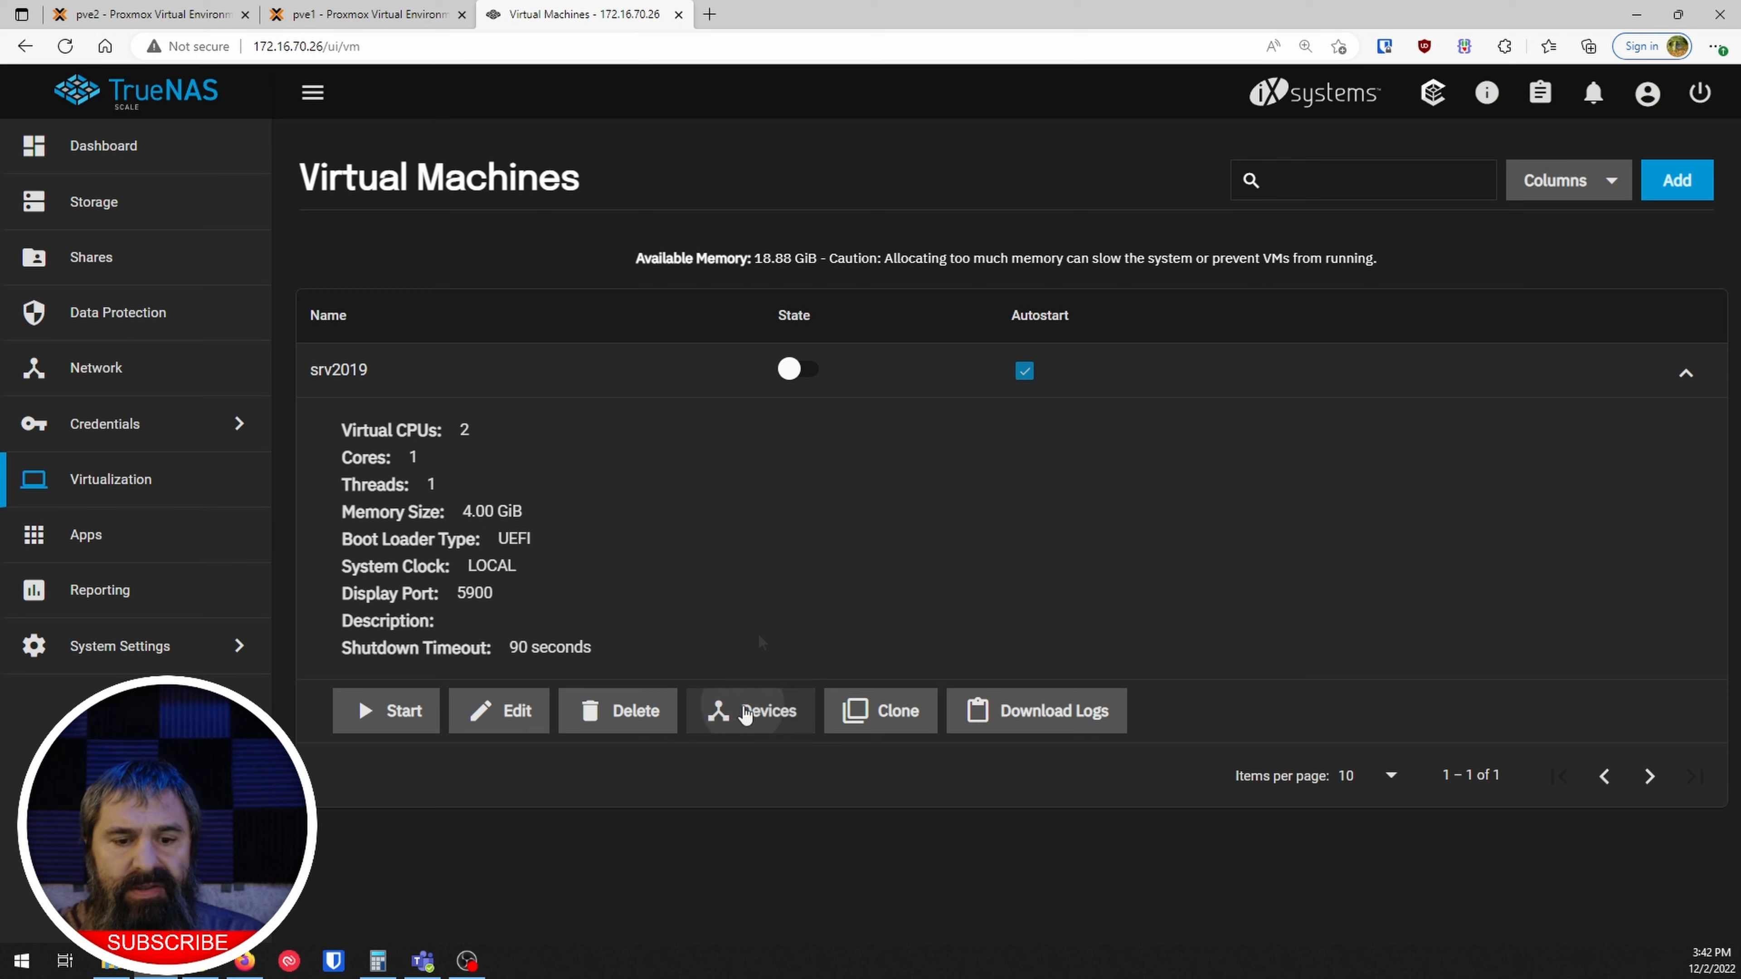
{"action": "left_click", "coordinate": [754, 711]}
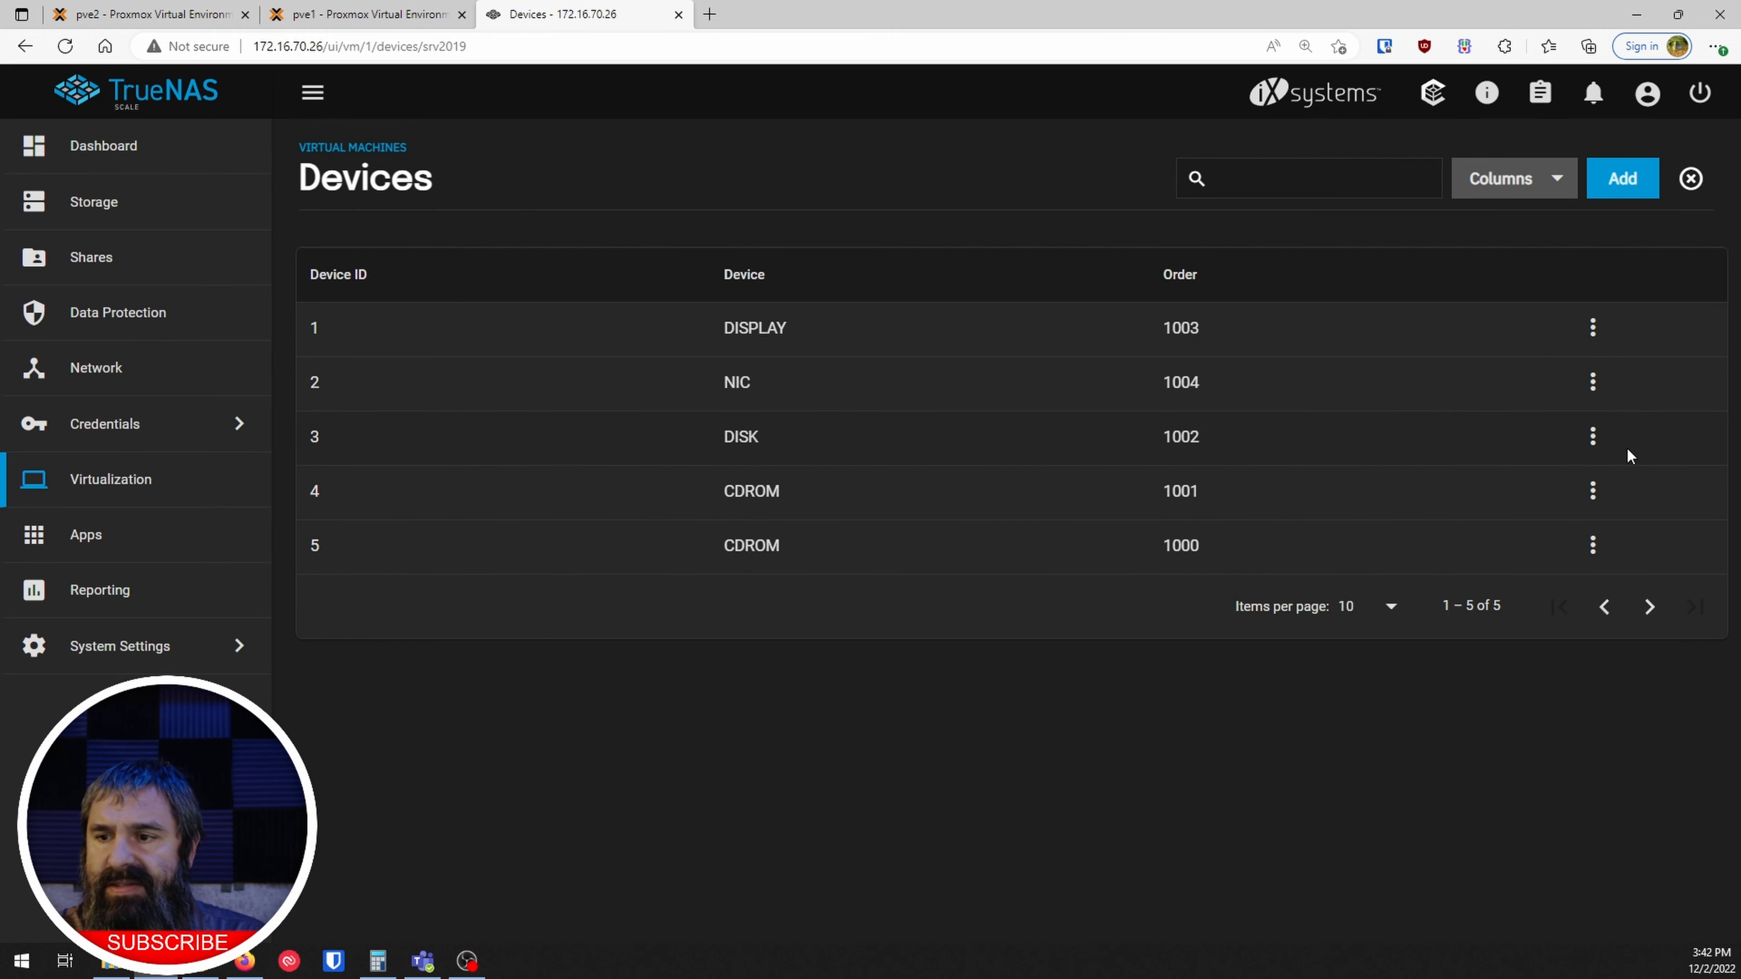
{"action": "left_click", "coordinate": [1594, 436]}
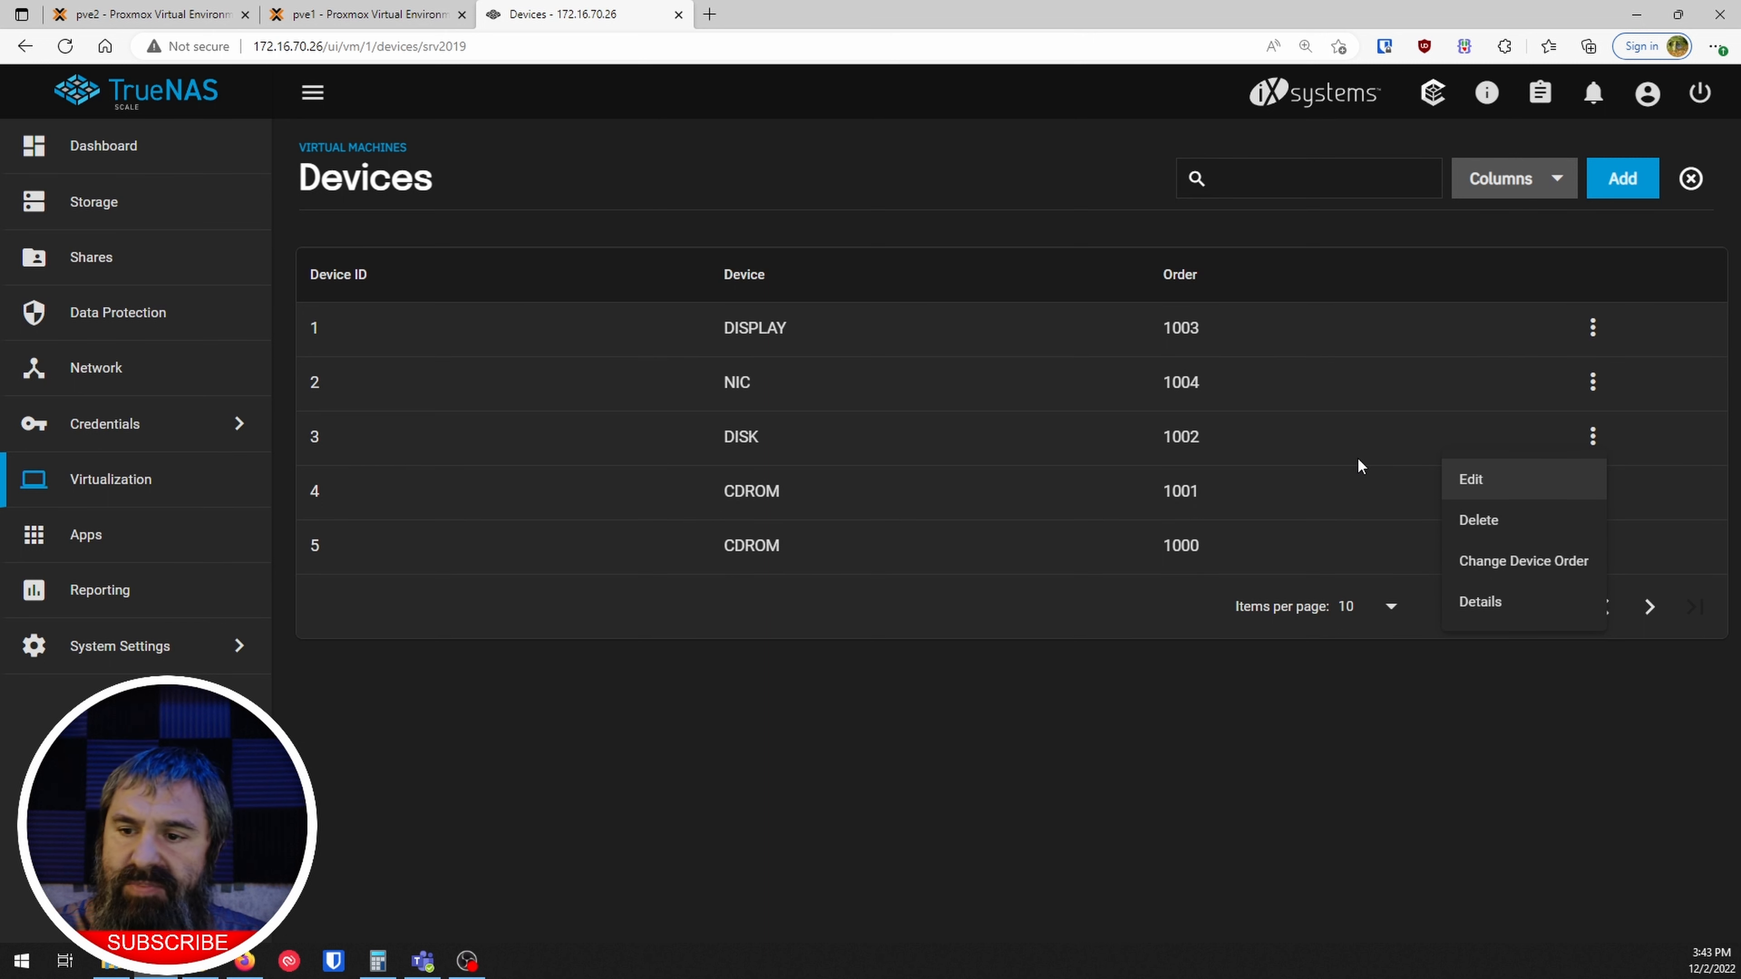
{"action": "left_click", "coordinate": [1379, 491]}
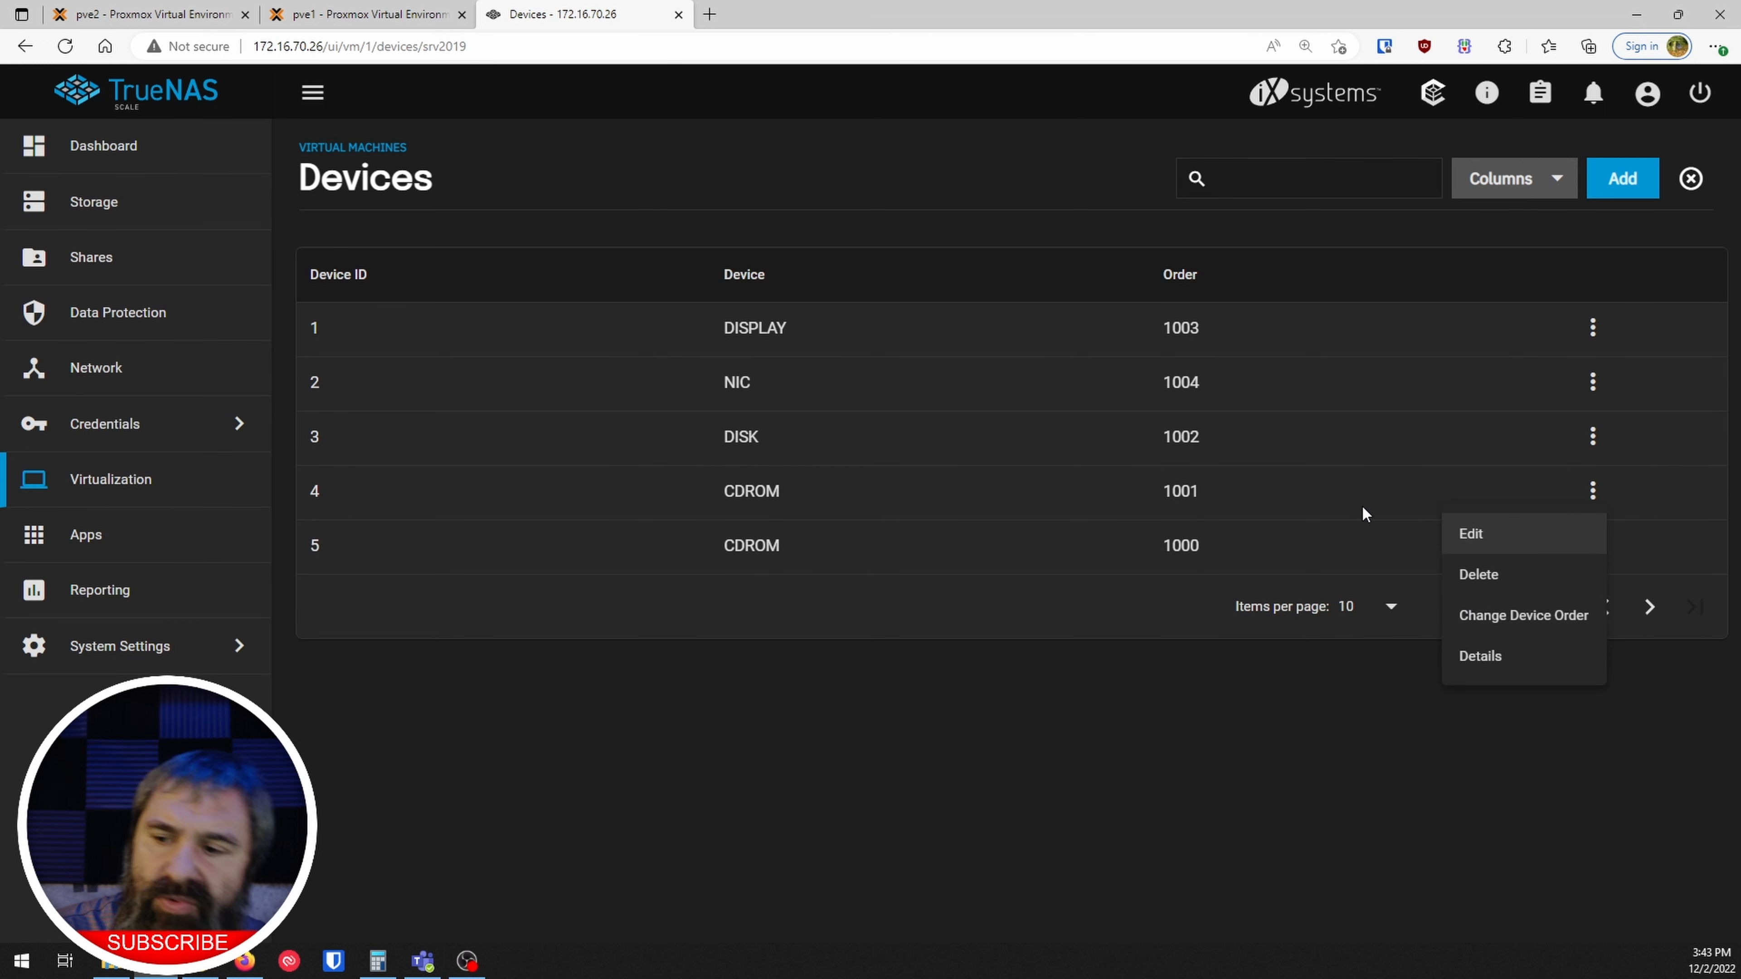
{"action": "left_click", "coordinate": [343, 147]}
{"action": "left_click", "coordinate": [343, 147]}
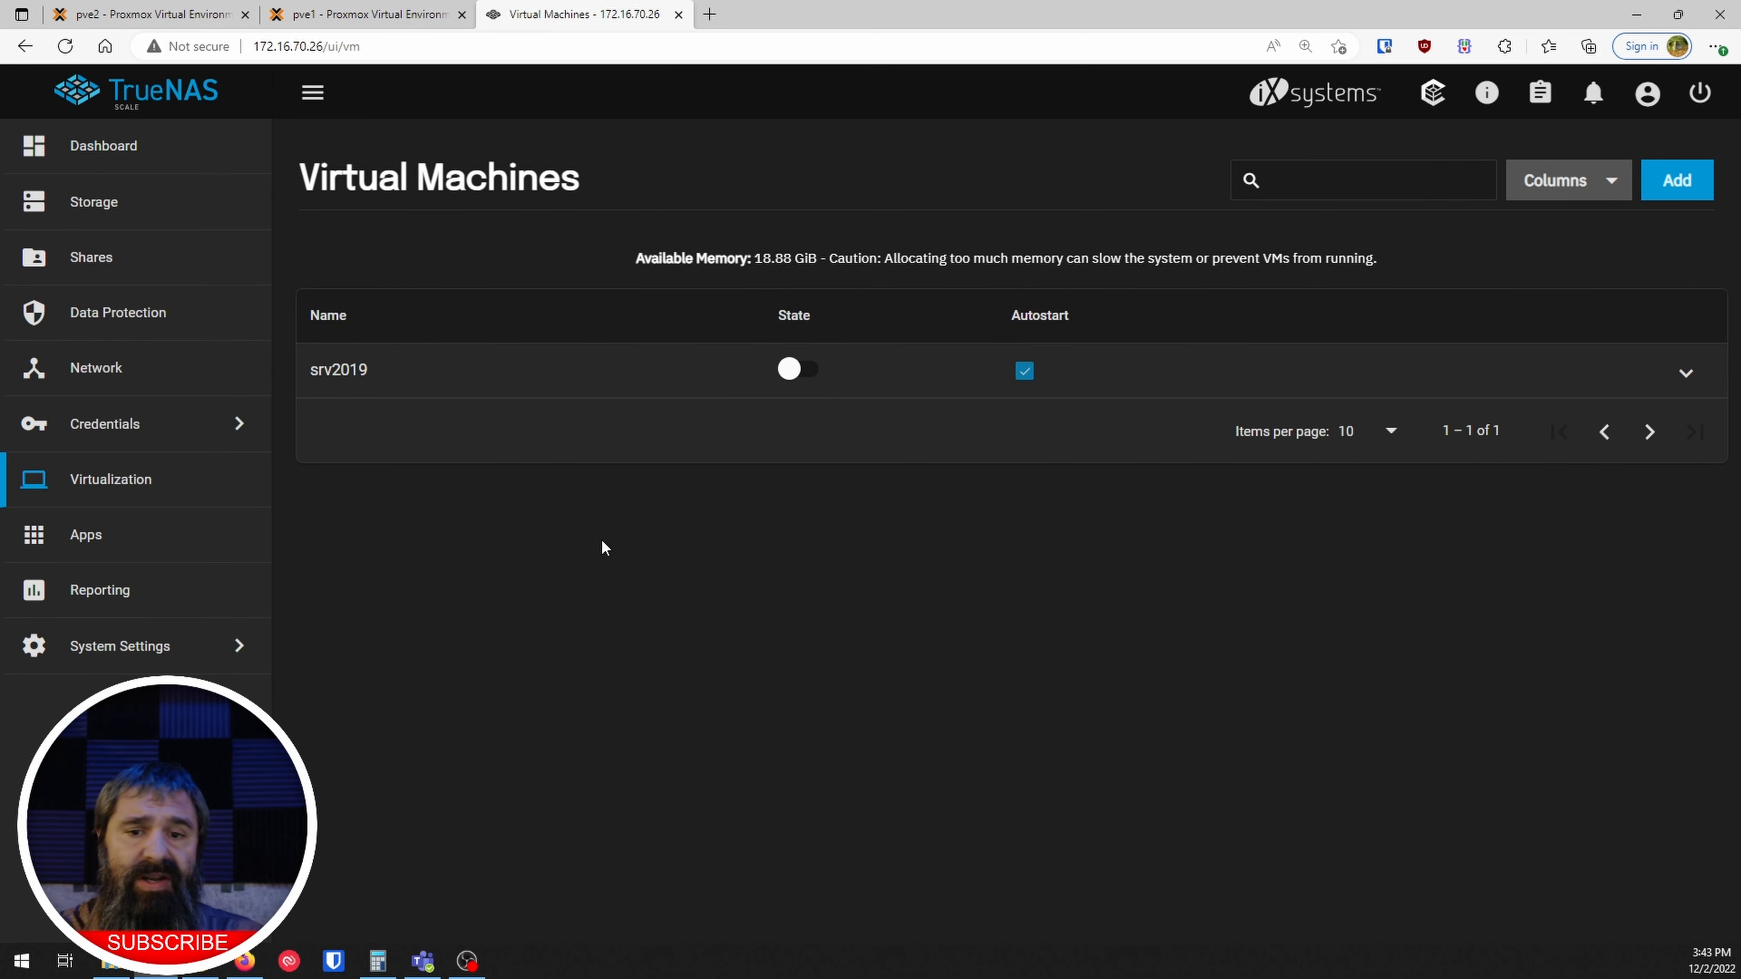
- Start the srv2019 virtual machine and open its display console
{"action": "left_click", "coordinate": [1685, 374]}
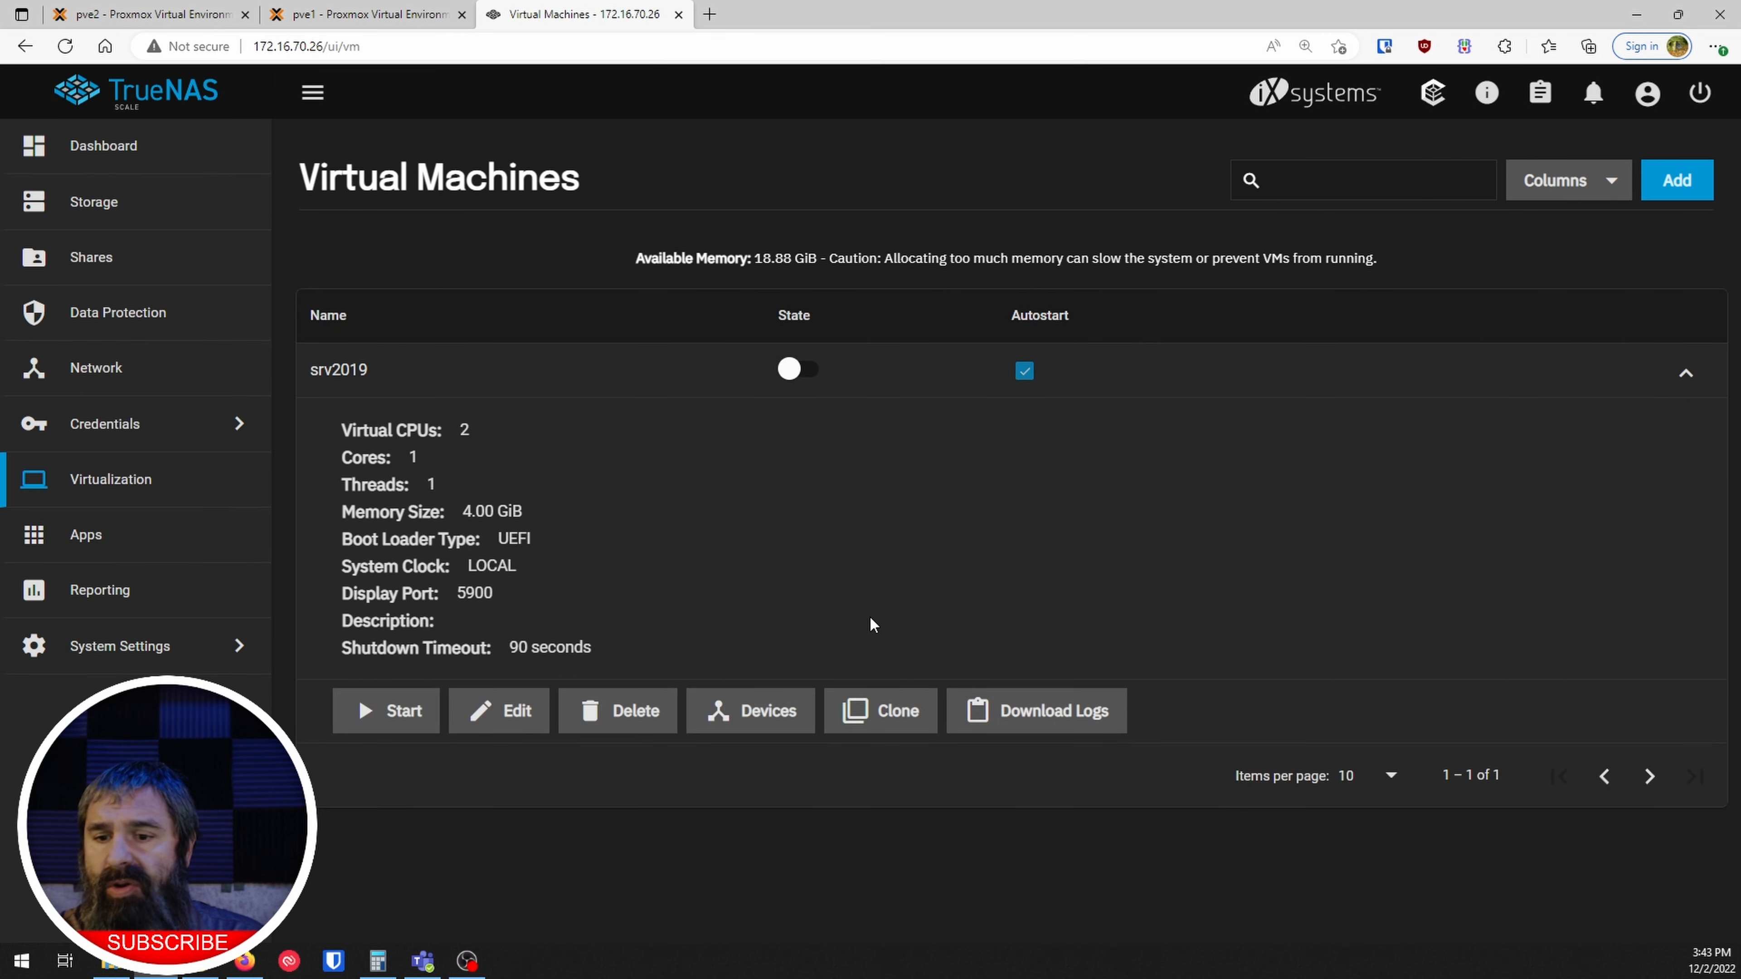
{"action": "left_click", "coordinate": [388, 713]}
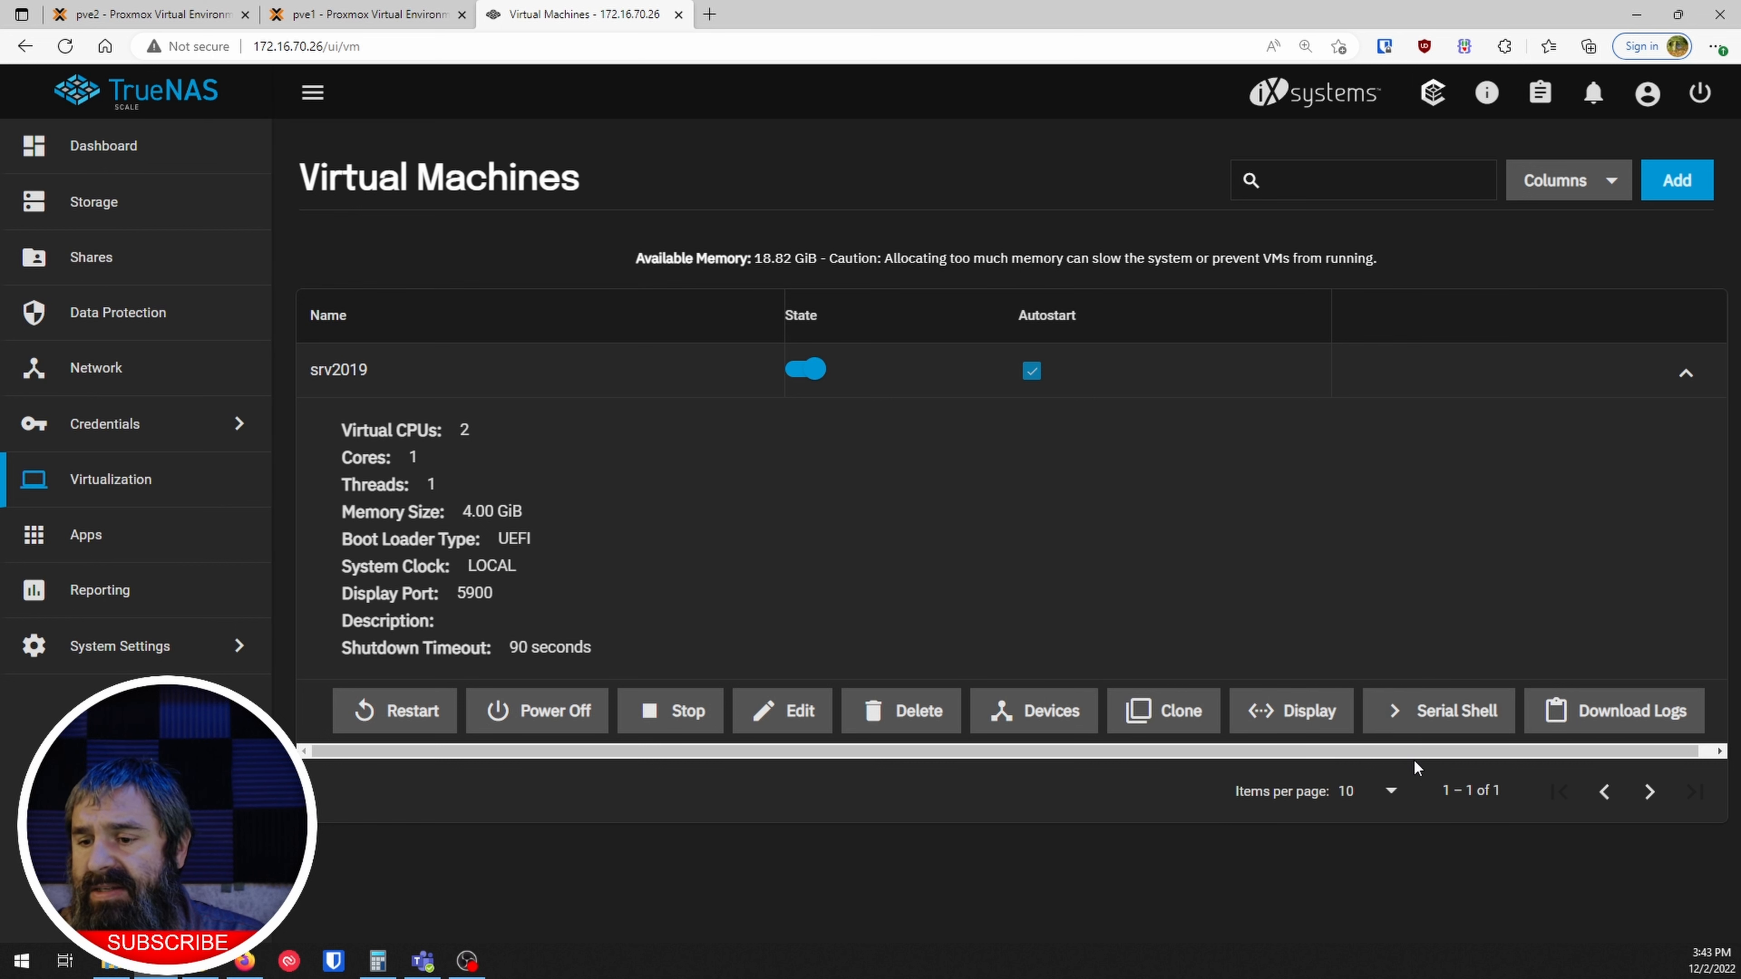
{"action": "left_click_drag", "start_coordinate": [1415, 756], "coordinate": [1598, 766]}
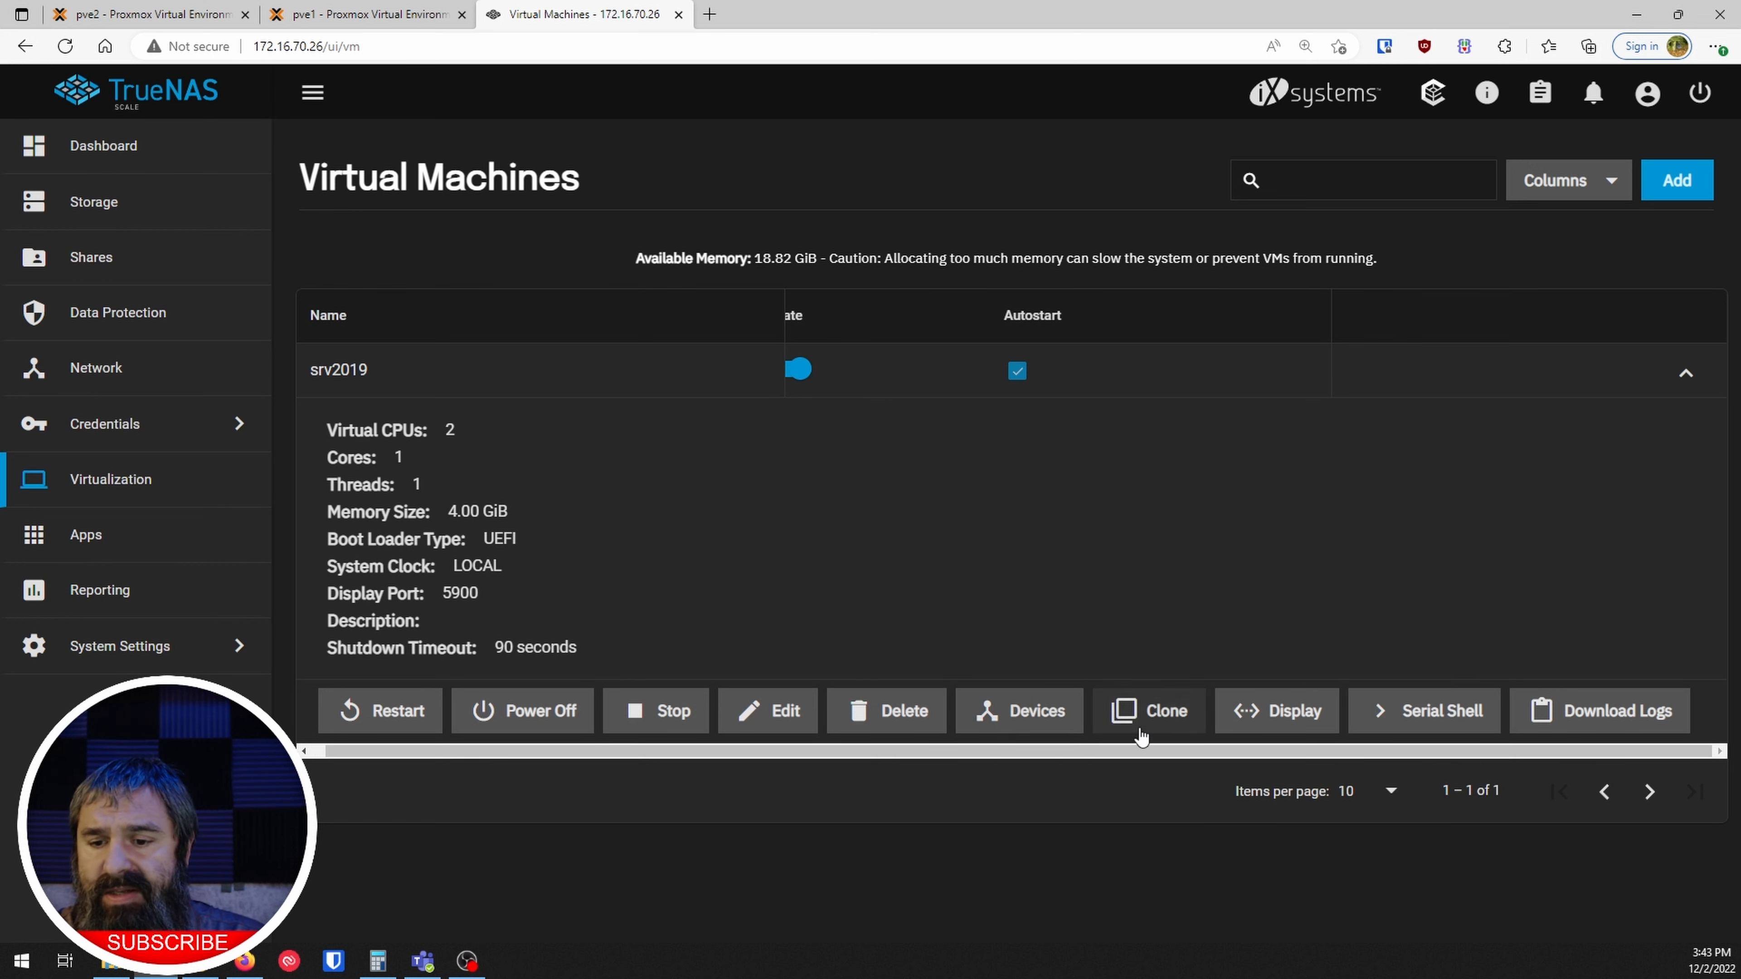
{"action": "left_click", "coordinate": [1244, 712]}
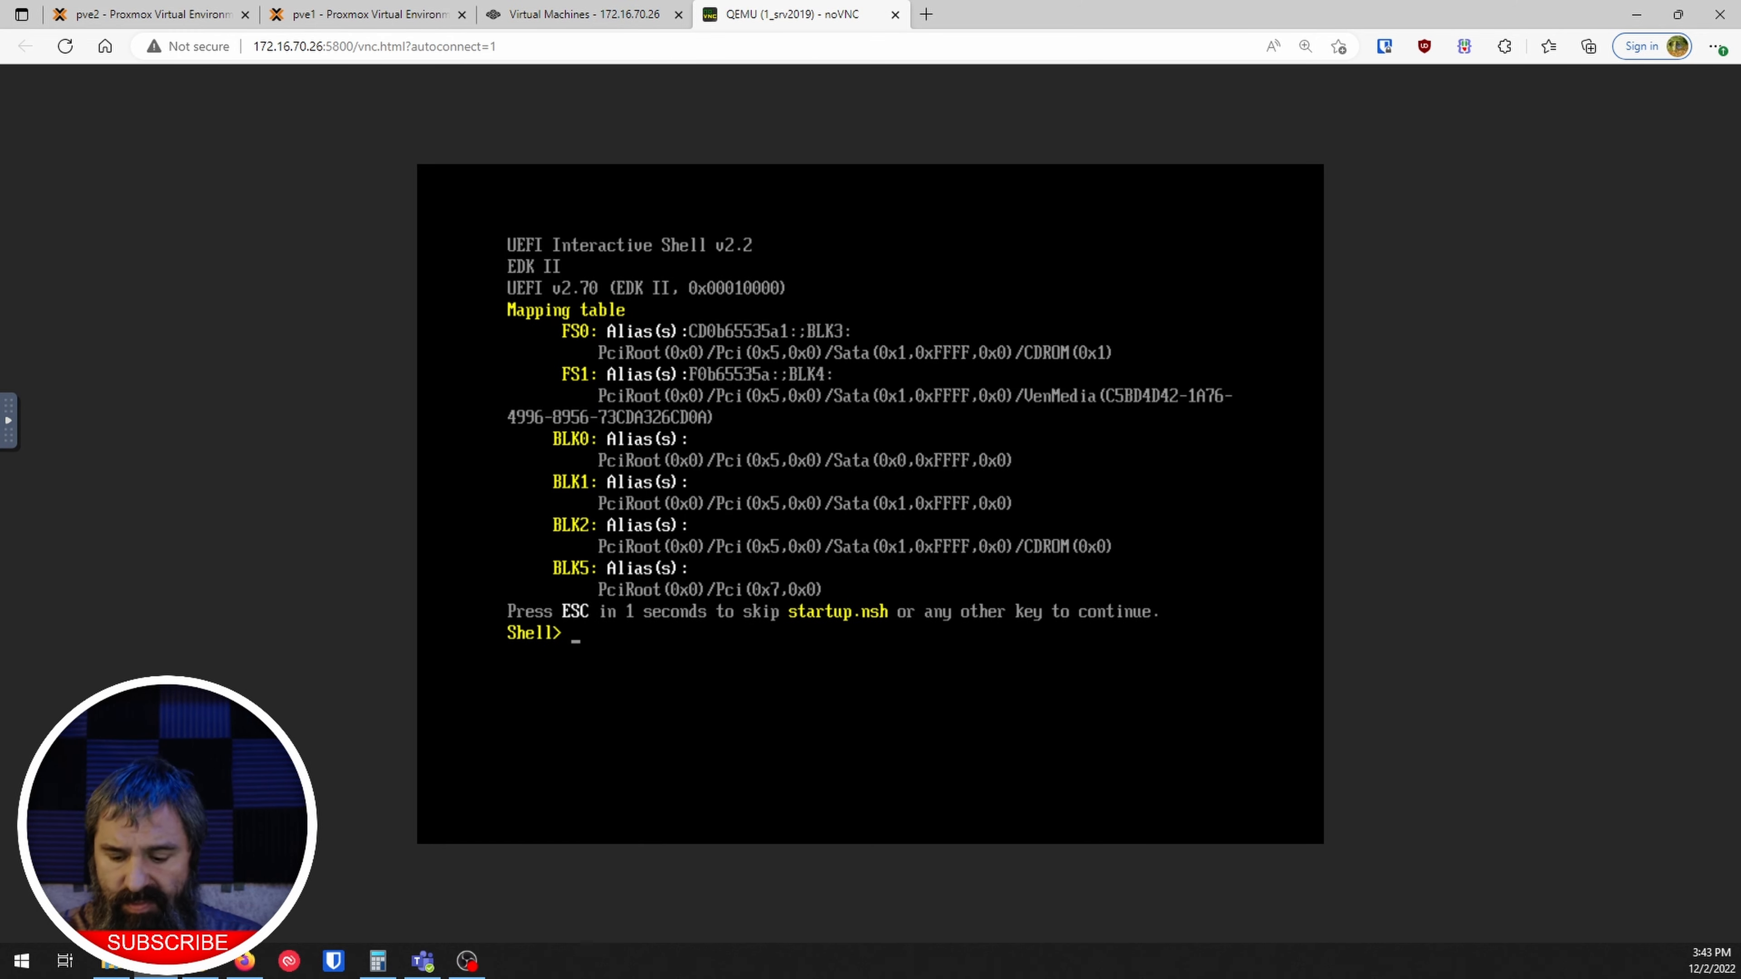
- Restart the VM from the UEFI shell by sending Ctrl+Alt+Del through the noVNC console
{"action": "key", "text": "Return"}
{"action": "key", "text": "Return"}
{"action": "key", "text": "Return"}
{"action": "key", "text": "Return"}
{"action": "left_click", "coordinate": [8, 420]}
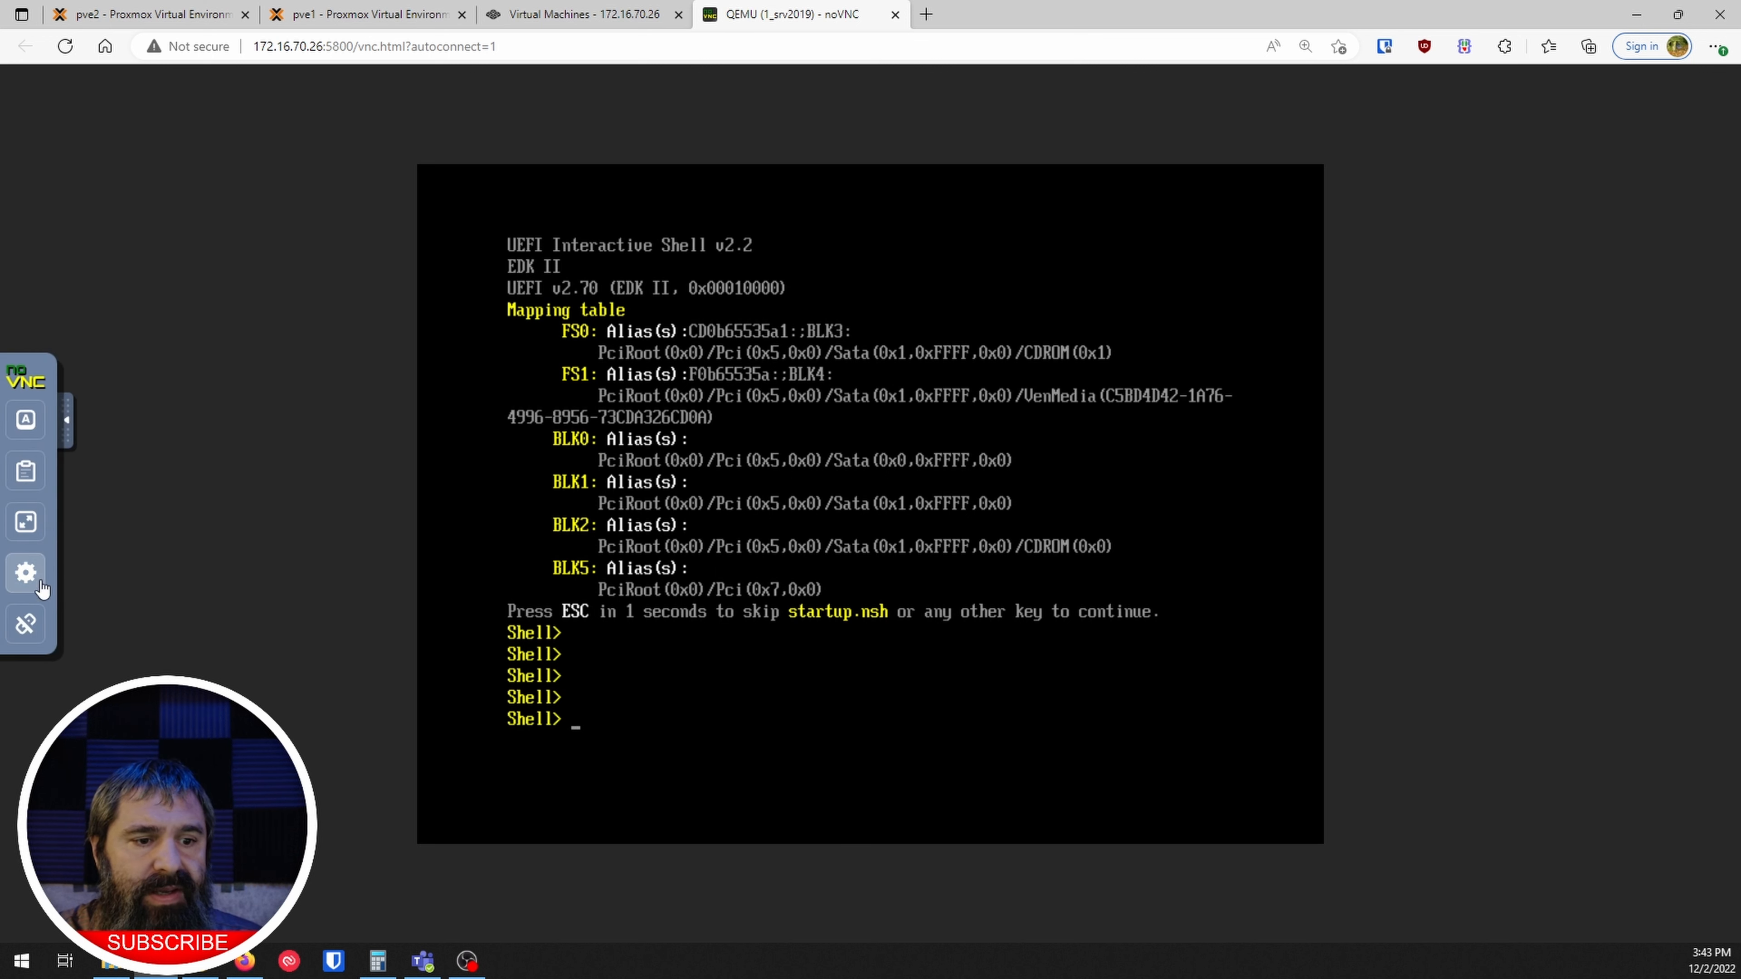
{"action": "left_click", "coordinate": [25, 419]}
{"action": "left_click", "coordinate": [105, 608]}
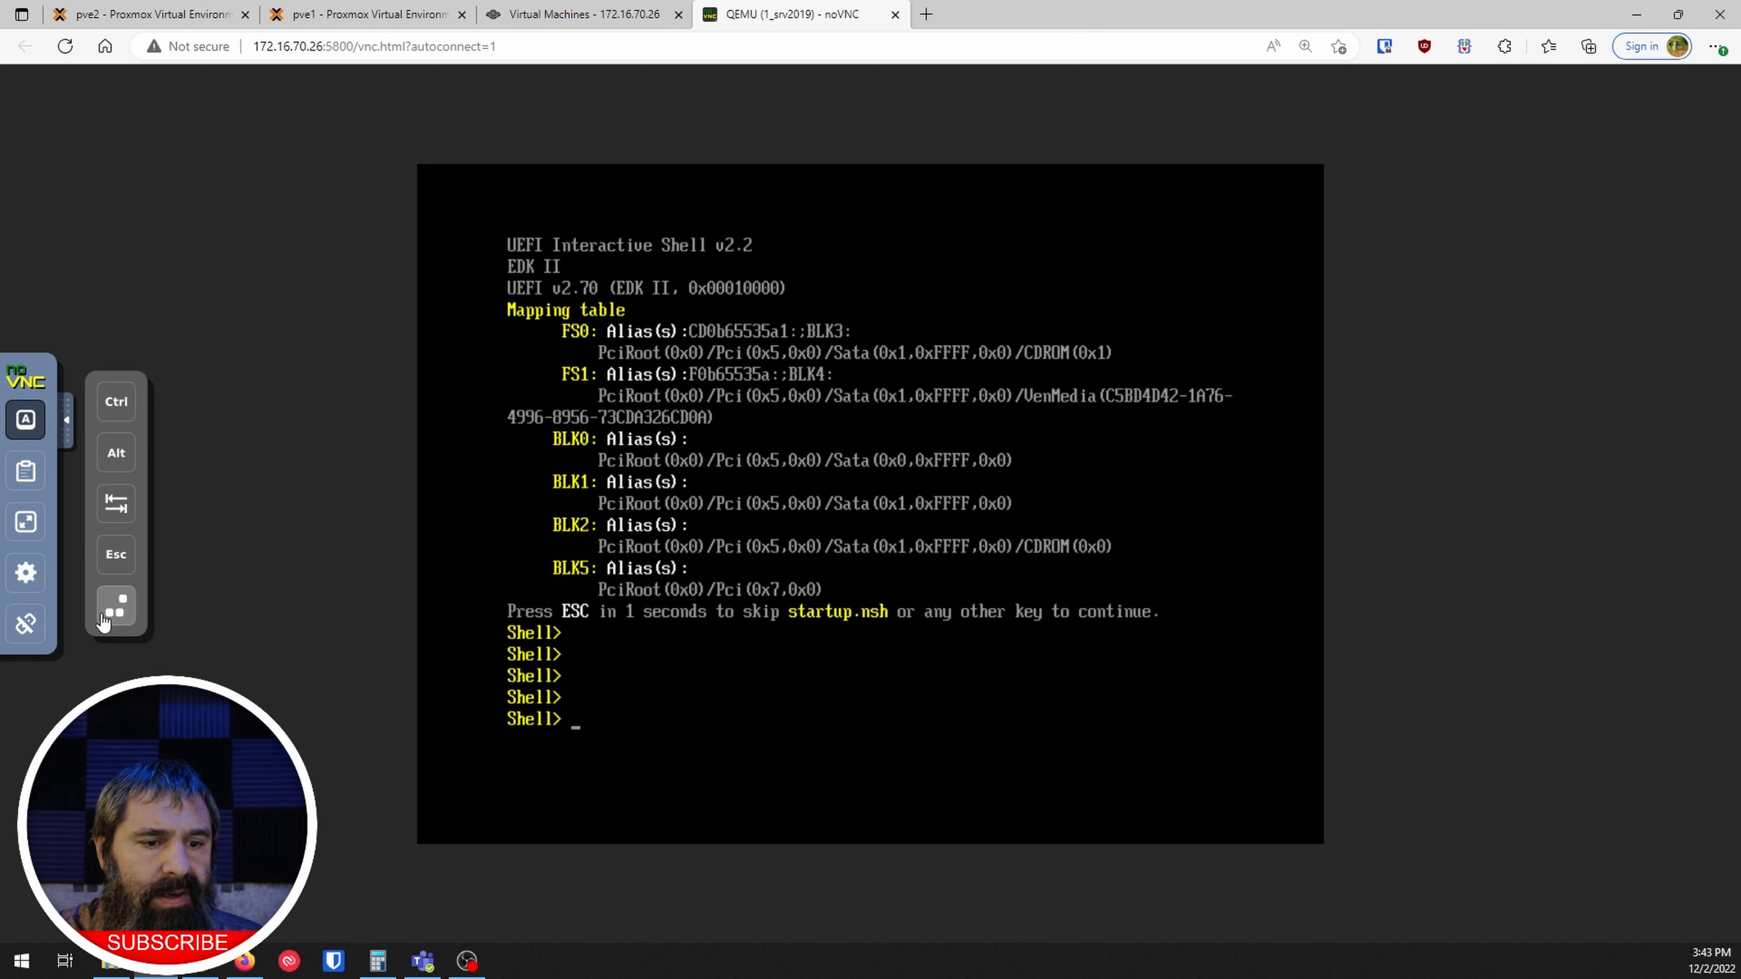
- Boot the VM from the Windows installer disc and collapse the noVNC control bar
{"action": "left_click", "coordinate": [25, 572]}
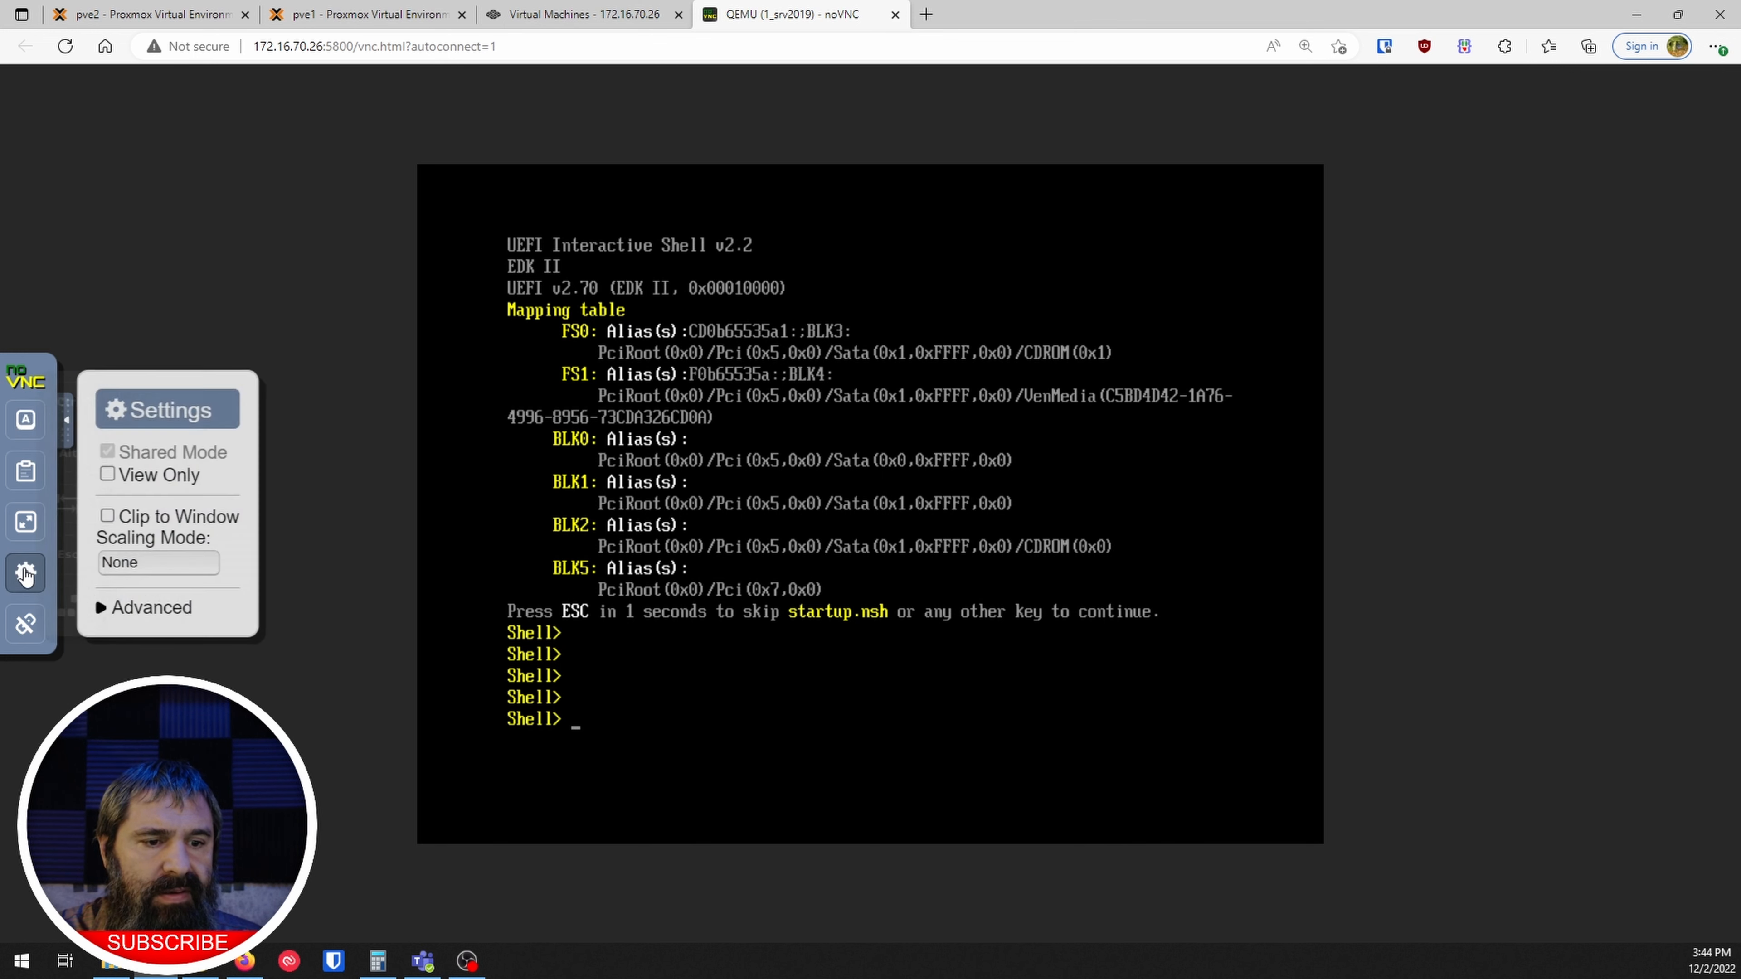
{"action": "left_click", "coordinate": [30, 519]}
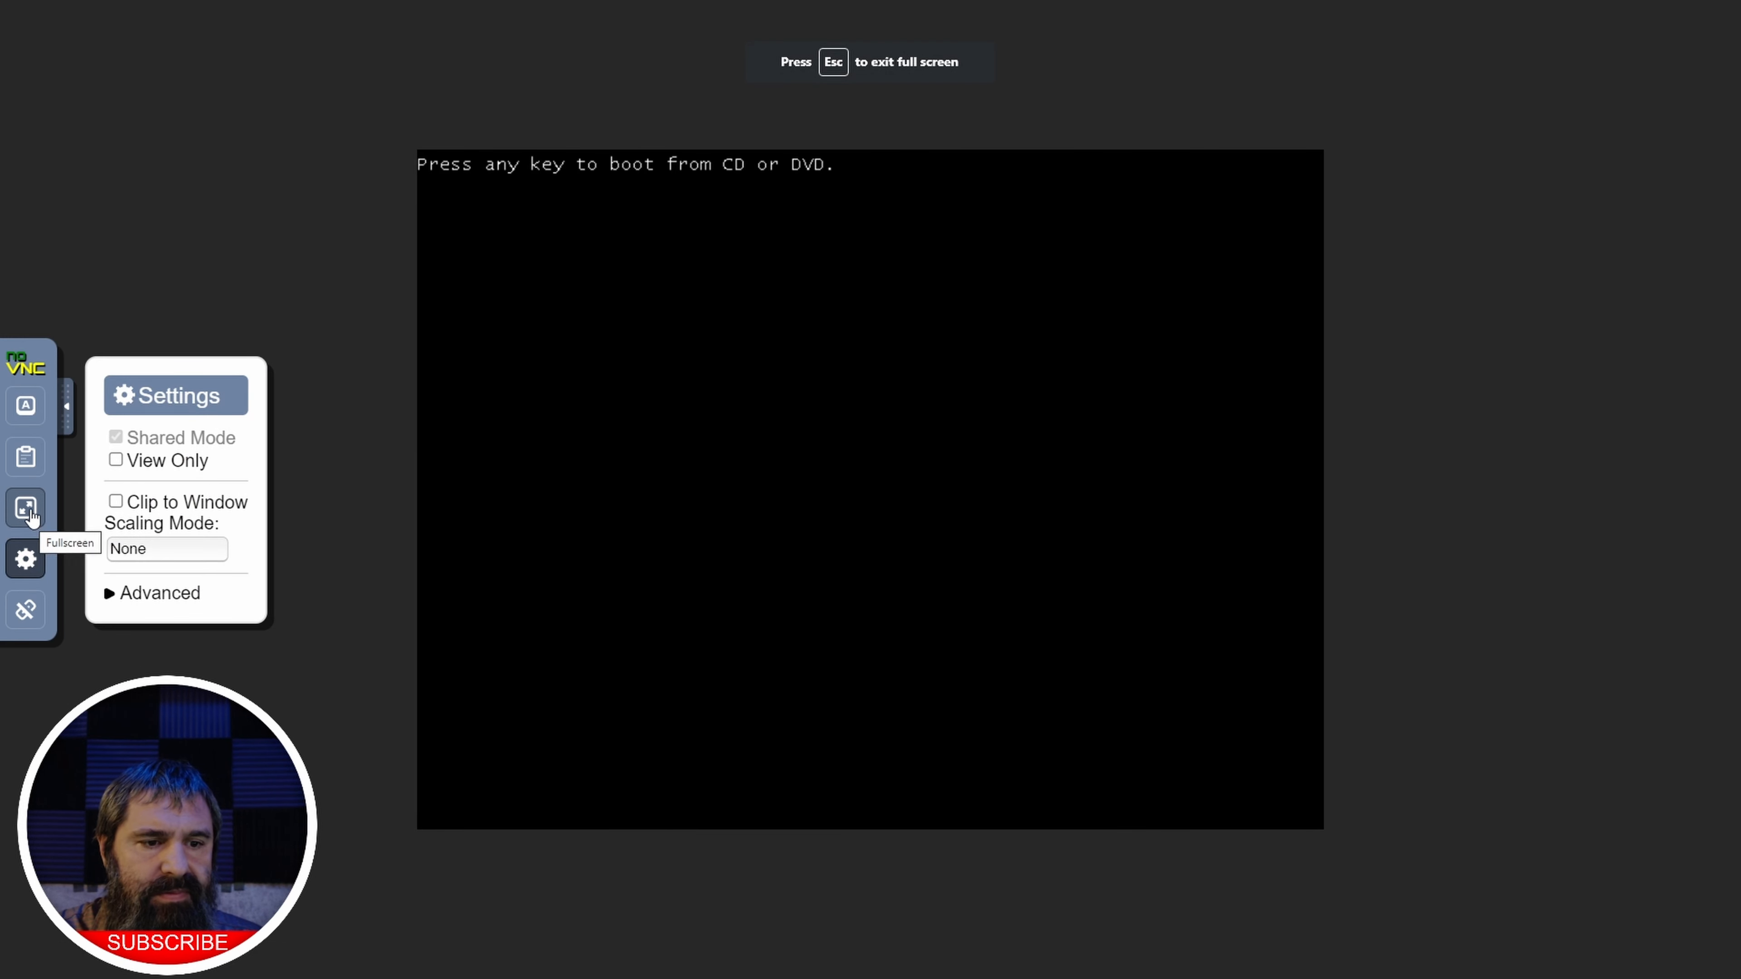
{"action": "left_click", "coordinate": [28, 507]}
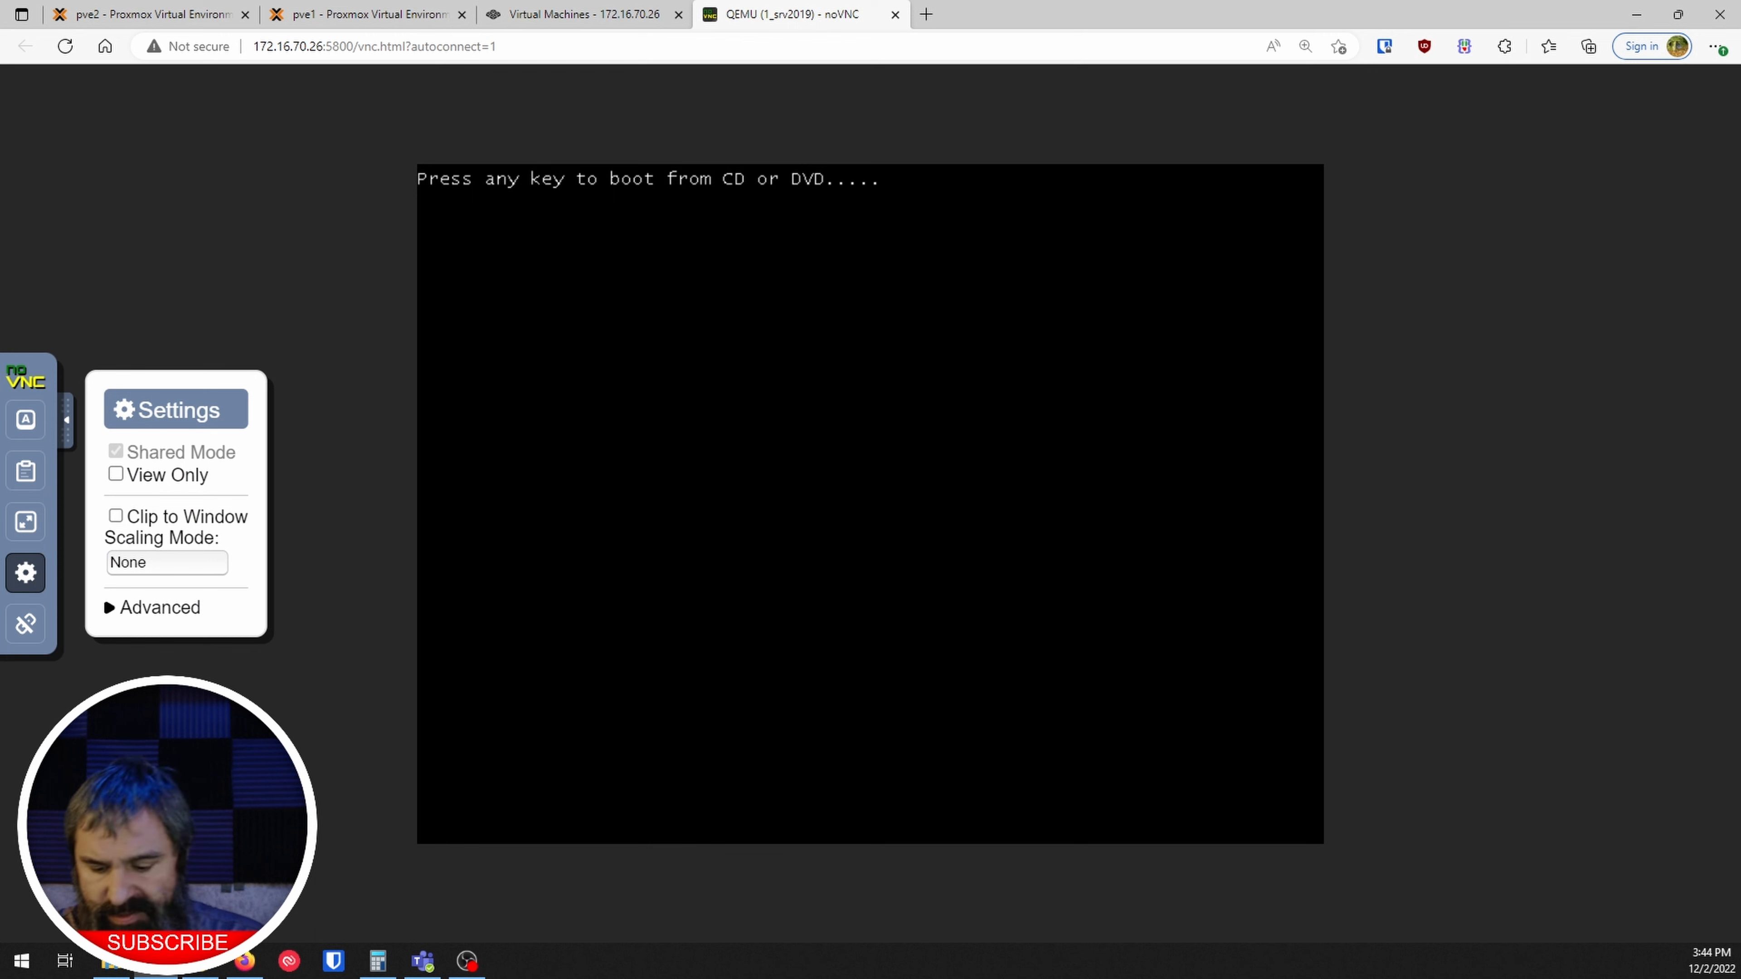
{"action": "key", "text": "Return"}
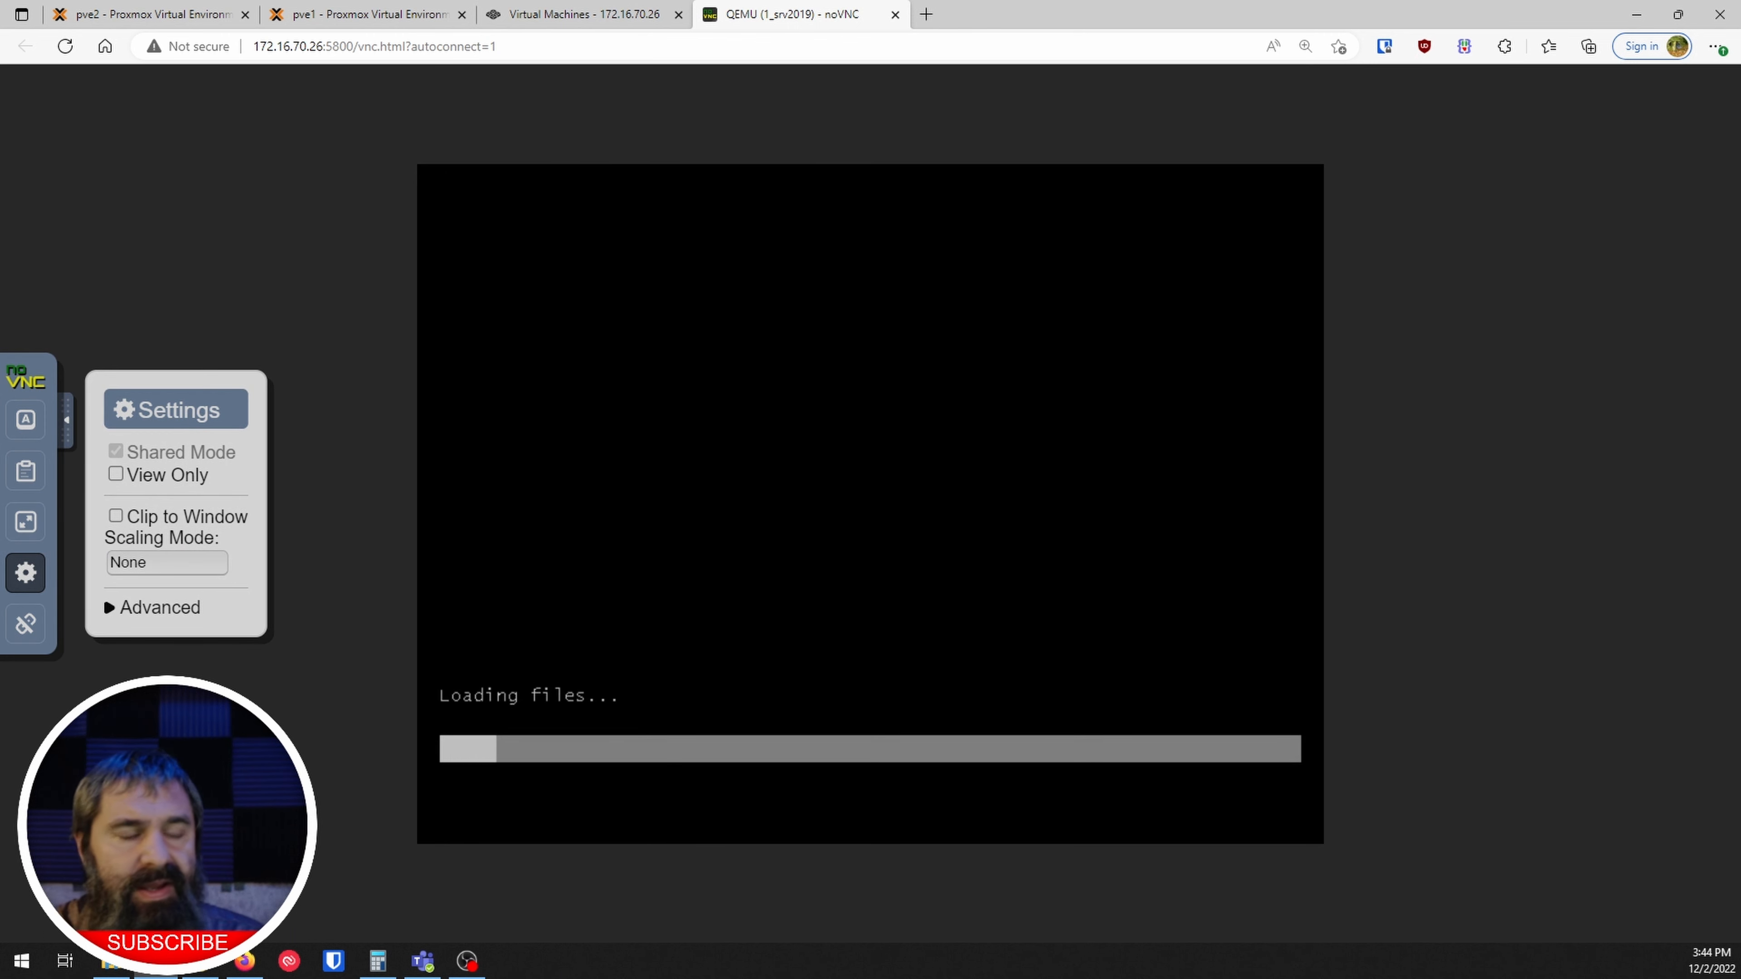
{"action": "left_click", "coordinate": [25, 419]}
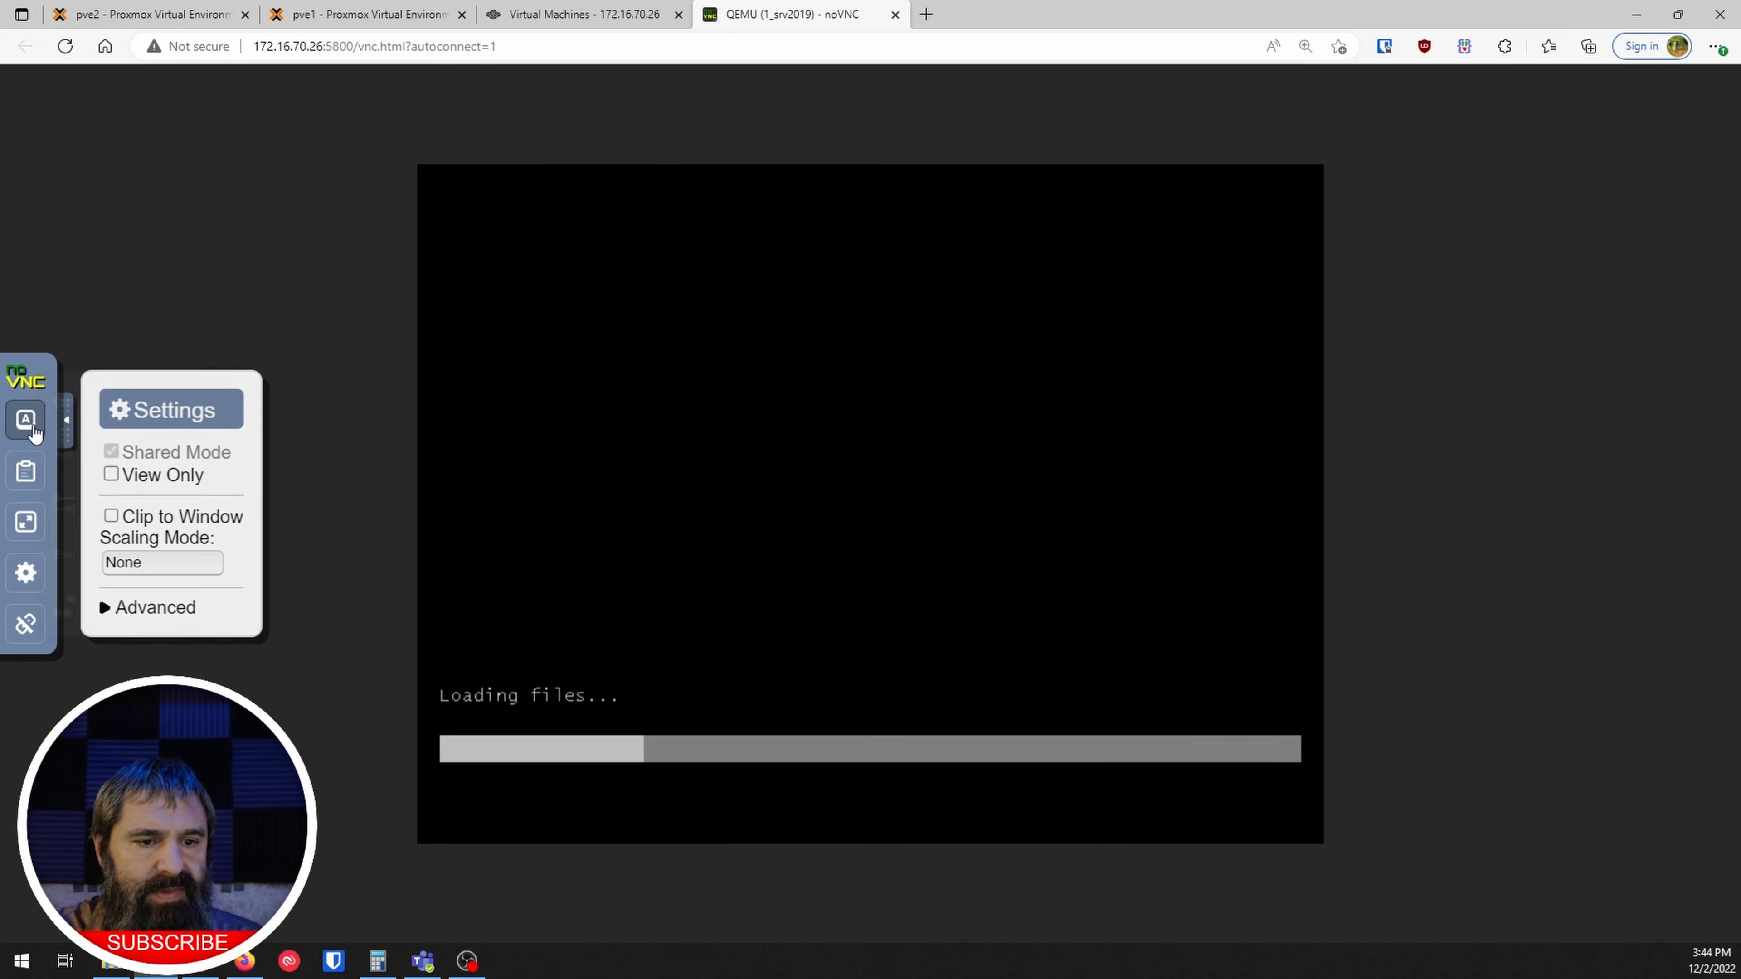
{"action": "left_click", "coordinate": [67, 420]}
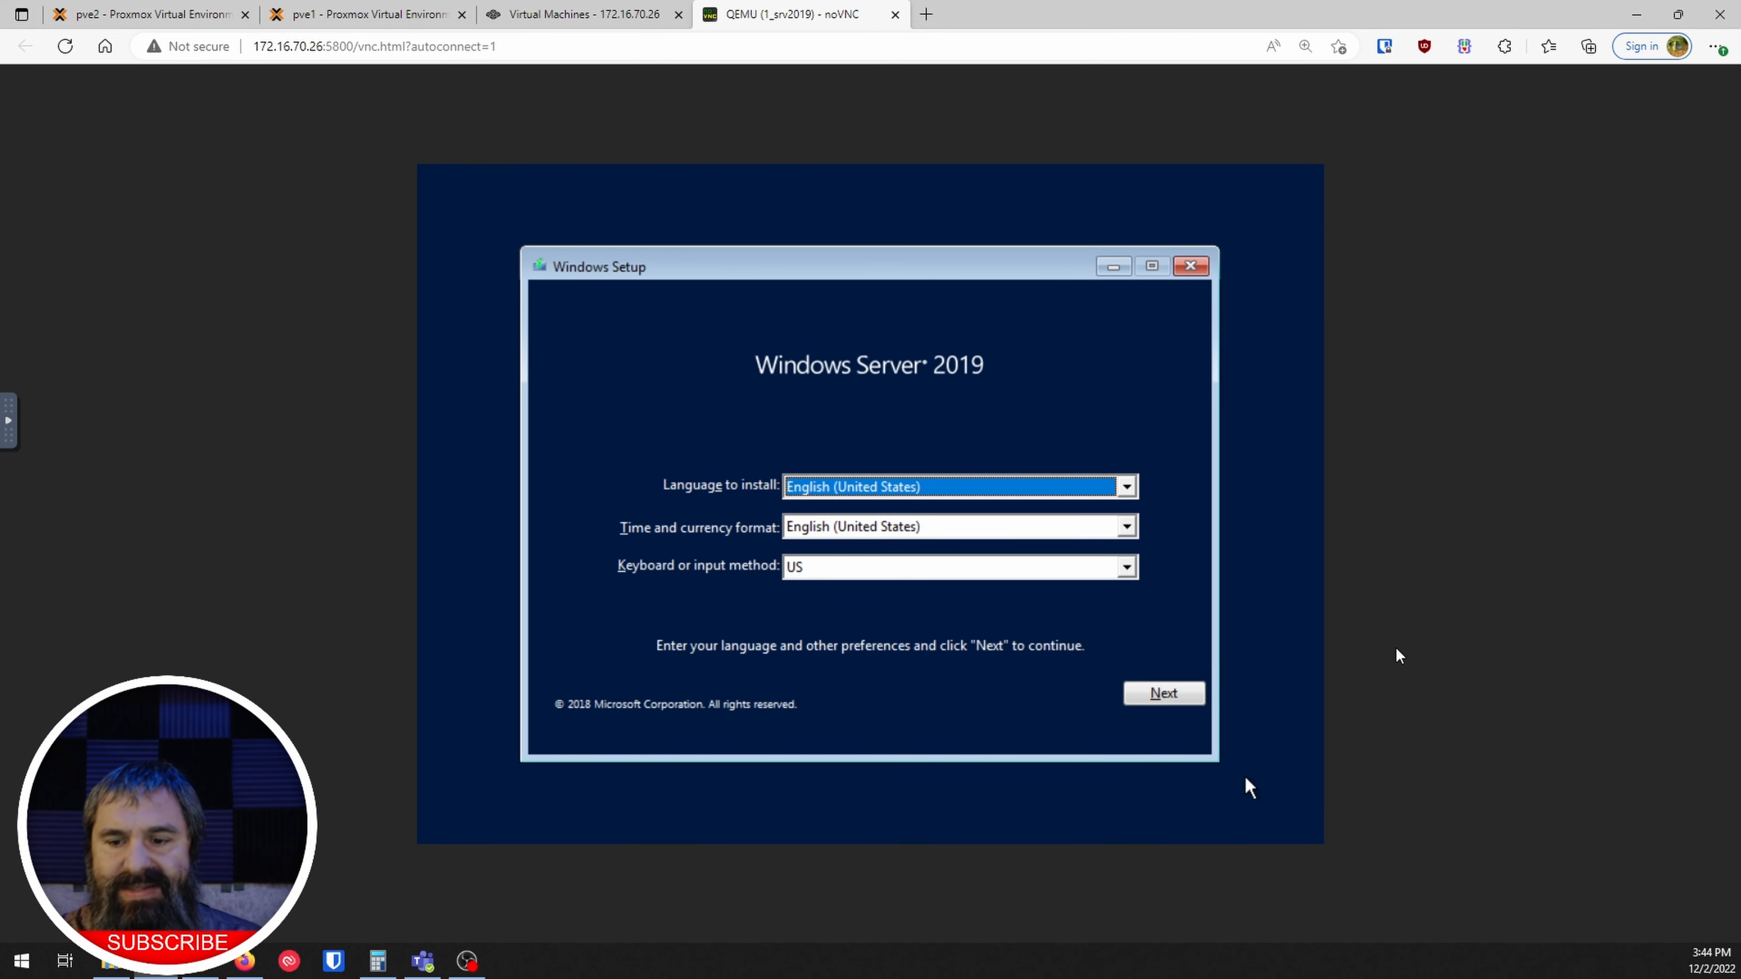
- Begin Windows Setup with English (United States) and US keyboard settings, choosing Windows Server 2019 Standard (Desktop Experience)
{"action": "left_click", "coordinate": [1149, 693]}
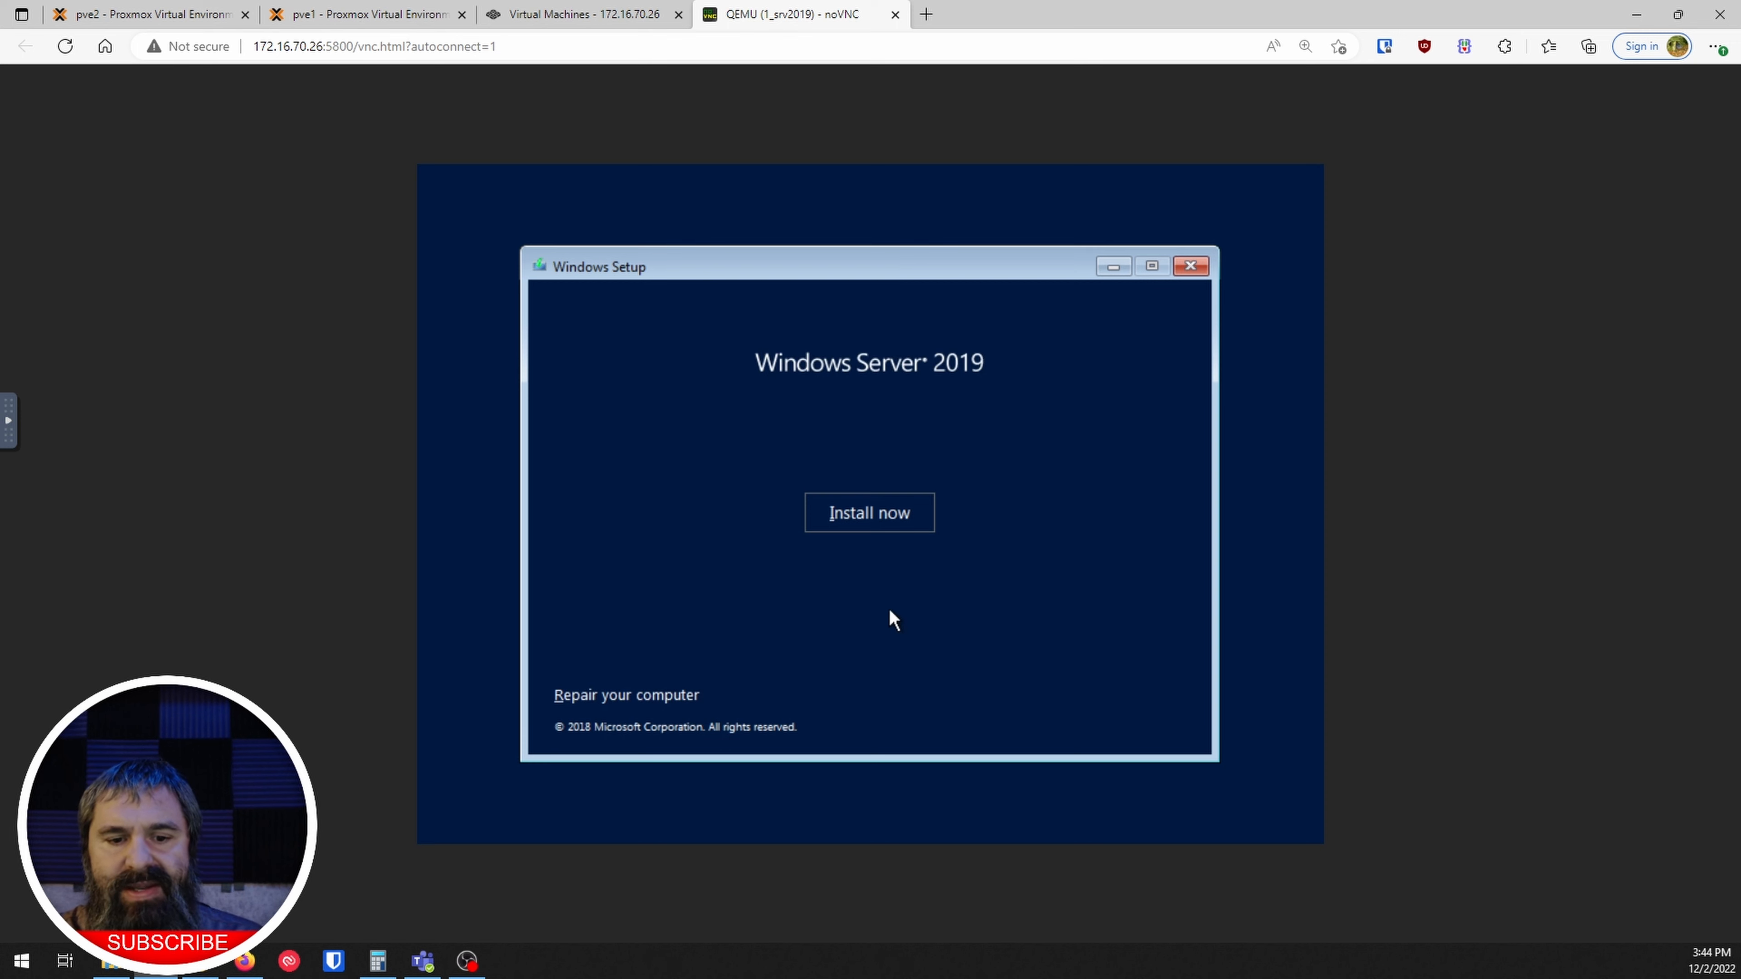
{"action": "left_click", "coordinate": [829, 511]}
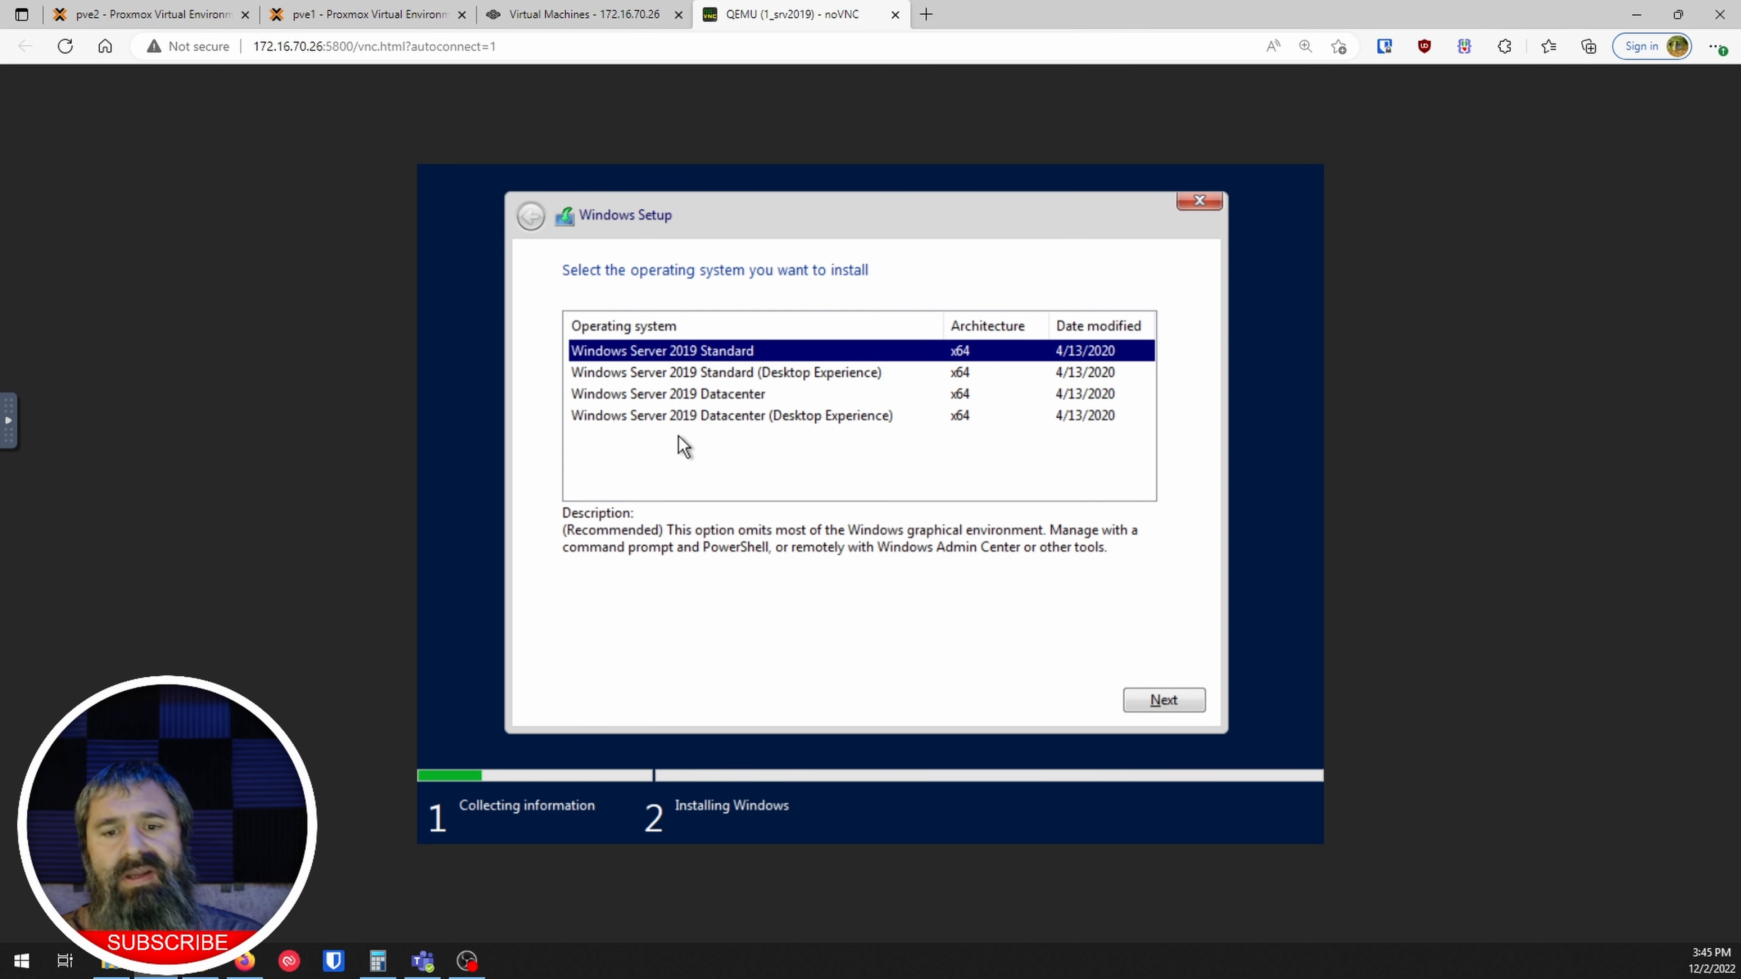
{"action": "left_click", "coordinate": [702, 378]}
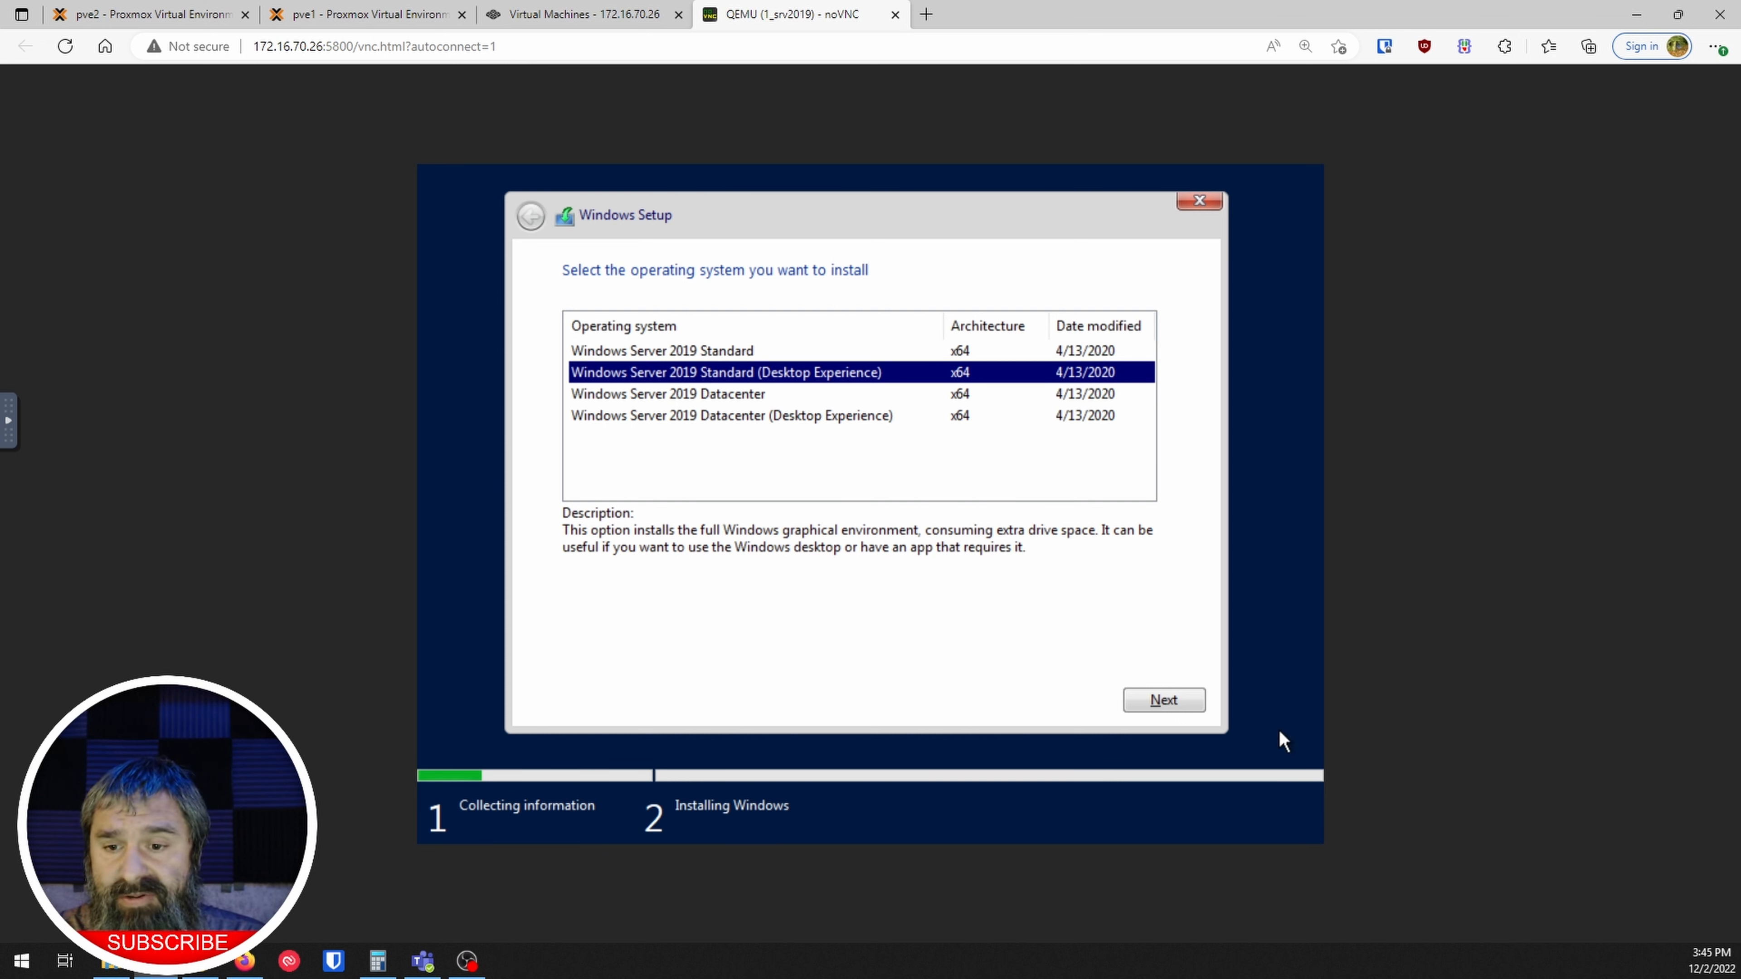
{"action": "left_click", "coordinate": [1160, 701]}
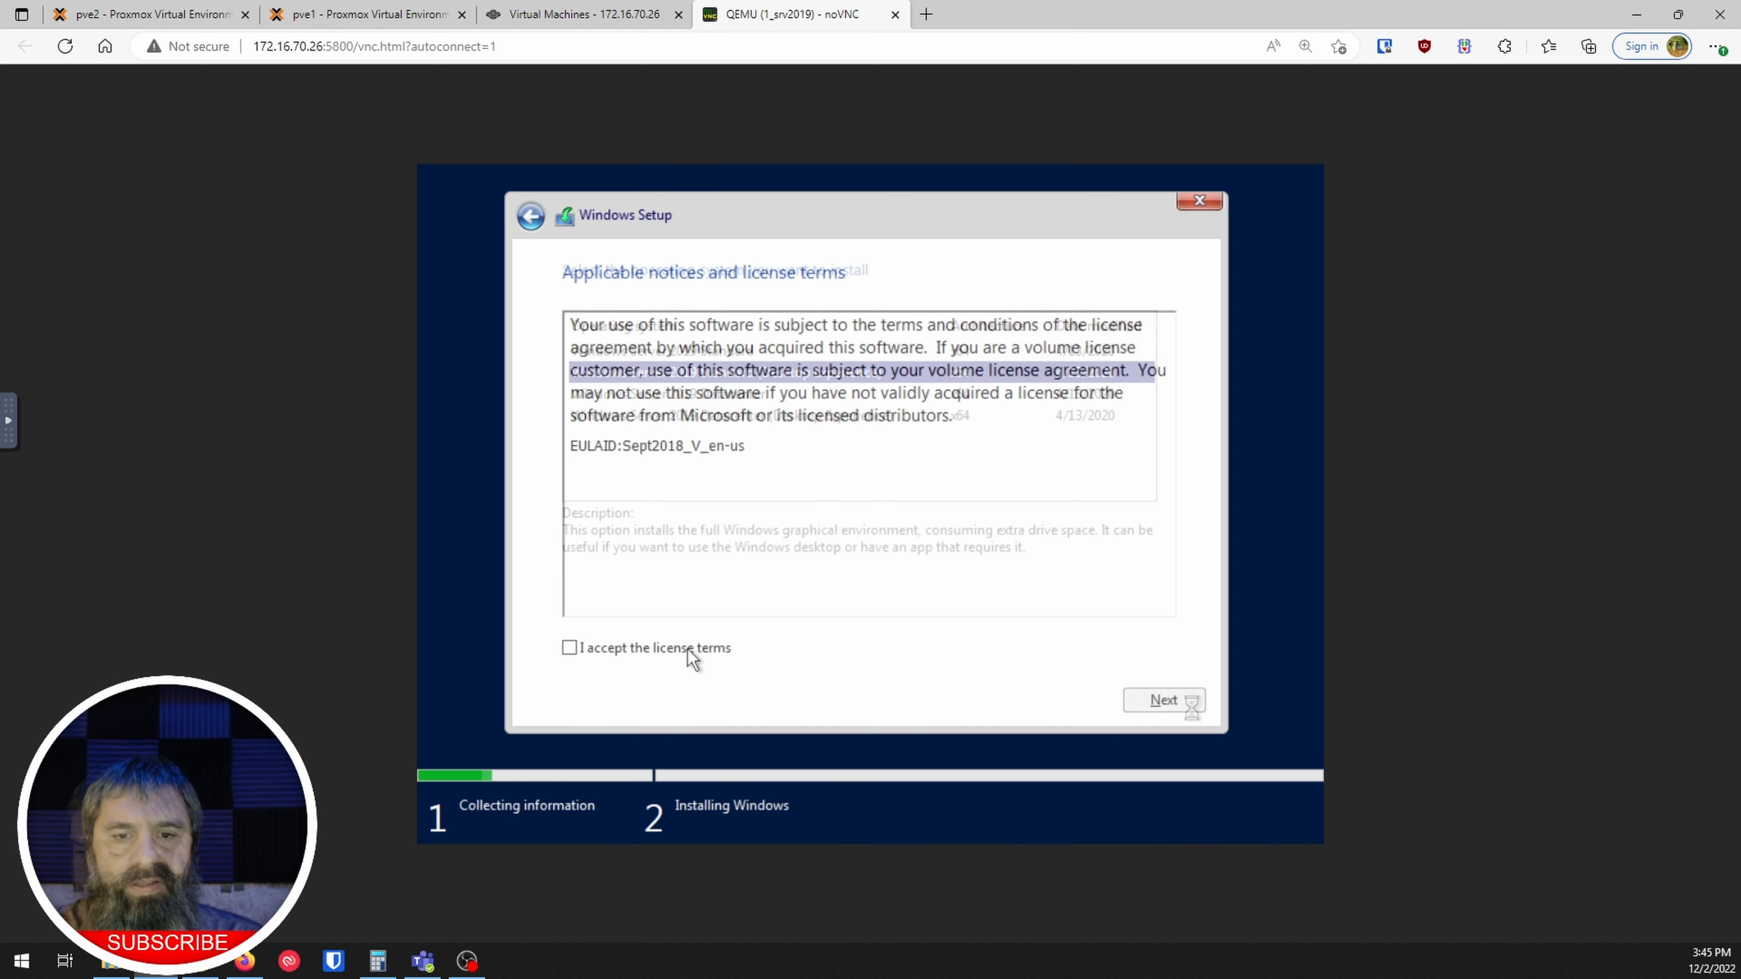
- Accept the license terms and choose the custom, Windows-only installation type
{"action": "left_click", "coordinate": [669, 647]}
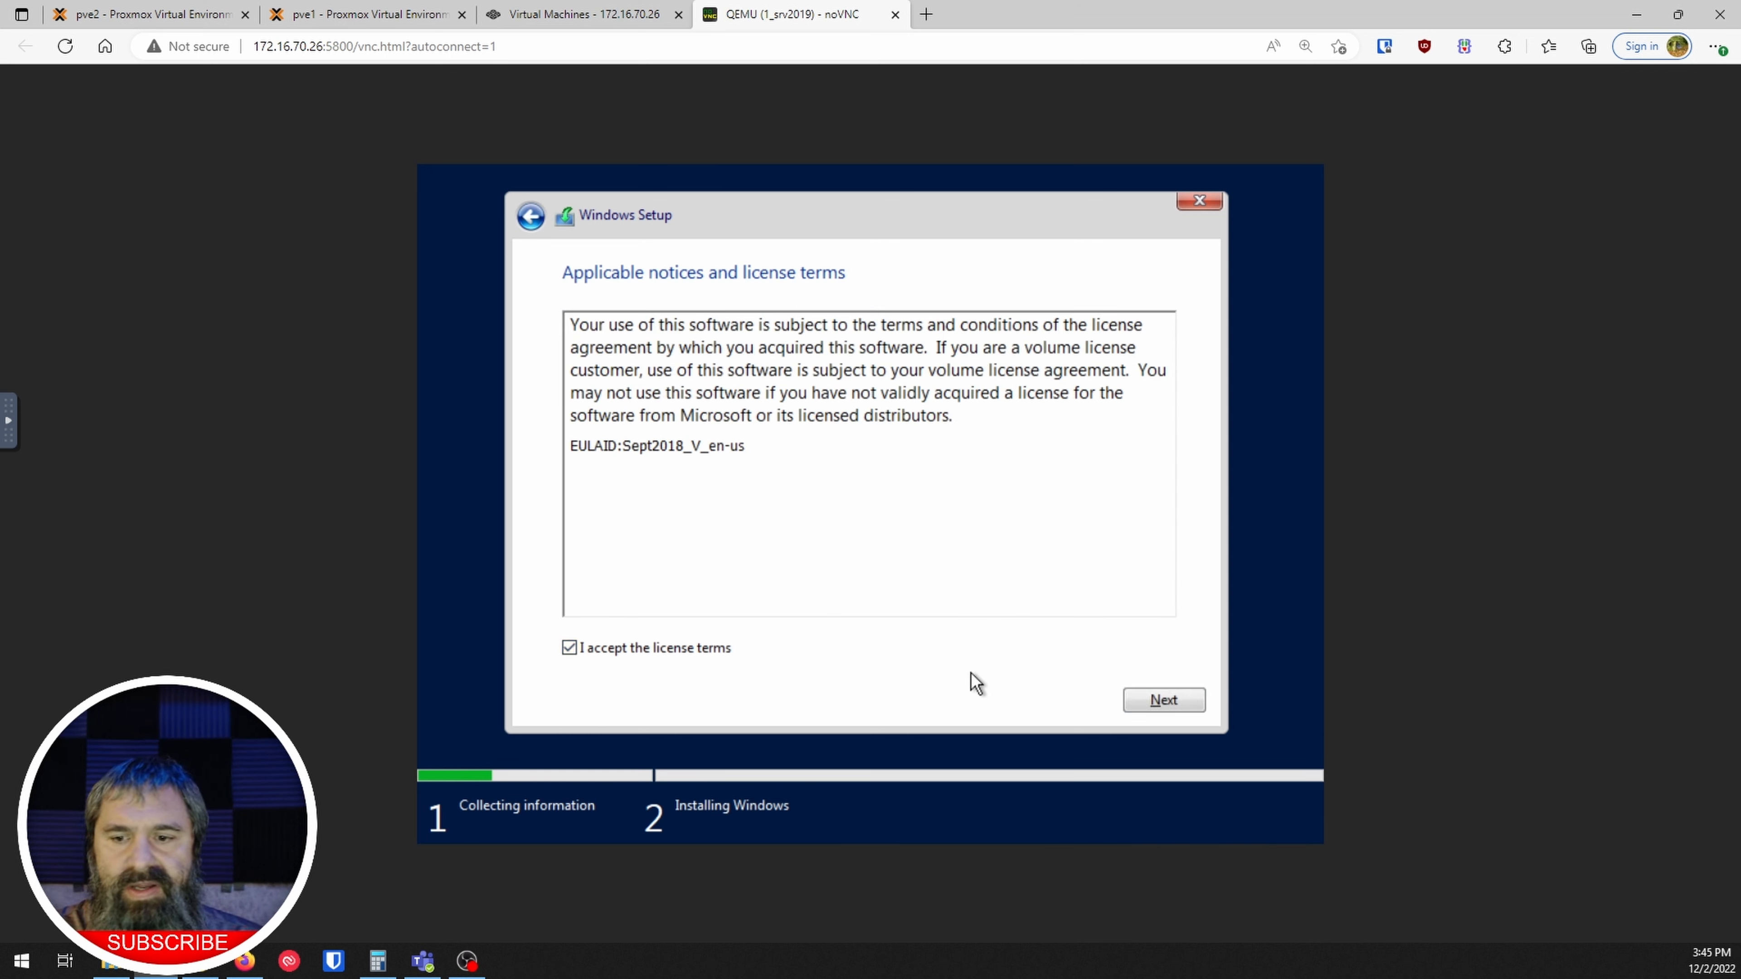
{"action": "left_click", "coordinate": [1168, 705]}
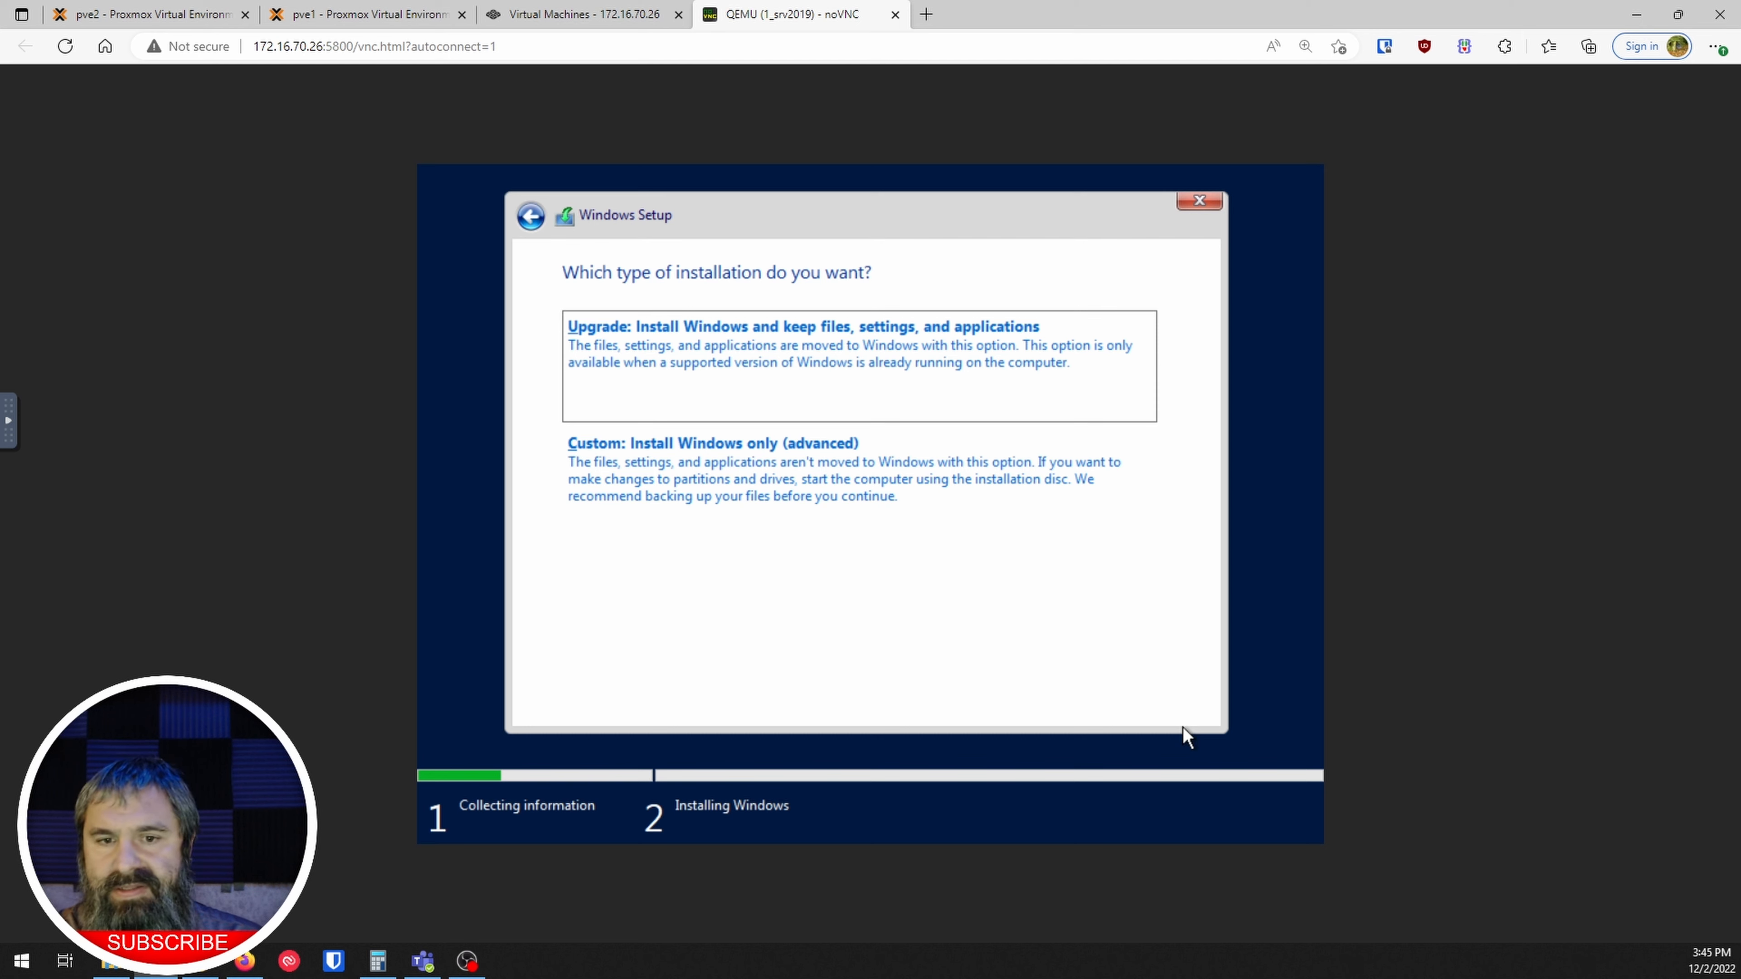
{"action": "left_click", "coordinate": [831, 490]}
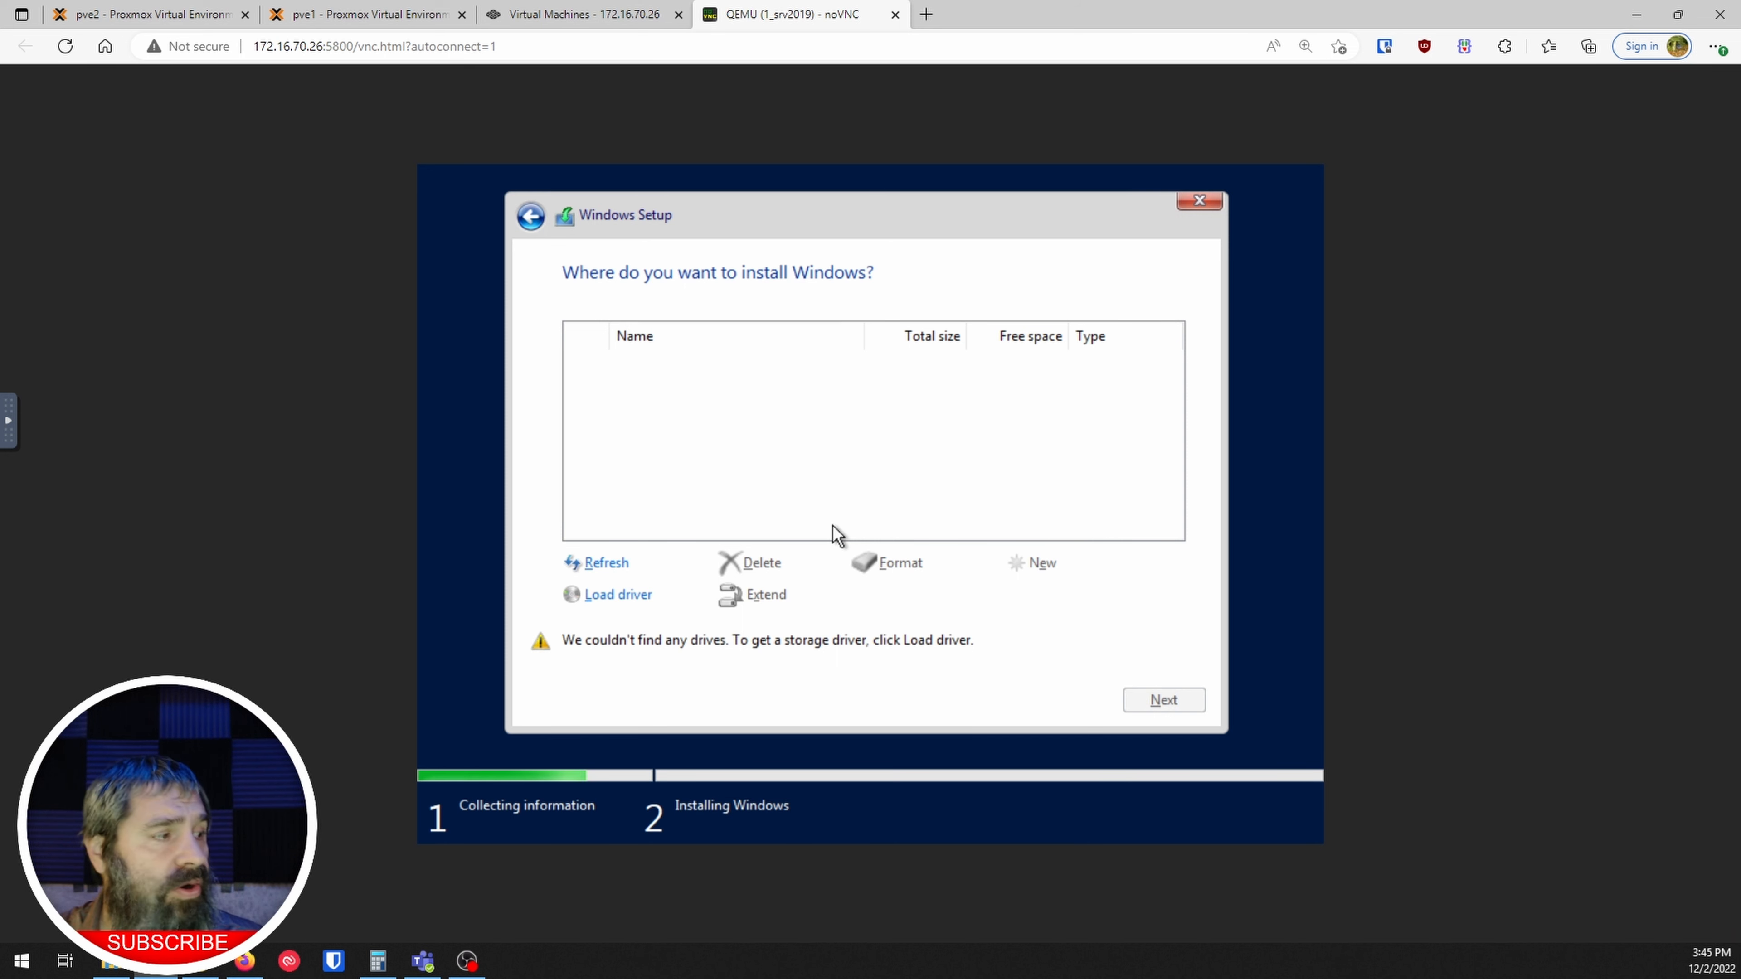
- Load the Red Hat VirtIO SCSI controller driver from D:\amd64\w10 and start installing Windows on Drive 0's unallocated space
{"action": "left_click", "coordinate": [615, 569]}
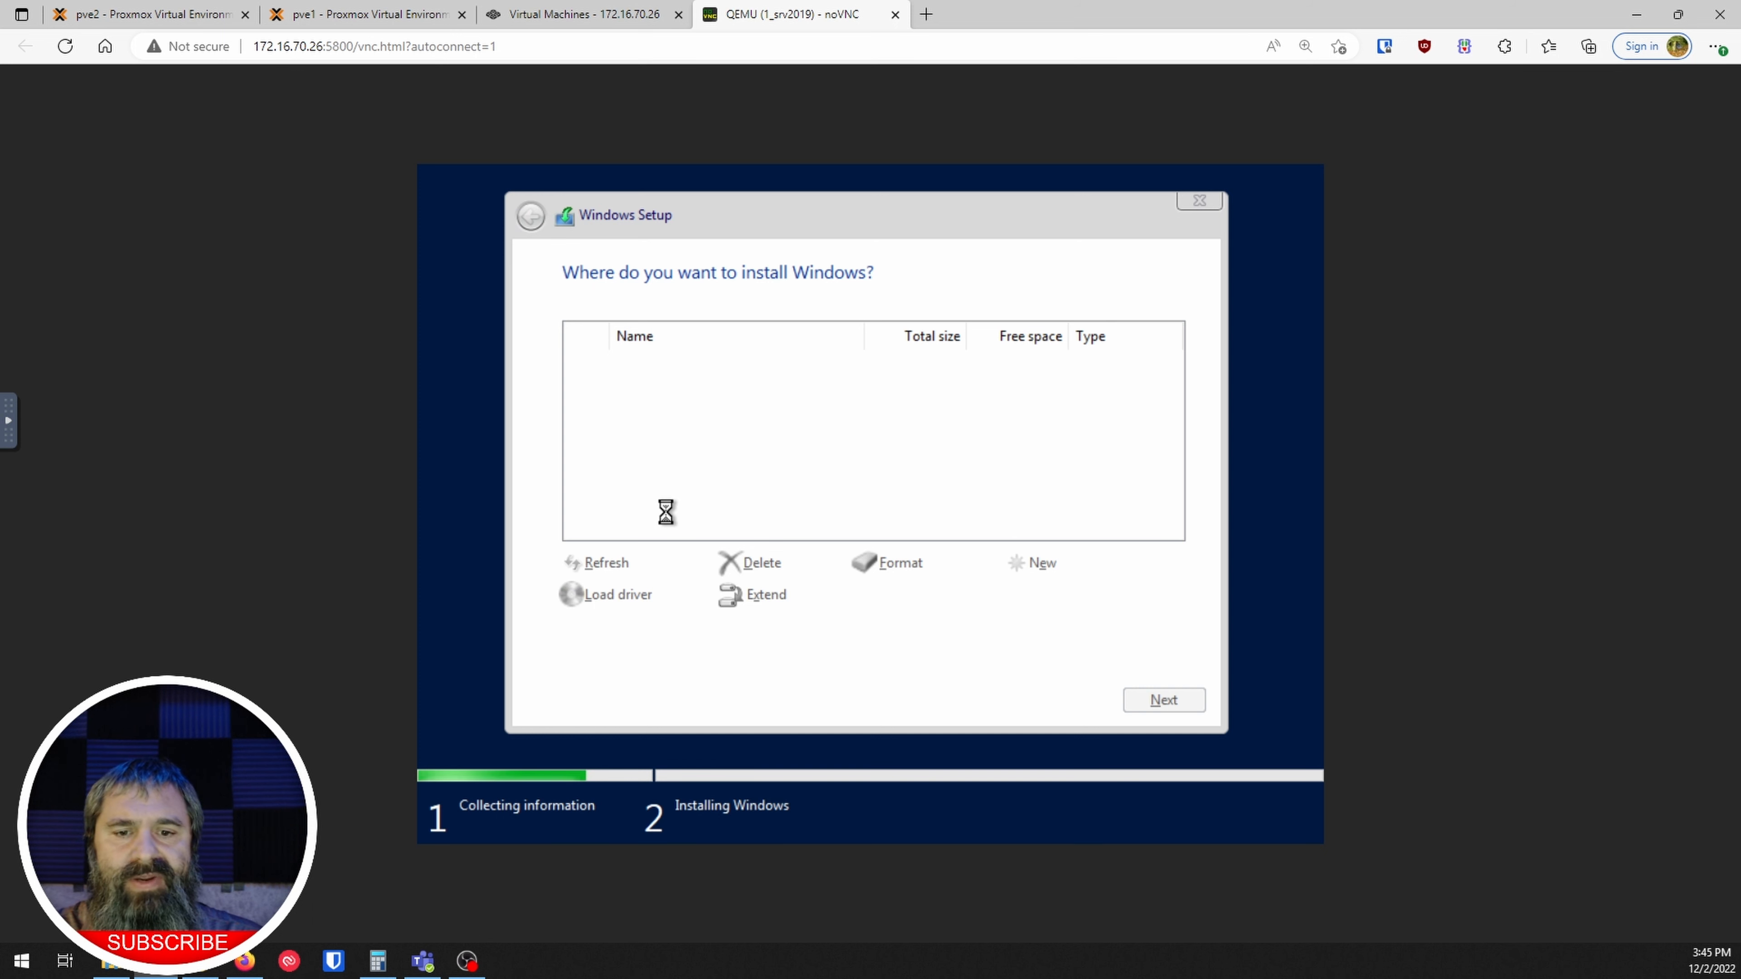
{"action": "left_click", "coordinate": [623, 595]}
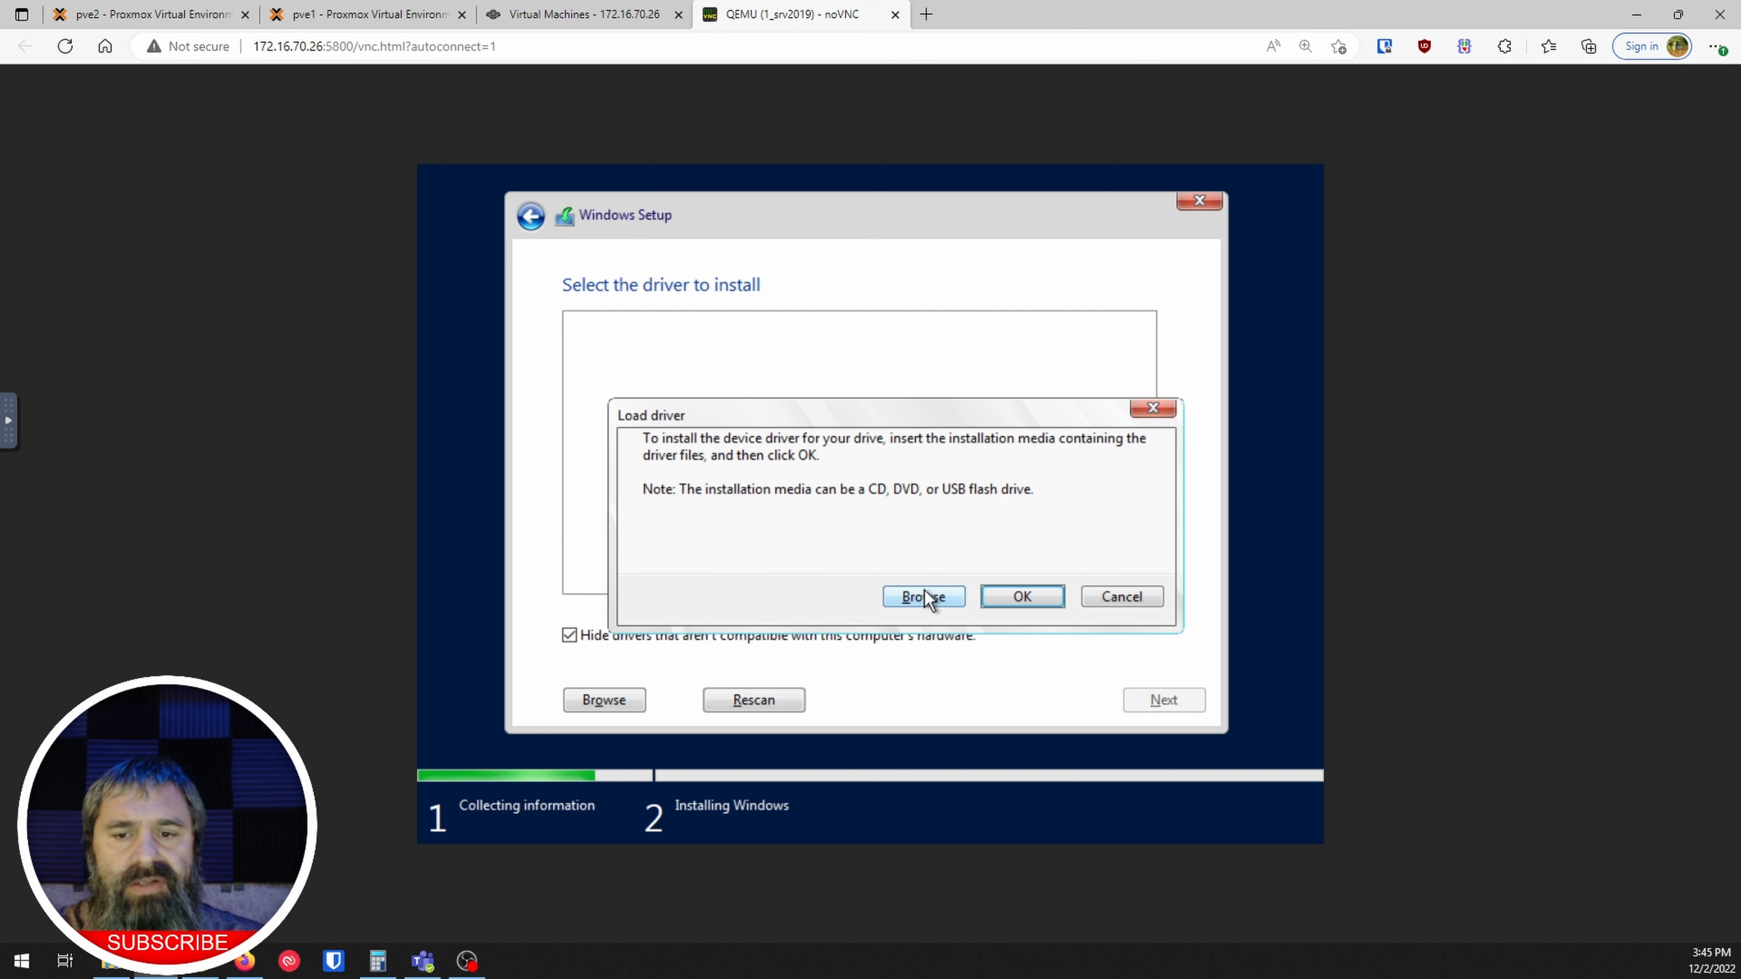
{"action": "left_click", "coordinate": [928, 597]}
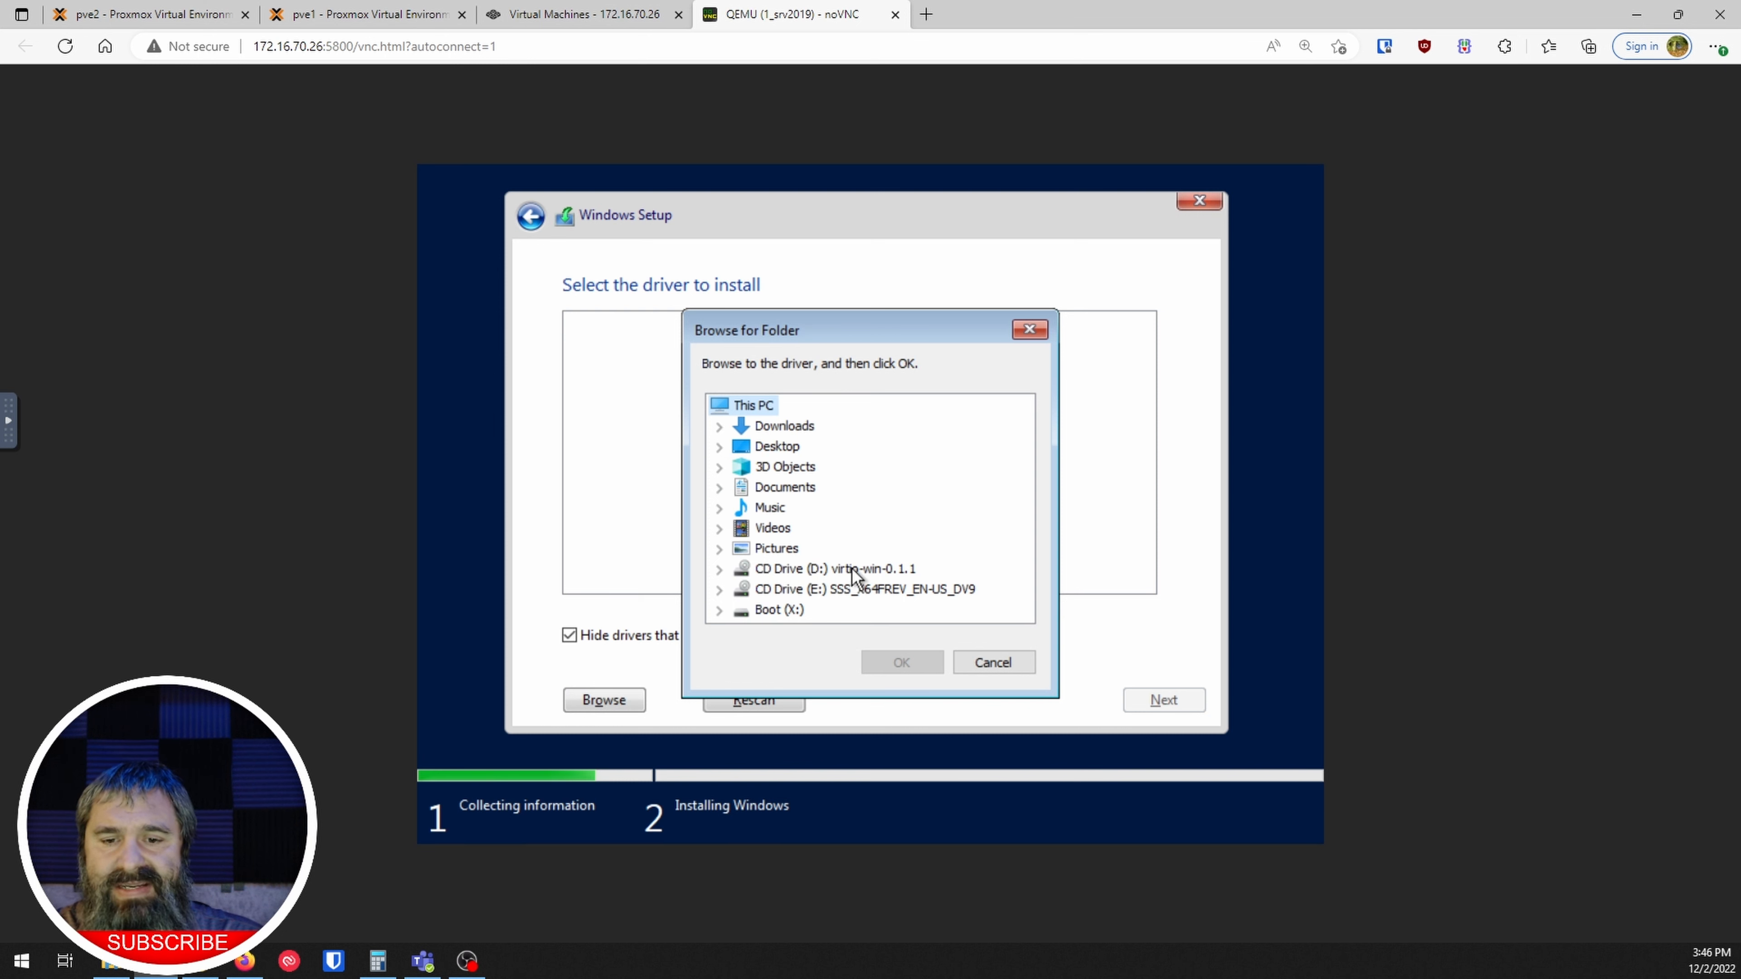
{"action": "left_click", "coordinate": [717, 568]}
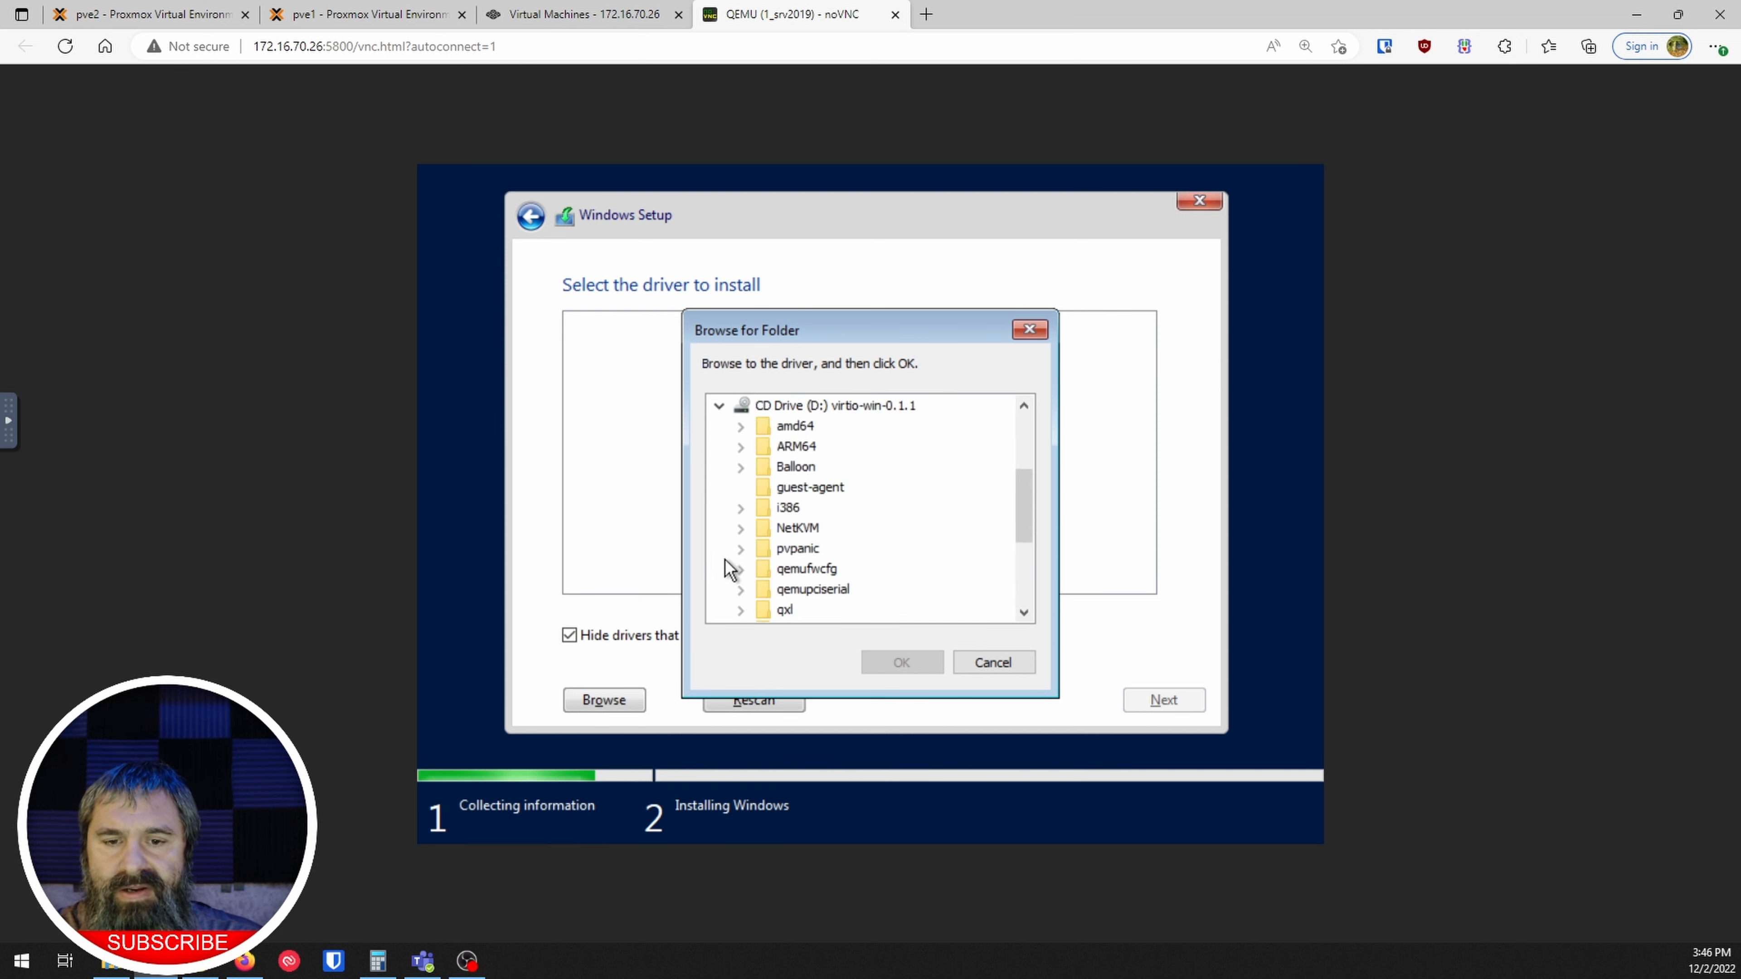
{"action": "left_click", "coordinate": [740, 427]}
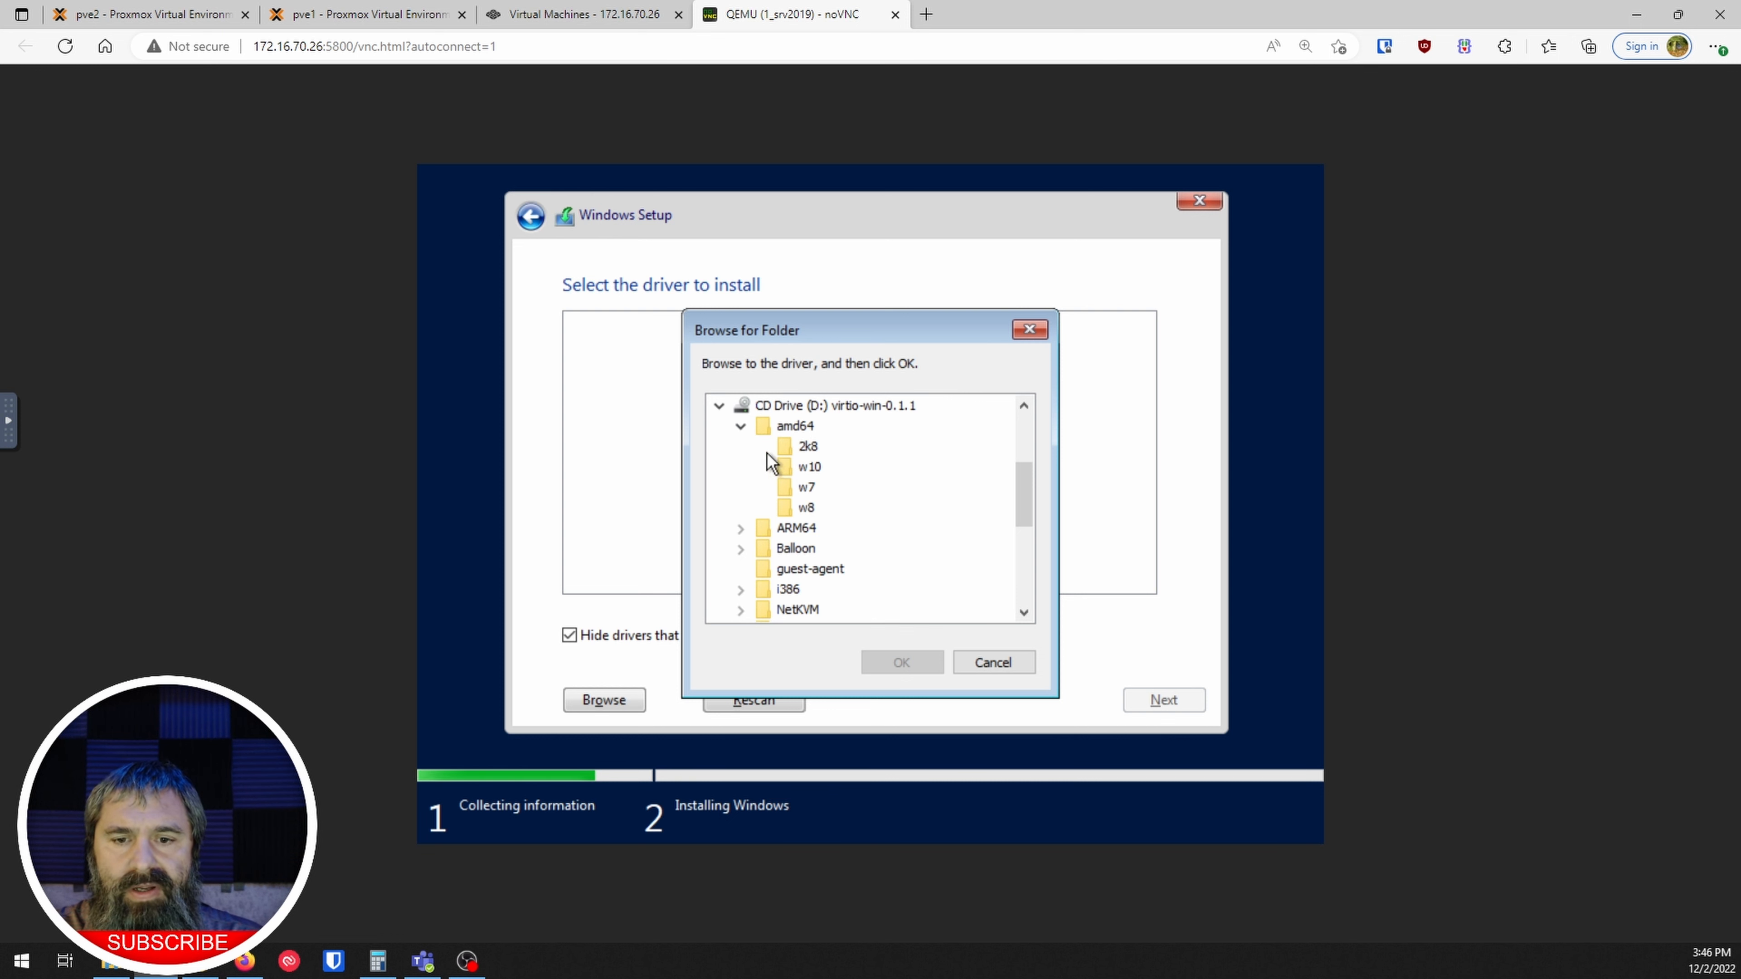
{"action": "left_click", "coordinate": [789, 471]}
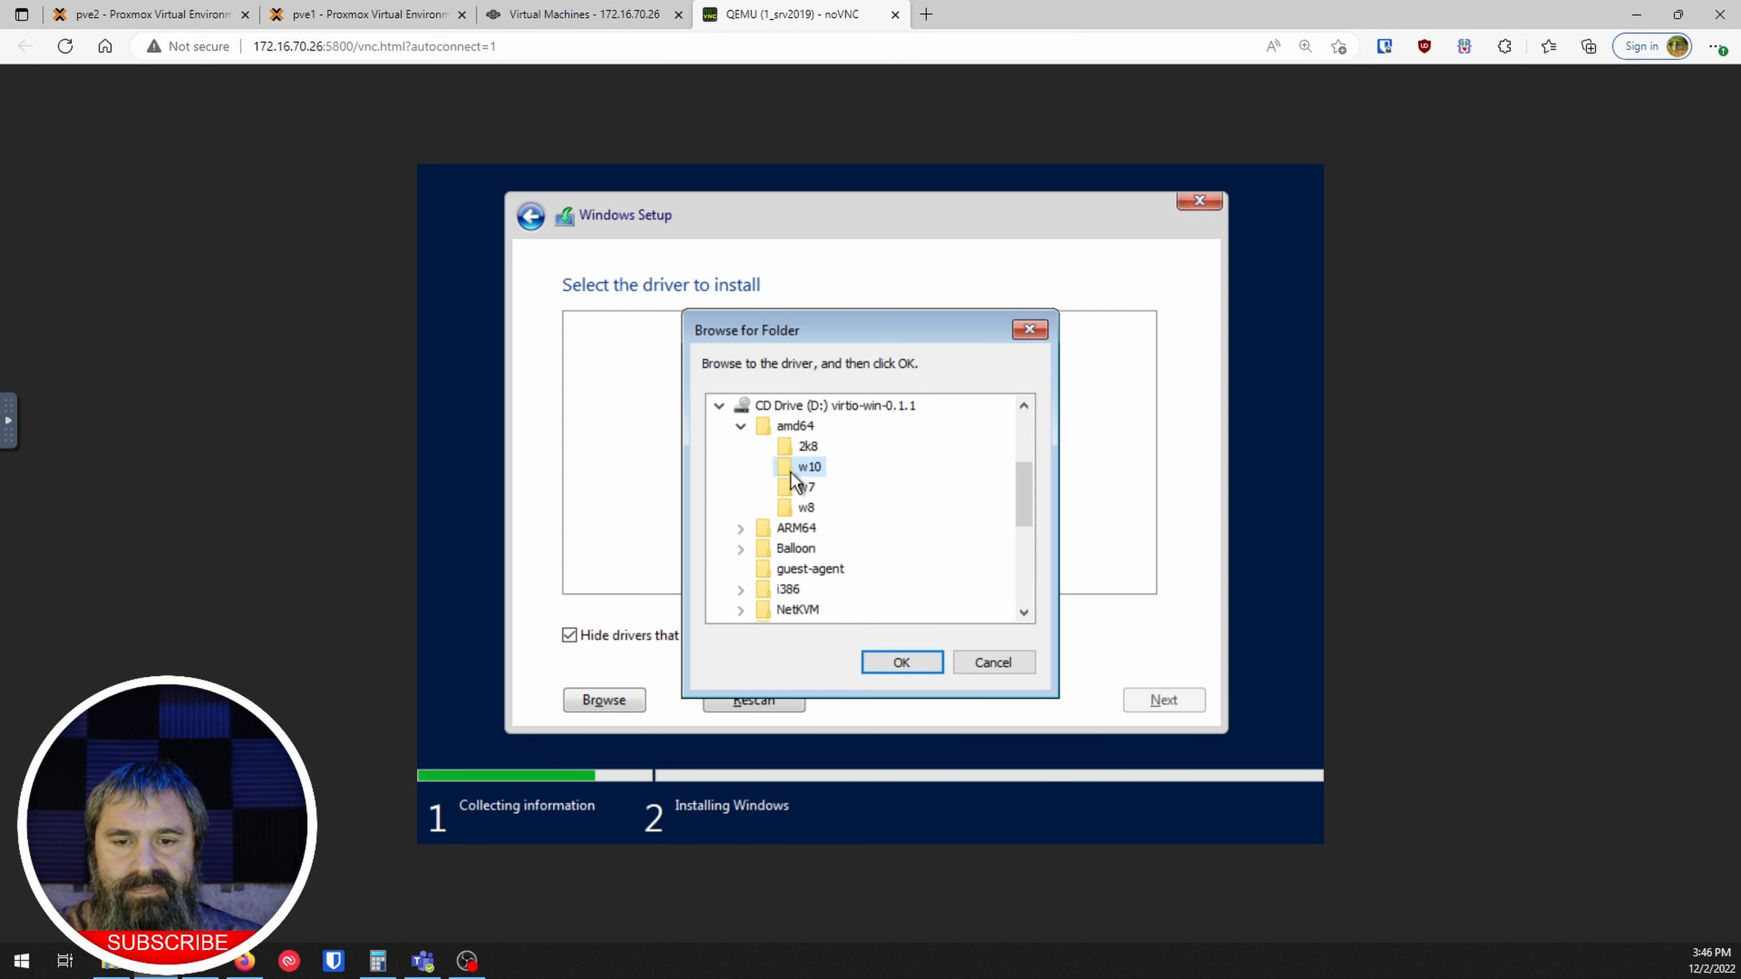
{"action": "left_click", "coordinate": [899, 663]}
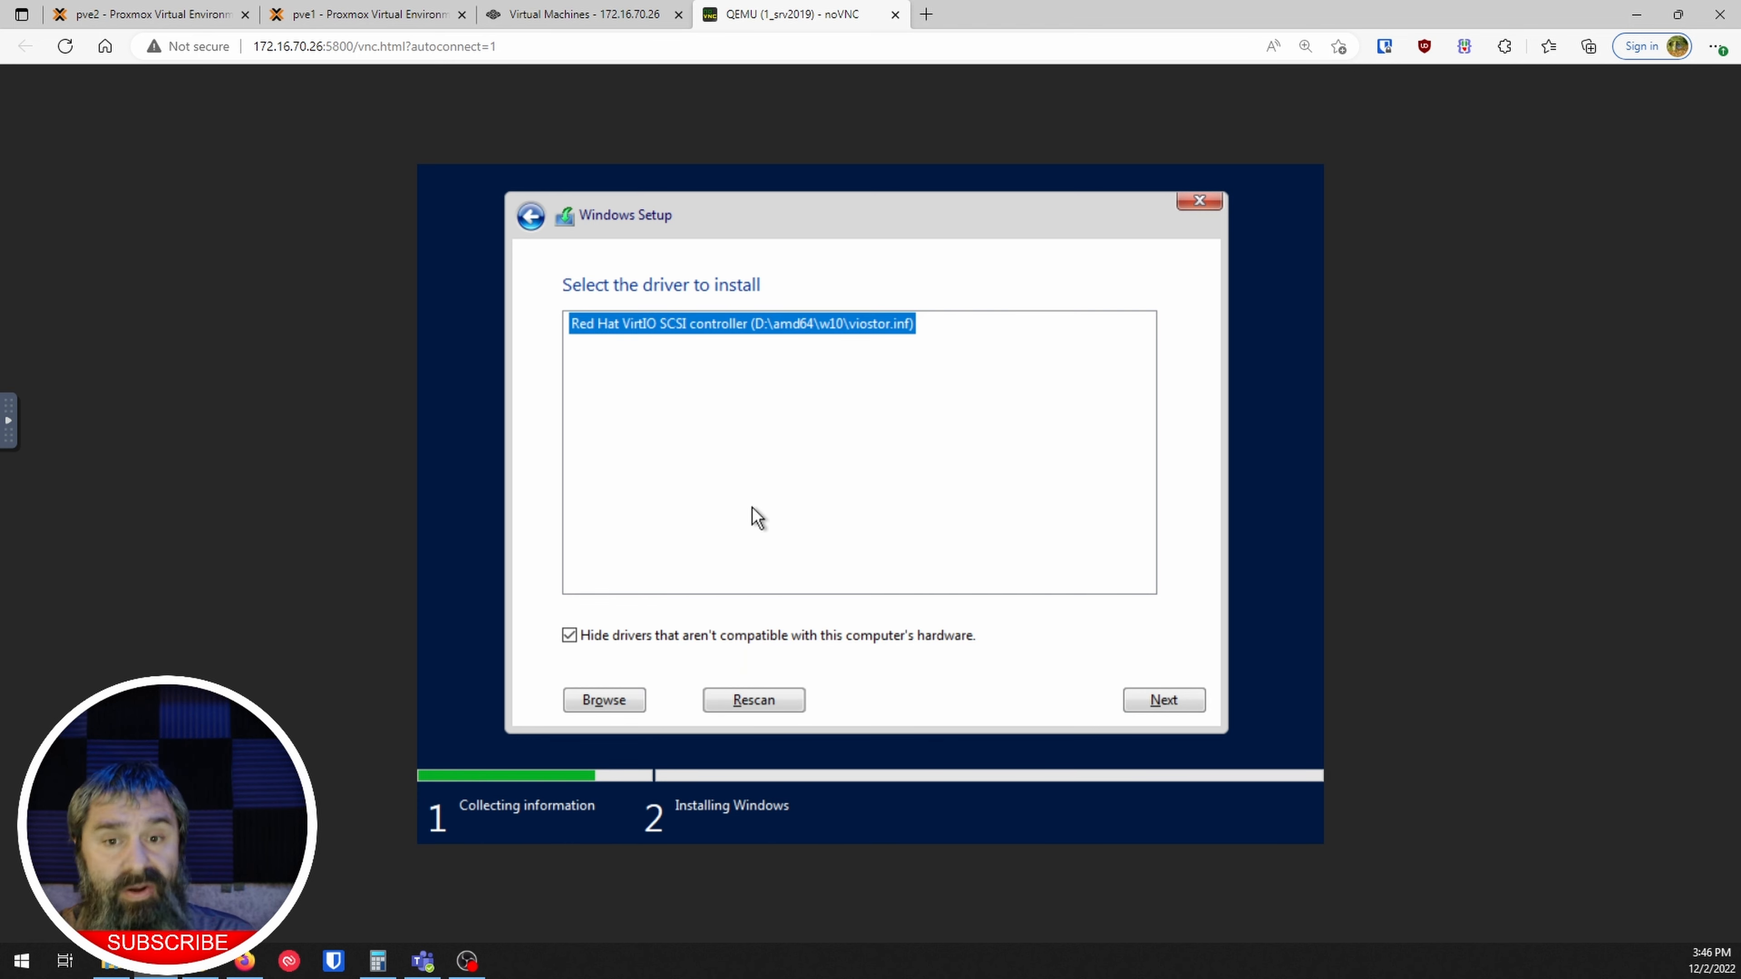
{"action": "left_click", "coordinate": [1165, 700]}
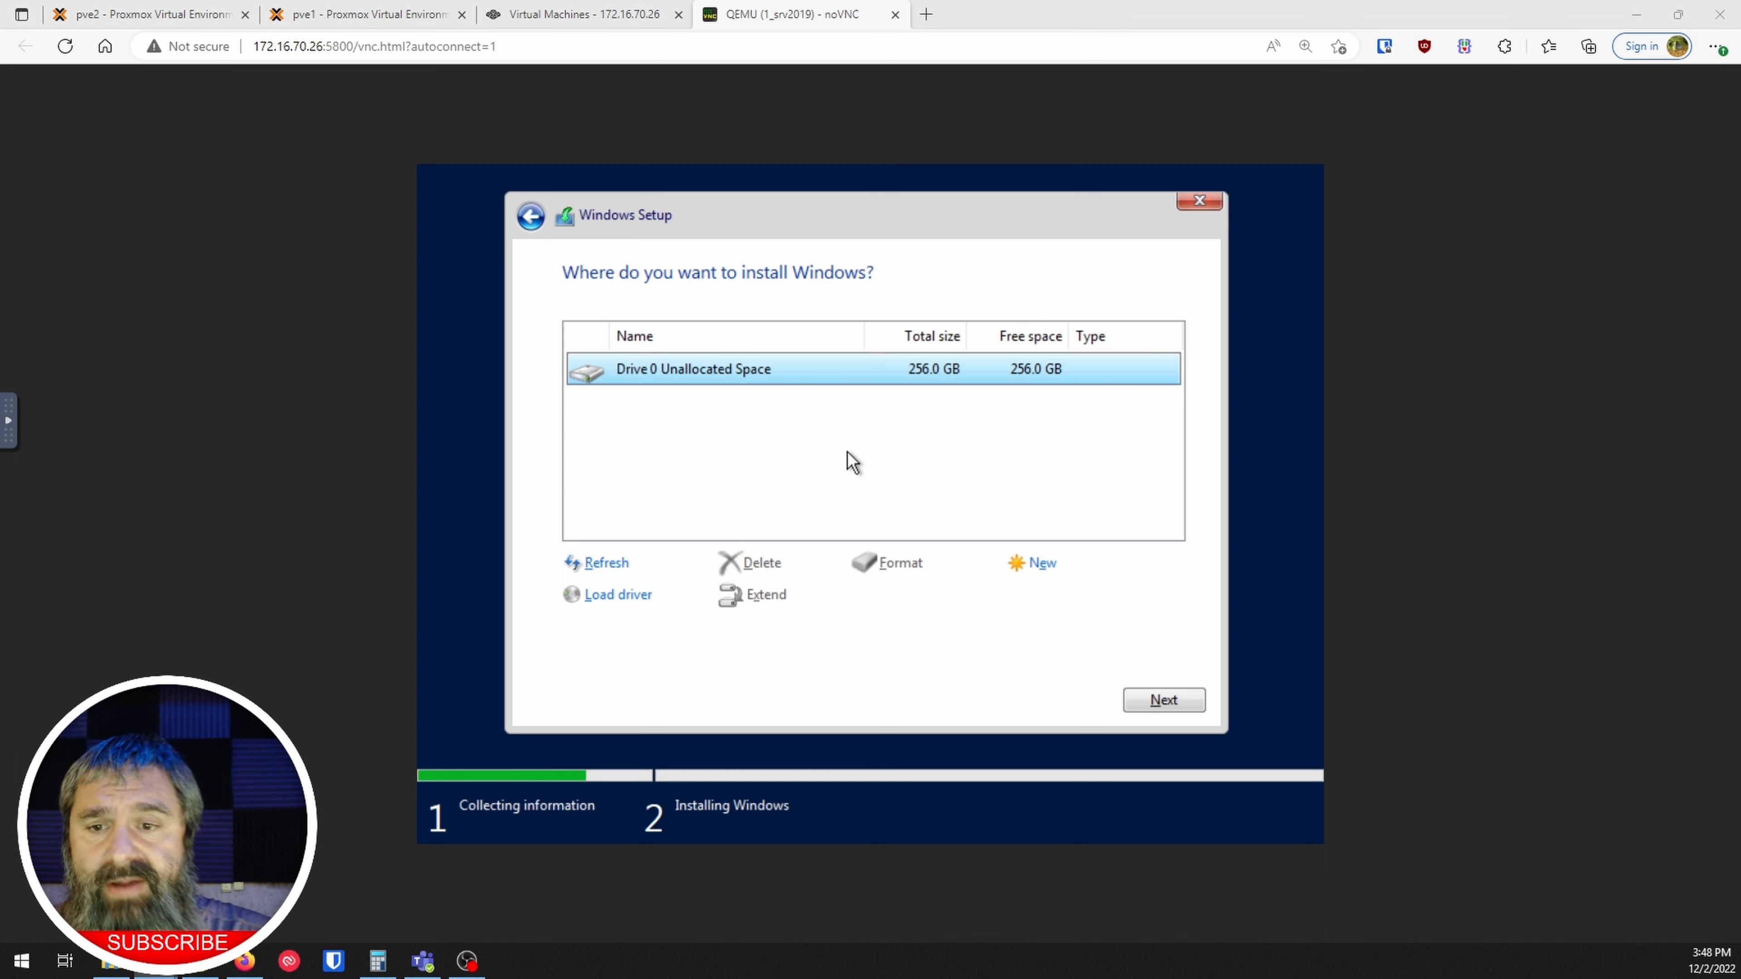
{"action": "left_click", "coordinate": [1179, 707]}
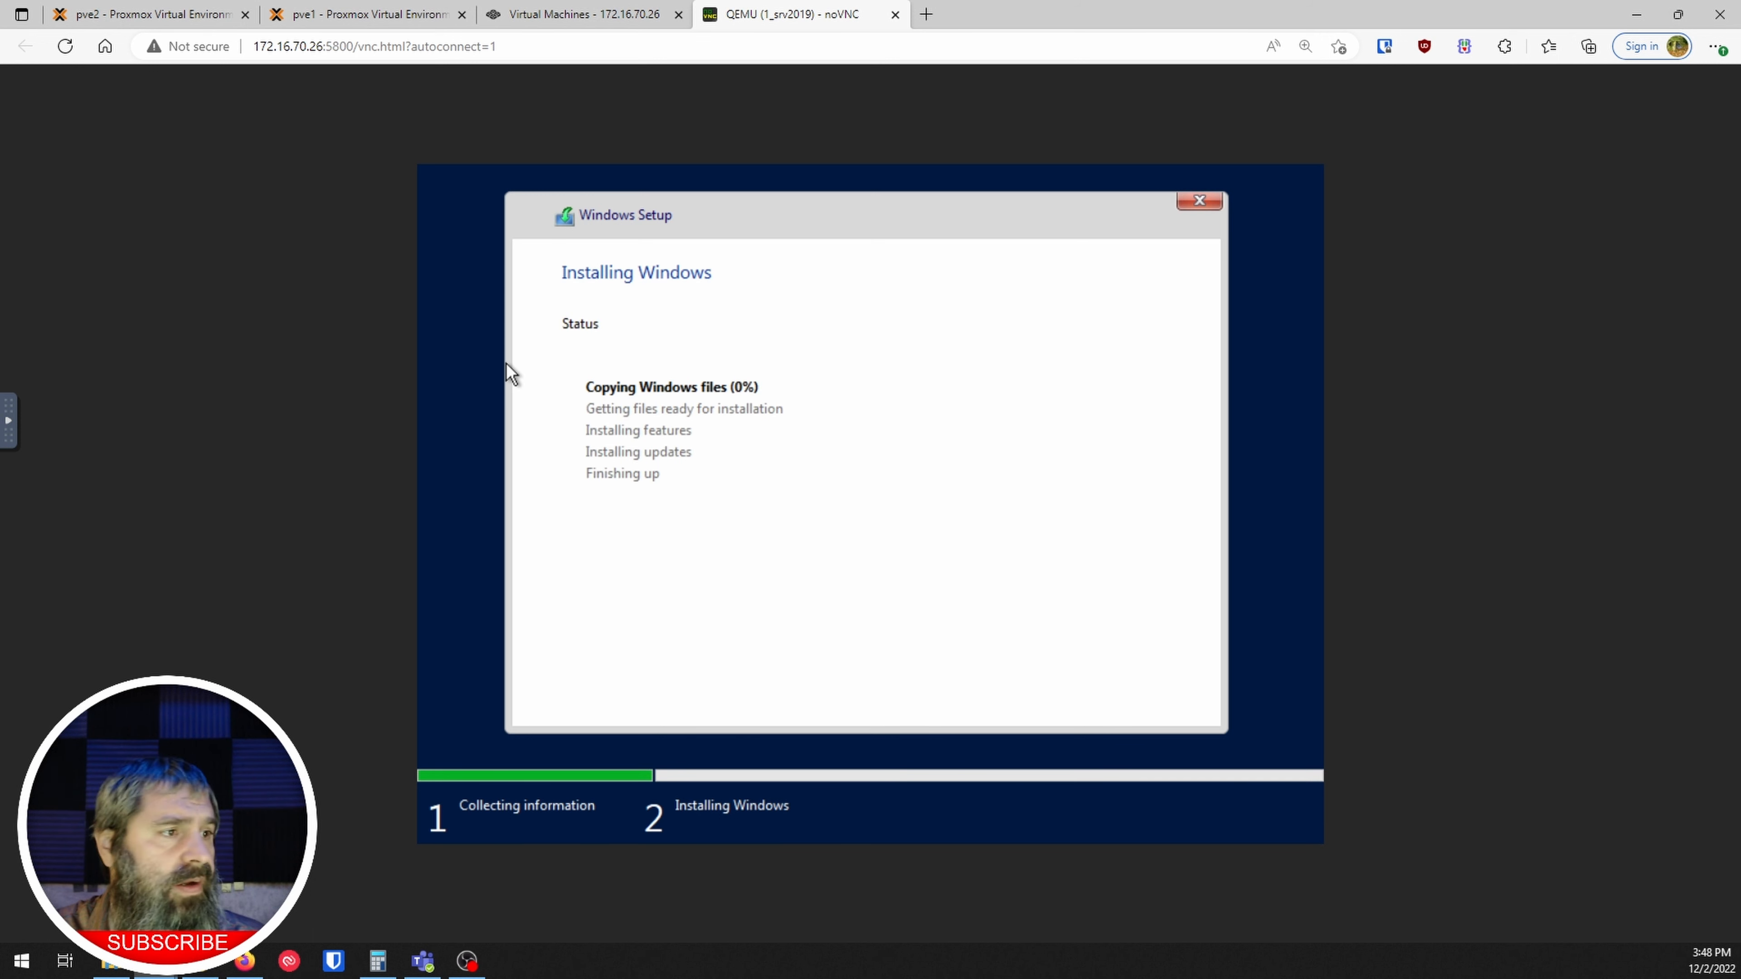
- Switch to the Edge window with the Proxmox wiki's Windows VirtIO Drivers page and maximize it
{"action": "left_click", "coordinate": [155, 961]}
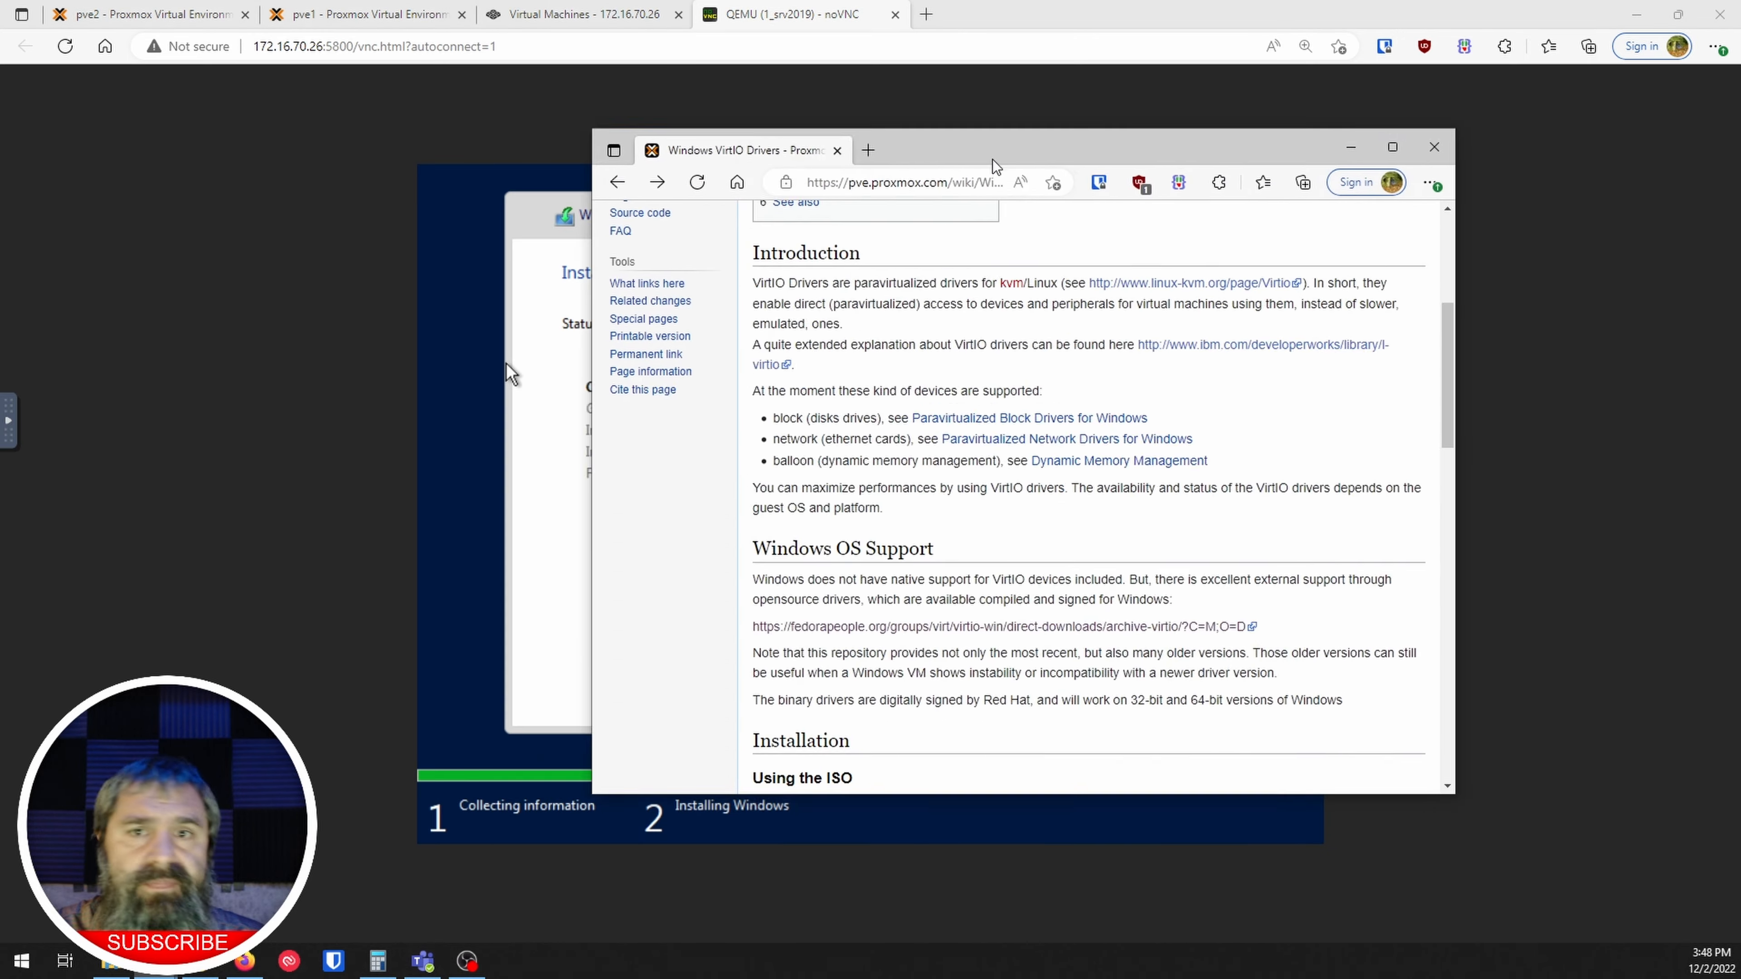
{"action": "left_click_drag", "start_coordinate": [991, 158], "coordinate": [1138, 66]}
{"action": "left_click", "coordinate": [1539, 55]}
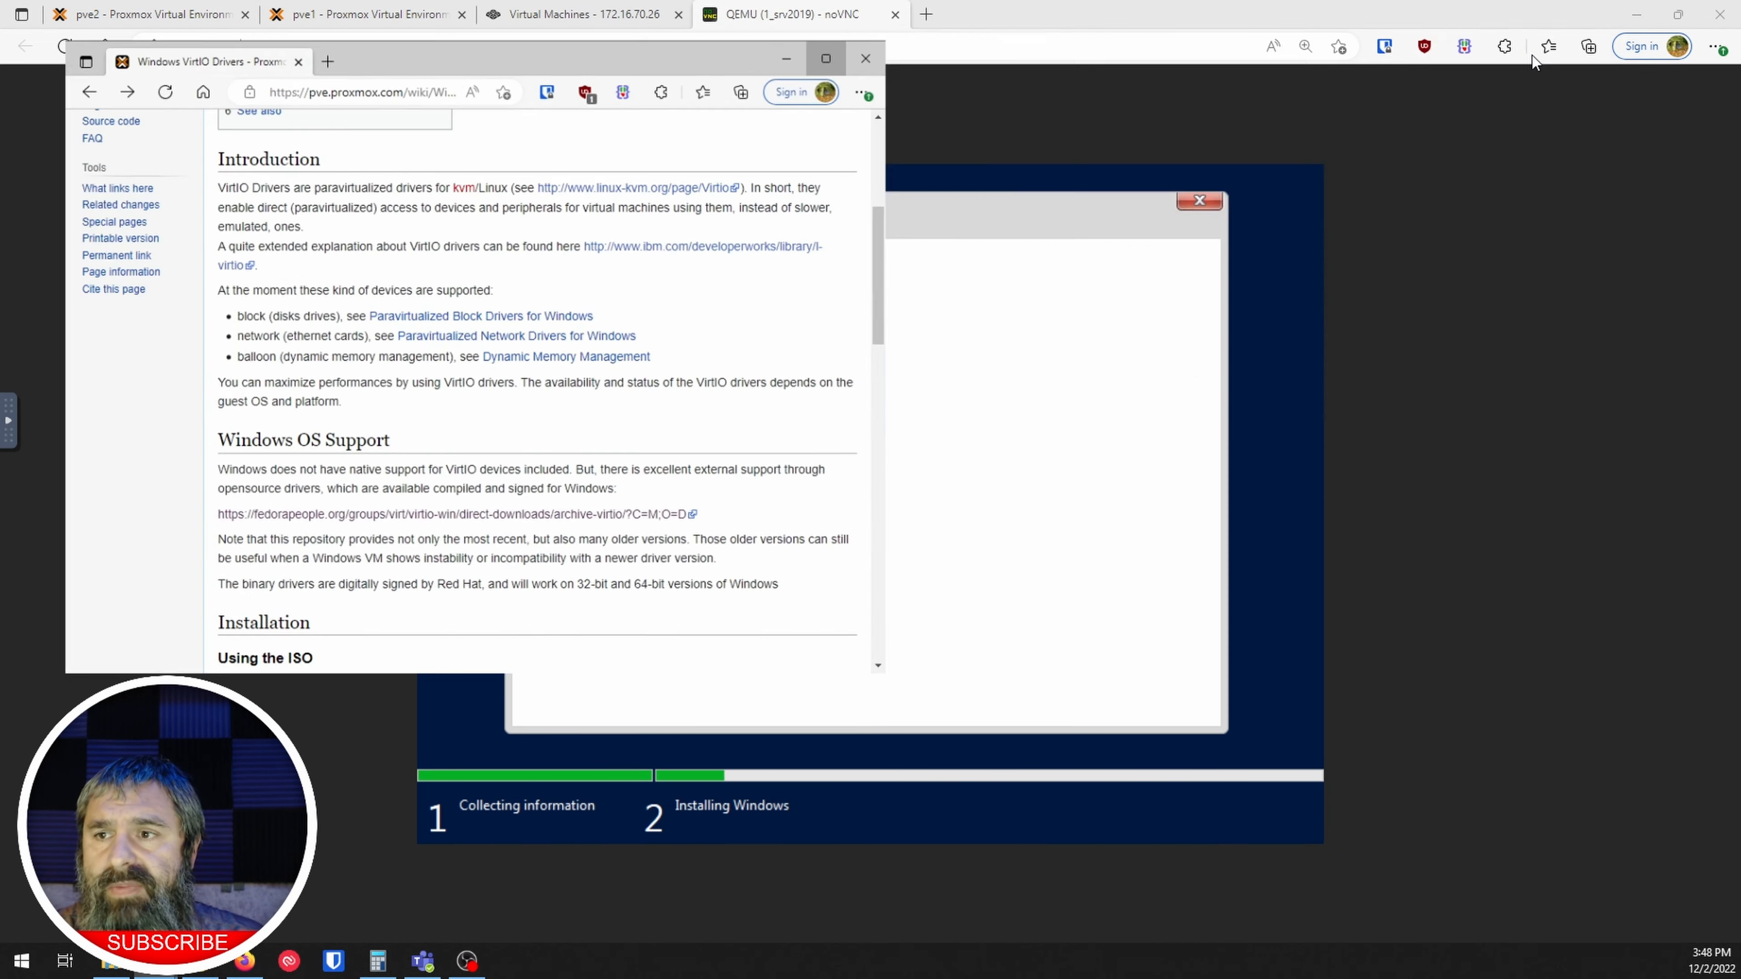
- Download the latest stable VirtIO driver ISO linked in the wiki's Using the ISO section
{"action": "scroll", "coordinate": [634, 405], "scroll_direction": "up", "scroll_amount": 4}
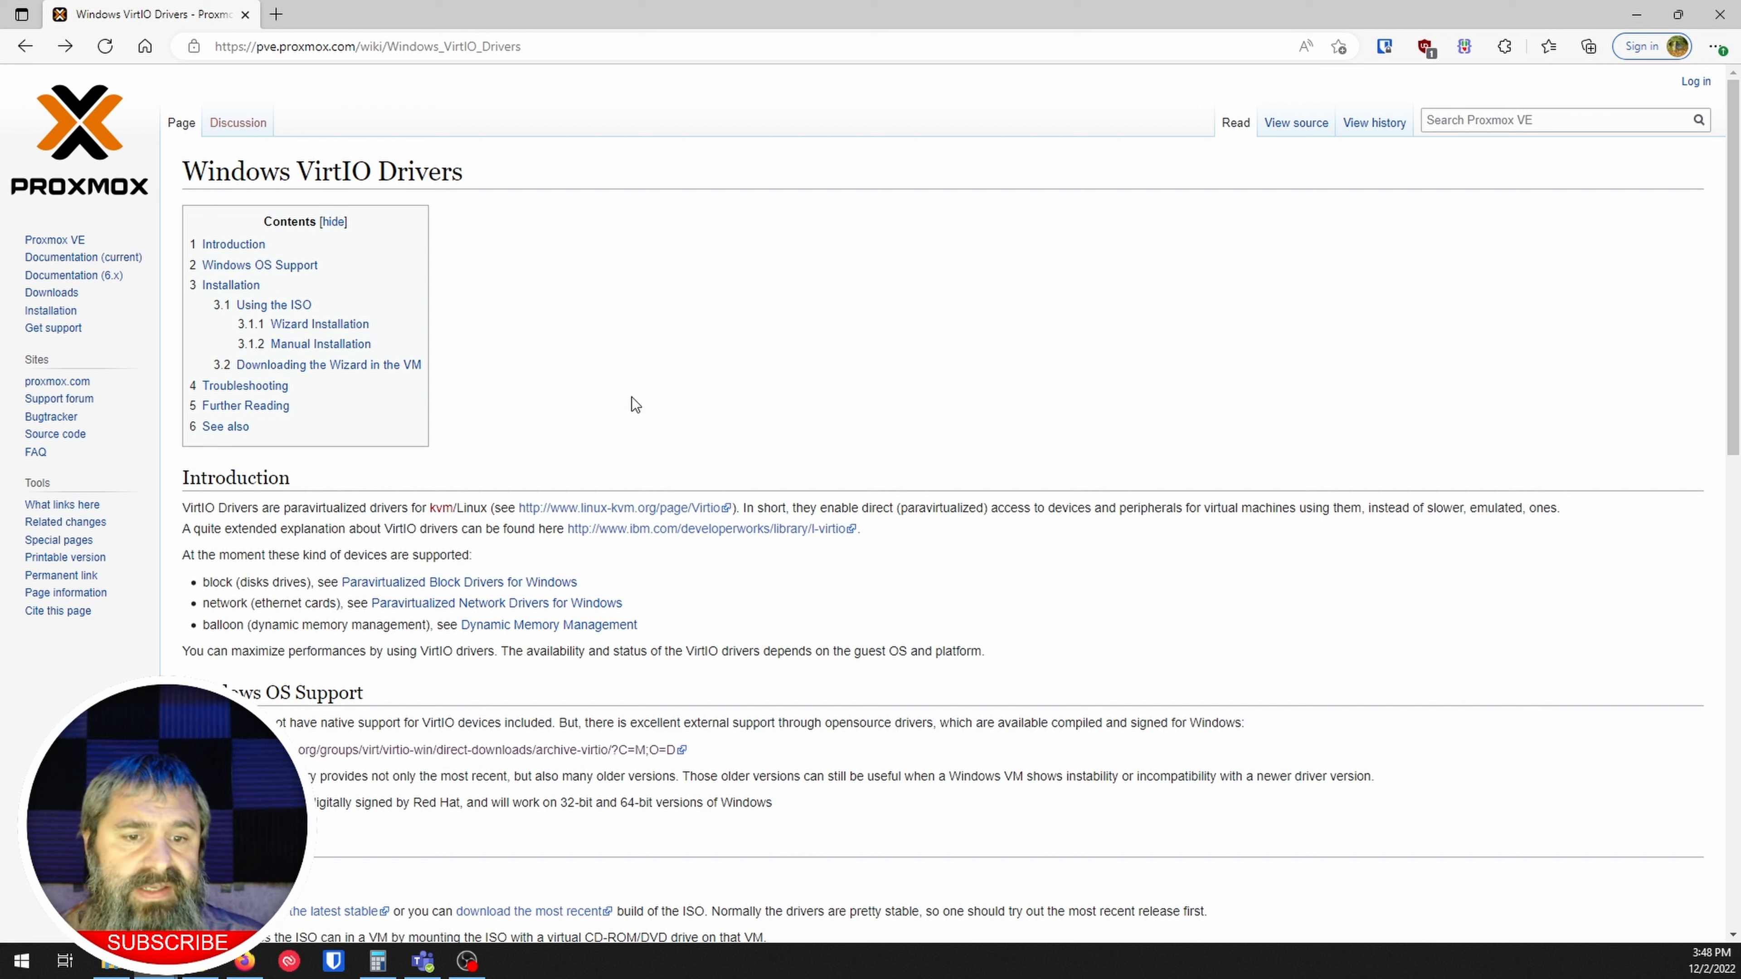
{"action": "scroll", "coordinate": [527, 351], "scroll_direction": "down", "scroll_amount": 5}
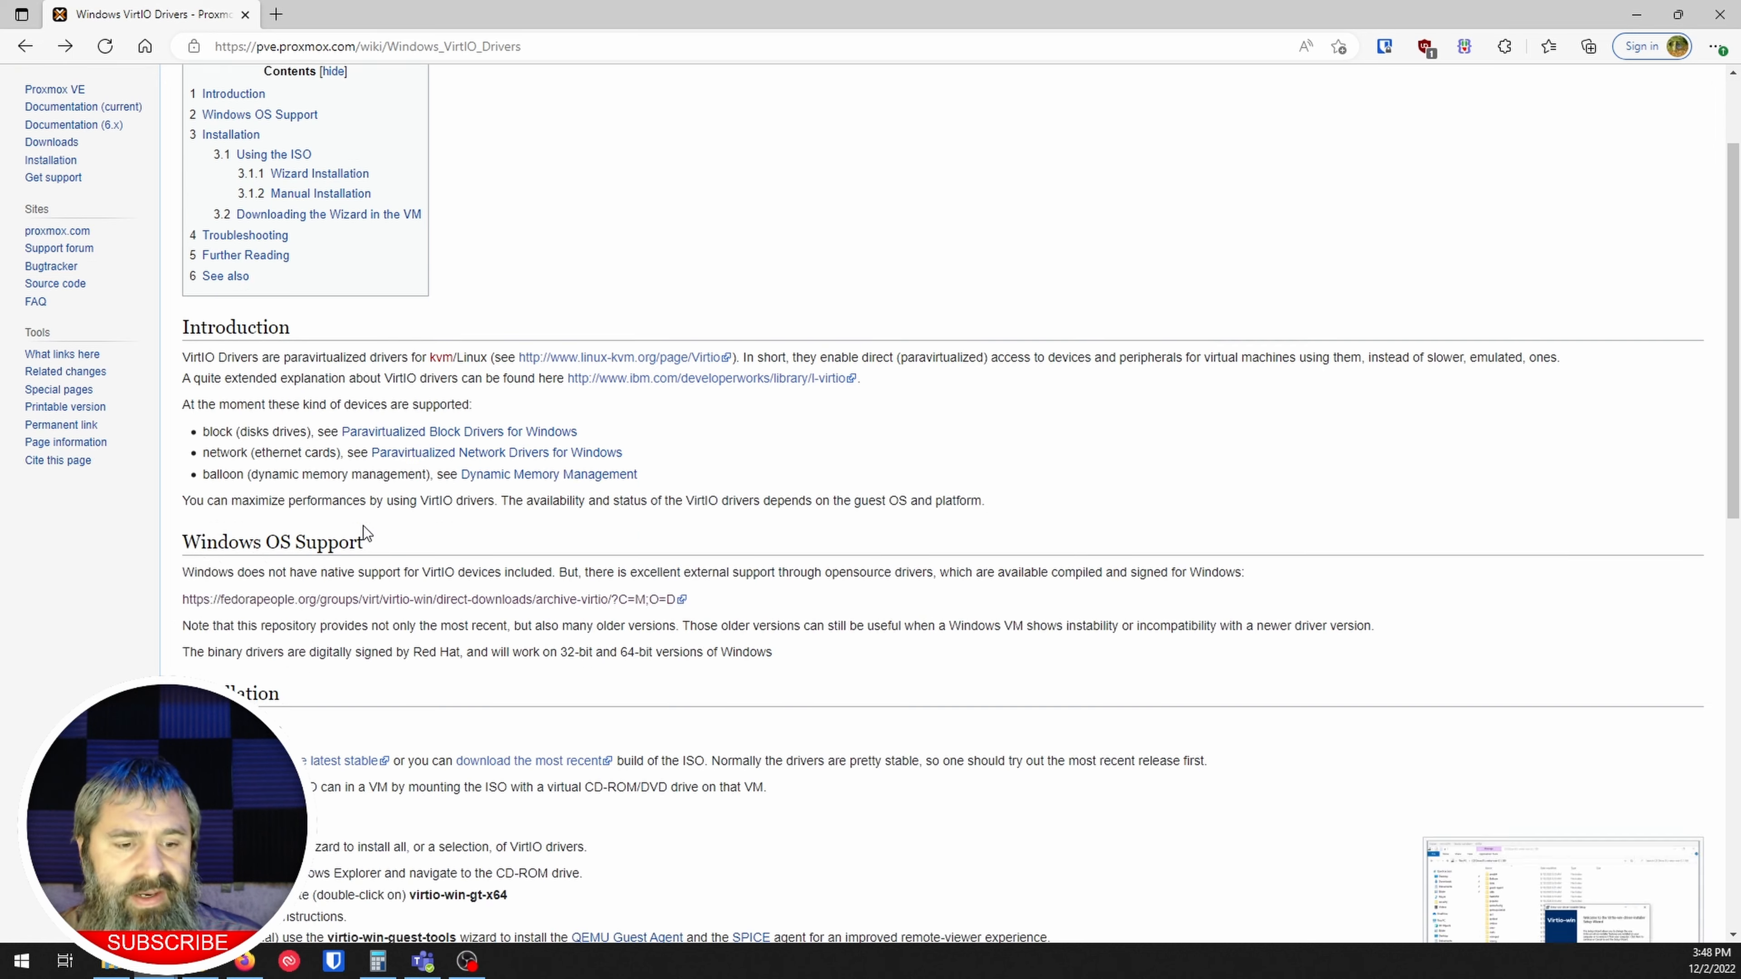
{"action": "scroll", "coordinate": [391, 569], "scroll_direction": "down", "scroll_amount": 2}
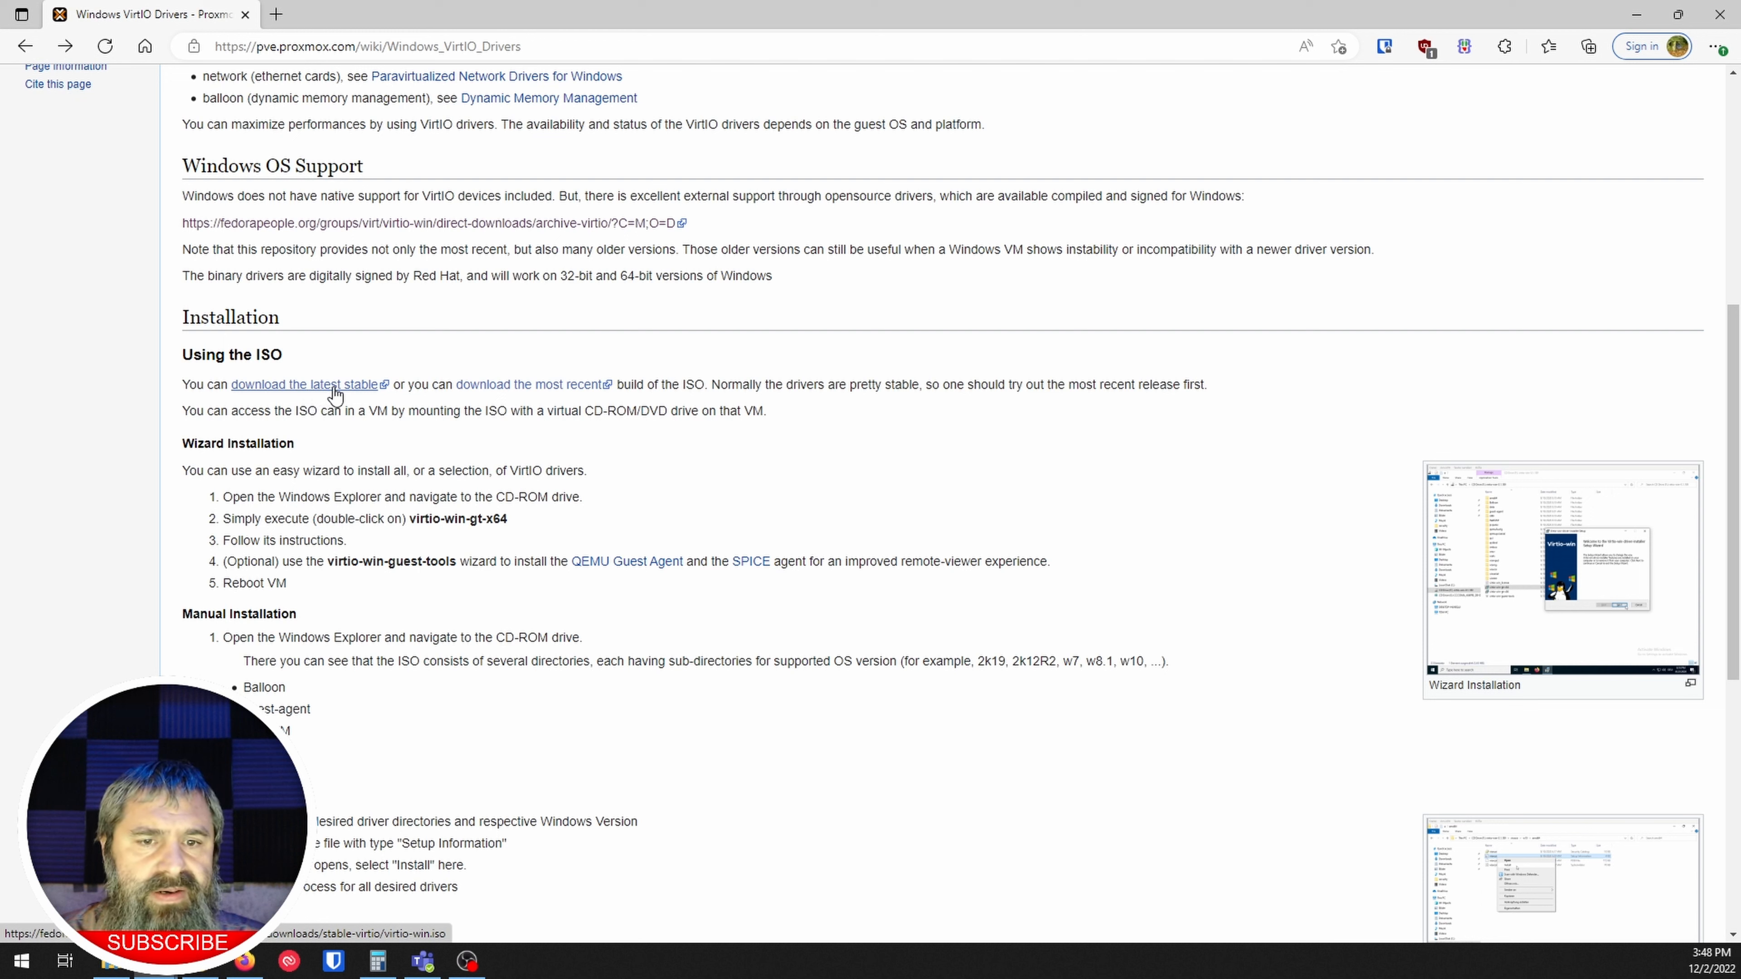
{"action": "left_click", "coordinate": [334, 389]}
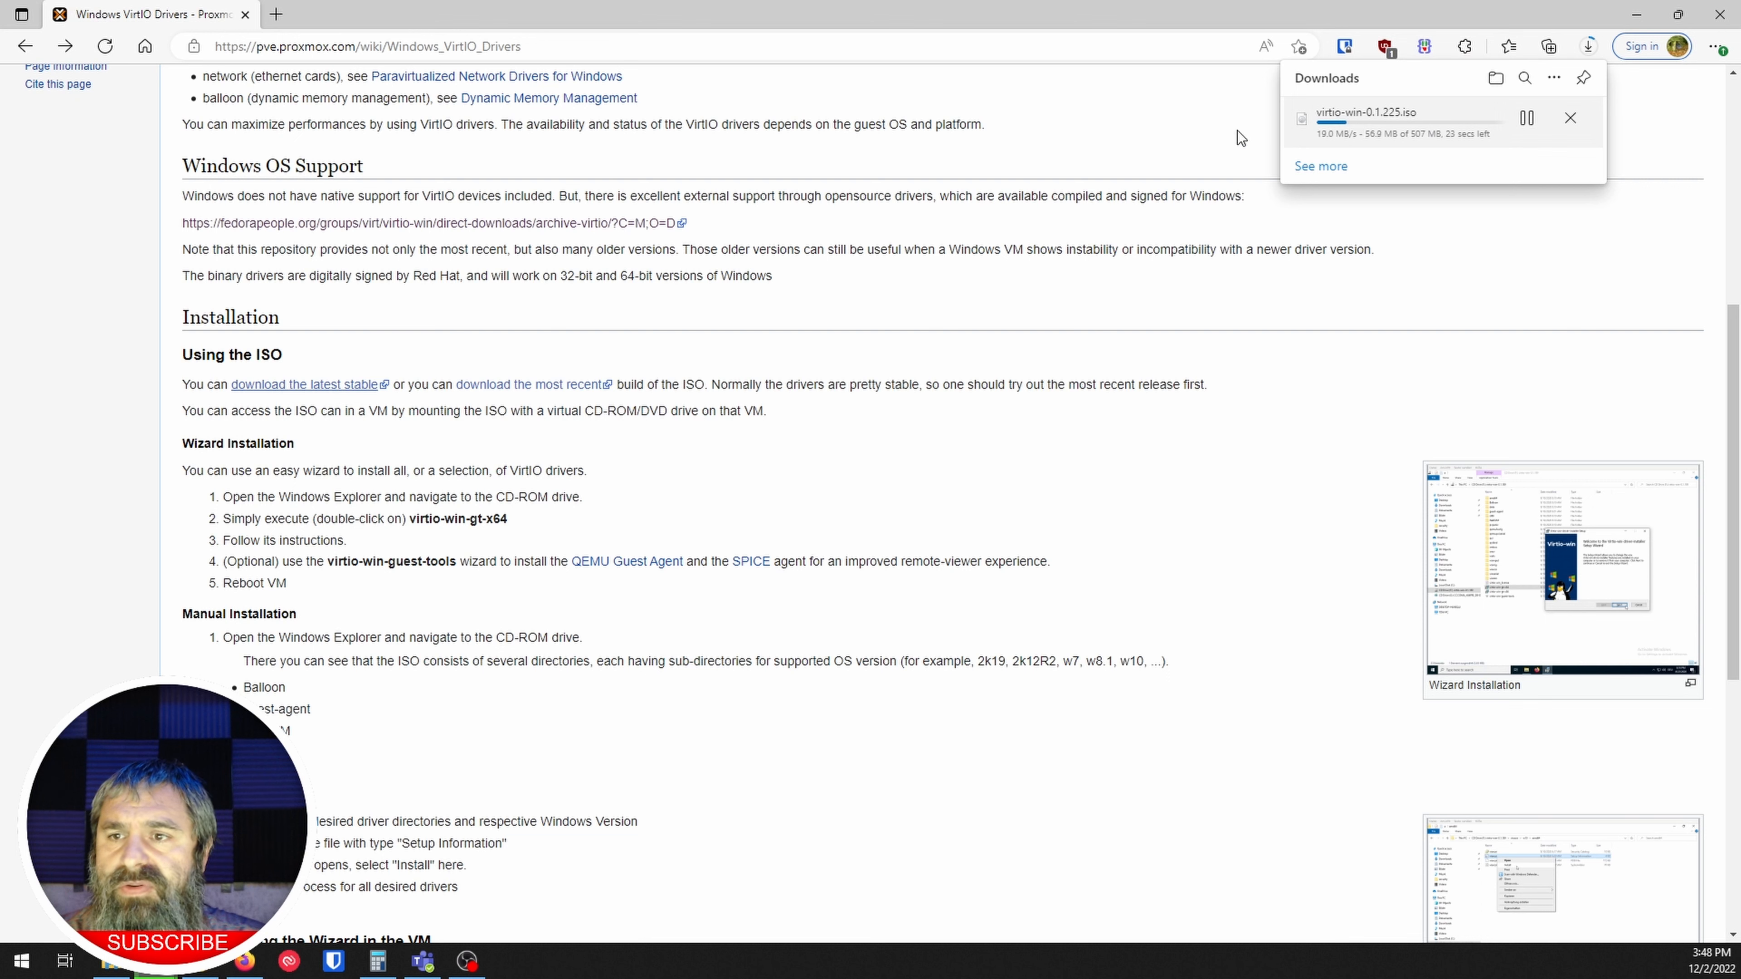
- Compare the Fedora archive's virtio-win versions with the ISO in the demo20221202 folder, and clear both windows from the VM console
{"action": "left_click", "coordinate": [418, 224]}
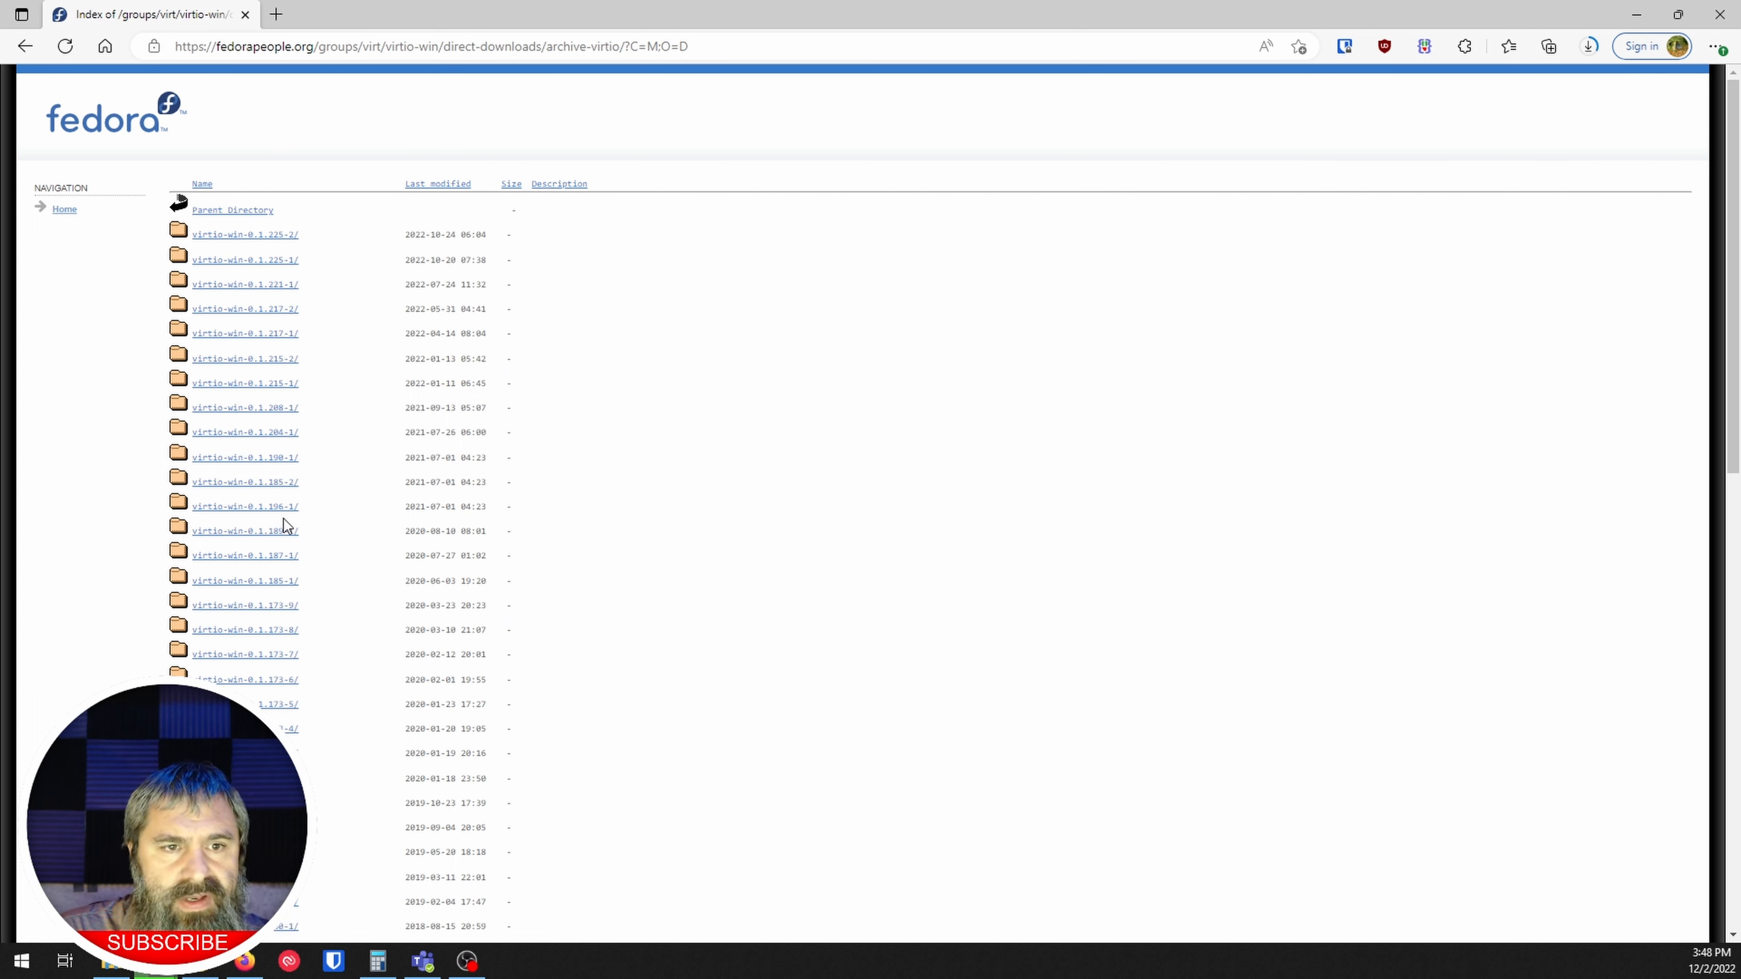
{"action": "scroll", "coordinate": [283, 519], "scroll_direction": "down", "scroll_amount": 1}
{"action": "scroll", "coordinate": [283, 519], "scroll_direction": "up", "scroll_amount": 1}
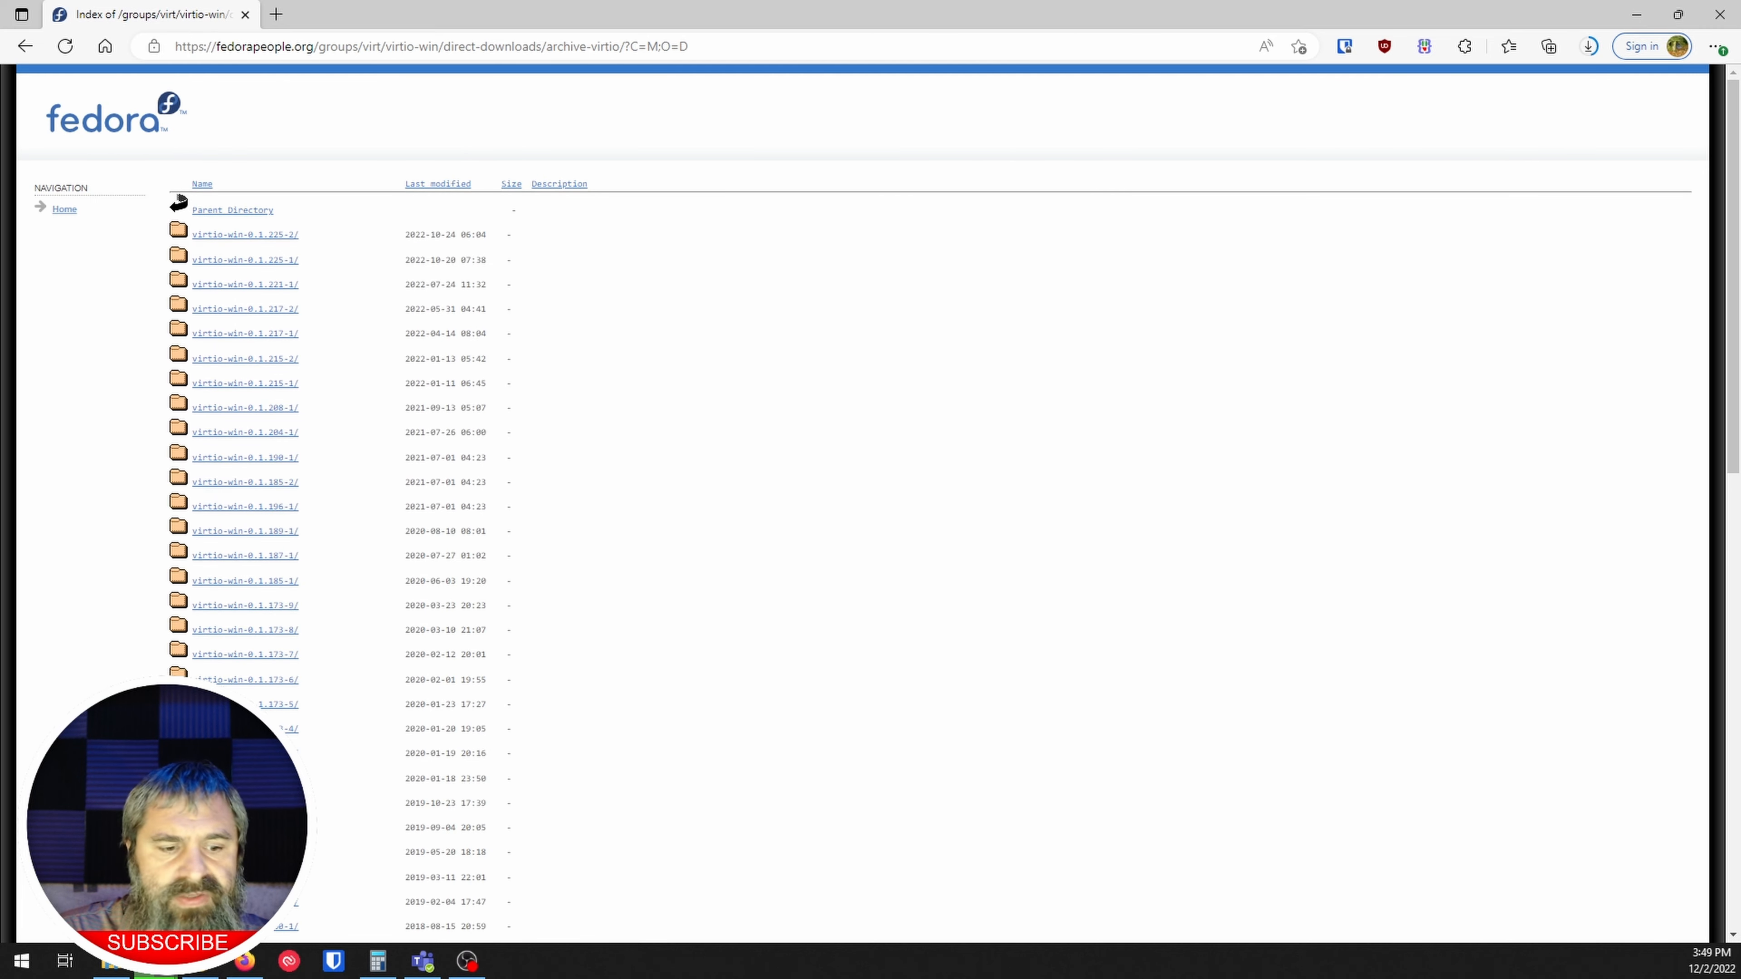
{"action": "left_click", "coordinate": [123, 966]}
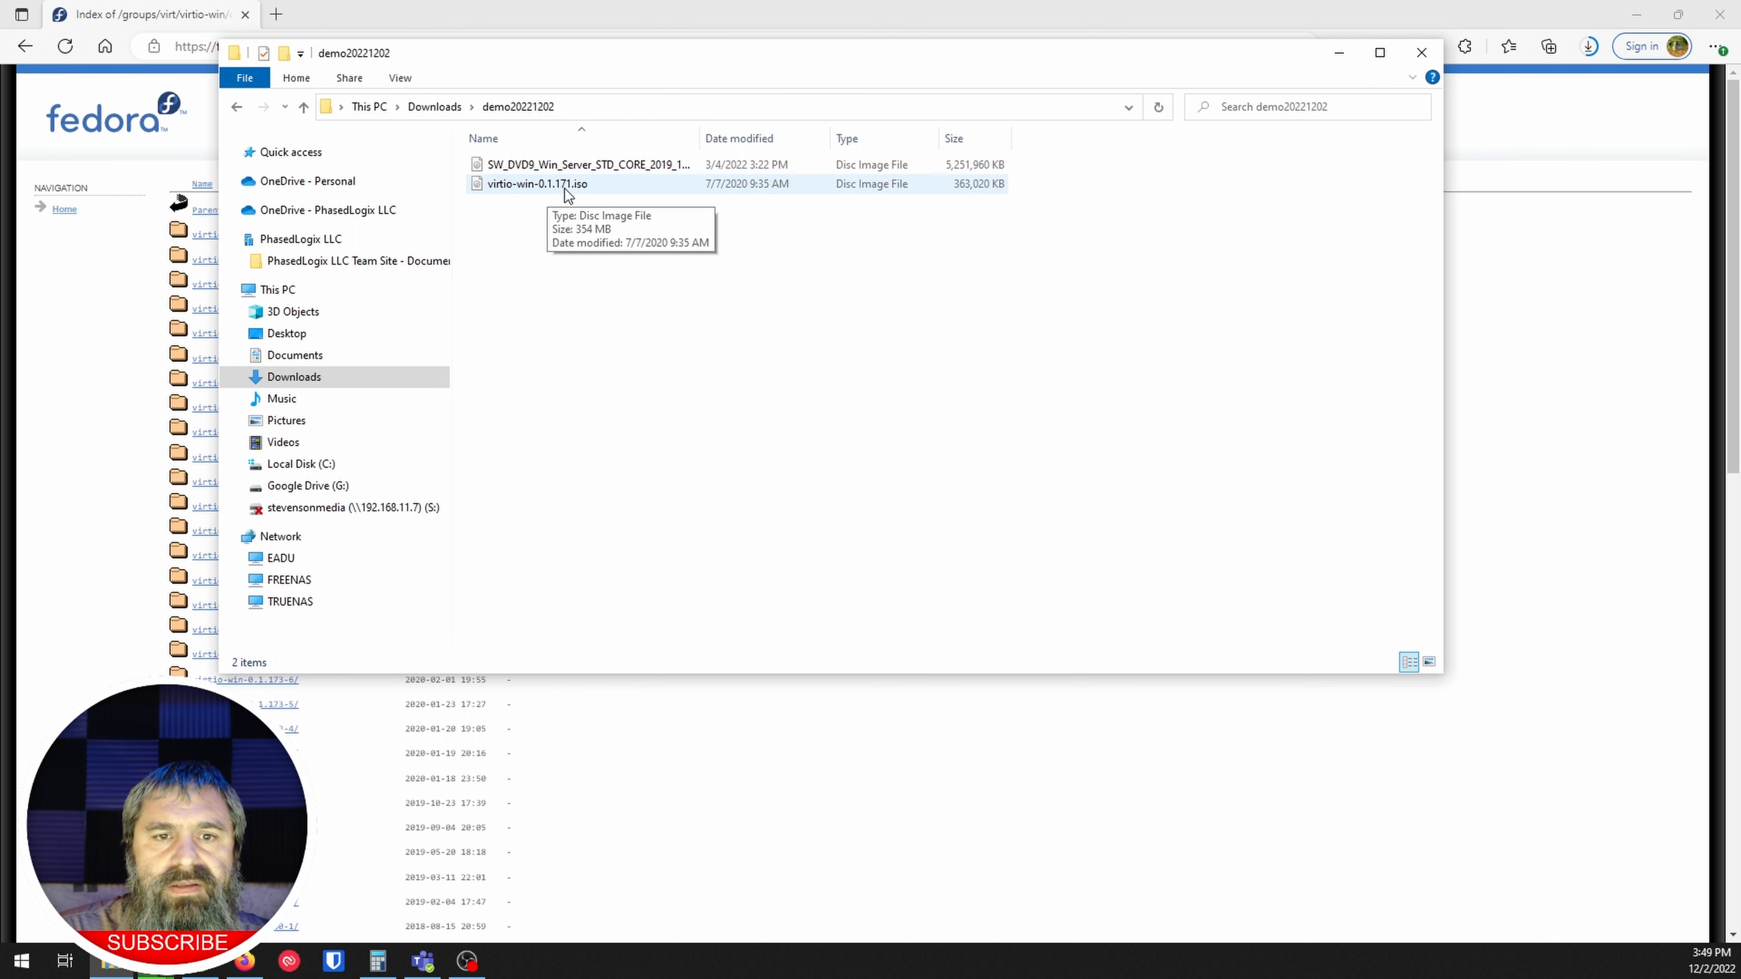
{"action": "left_click", "coordinate": [697, 725]}
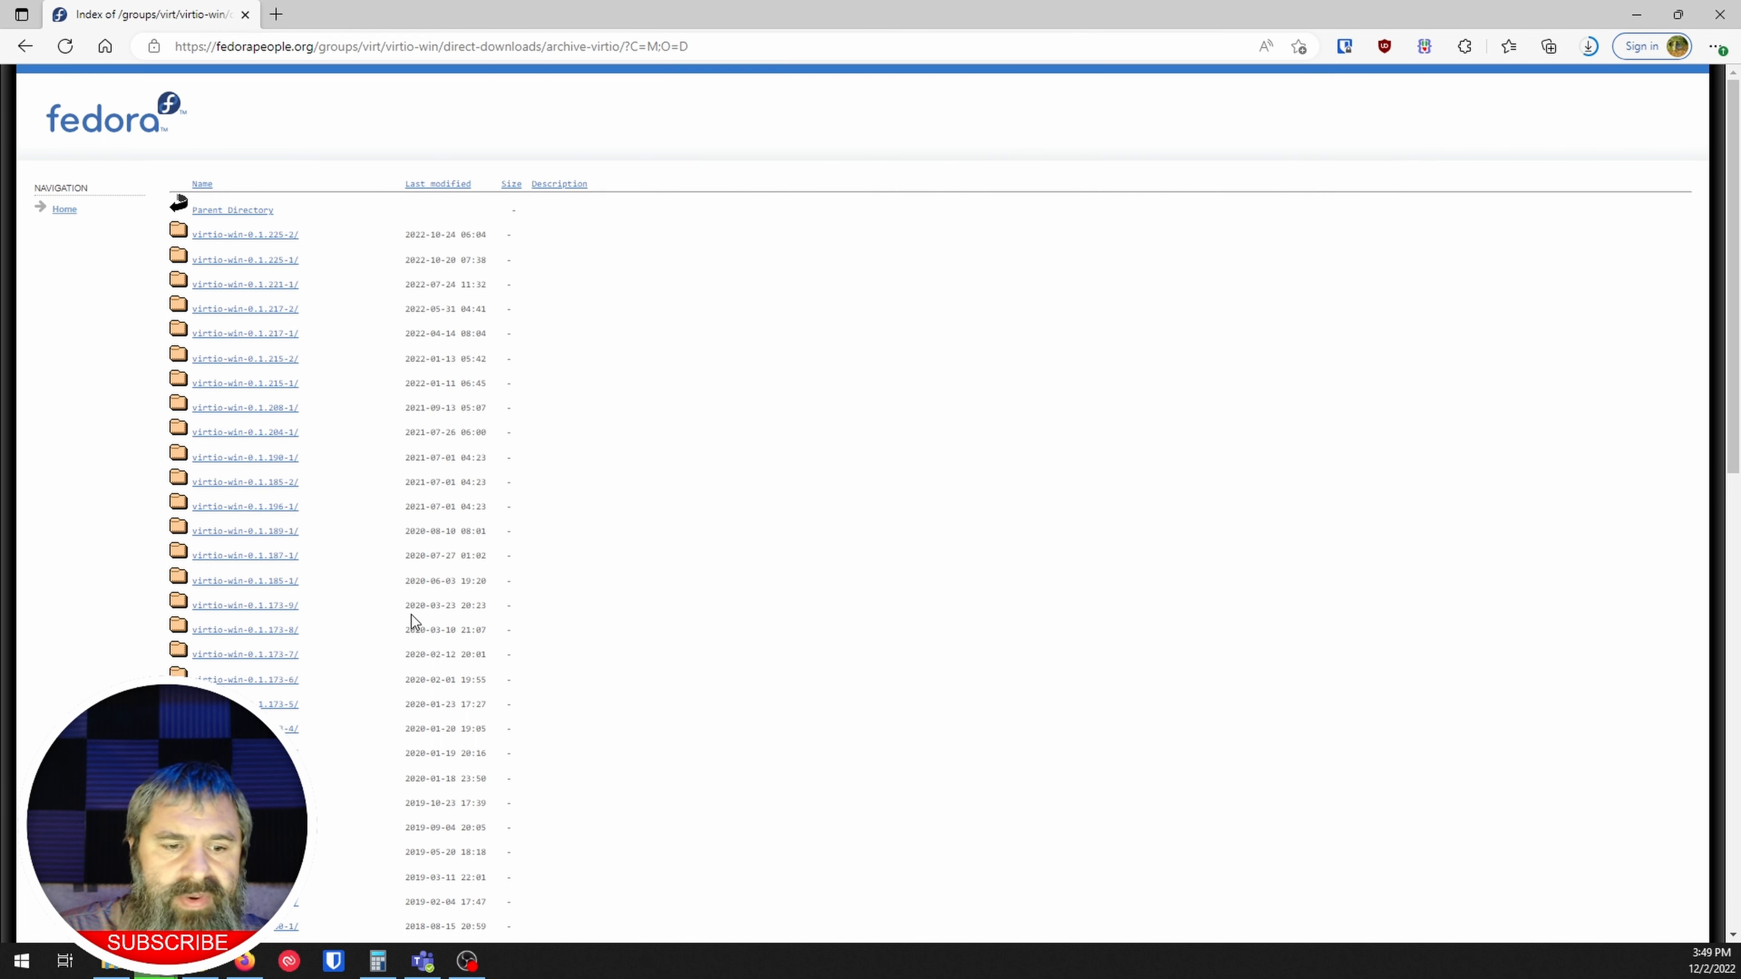
{"action": "scroll", "coordinate": [411, 651], "scroll_direction": "down", "scroll_amount": 3}
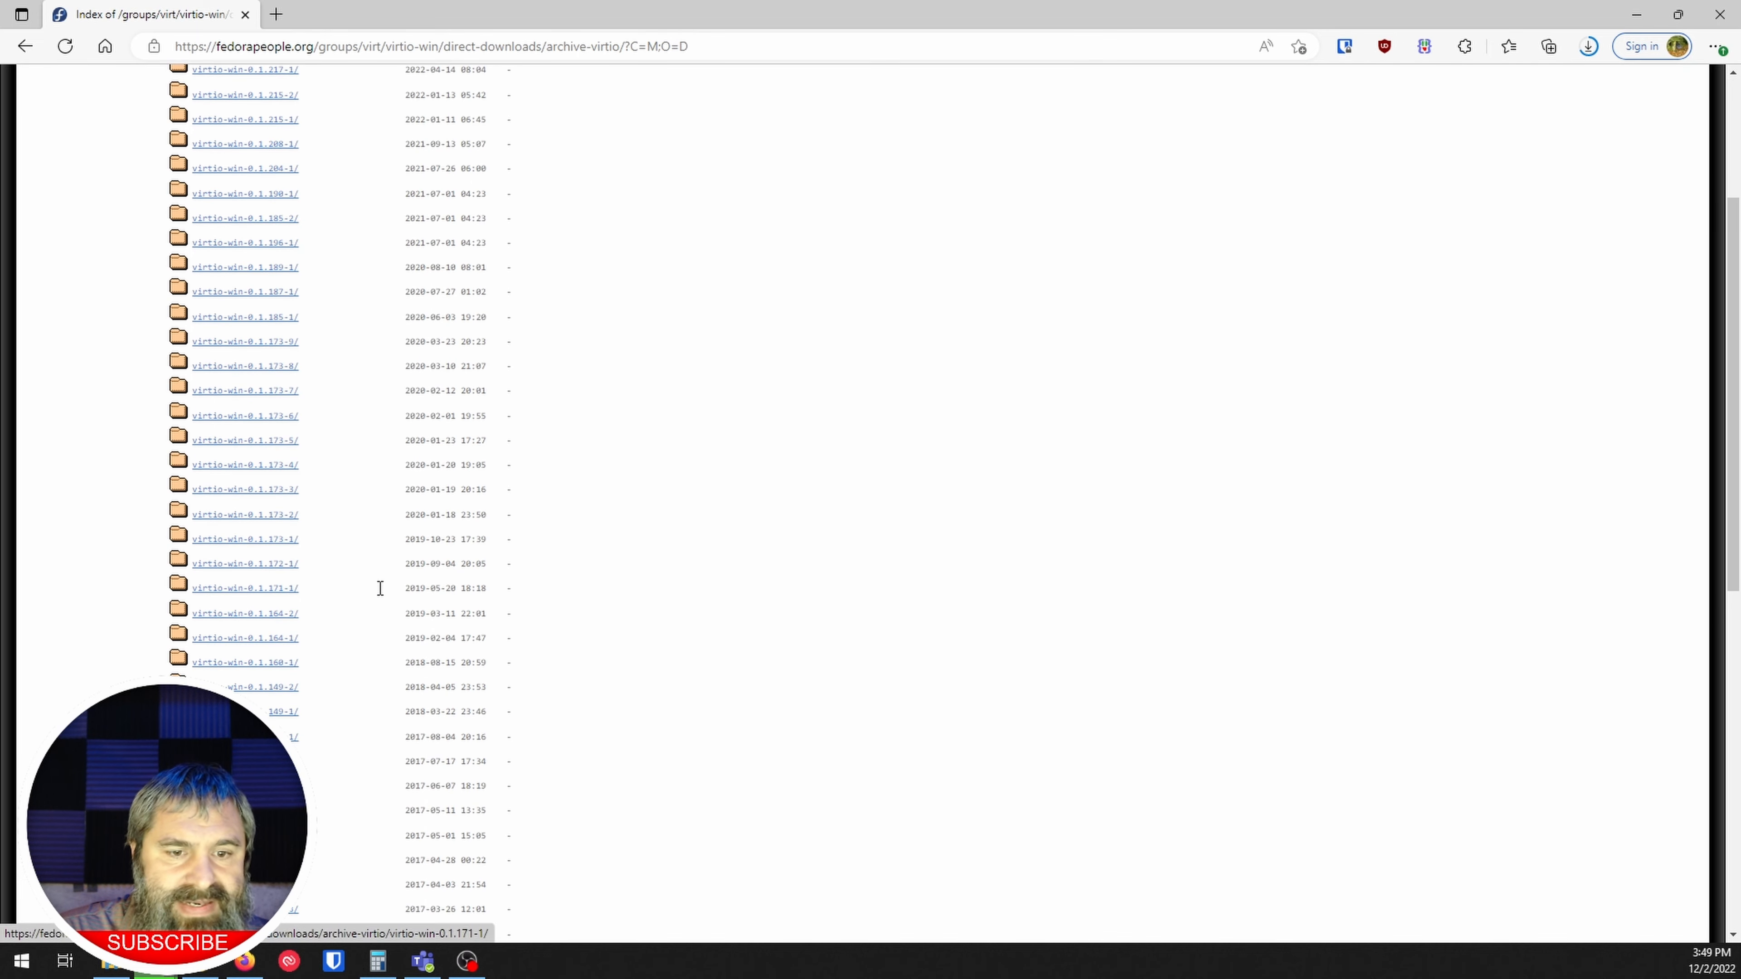
{"action": "scroll", "coordinate": [414, 590], "scroll_direction": "up", "scroll_amount": 3}
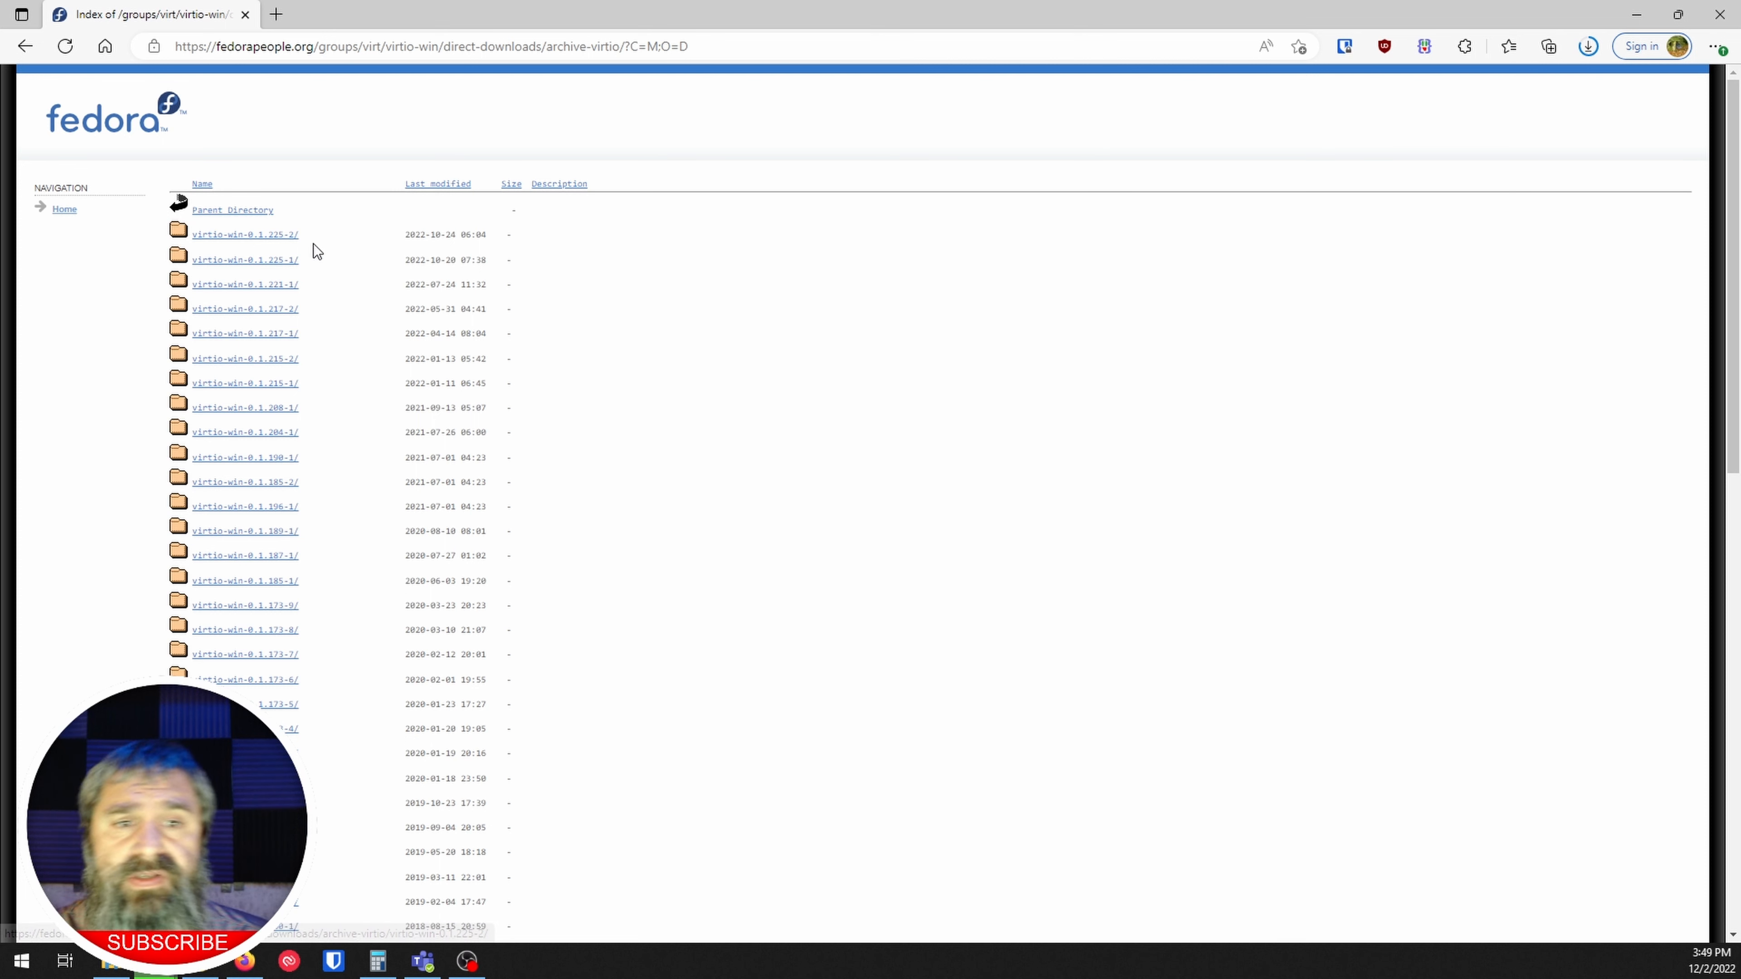
{"action": "left_click", "coordinate": [1706, 19]}
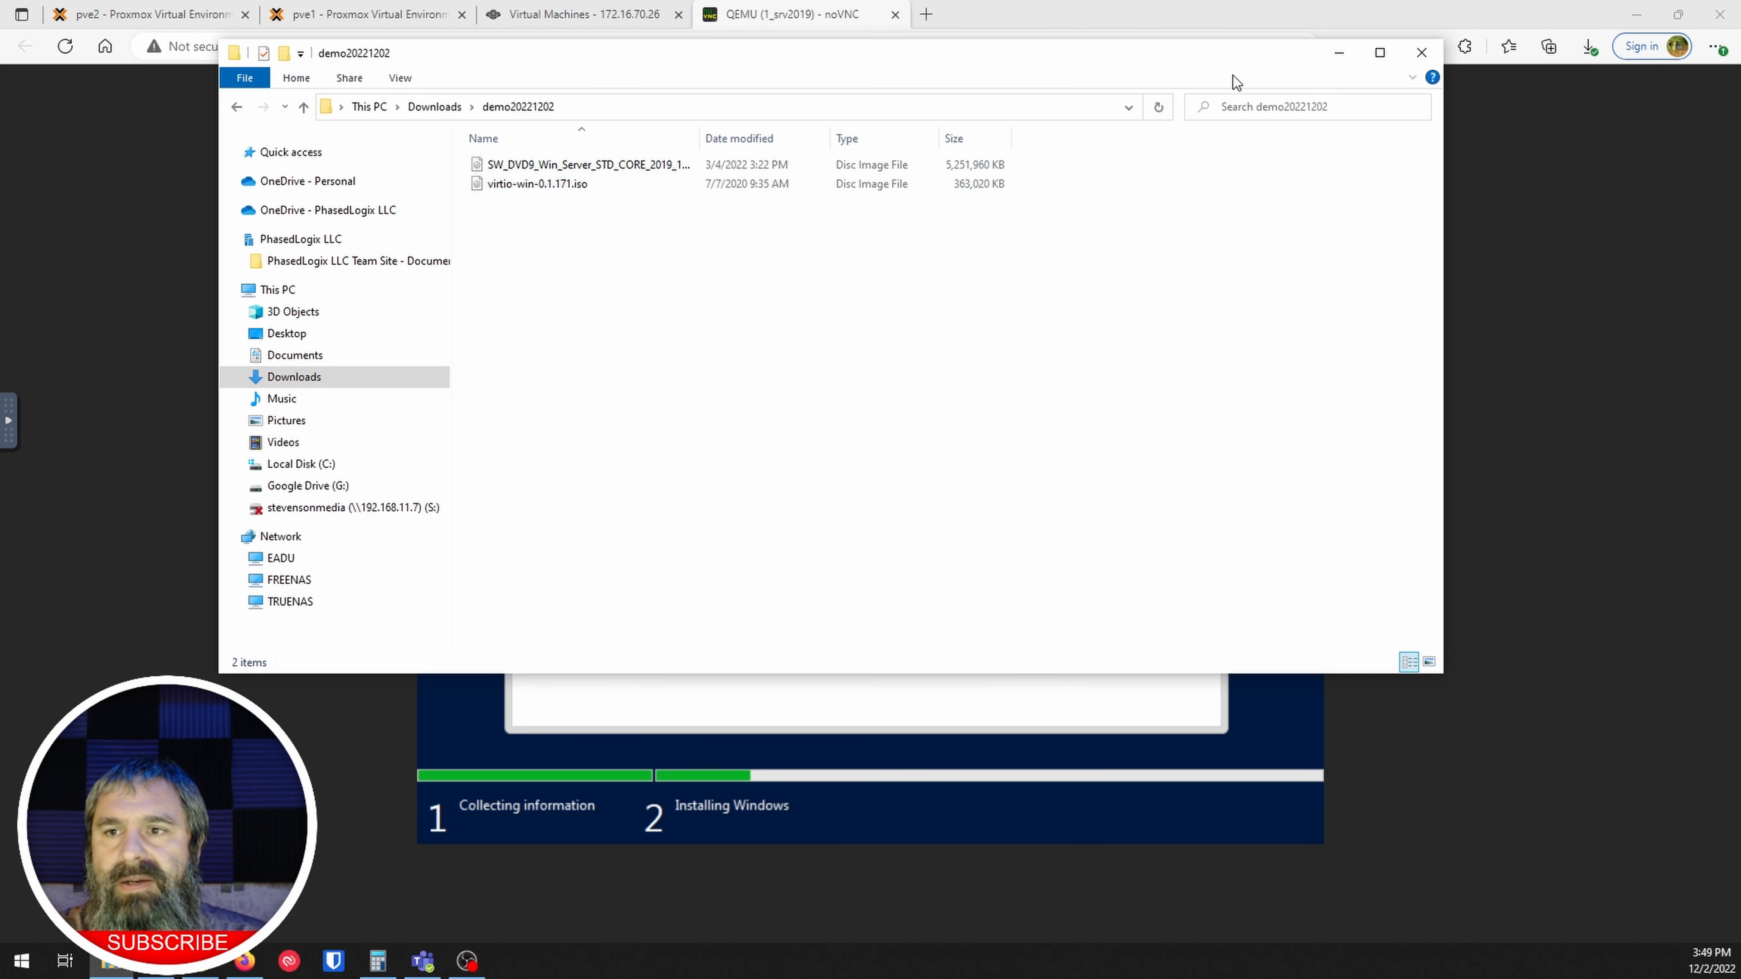
{"action": "left_click_drag", "start_coordinate": [1231, 60], "coordinate": [0, 278]}
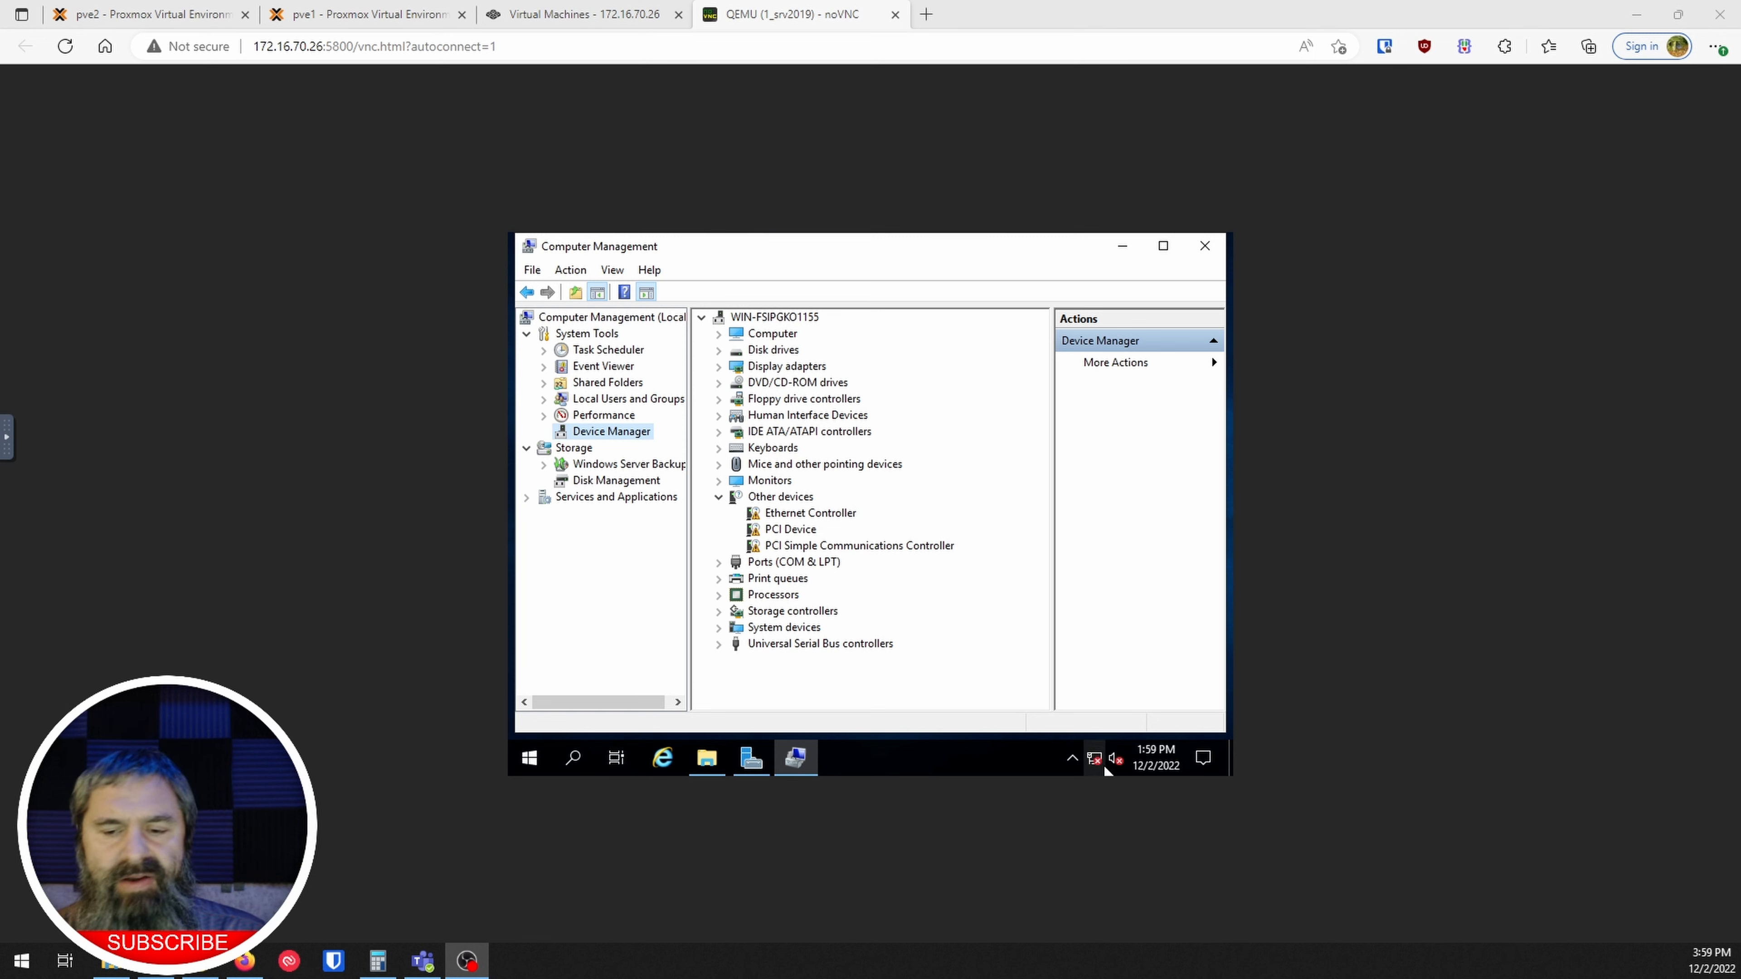
- Open the VirtIO CD drive (D:) in the VM and launch virtio-win-guest-tools.exe
{"action": "left_click", "coordinate": [706, 758]}
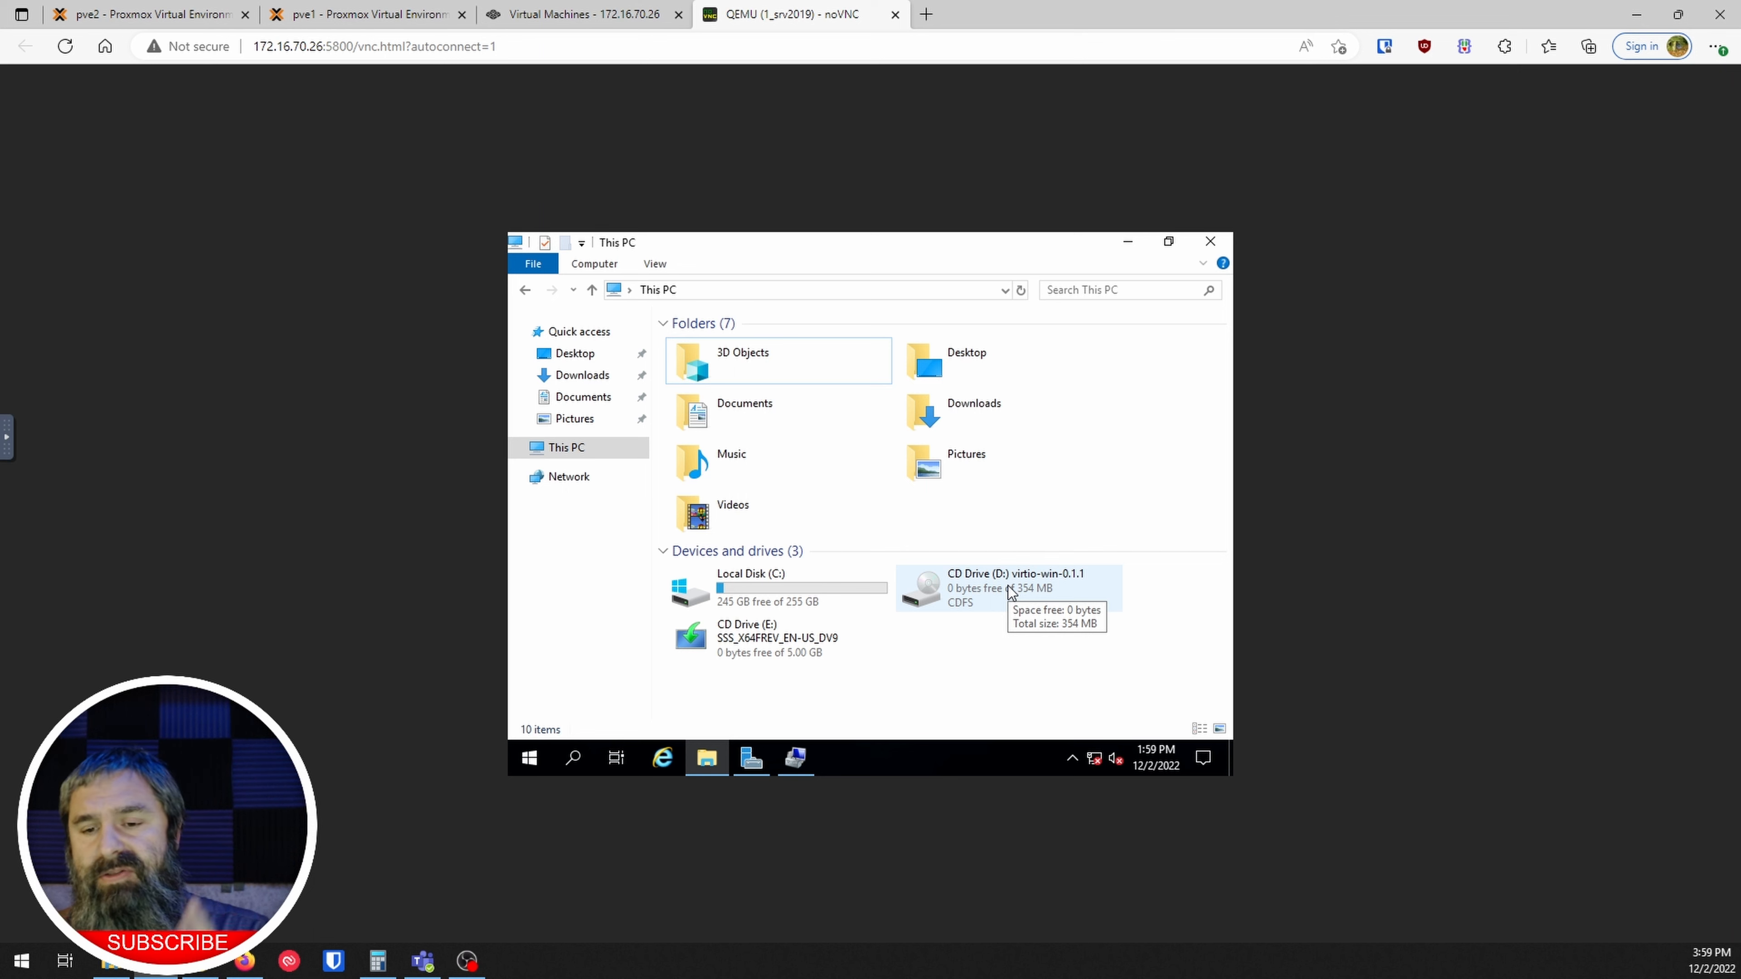
{"action": "double_click", "coordinate": [1007, 589]}
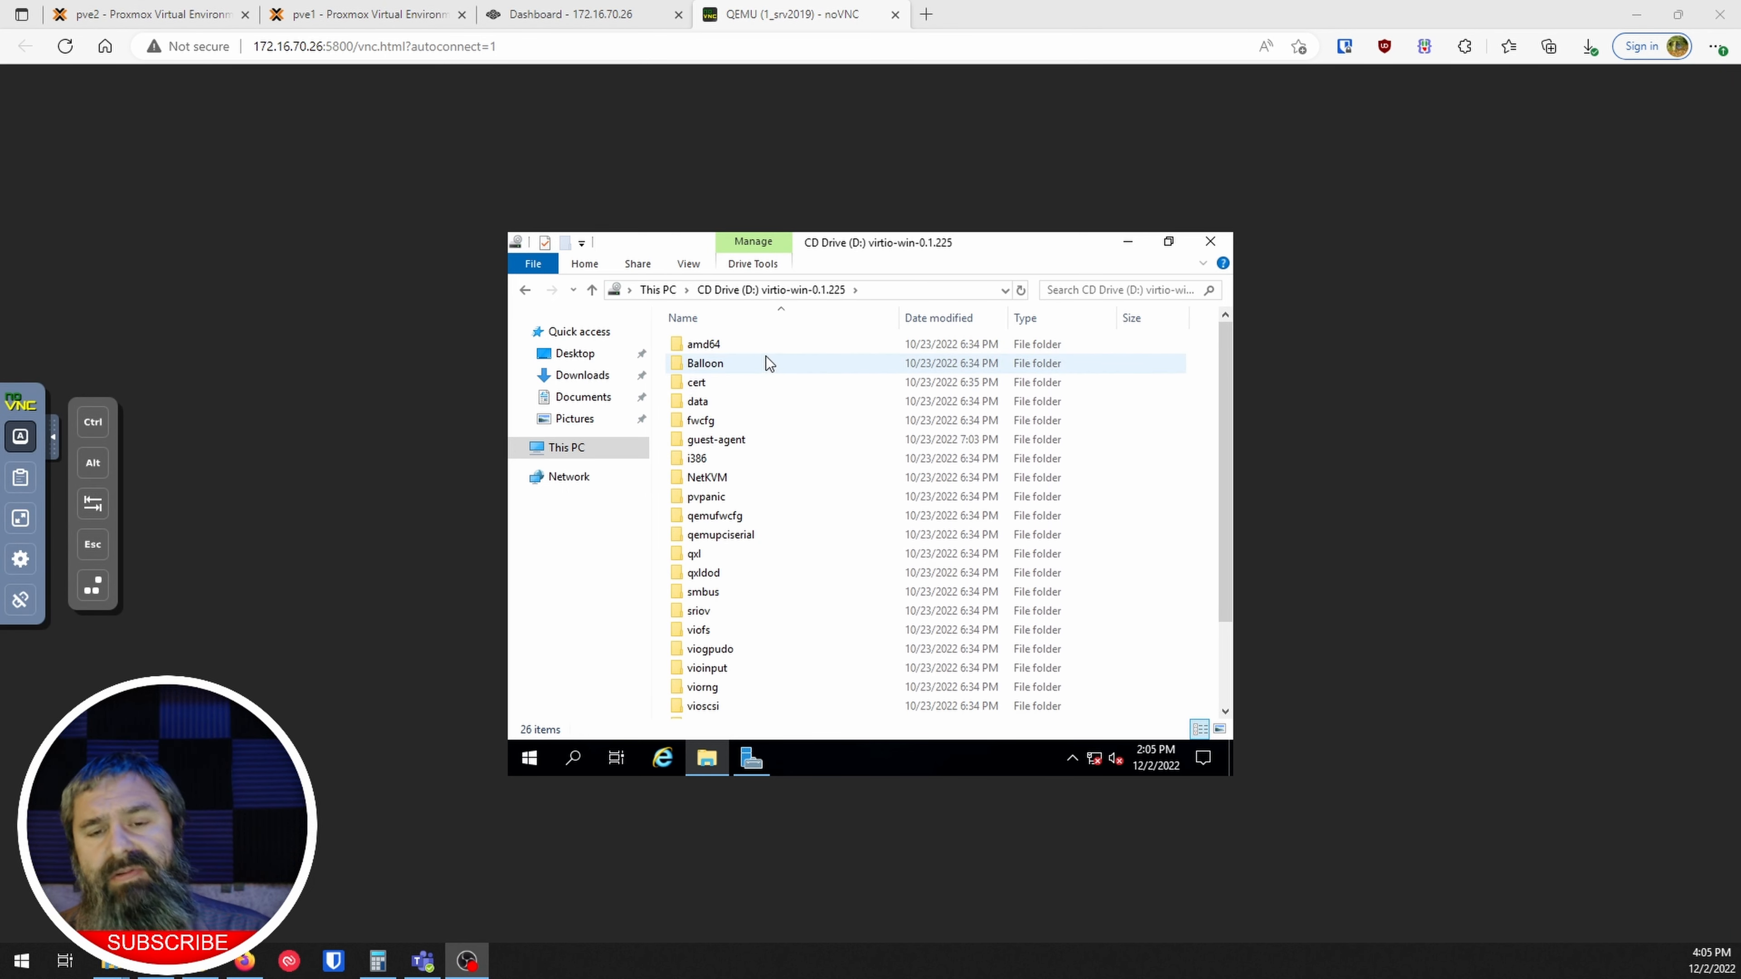
{"action": "scroll", "coordinate": [754, 352], "scroll_direction": "down", "scroll_amount": 2}
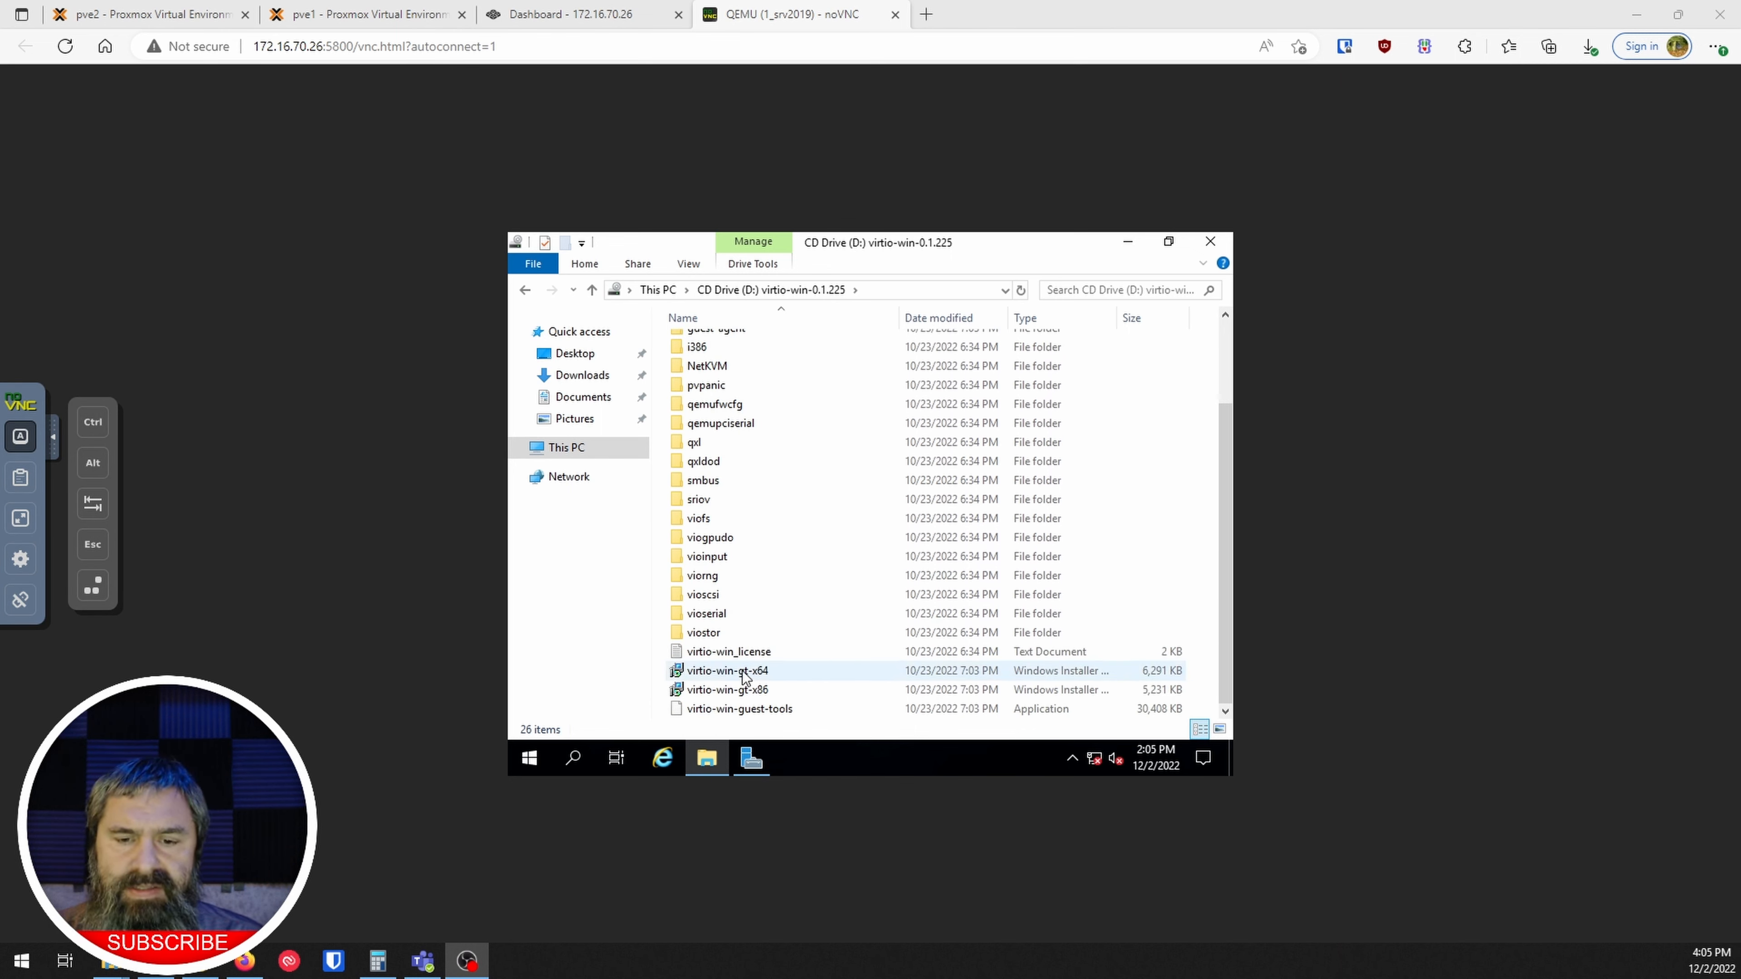
{"action": "left_click", "coordinate": [723, 711]}
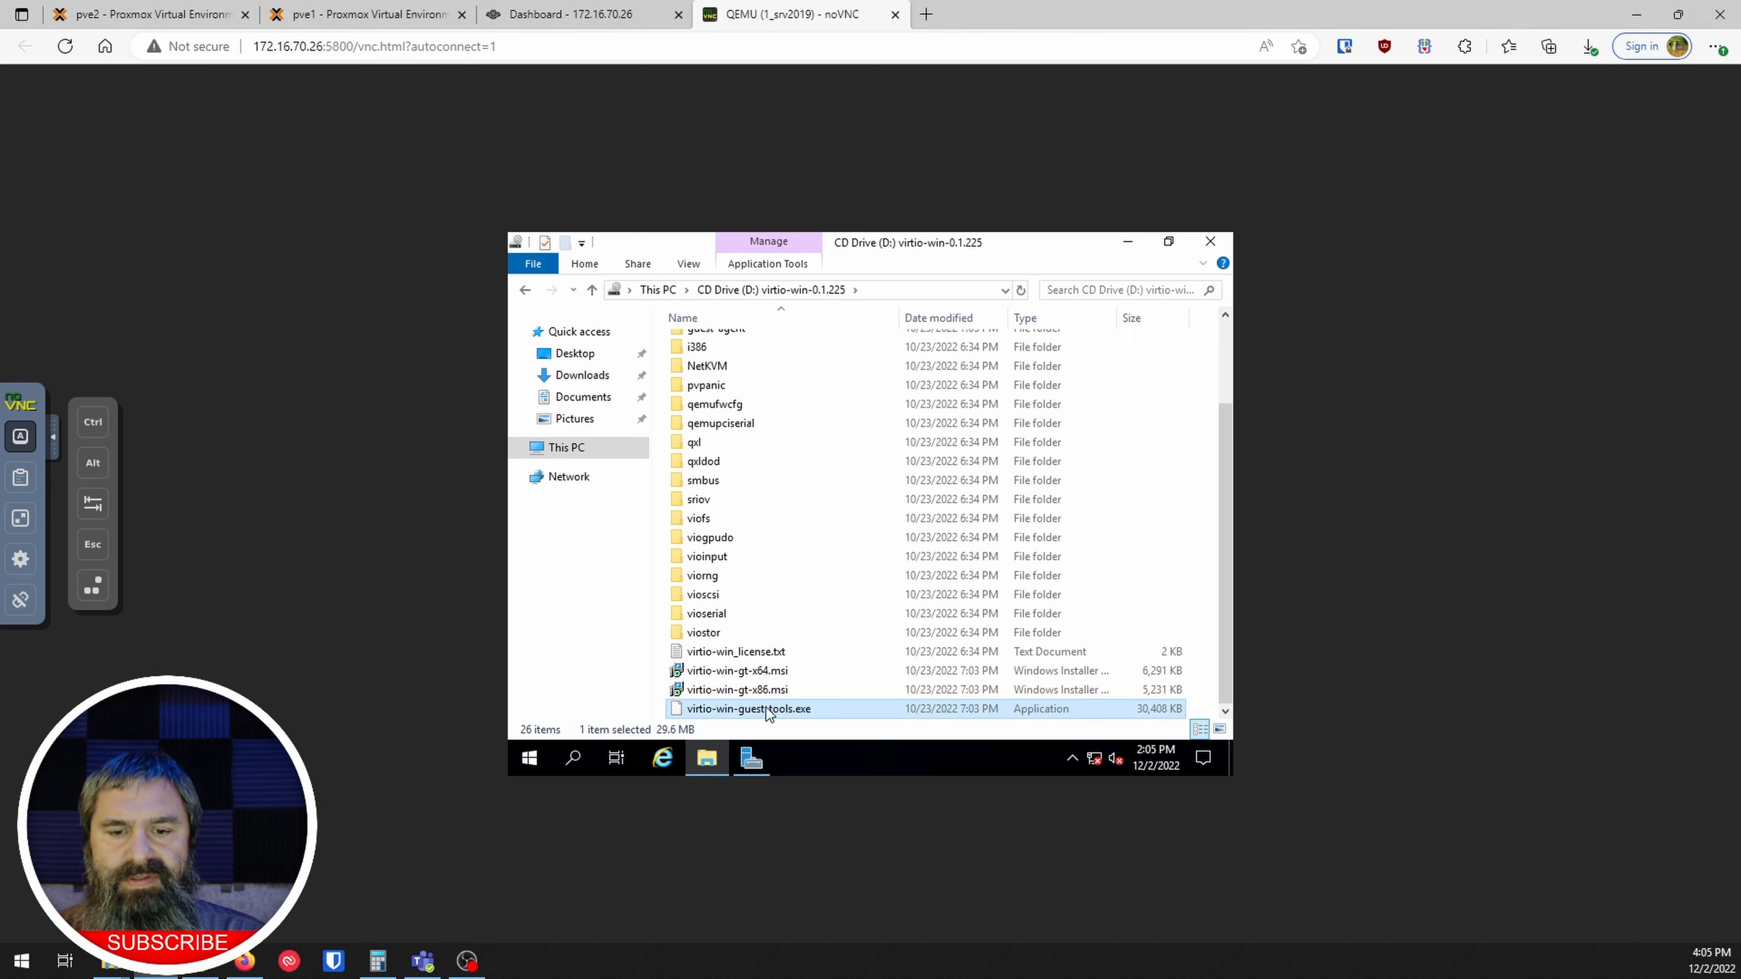
{"action": "double_click", "coordinate": [768, 711]}
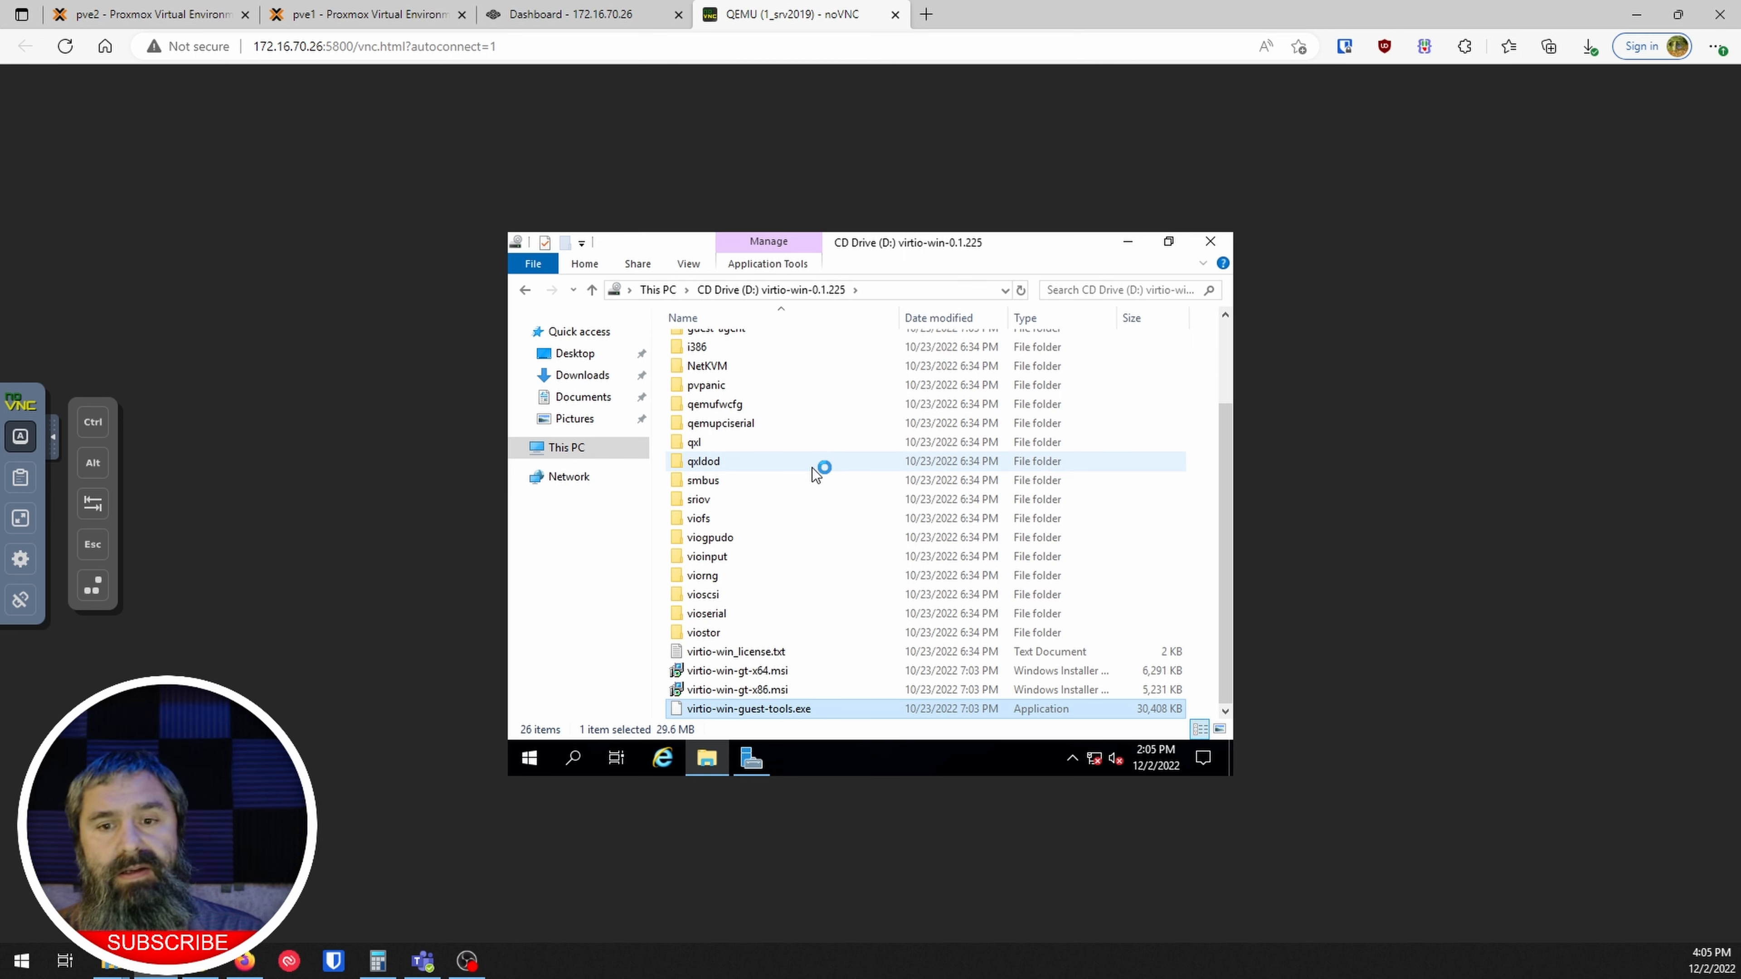
- Open Device Manager inside the Windows Server VM
{"action": "right_click", "coordinate": [526, 761]}
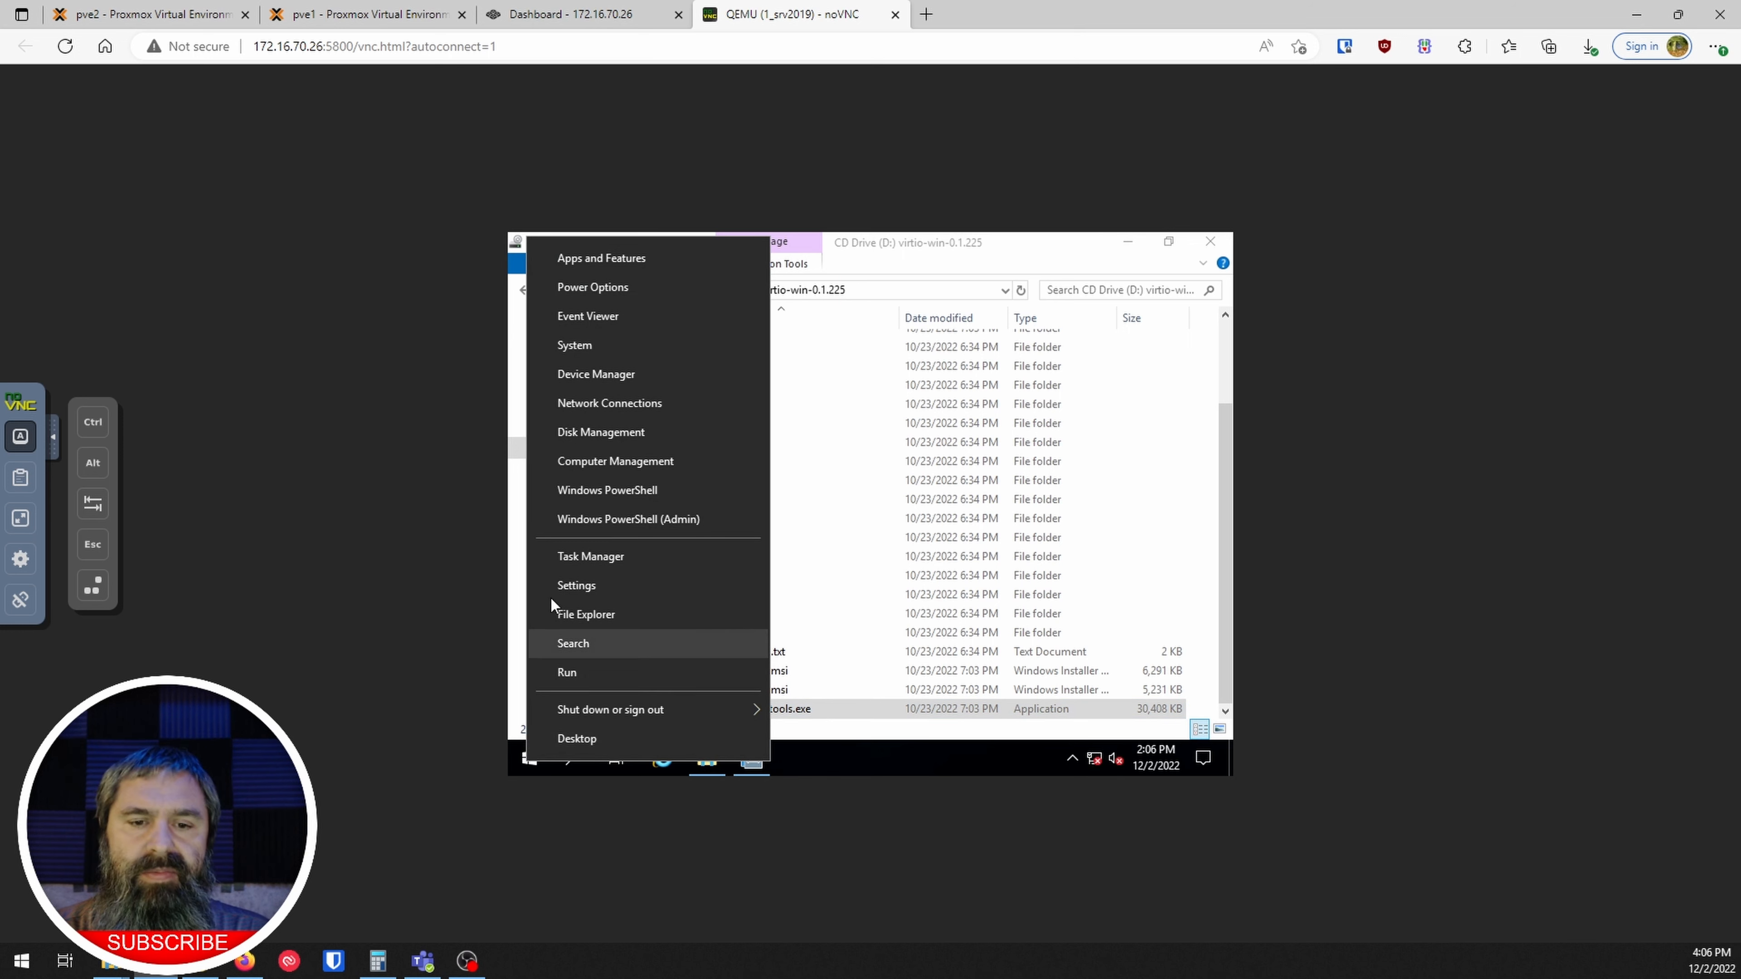
{"action": "left_click", "coordinate": [582, 375]}
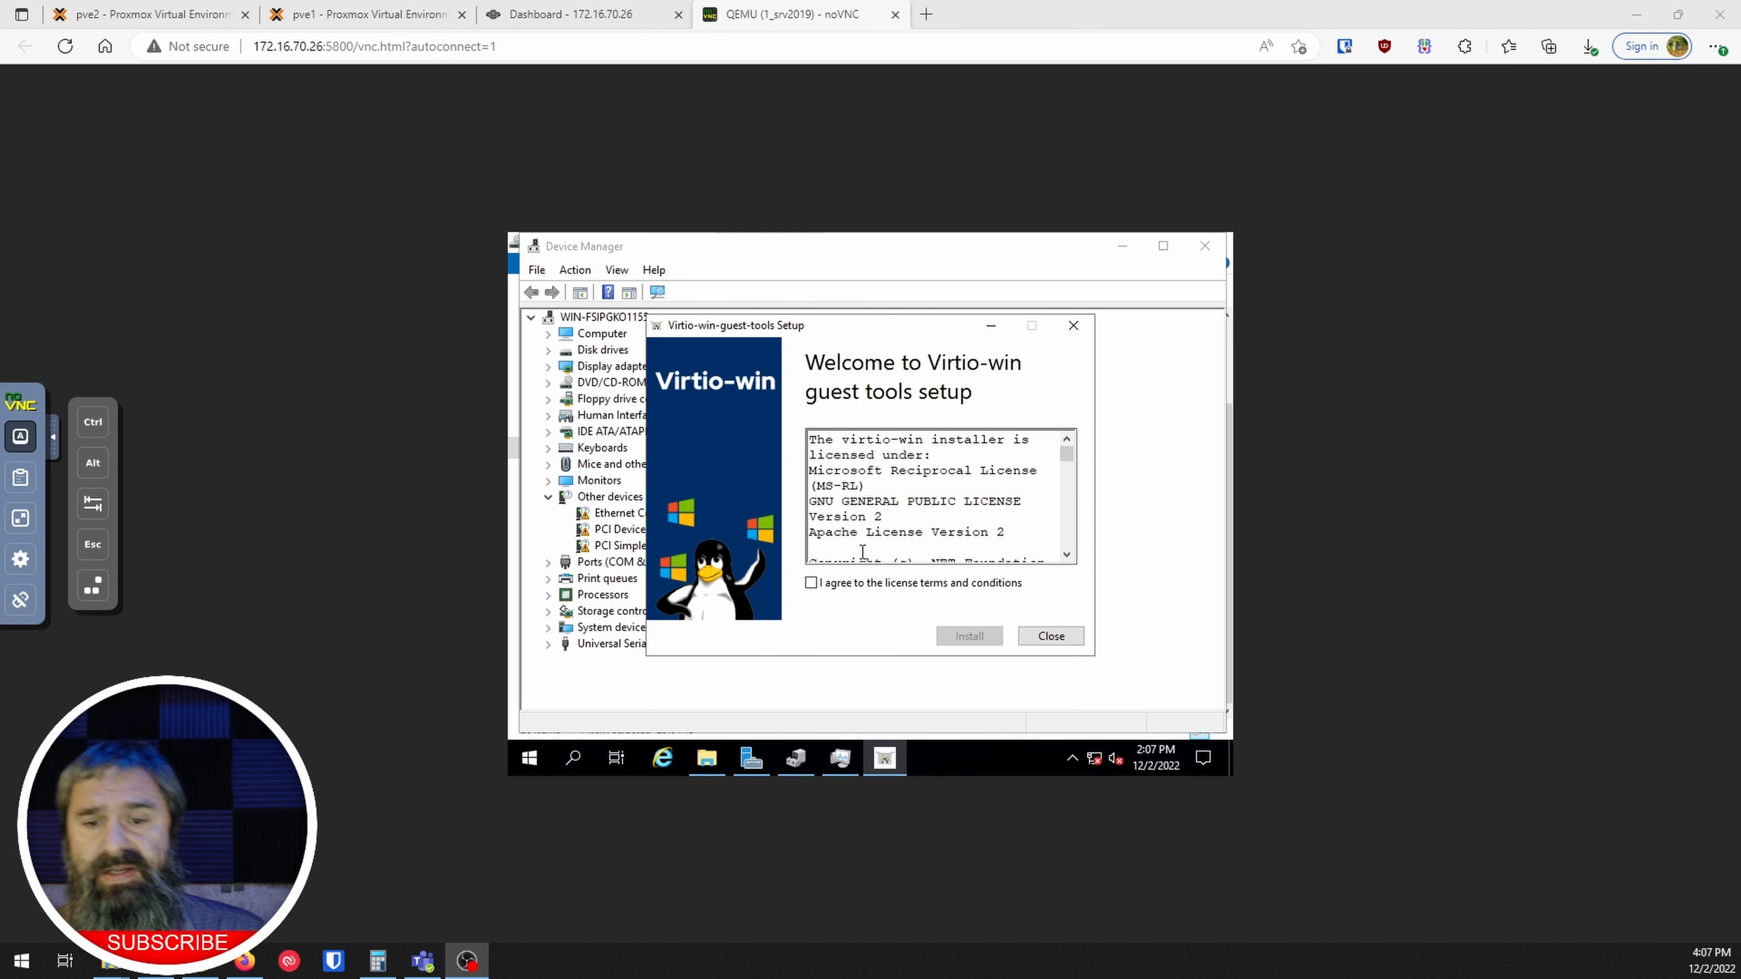
- Start the Virtio-win guest tools installation and accept the license terms of both the guest tools and the driver installer
{"action": "left_click", "coordinate": [812, 583]}
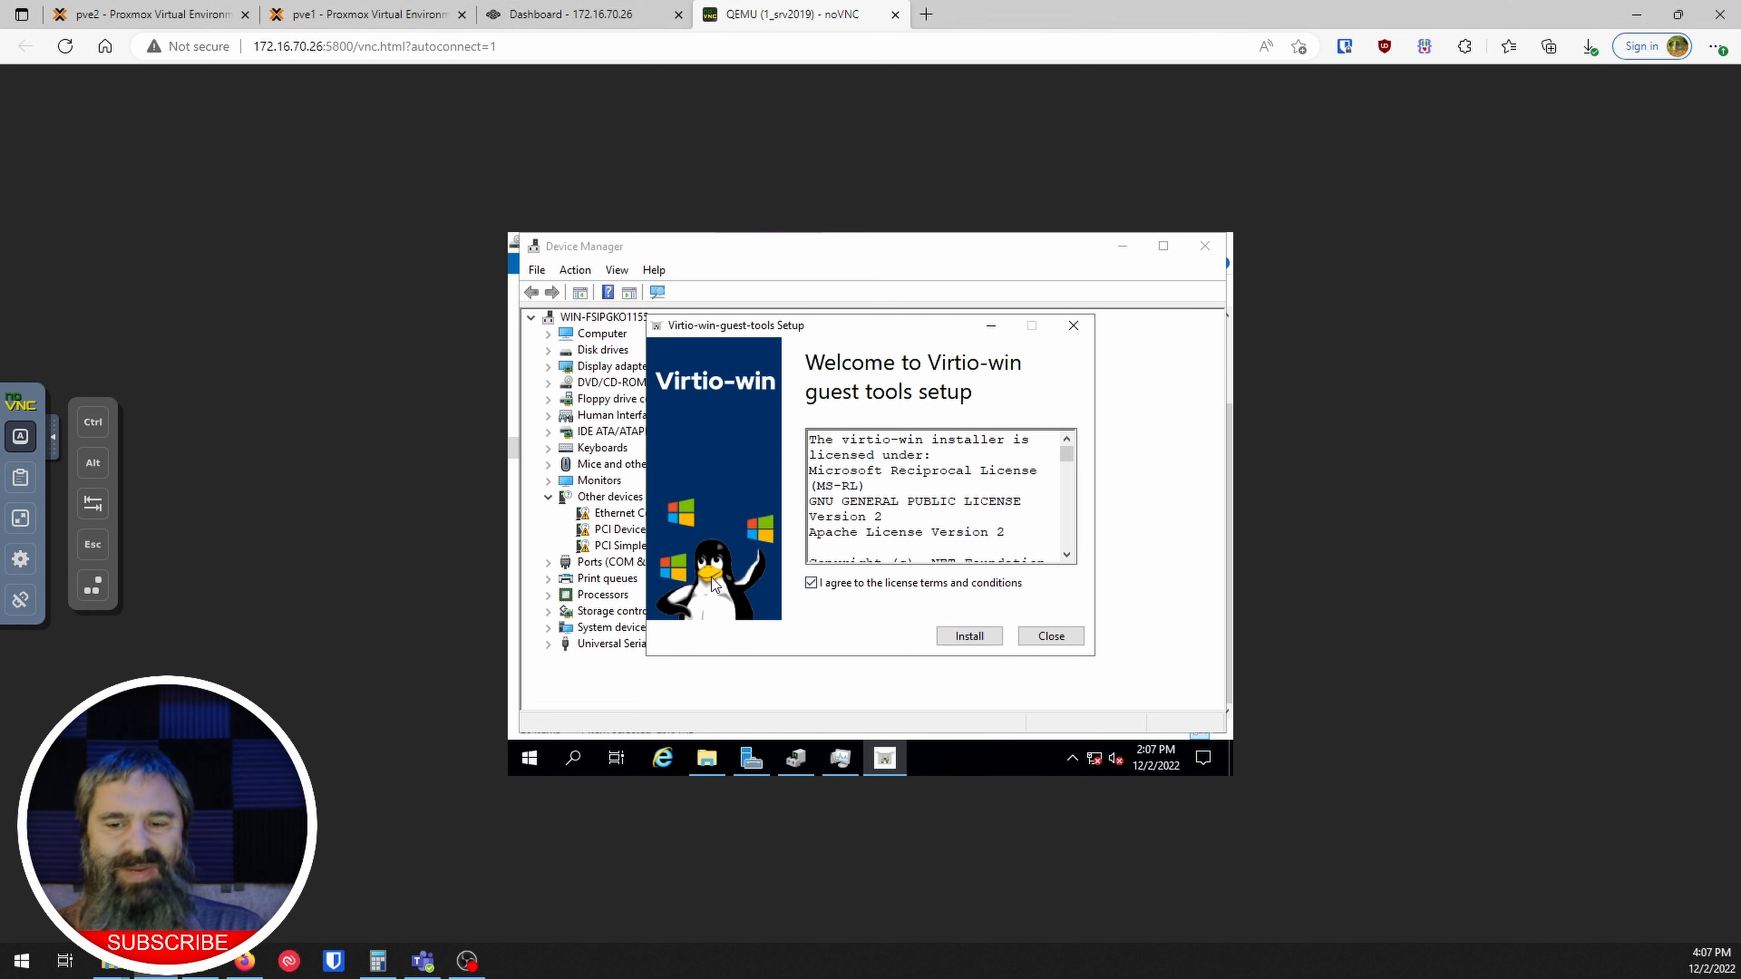
{"action": "left_click", "coordinate": [968, 635]}
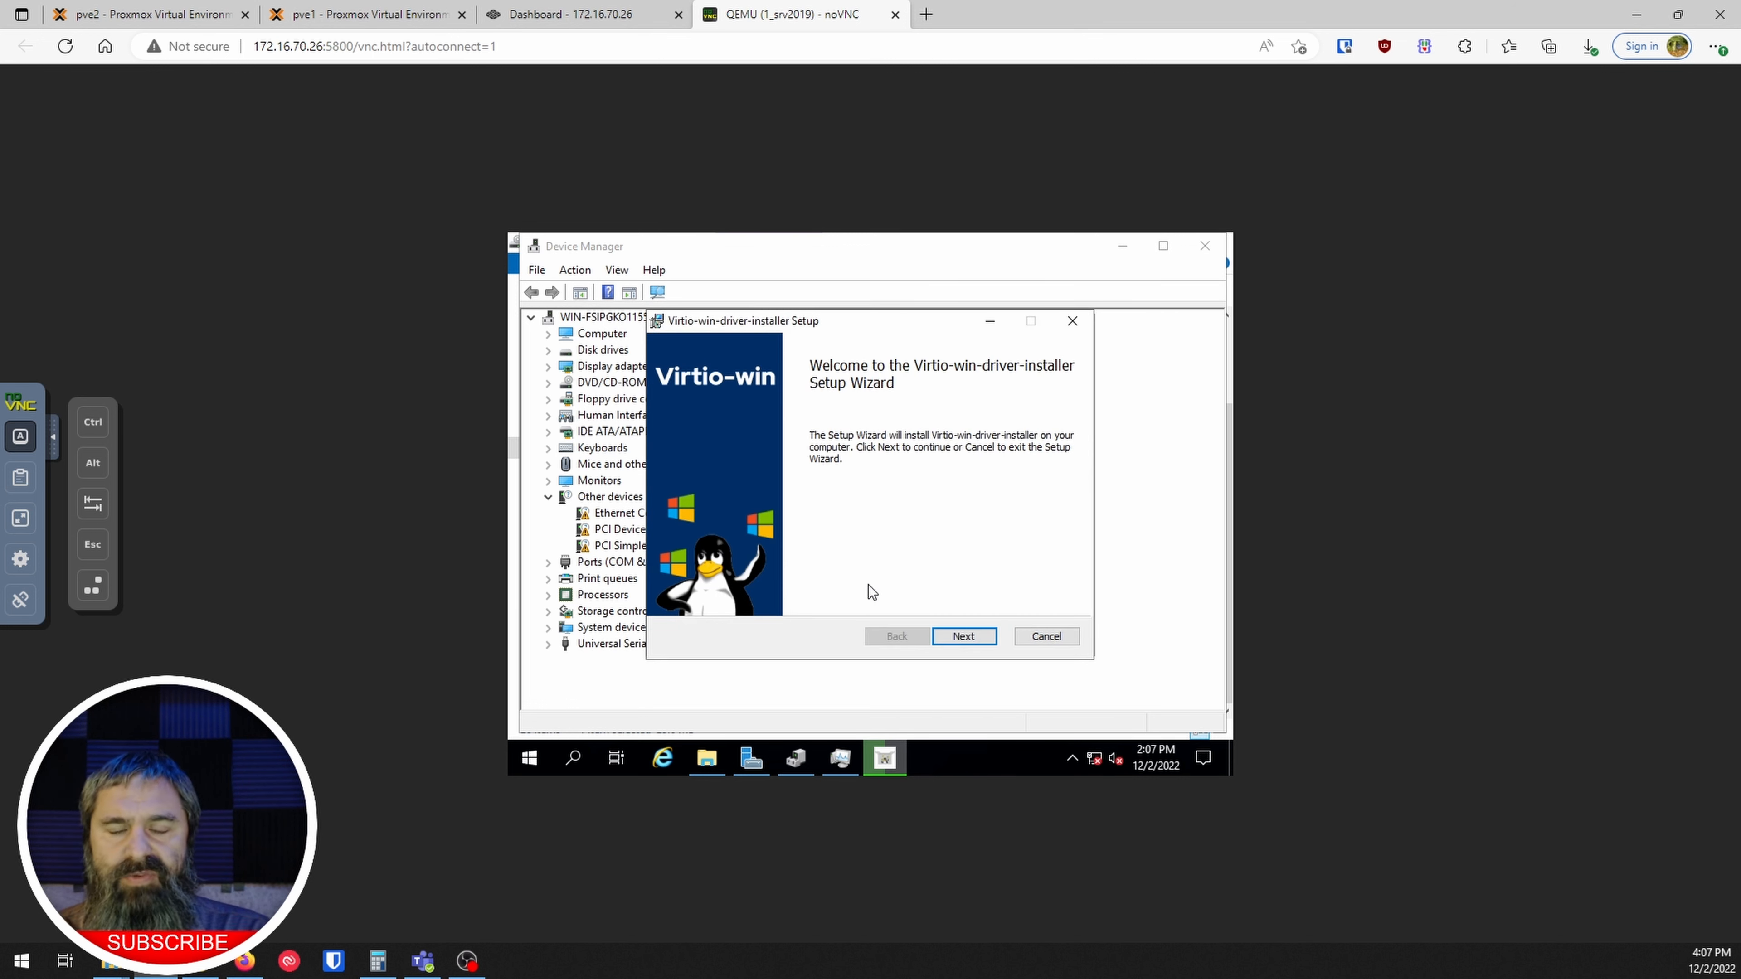
{"action": "left_click", "coordinate": [966, 637]}
{"action": "left_click", "coordinate": [817, 594]}
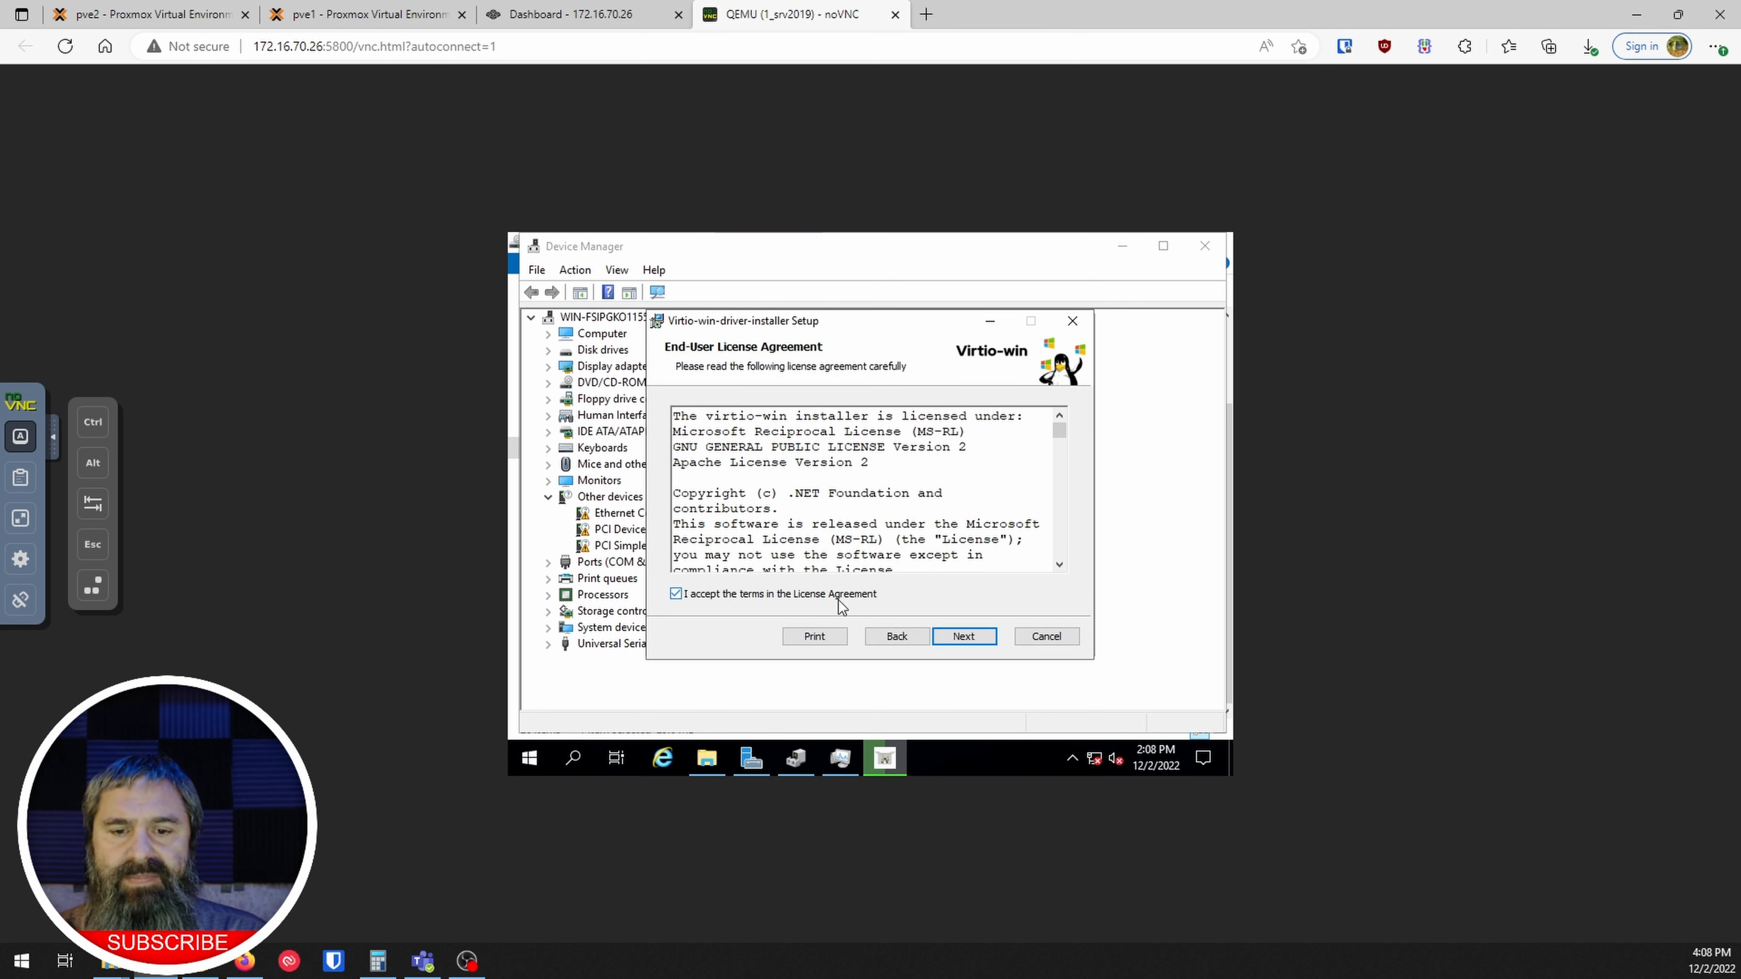
{"action": "left_click", "coordinate": [964, 637]}
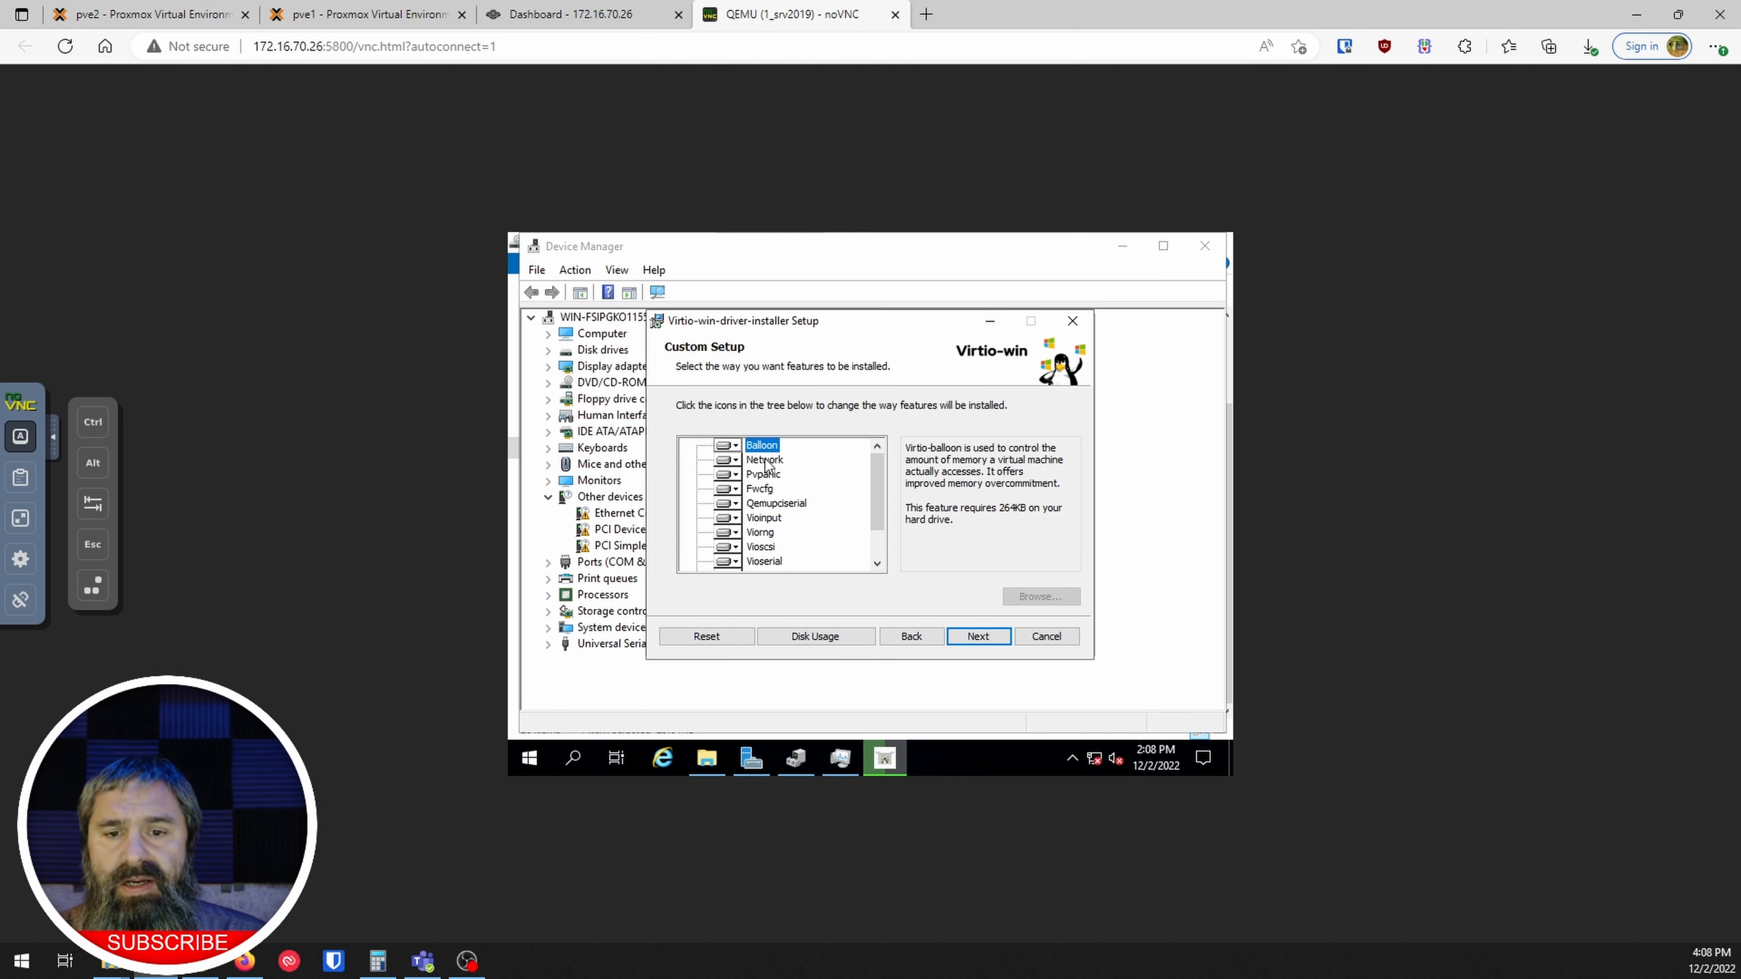
- Install the VirtIO drivers with the default Custom Setup features, and move the installer window aside from Device Manager
{"action": "left_click_drag", "start_coordinate": [880, 521], "coordinate": [879, 574]}
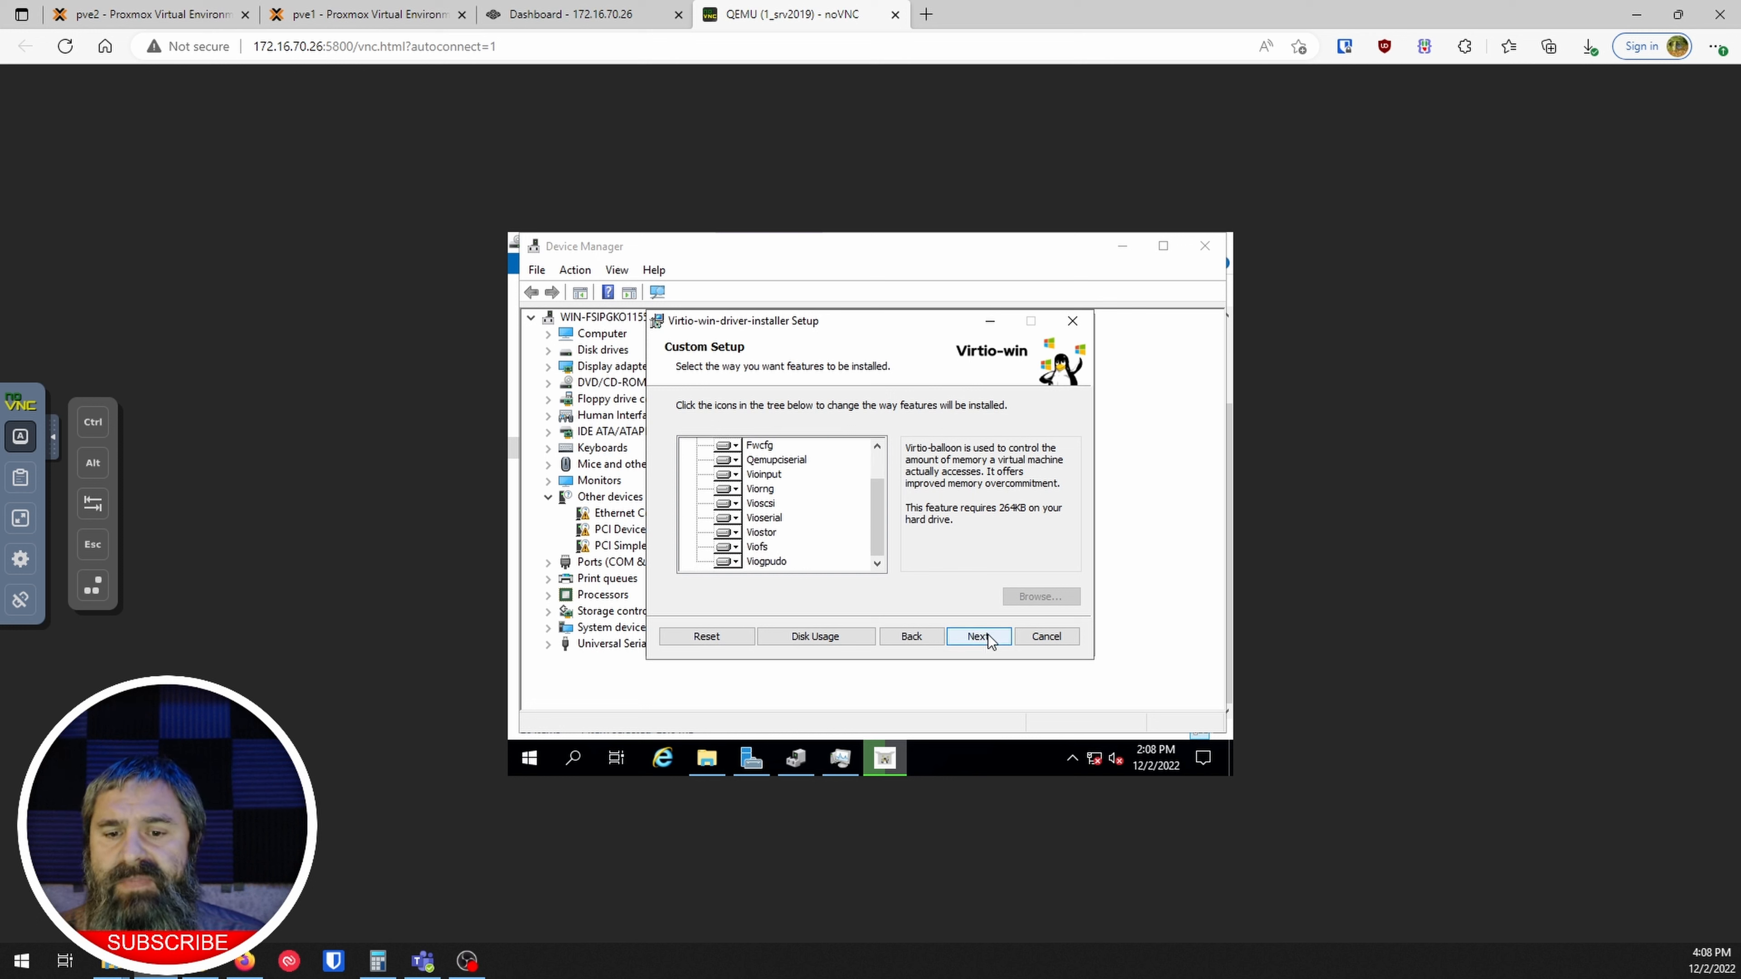
{"action": "left_click", "coordinate": [735, 488]}
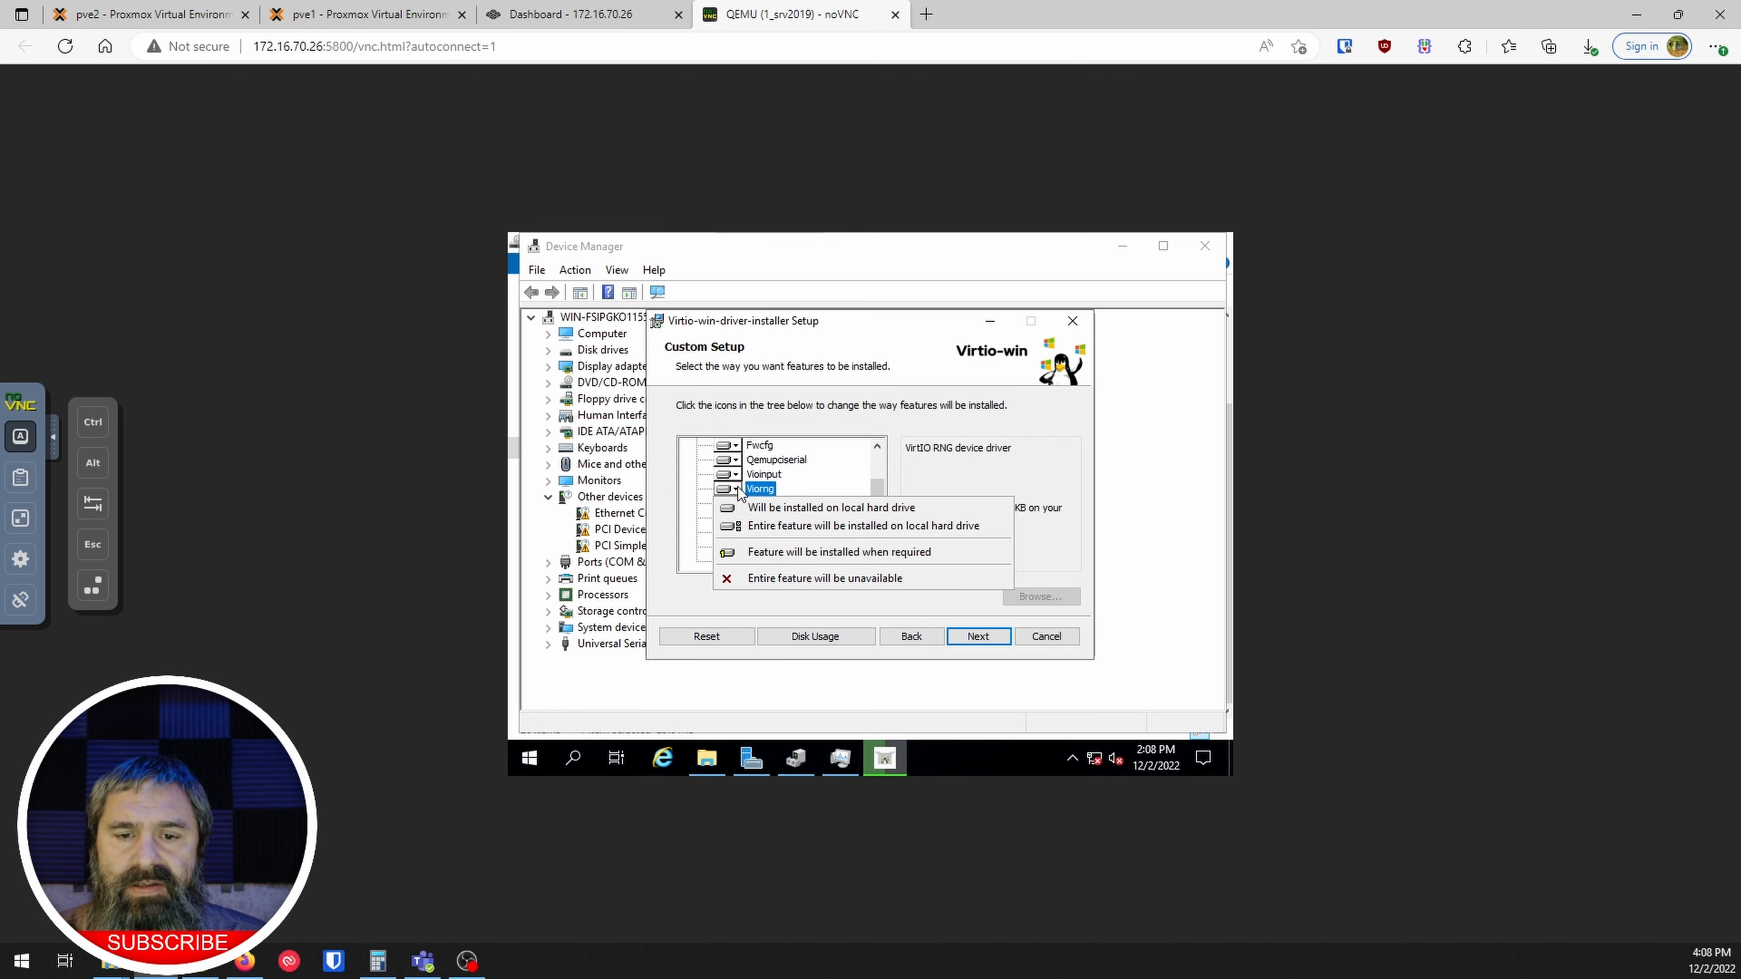
{"action": "left_click", "coordinate": [738, 490]}
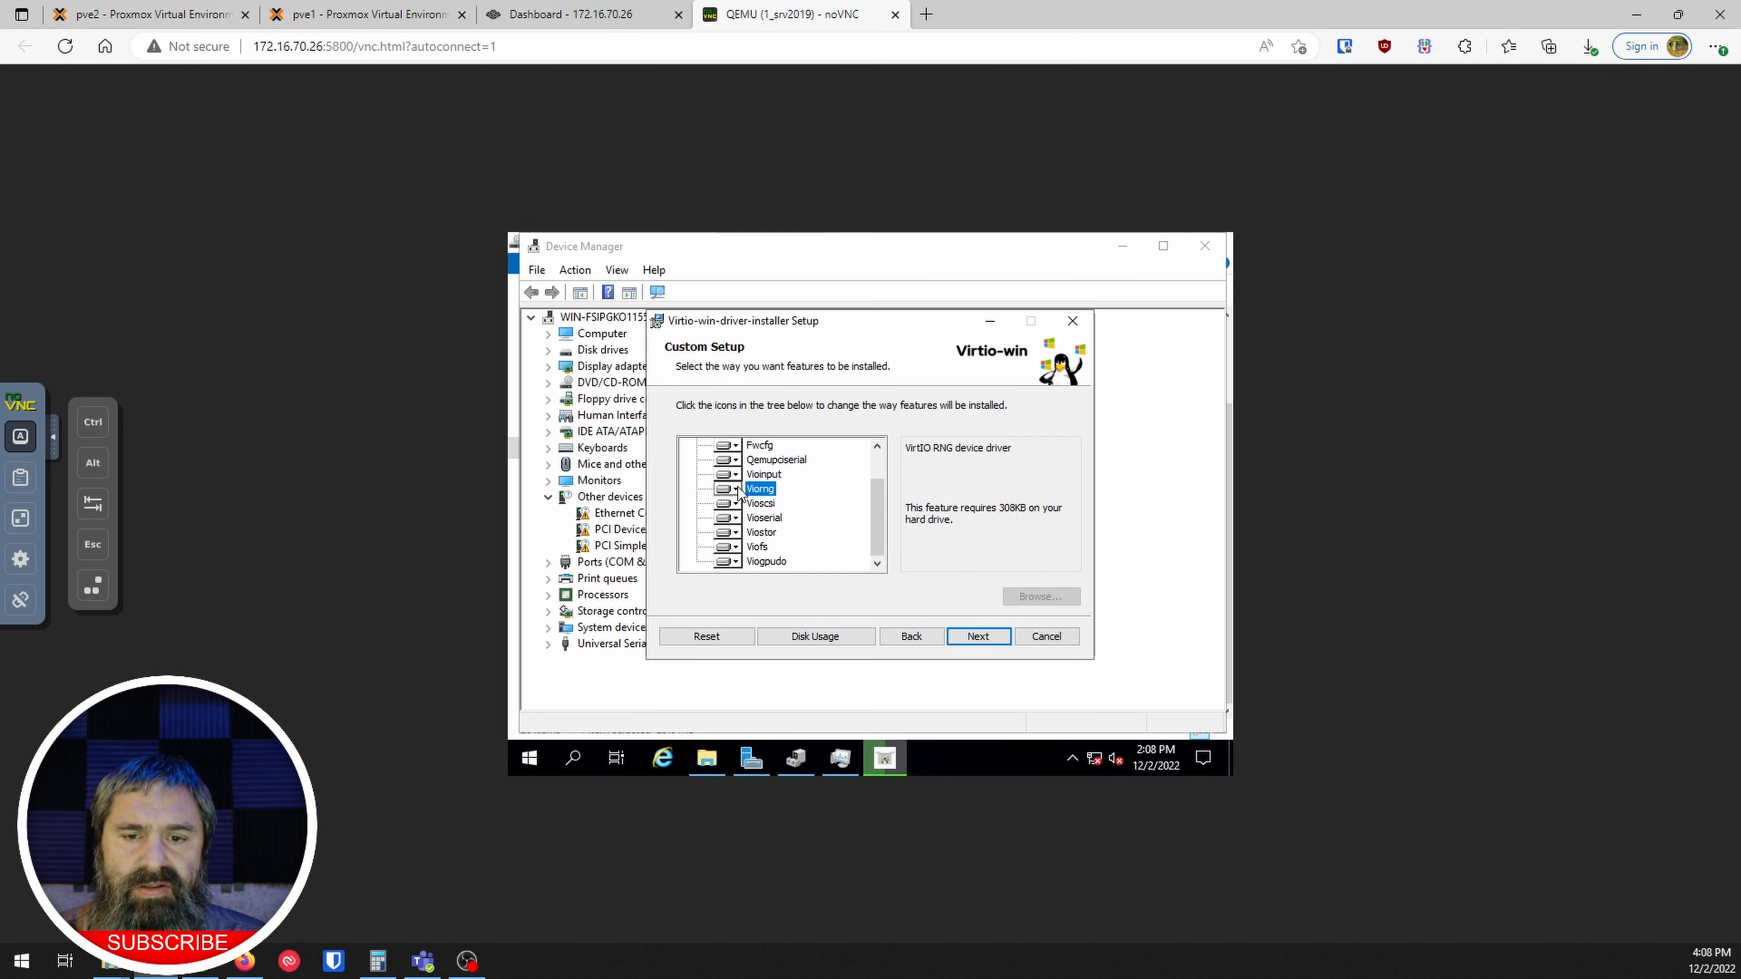
{"action": "left_click", "coordinate": [967, 627]}
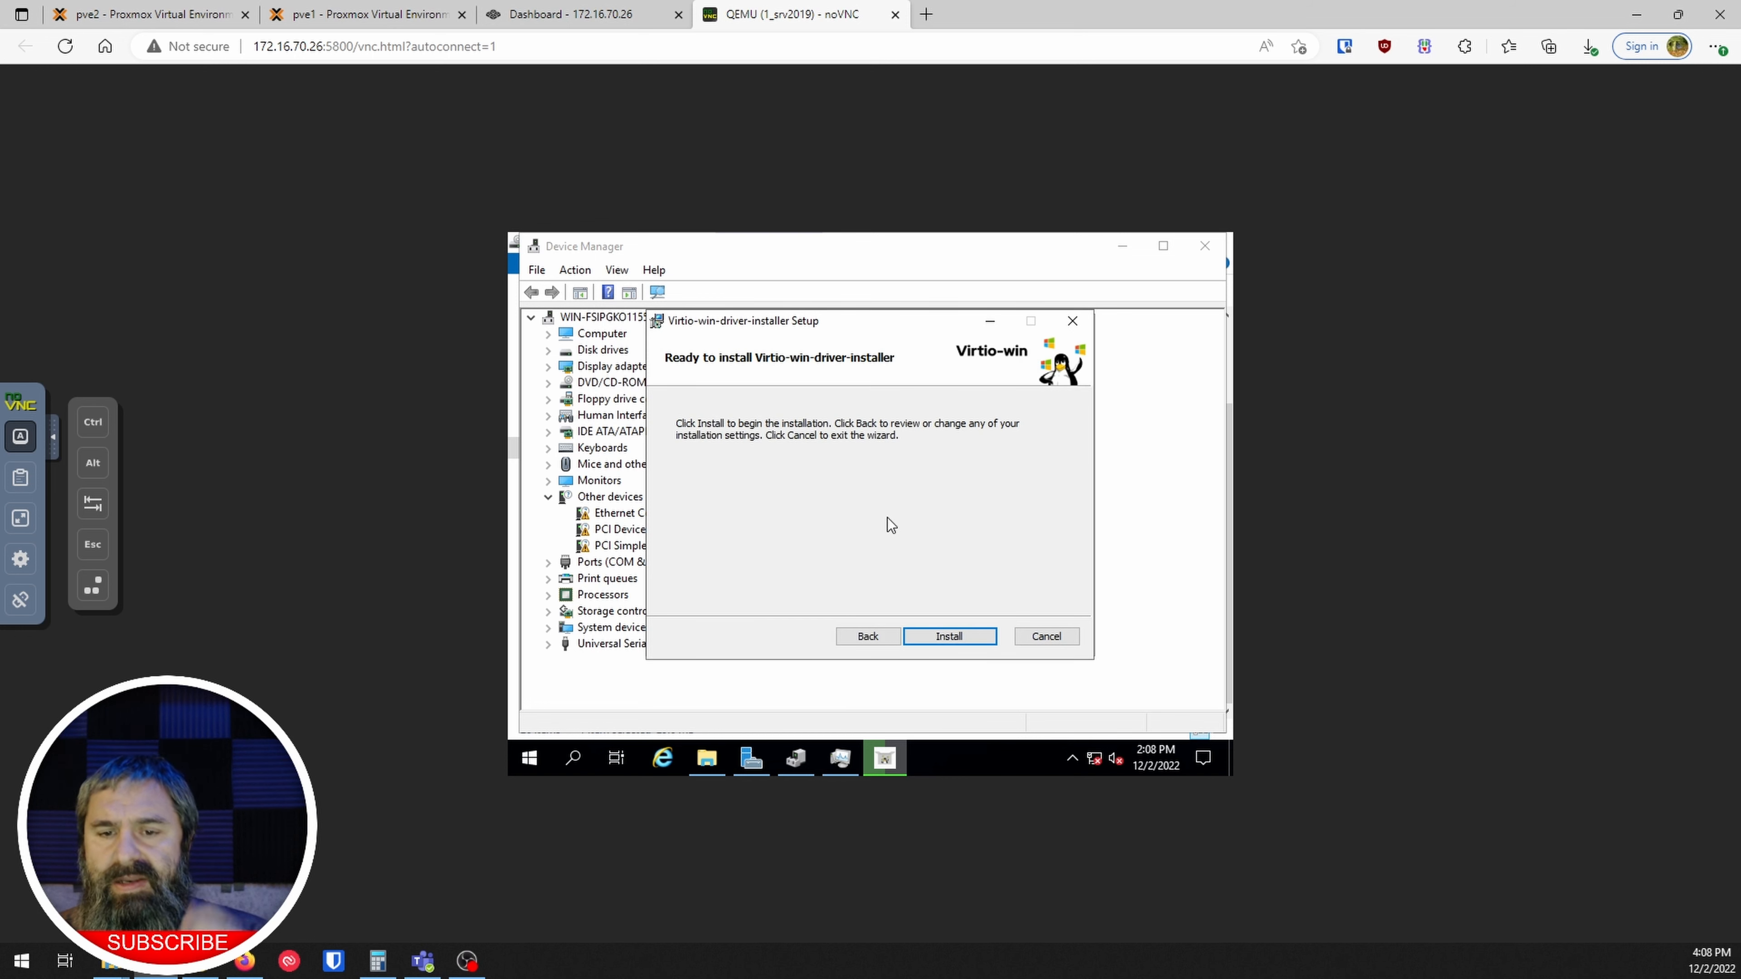
{"action": "left_click", "coordinate": [966, 638]}
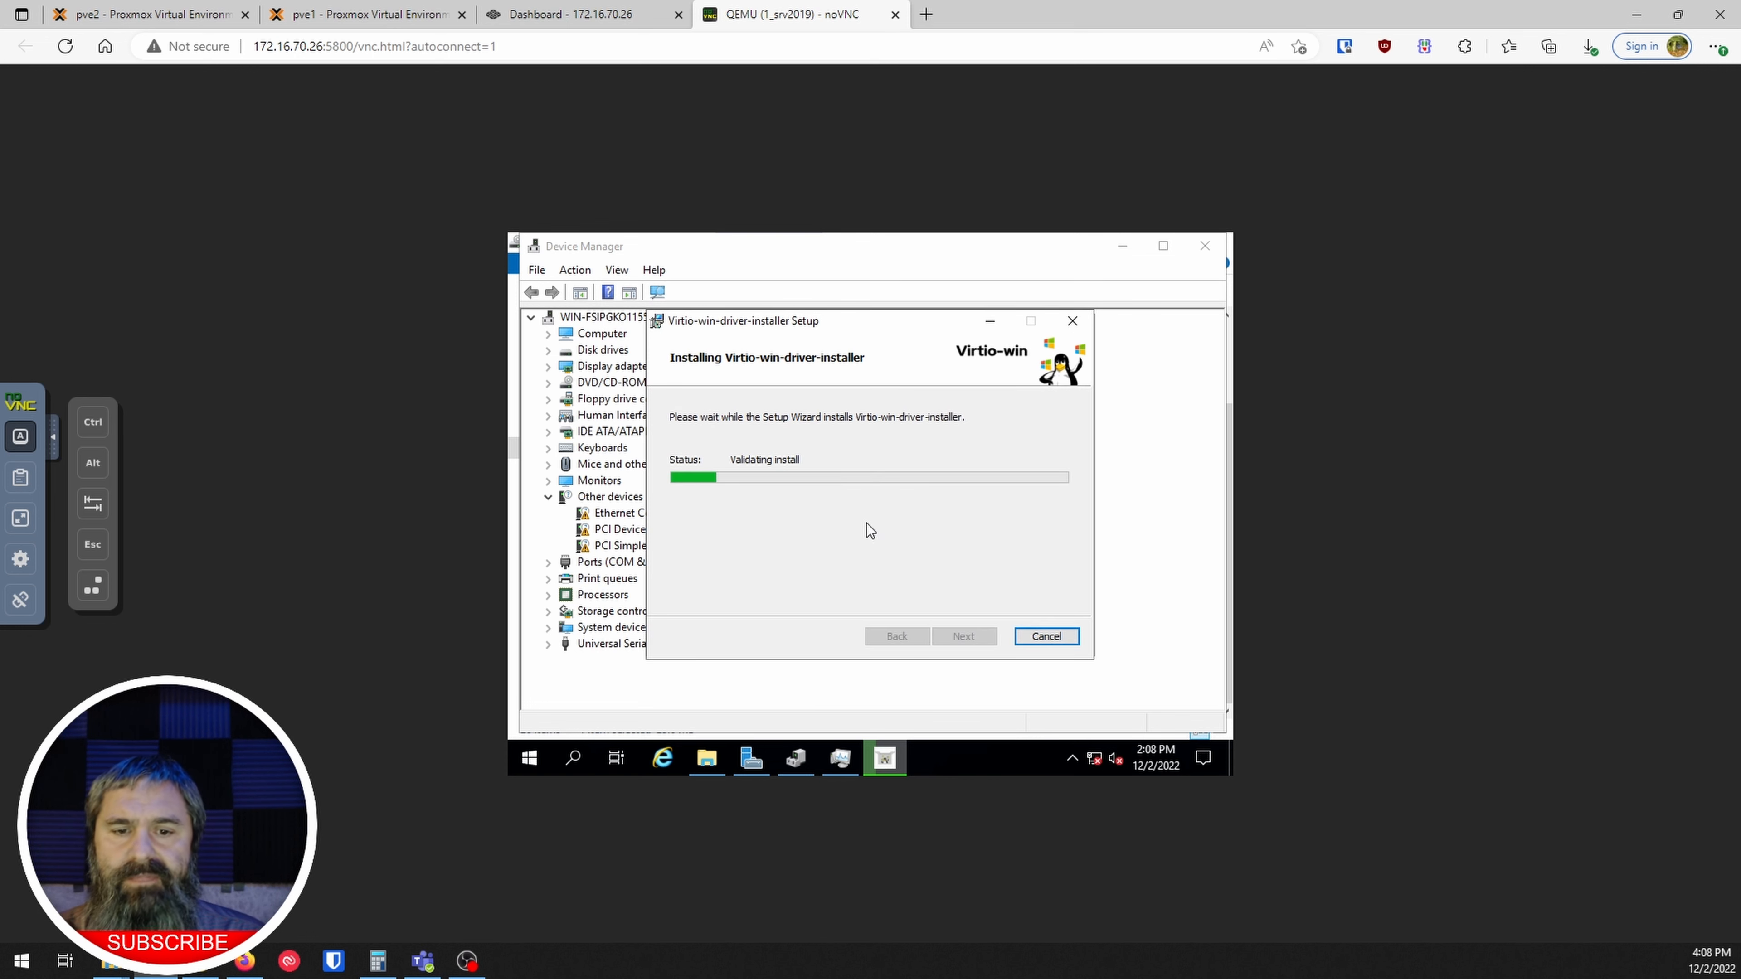
{"action": "left_click_drag", "start_coordinate": [848, 321], "coordinate": [969, 325]}
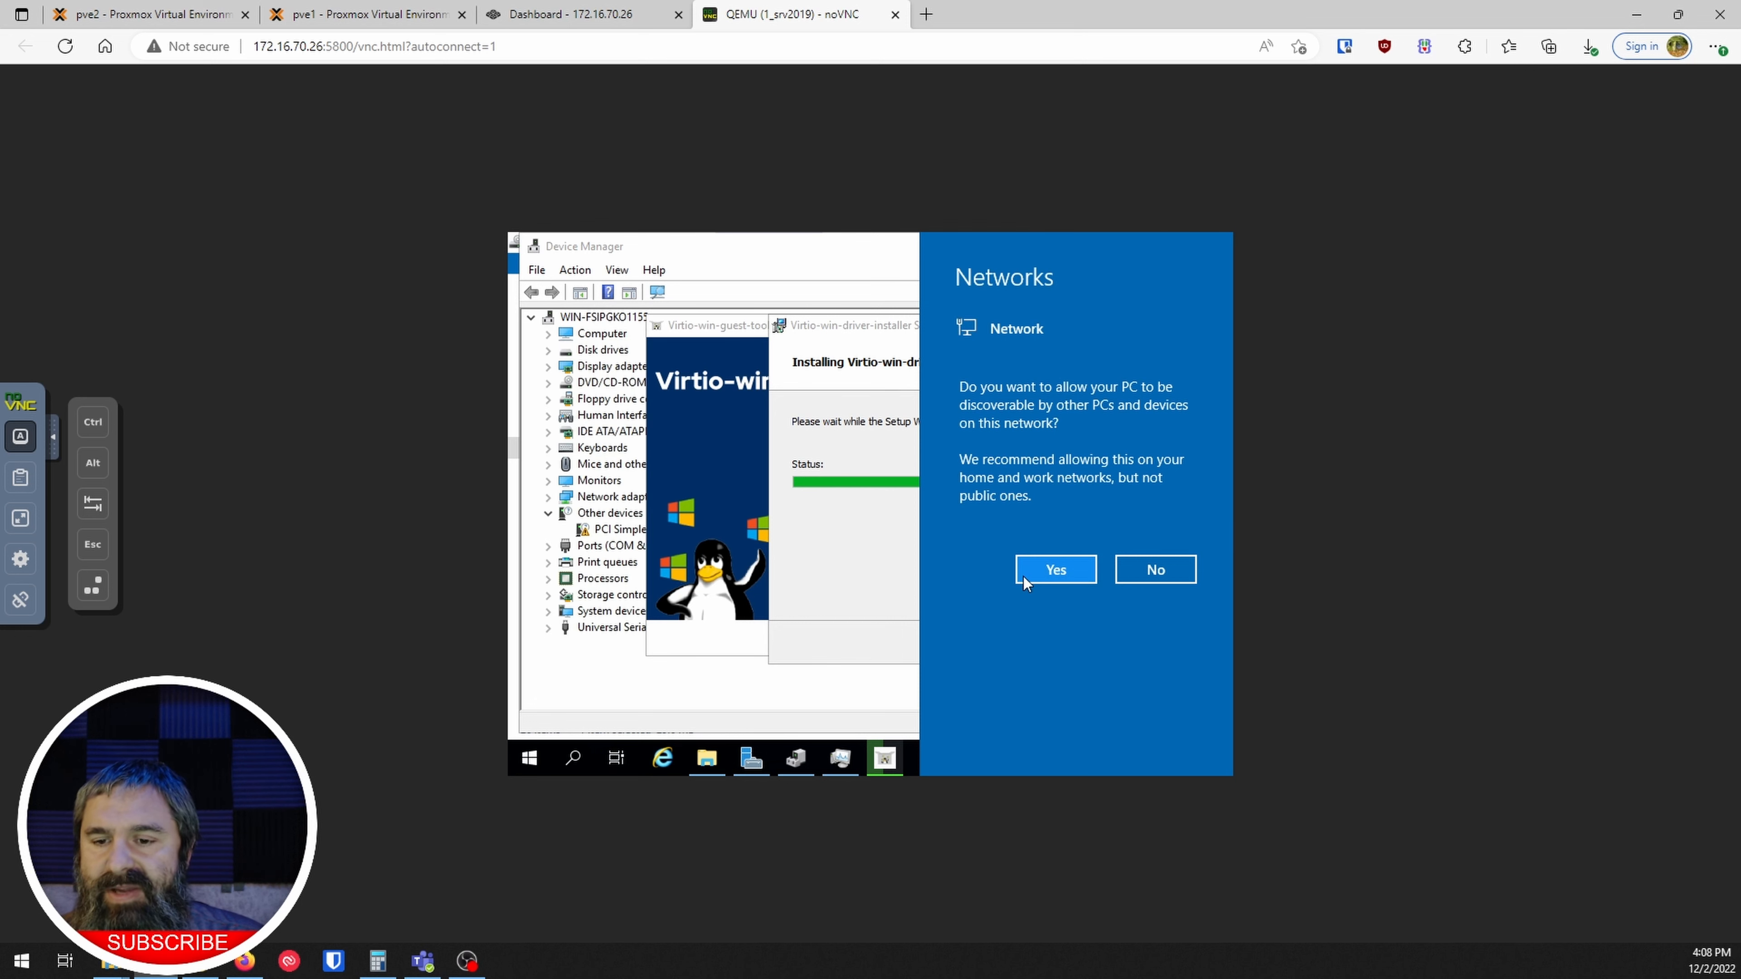
- Allow the VM to be discoverable on its network and complete the VirtIO guest tools setup with a restart
{"action": "left_click", "coordinate": [1036, 575]}
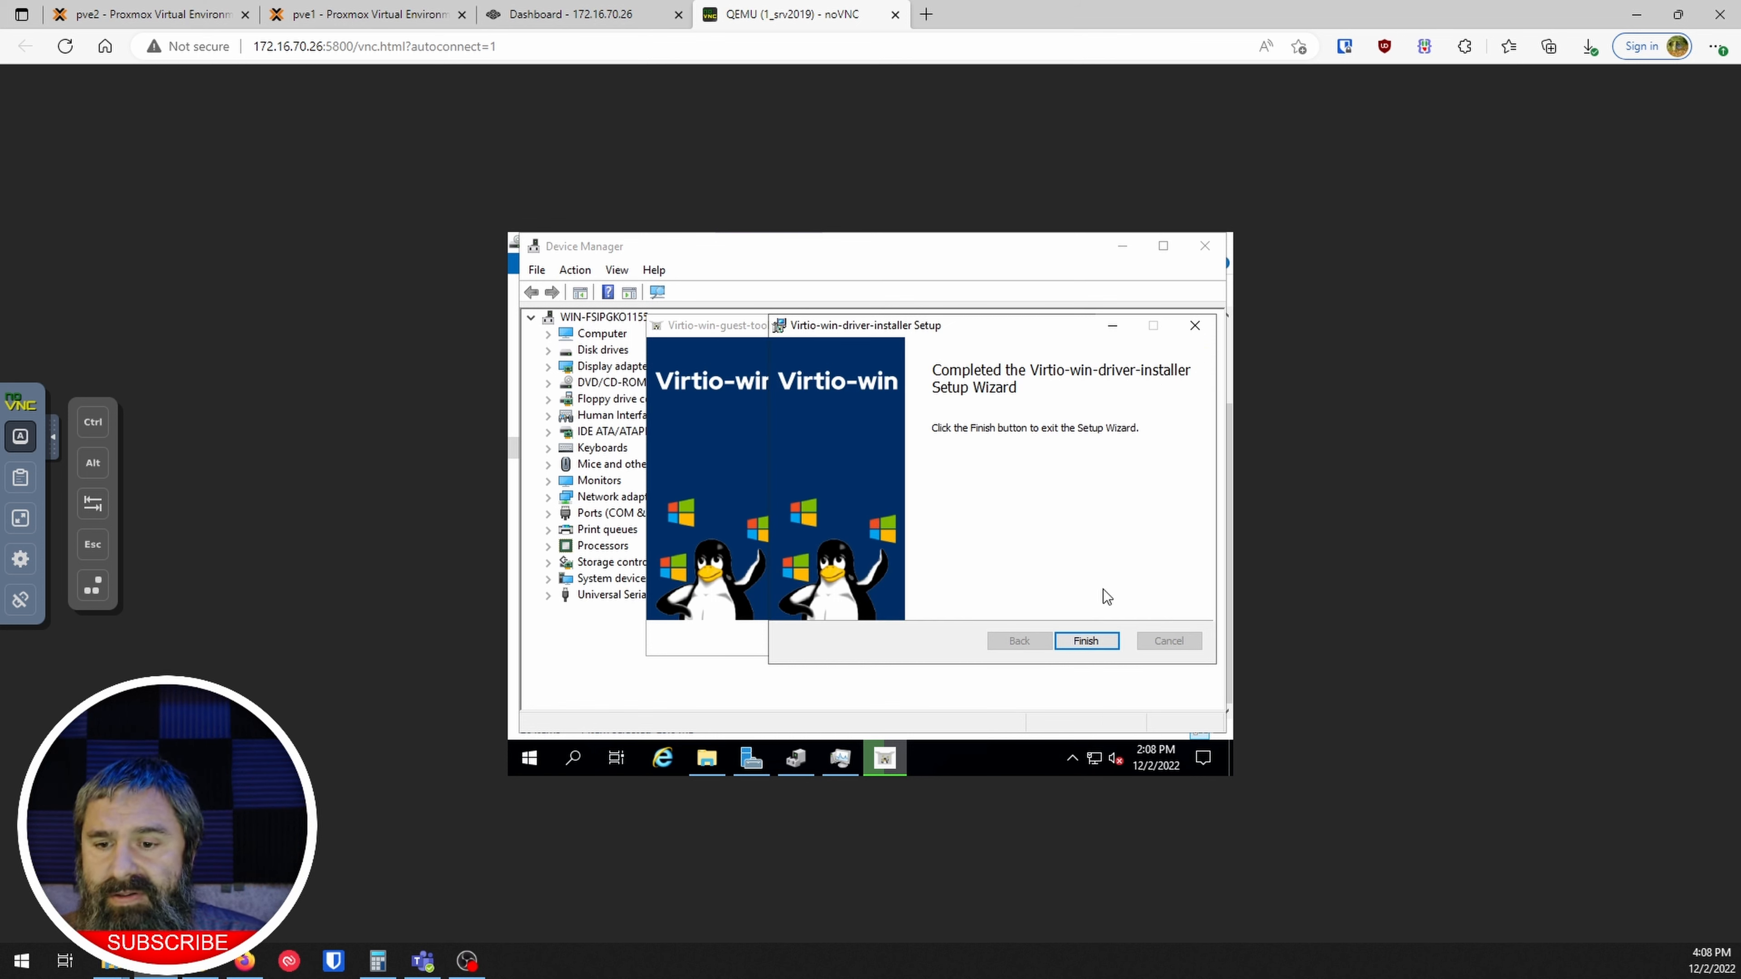
{"action": "left_click", "coordinate": [1086, 640]}
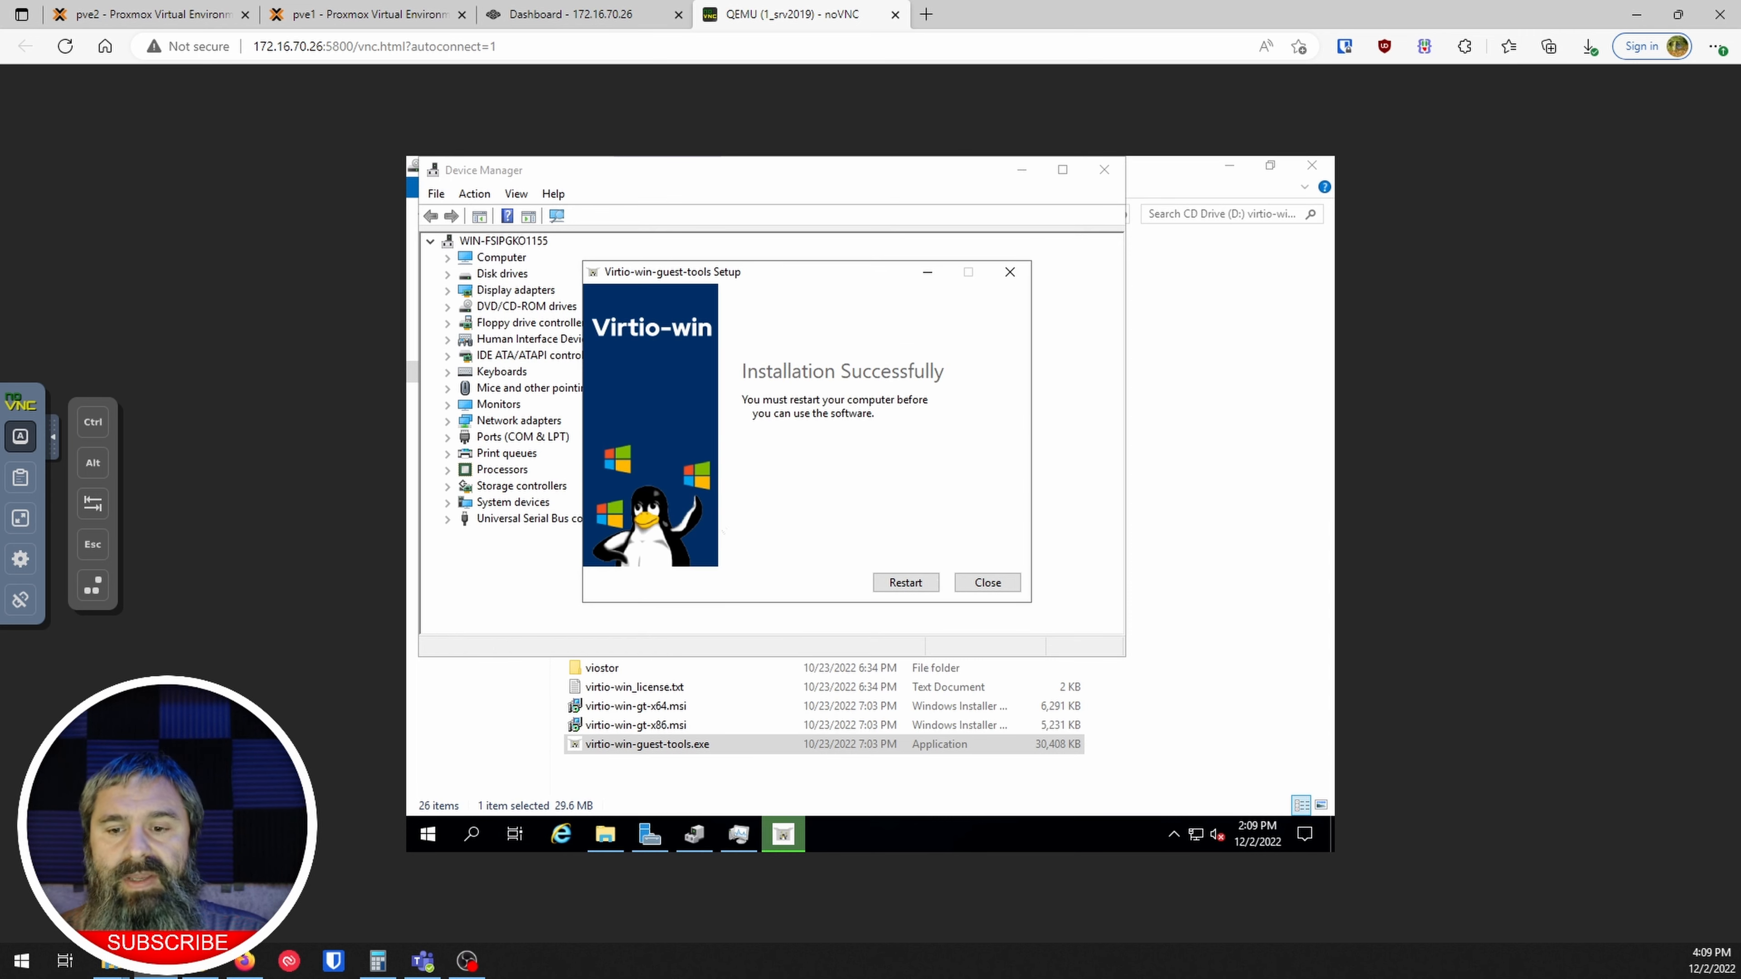
{"action": "left_click", "coordinate": [914, 587]}
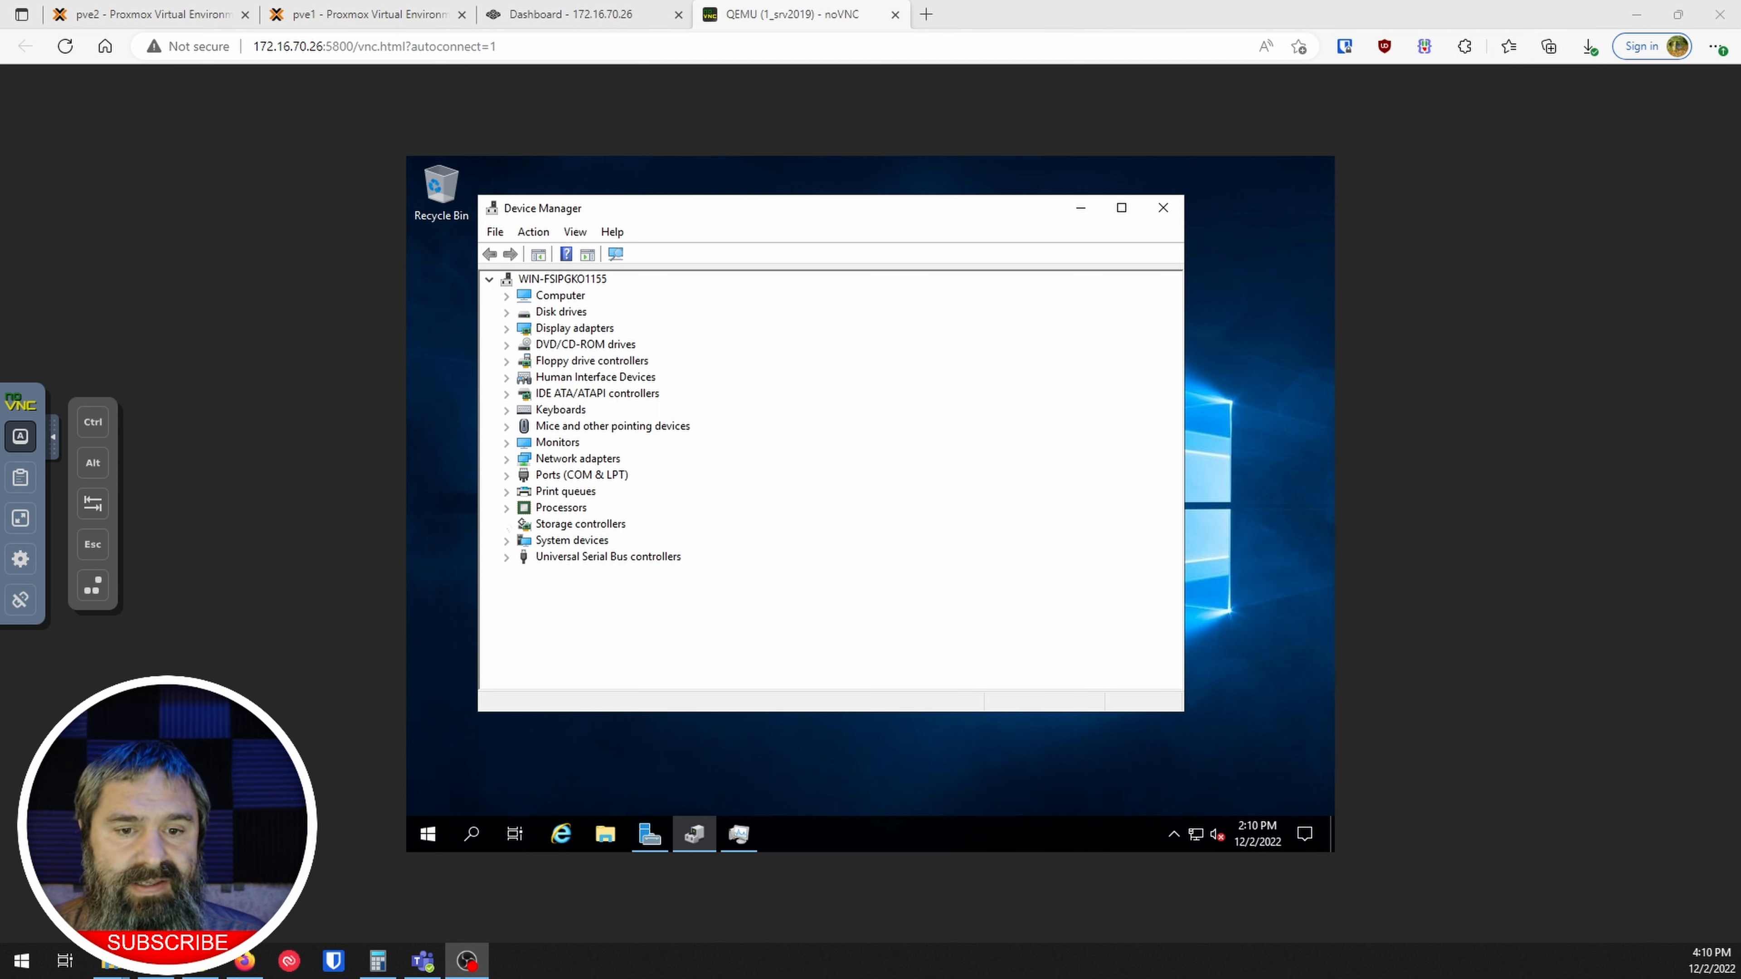
- Examine the devices listed under Processors and Display adapters in Device Manager
{"action": "left_click", "coordinate": [506, 507]}
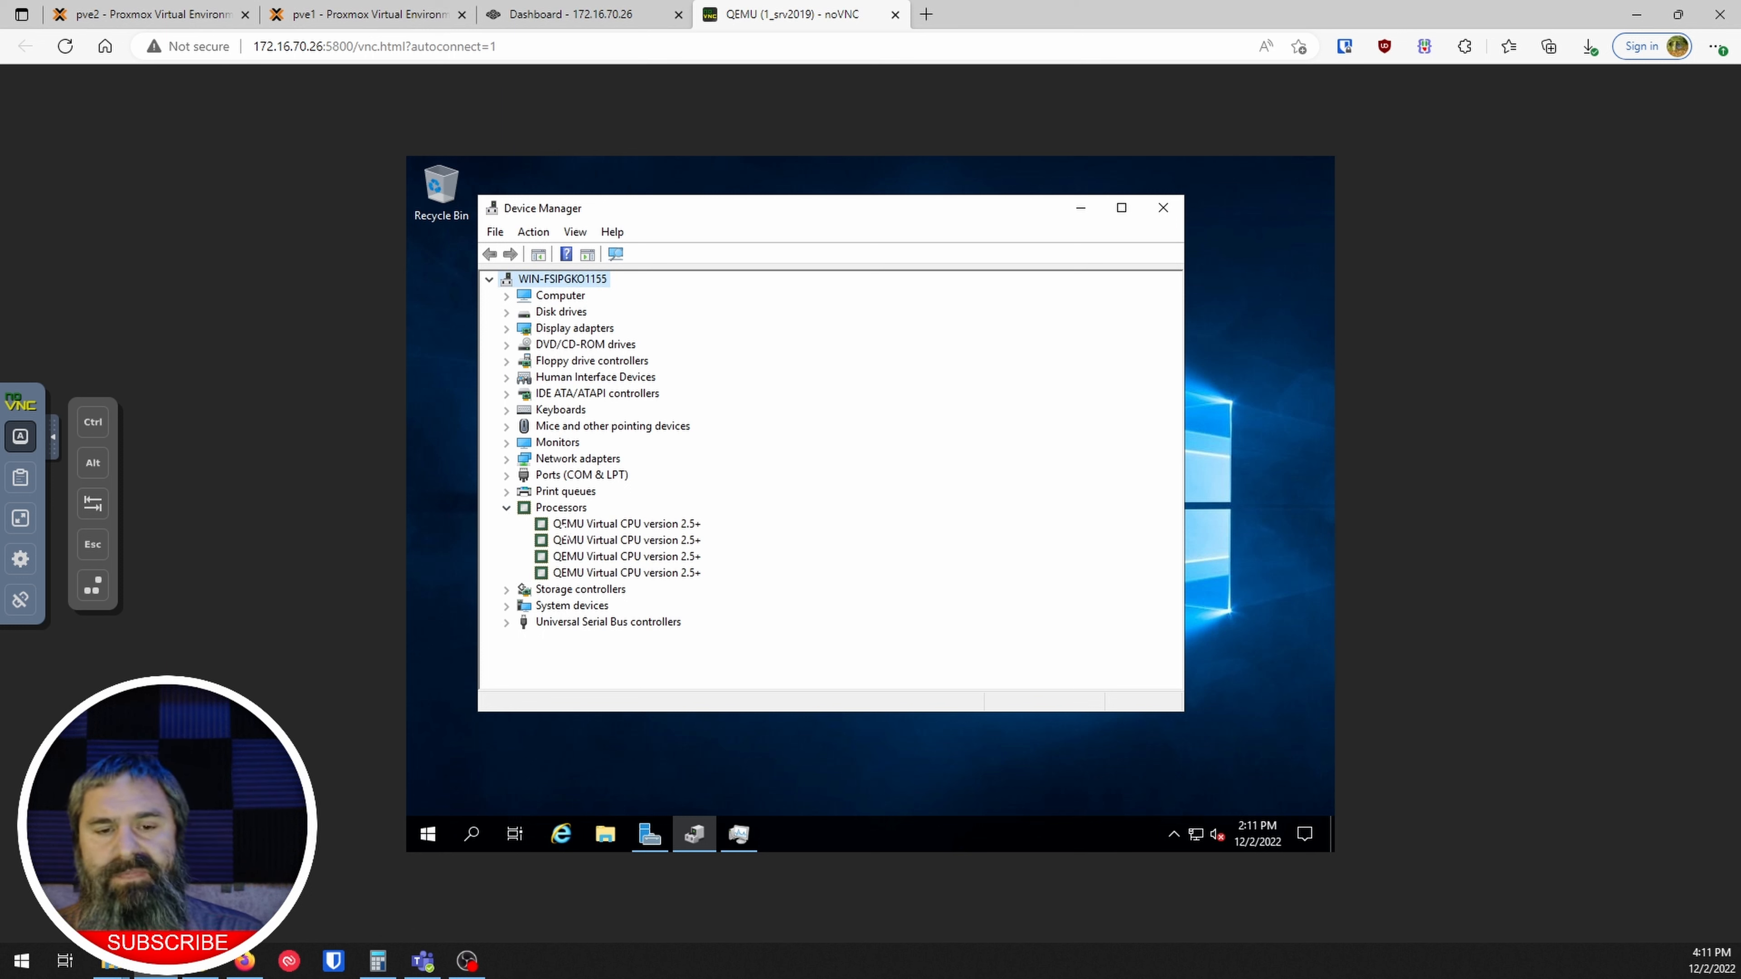
{"action": "left_click", "coordinate": [506, 507]}
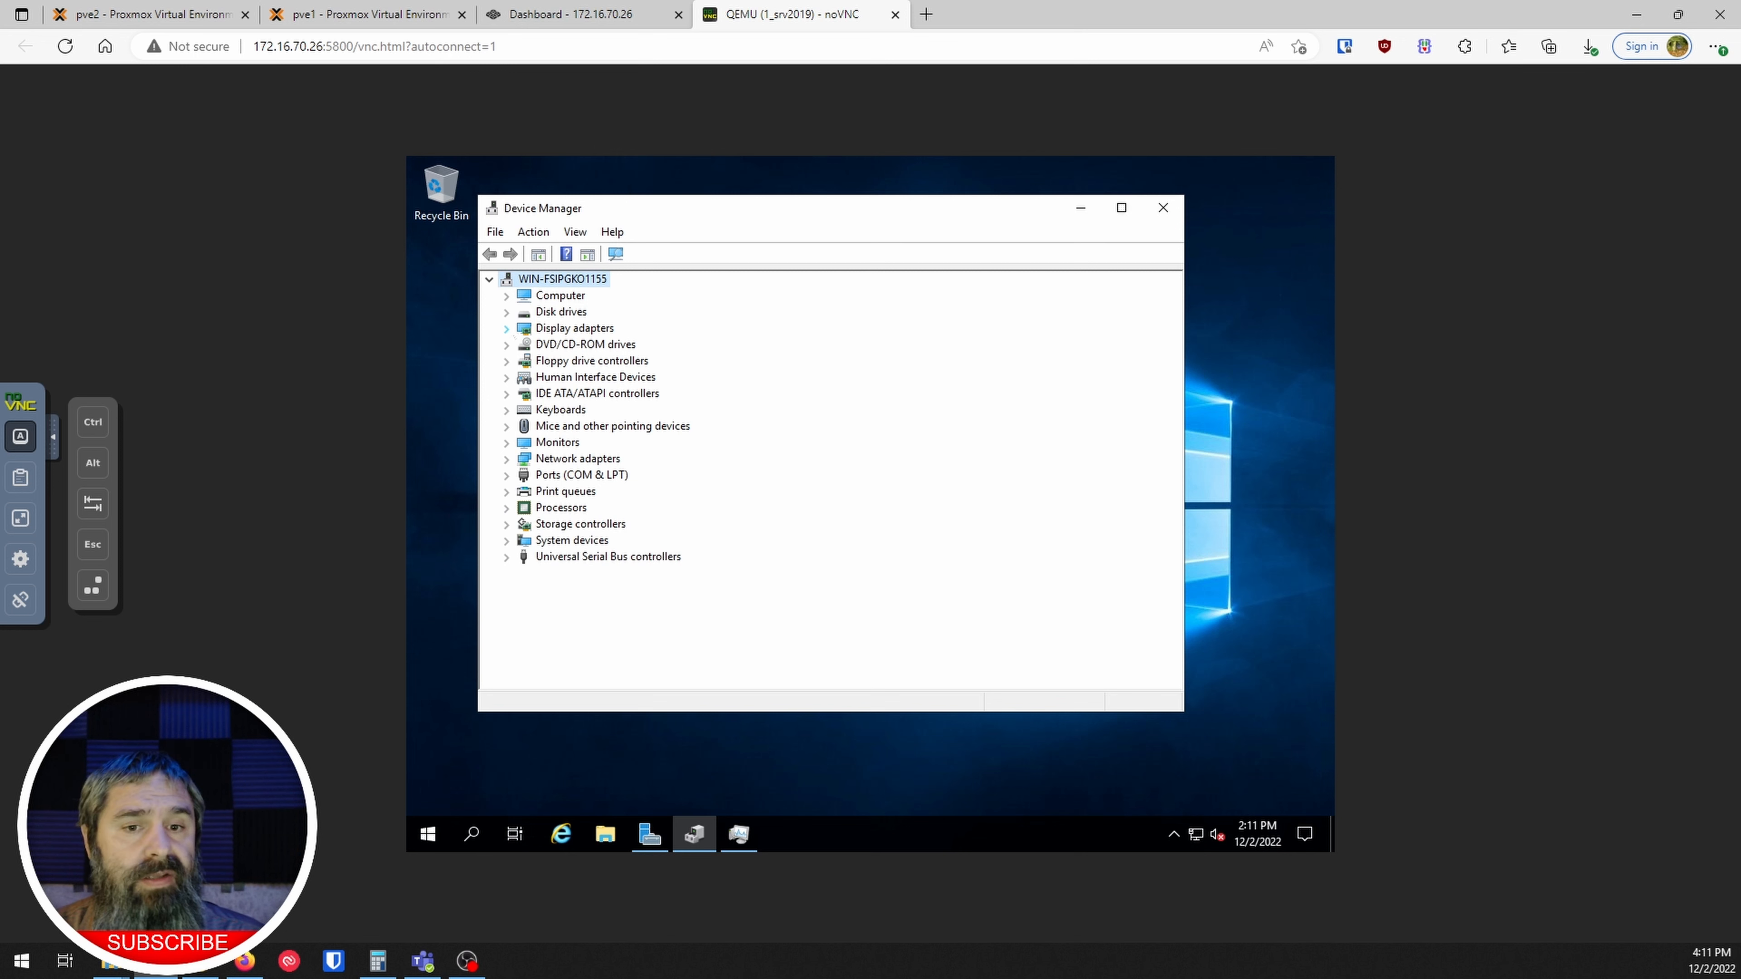
{"action": "left_click", "coordinate": [507, 329]}
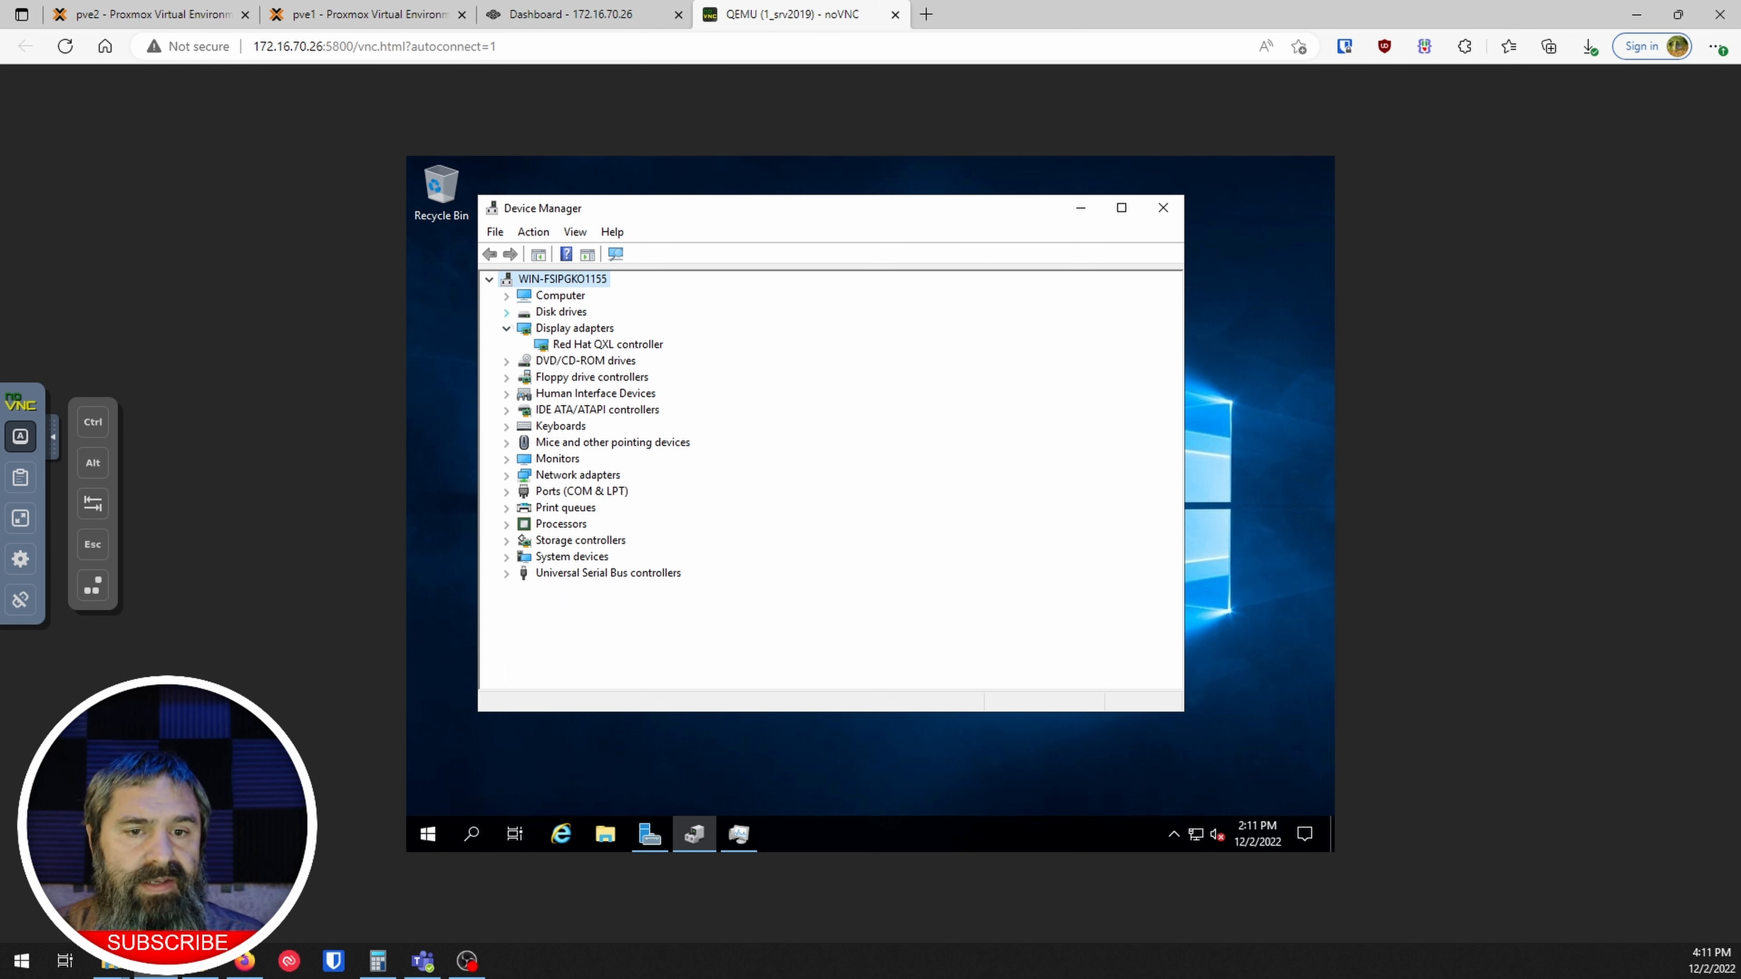
- Examine the devices listed under Disk drives and Storage controllers in Device Manager, and minimize its window
{"action": "left_click", "coordinate": [506, 312]}
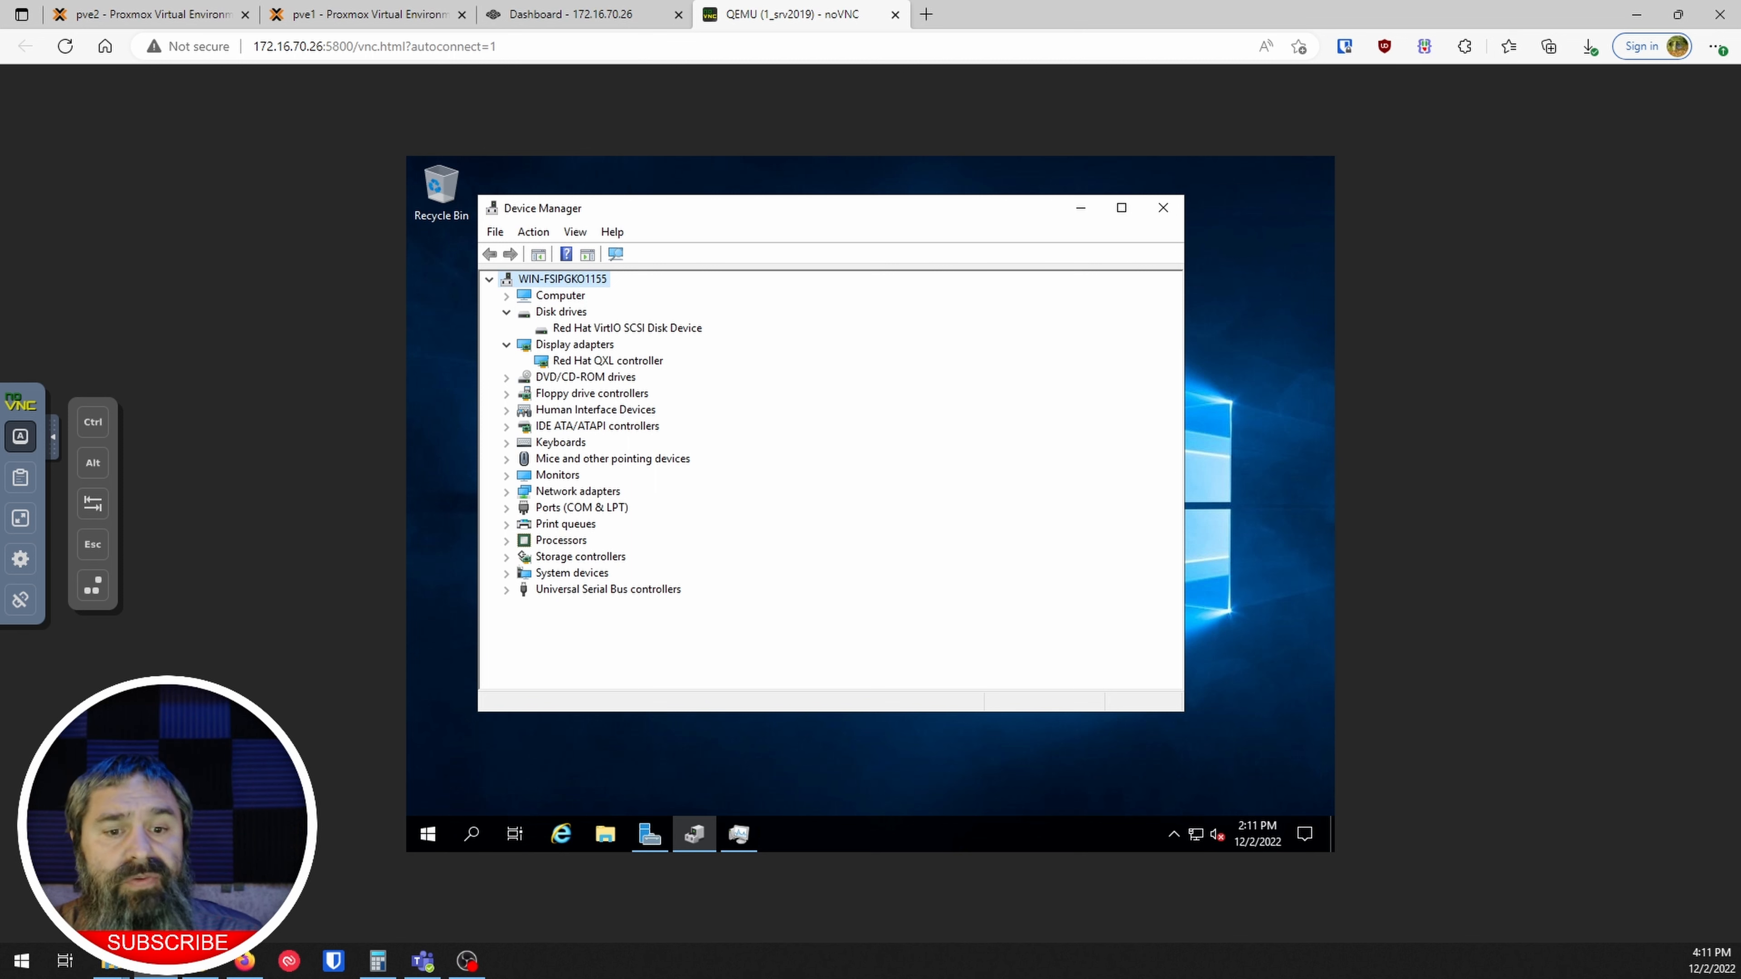
{"action": "left_click", "coordinate": [507, 556]}
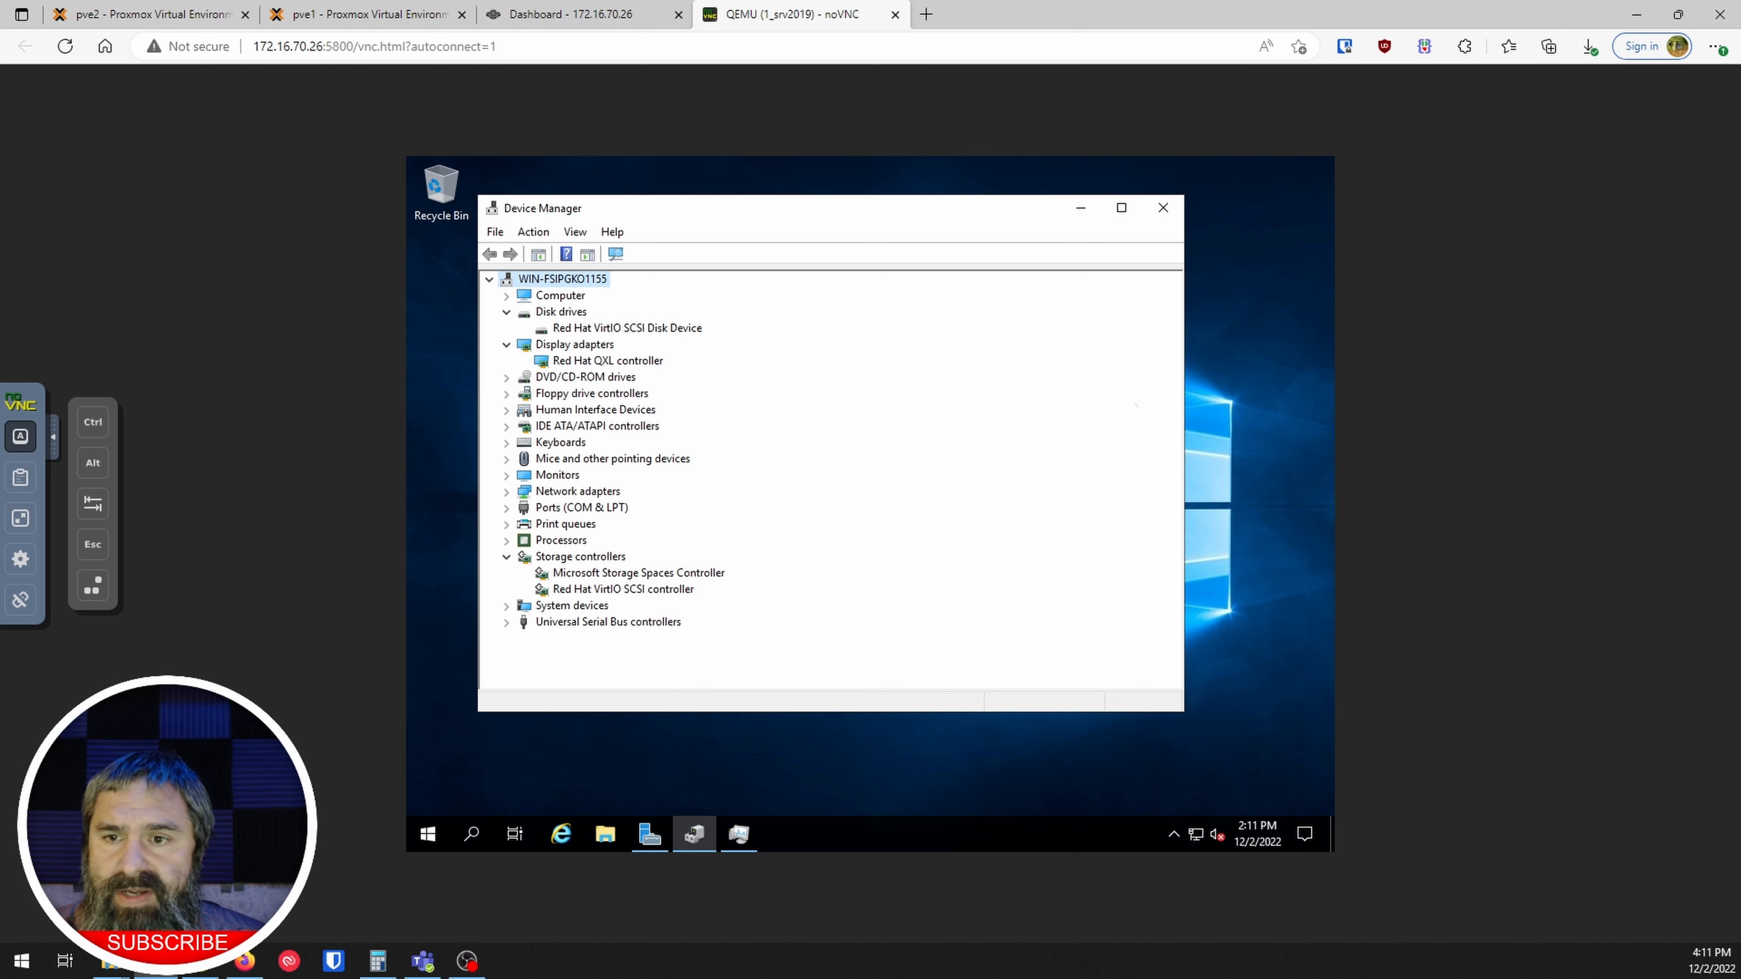
{"action": "left_click", "coordinate": [1080, 207]}
- Set the VM's display resolution to 1280 × 720, keep the change and close the display settings
{"action": "right_click", "coordinate": [806, 461]}
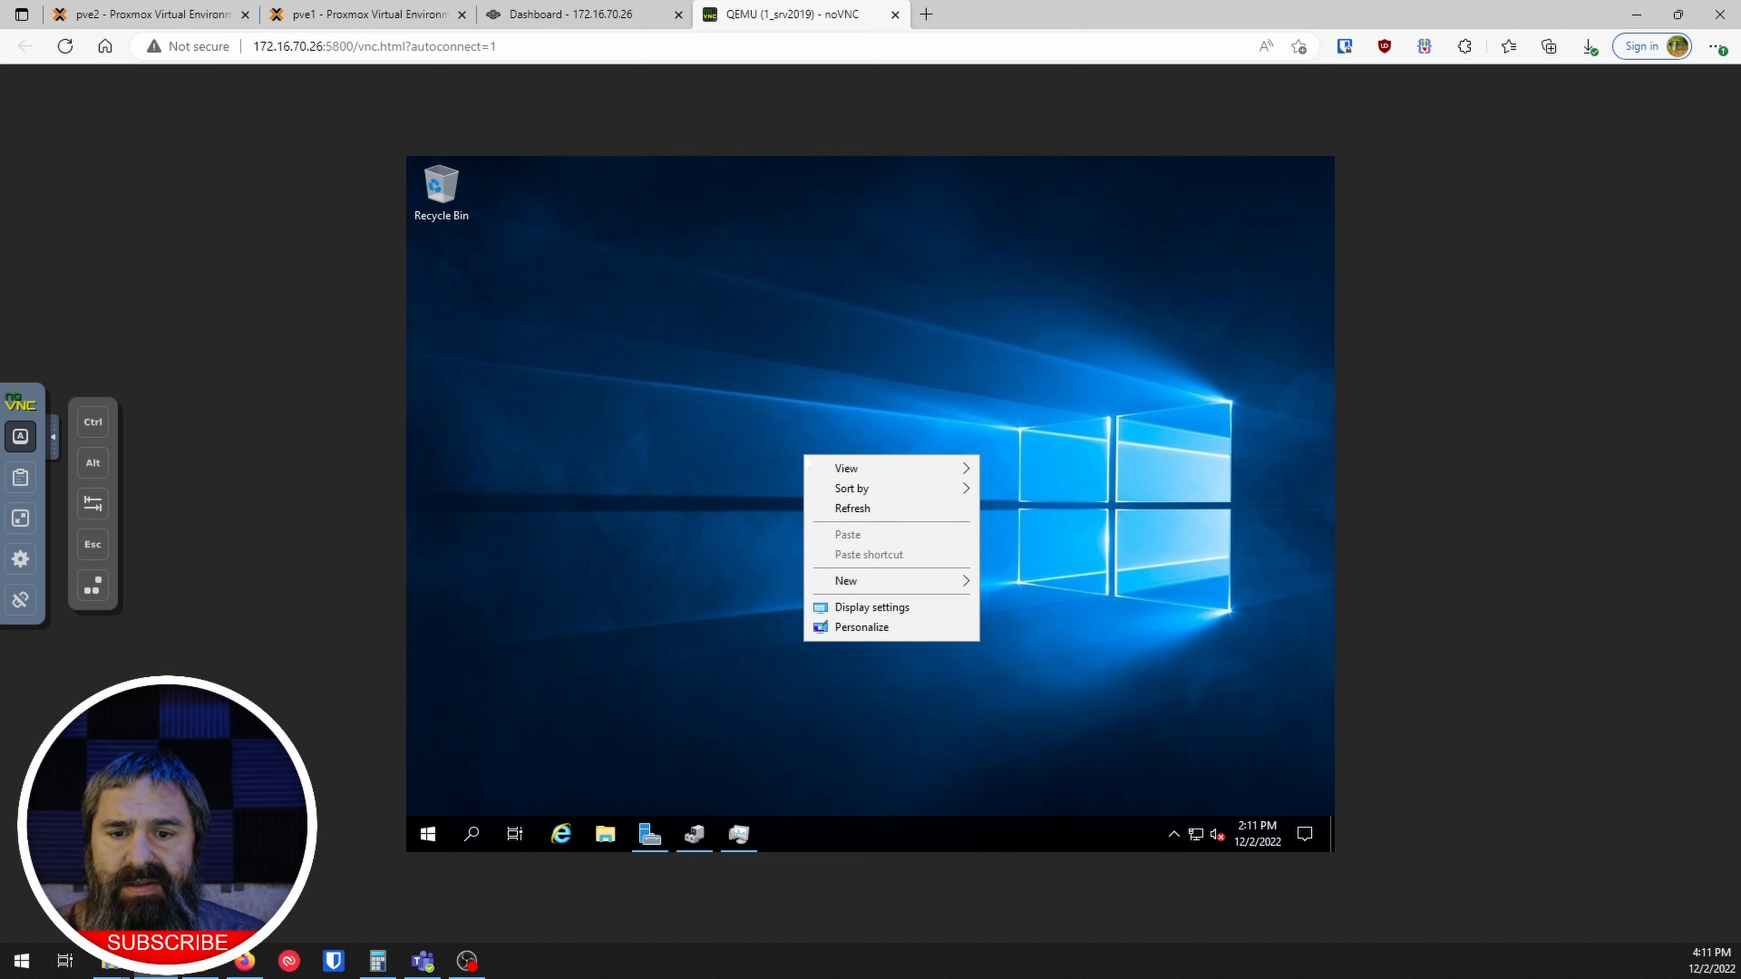
{"action": "left_click", "coordinate": [860, 609]}
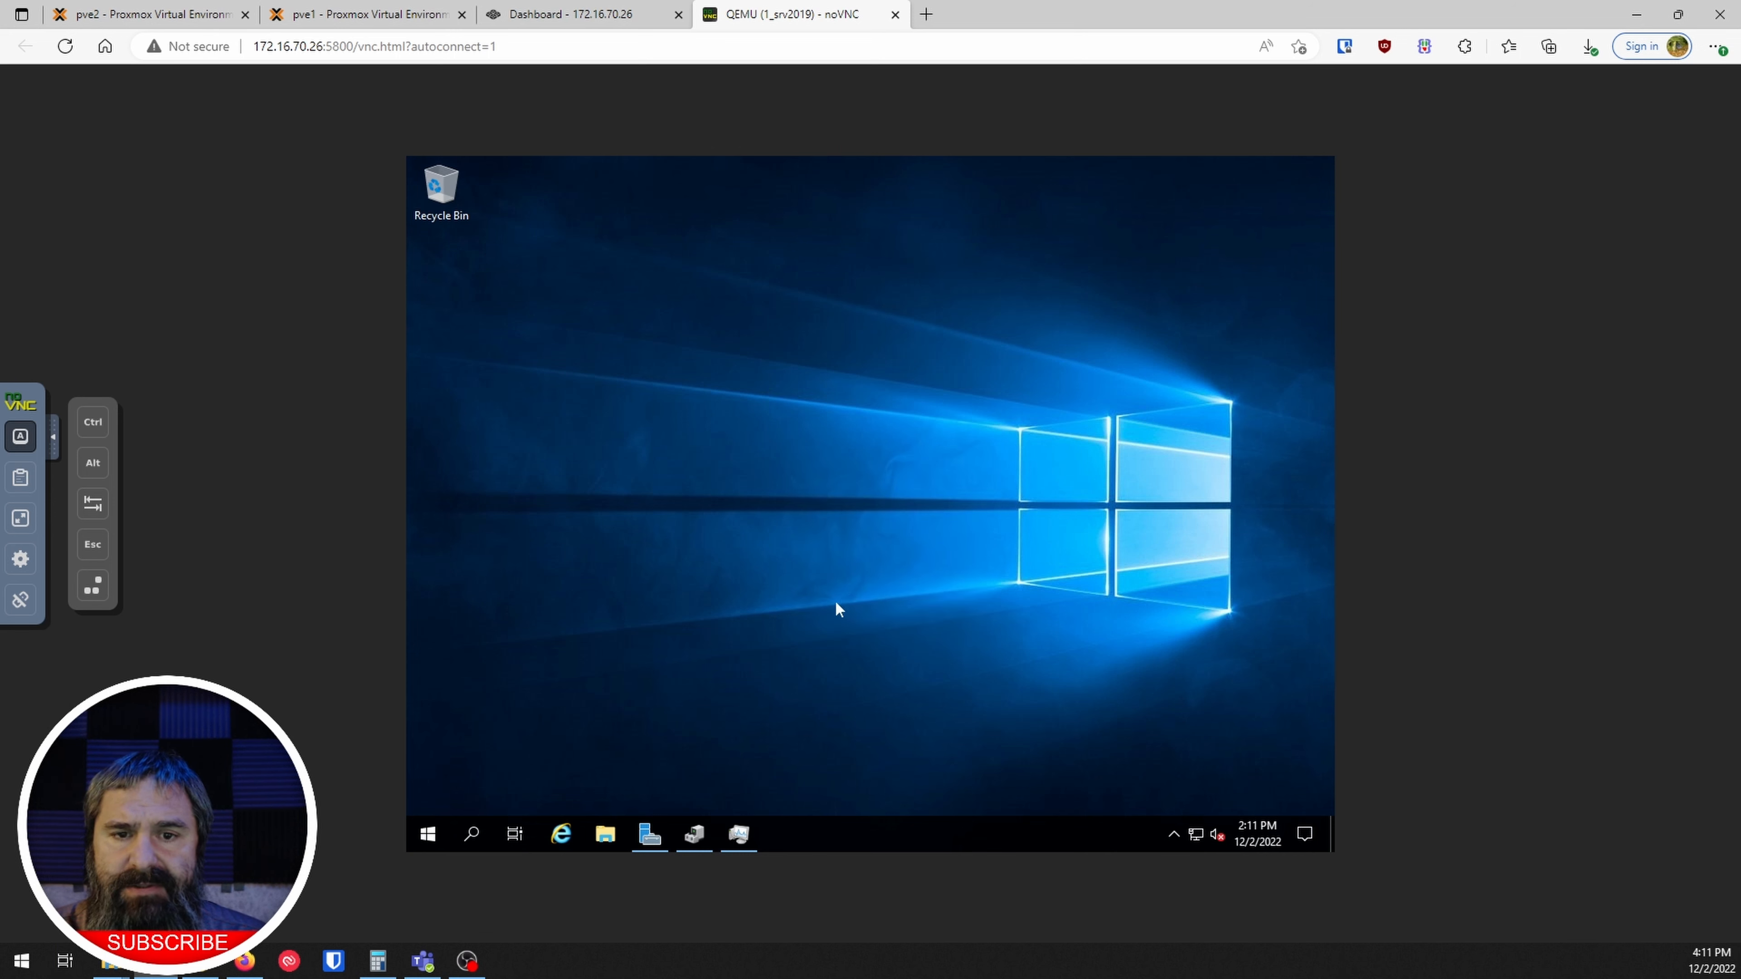
{"action": "scroll", "coordinate": [652, 515], "scroll_direction": "down", "scroll_amount": 5}
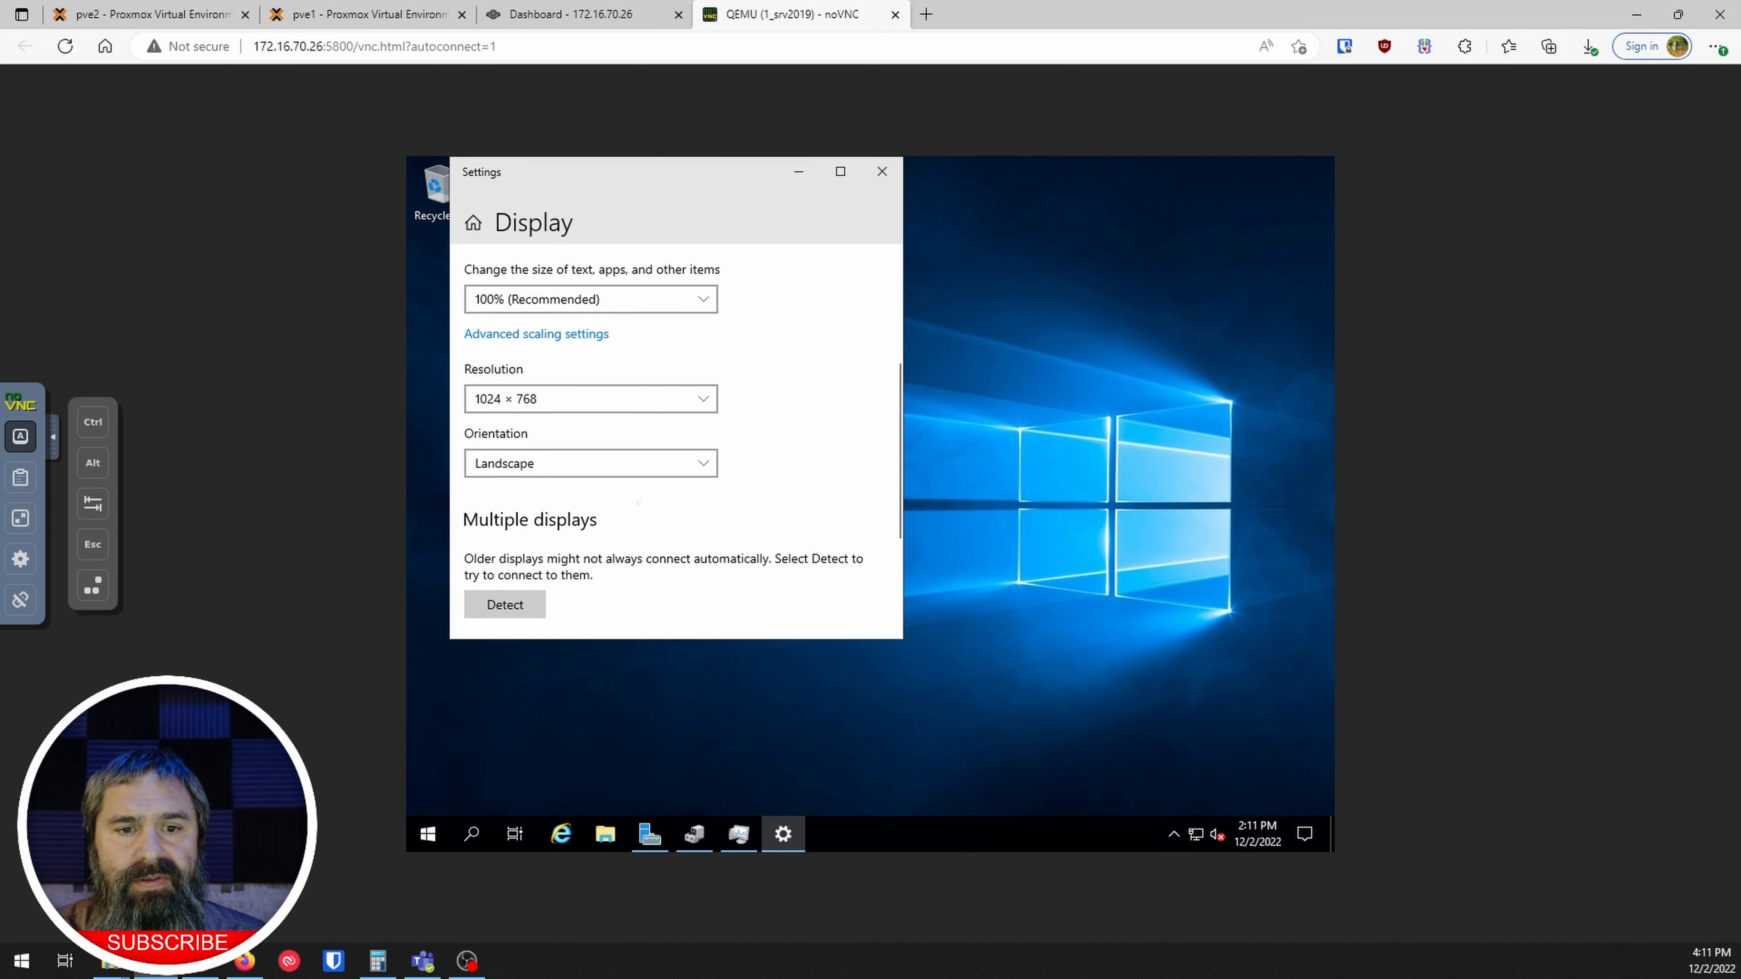
{"action": "left_click", "coordinate": [668, 402]}
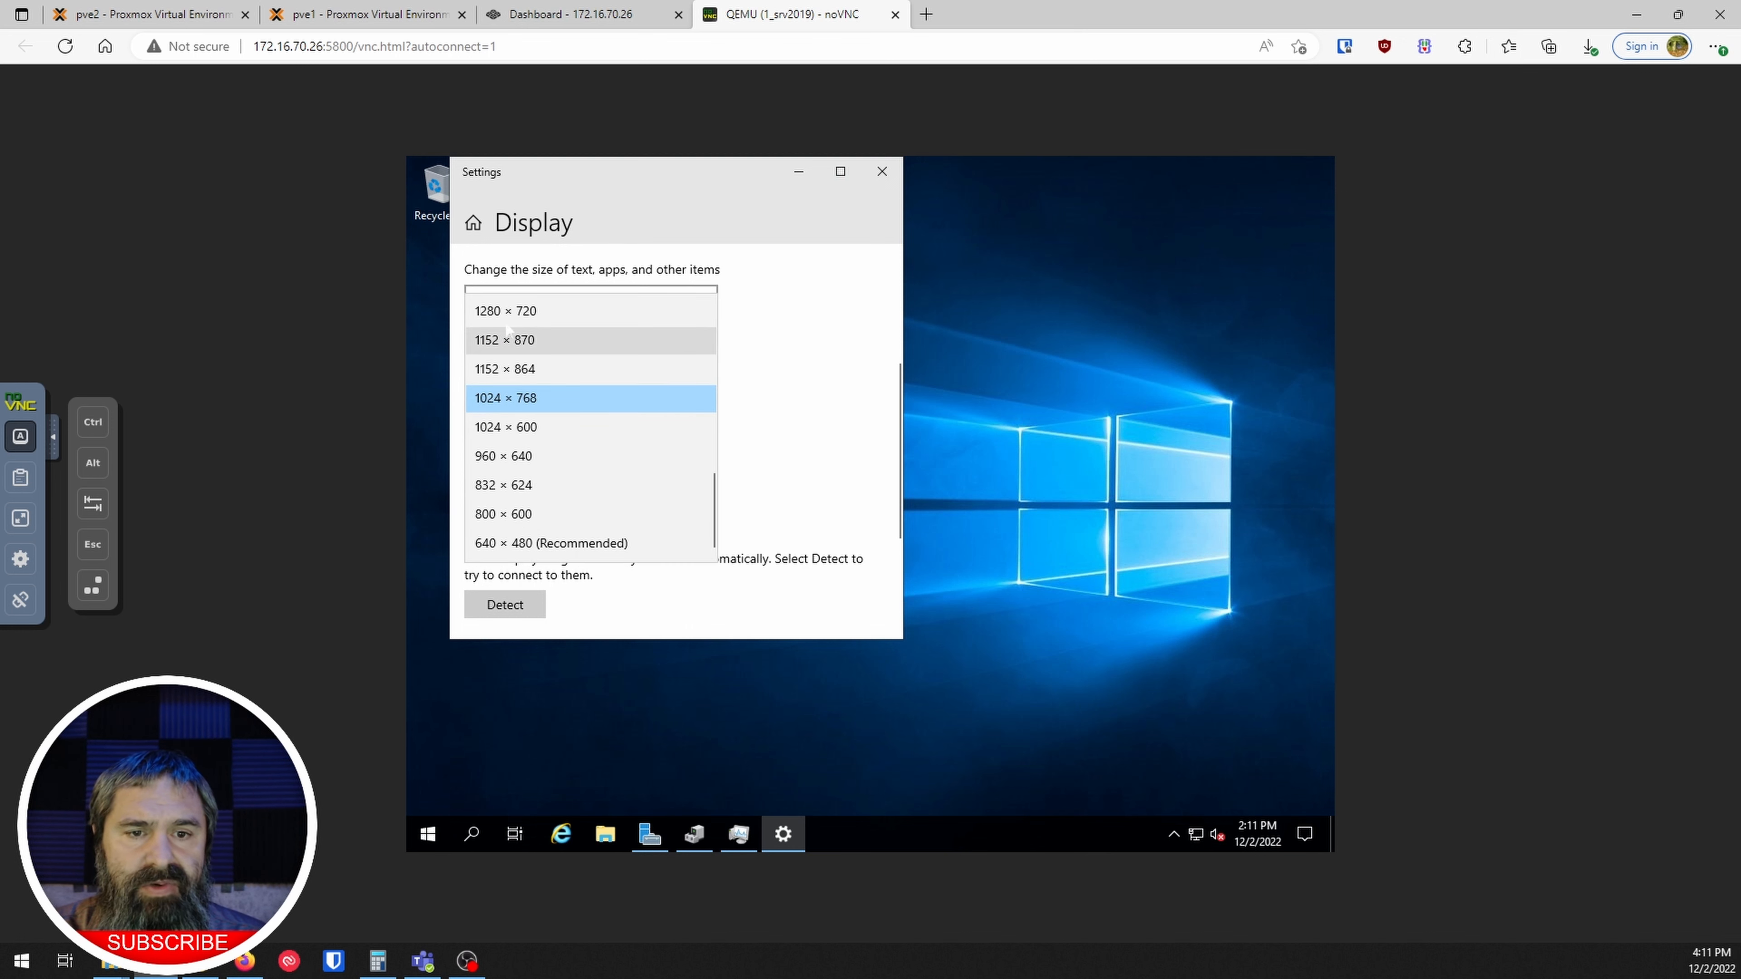
{"action": "scroll", "coordinate": [507, 364], "scroll_direction": "up", "scroll_amount": 2}
{"action": "scroll", "coordinate": [507, 364], "scroll_direction": "up", "scroll_amount": 1}
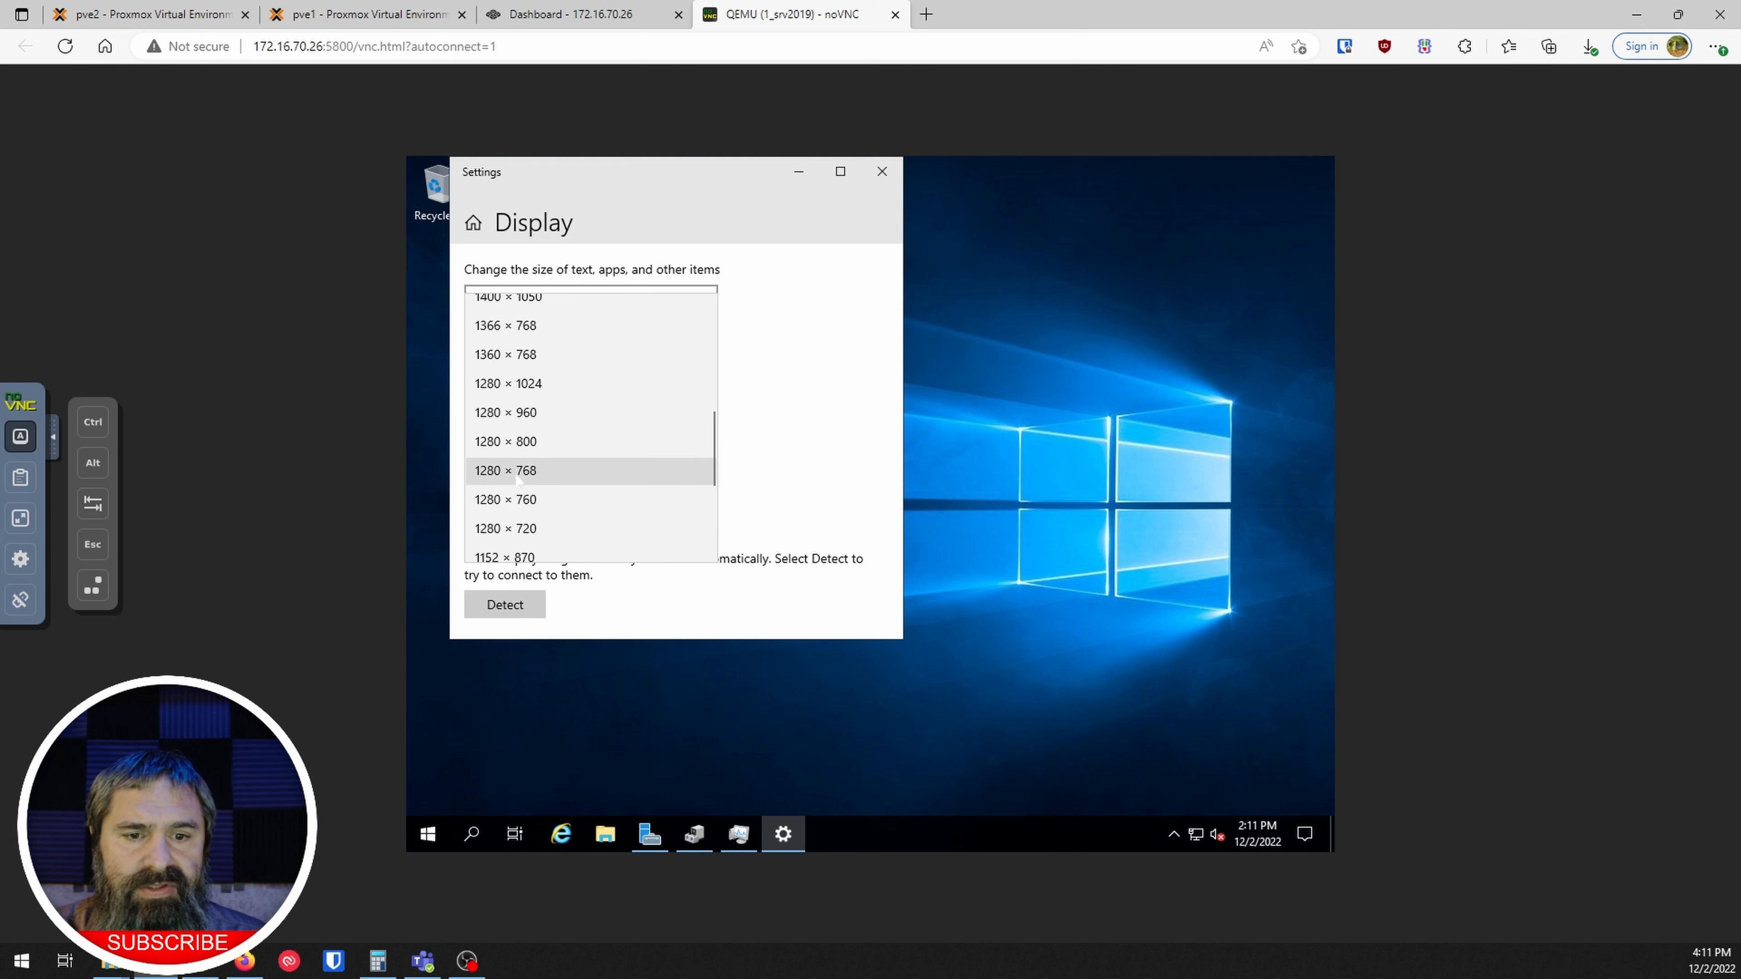
{"action": "left_click", "coordinate": [514, 501]}
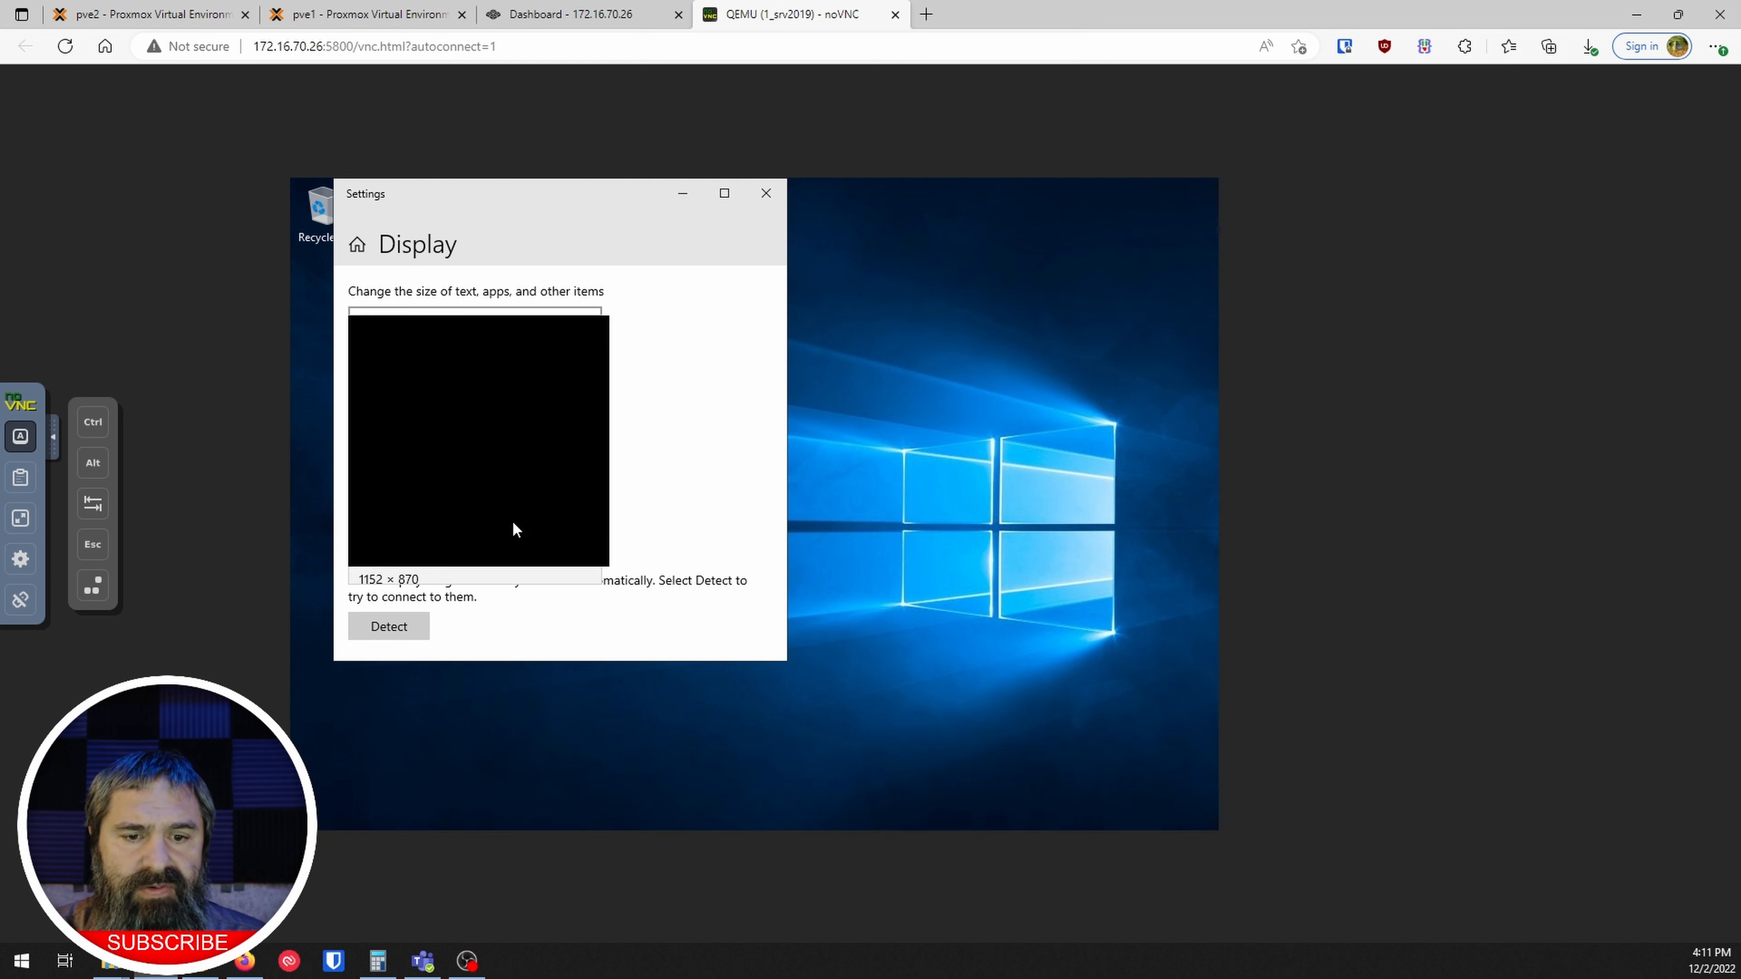
{"action": "left_click", "coordinate": [632, 458]}
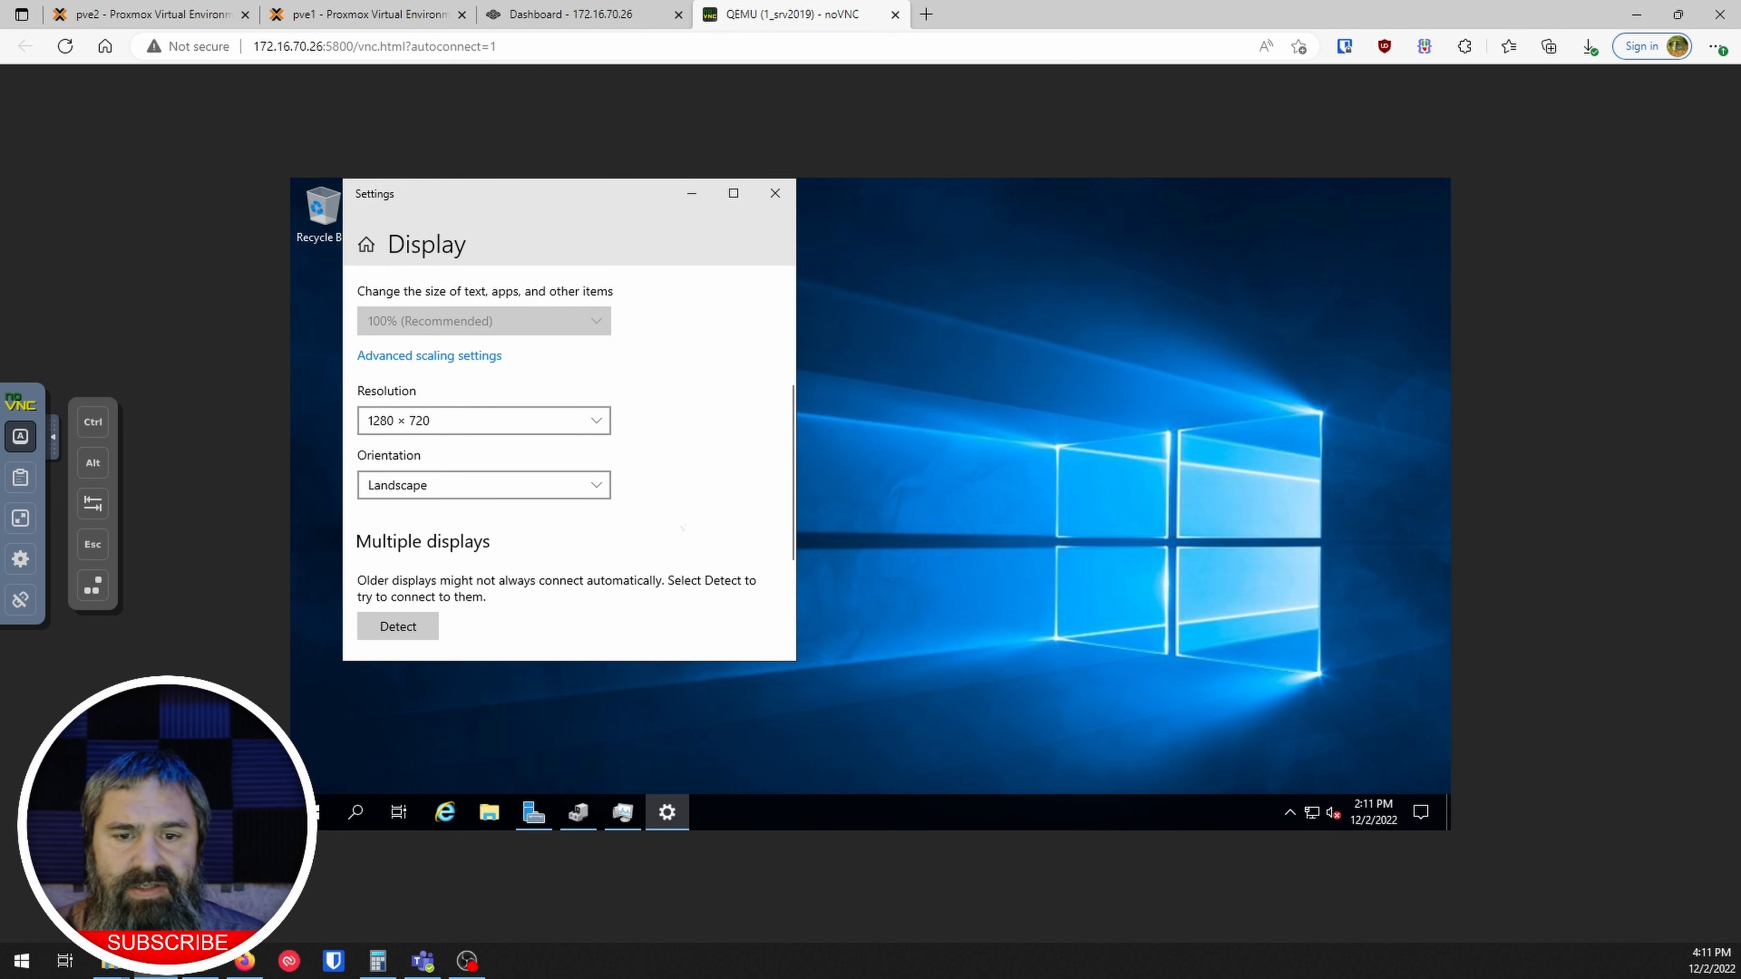
{"action": "left_click", "coordinate": [775, 194]}
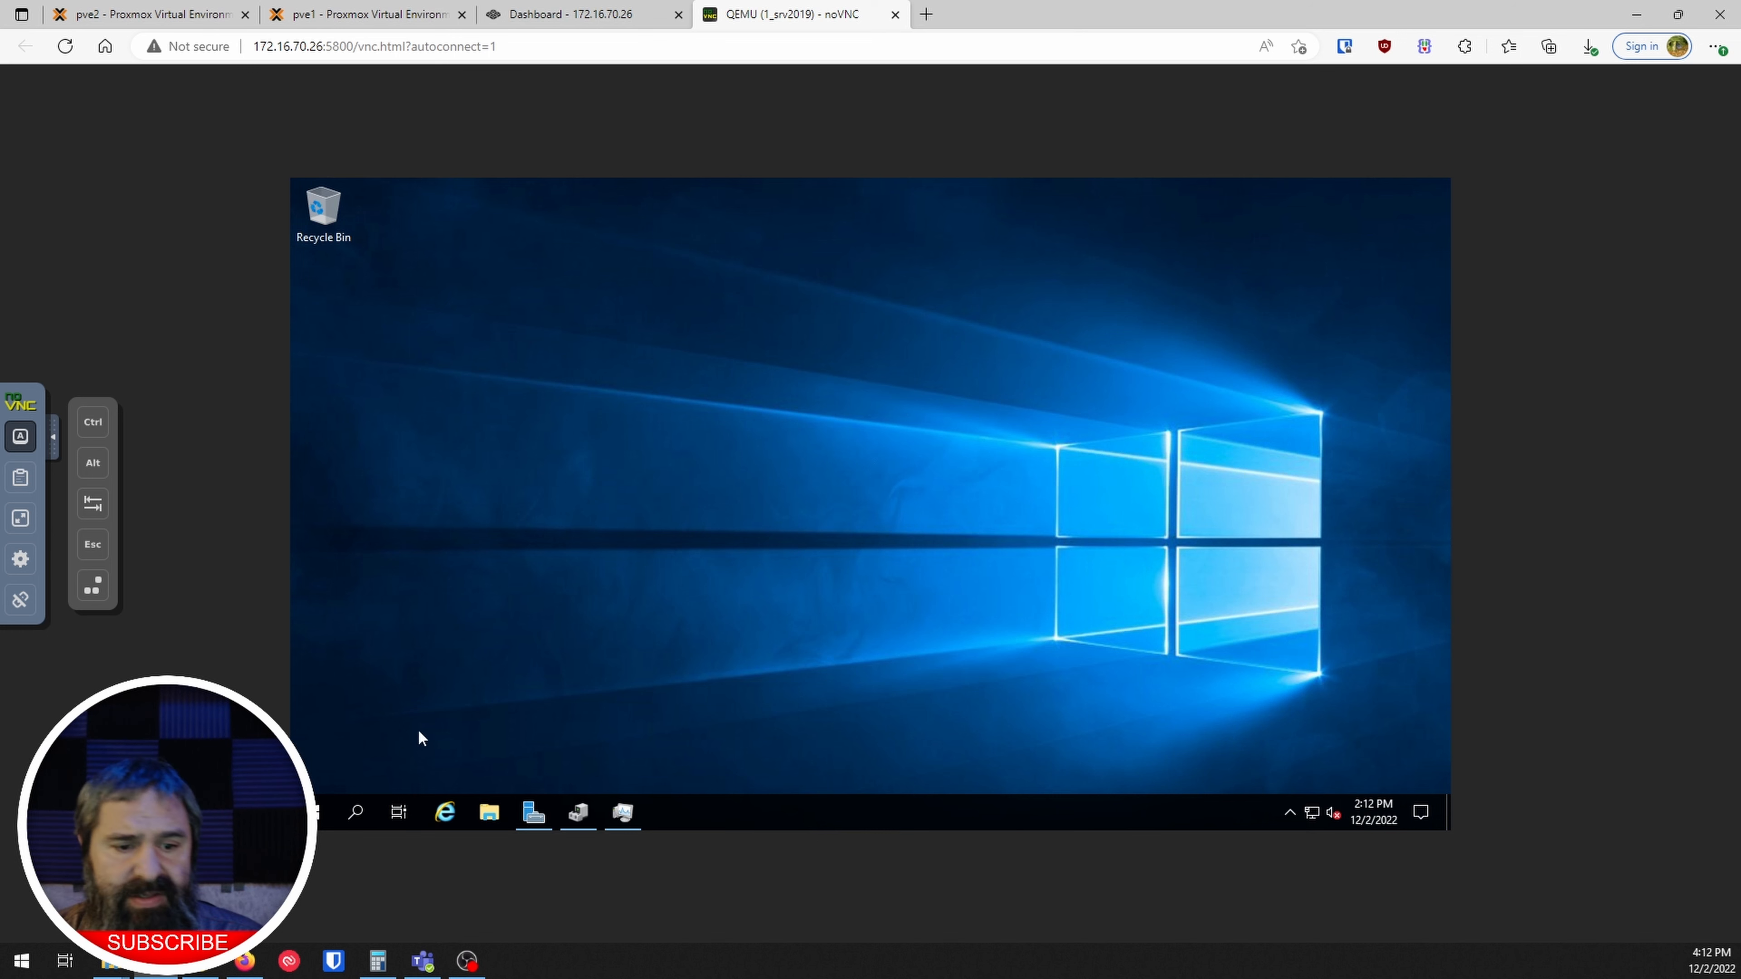
- Examine the VM's CPU, memory and Ethernet performance in Task Manager
{"action": "left_click", "coordinate": [324, 816]}
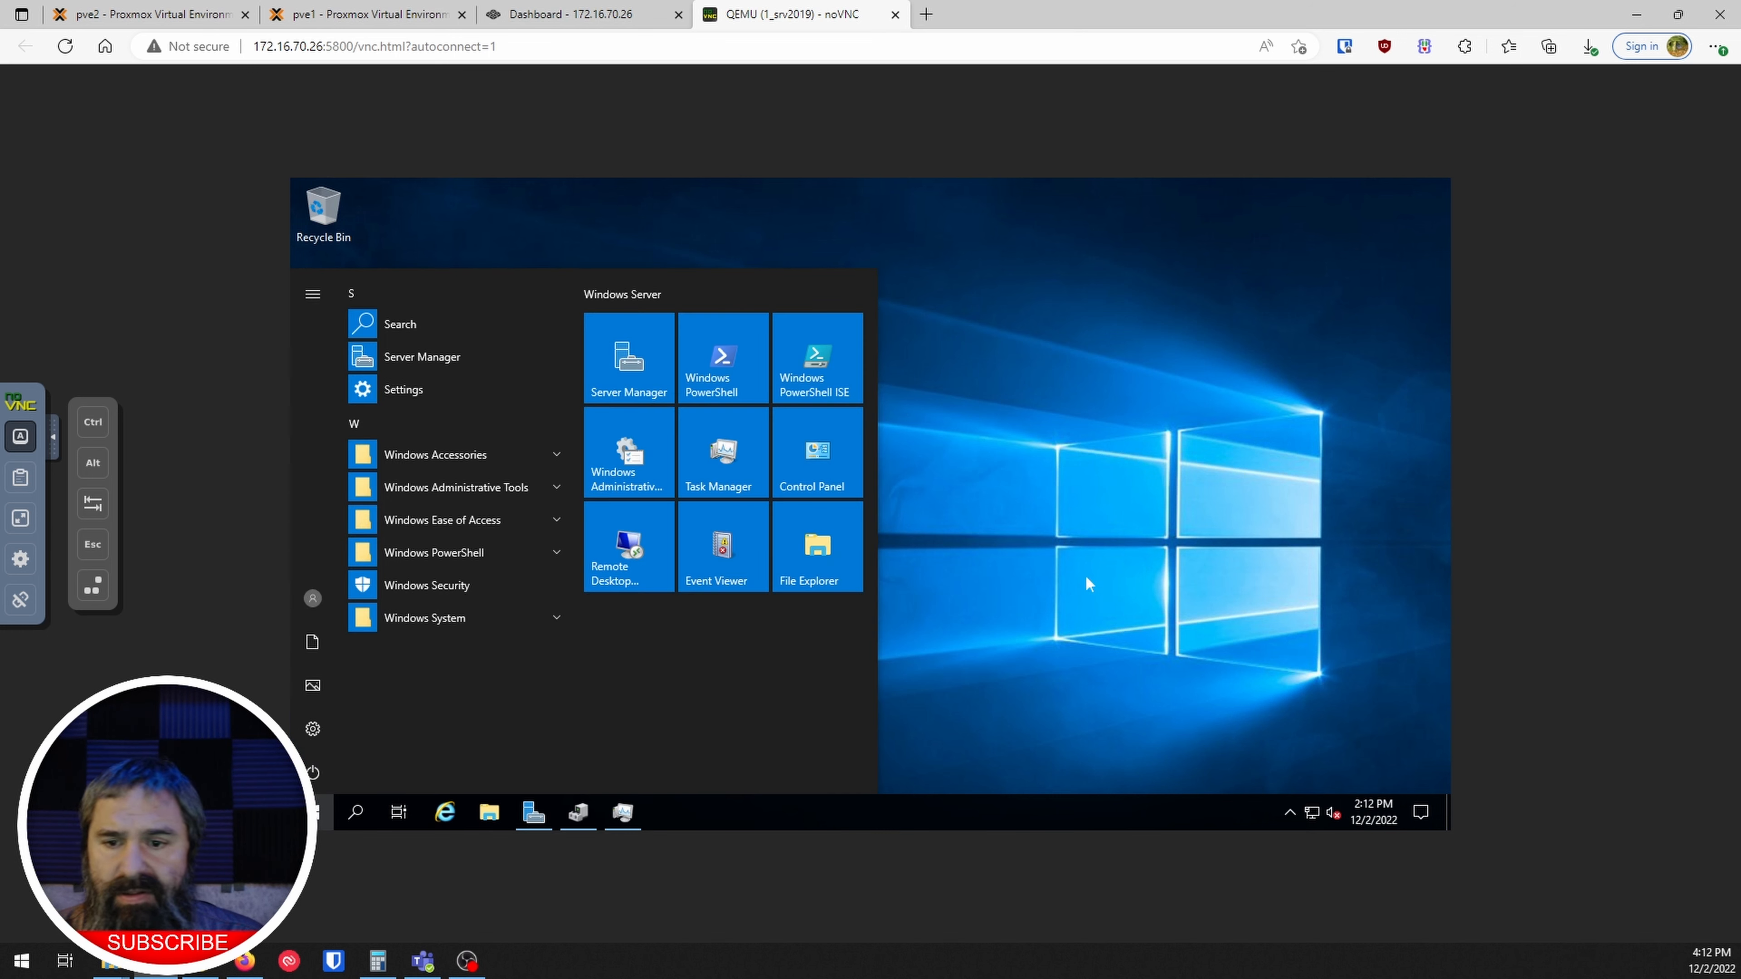
{"action": "left_click", "coordinate": [1089, 583]}
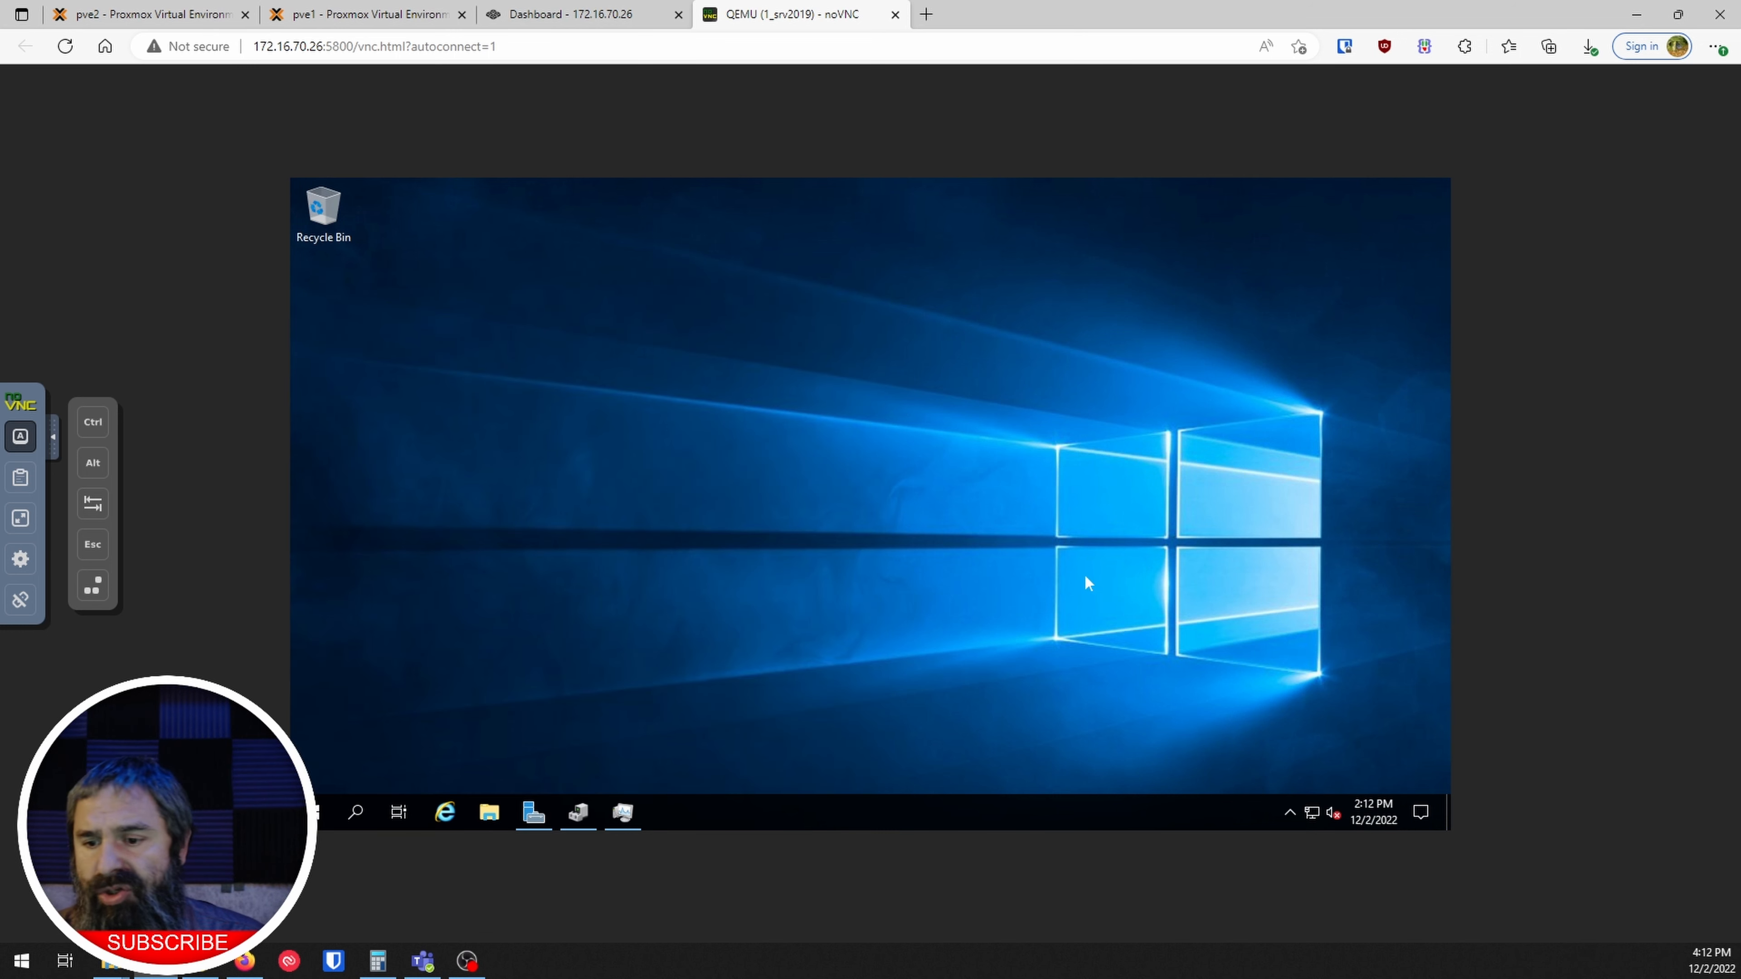
{"action": "right_click", "coordinate": [1158, 813]}
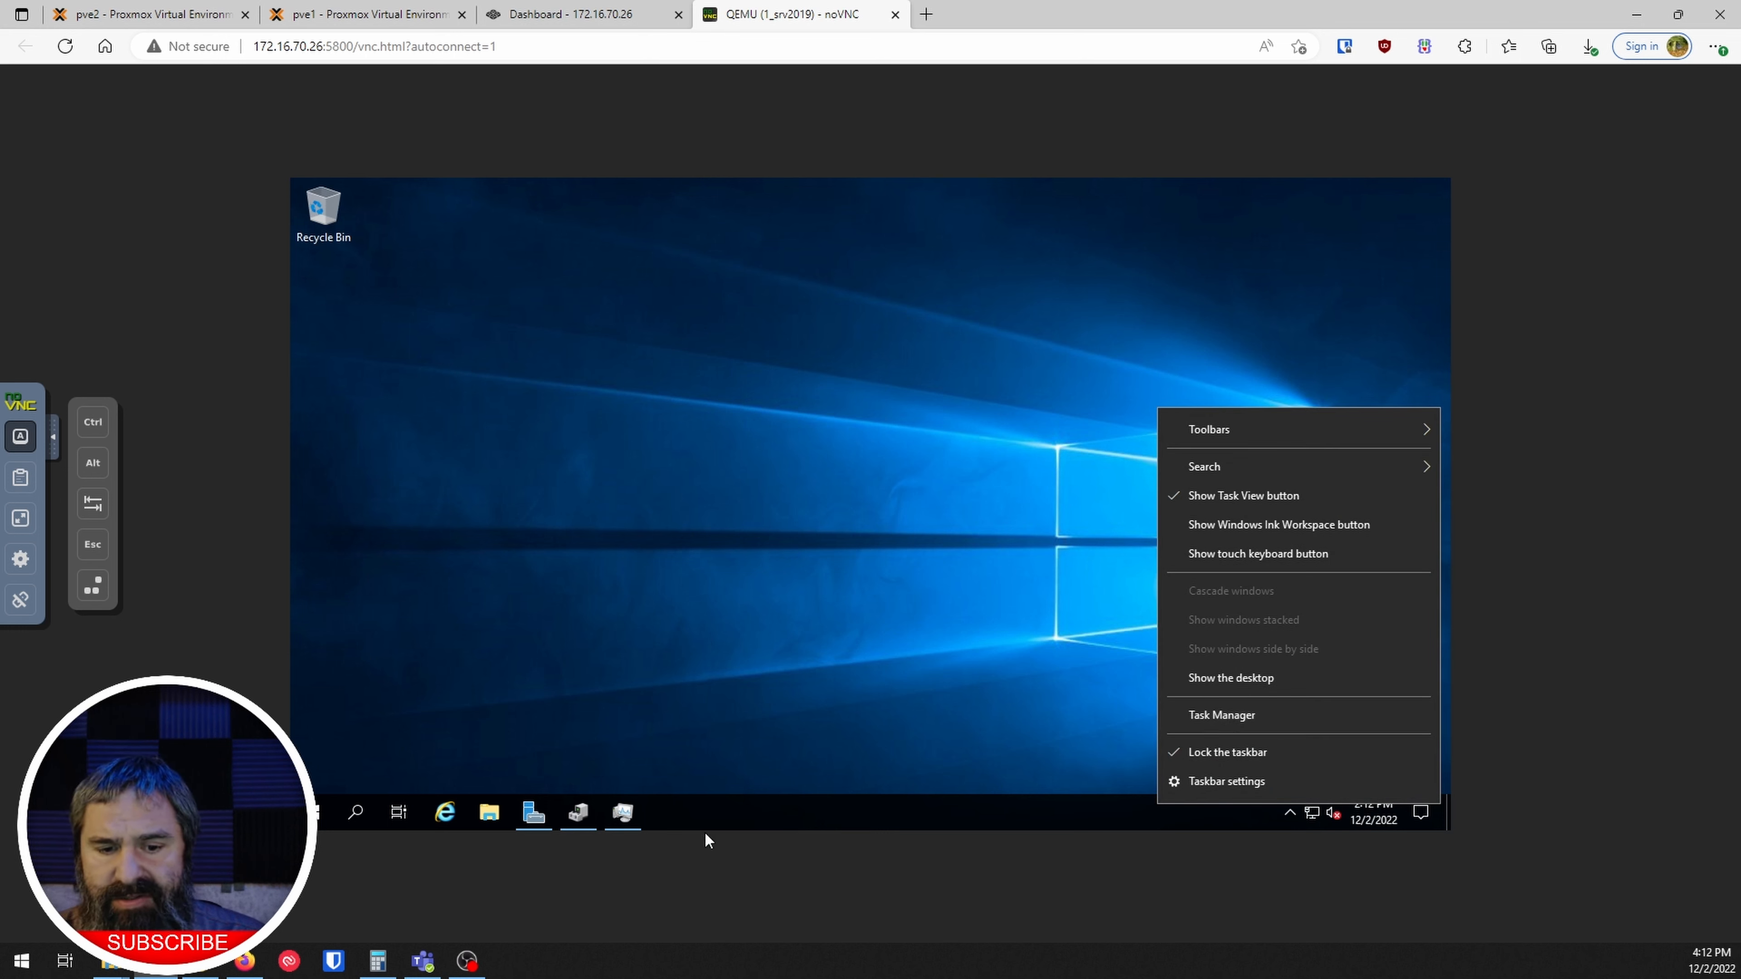
{"action": "left_click", "coordinate": [624, 817]}
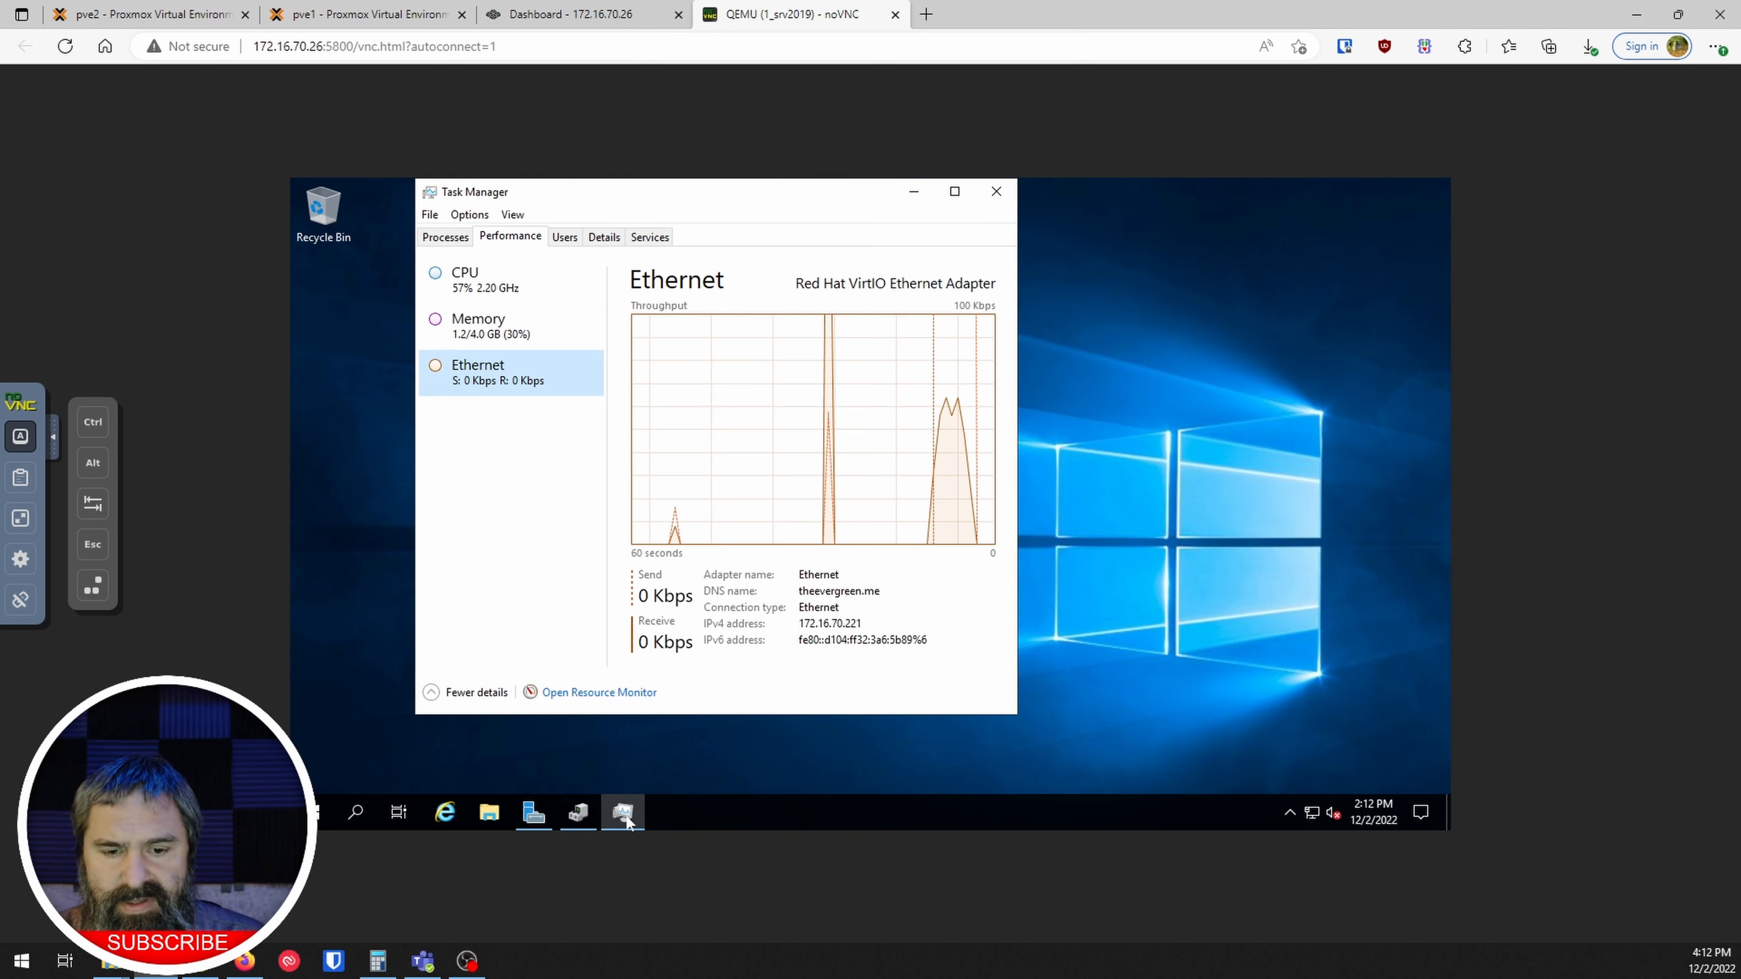
{"action": "left_click", "coordinate": [479, 282]}
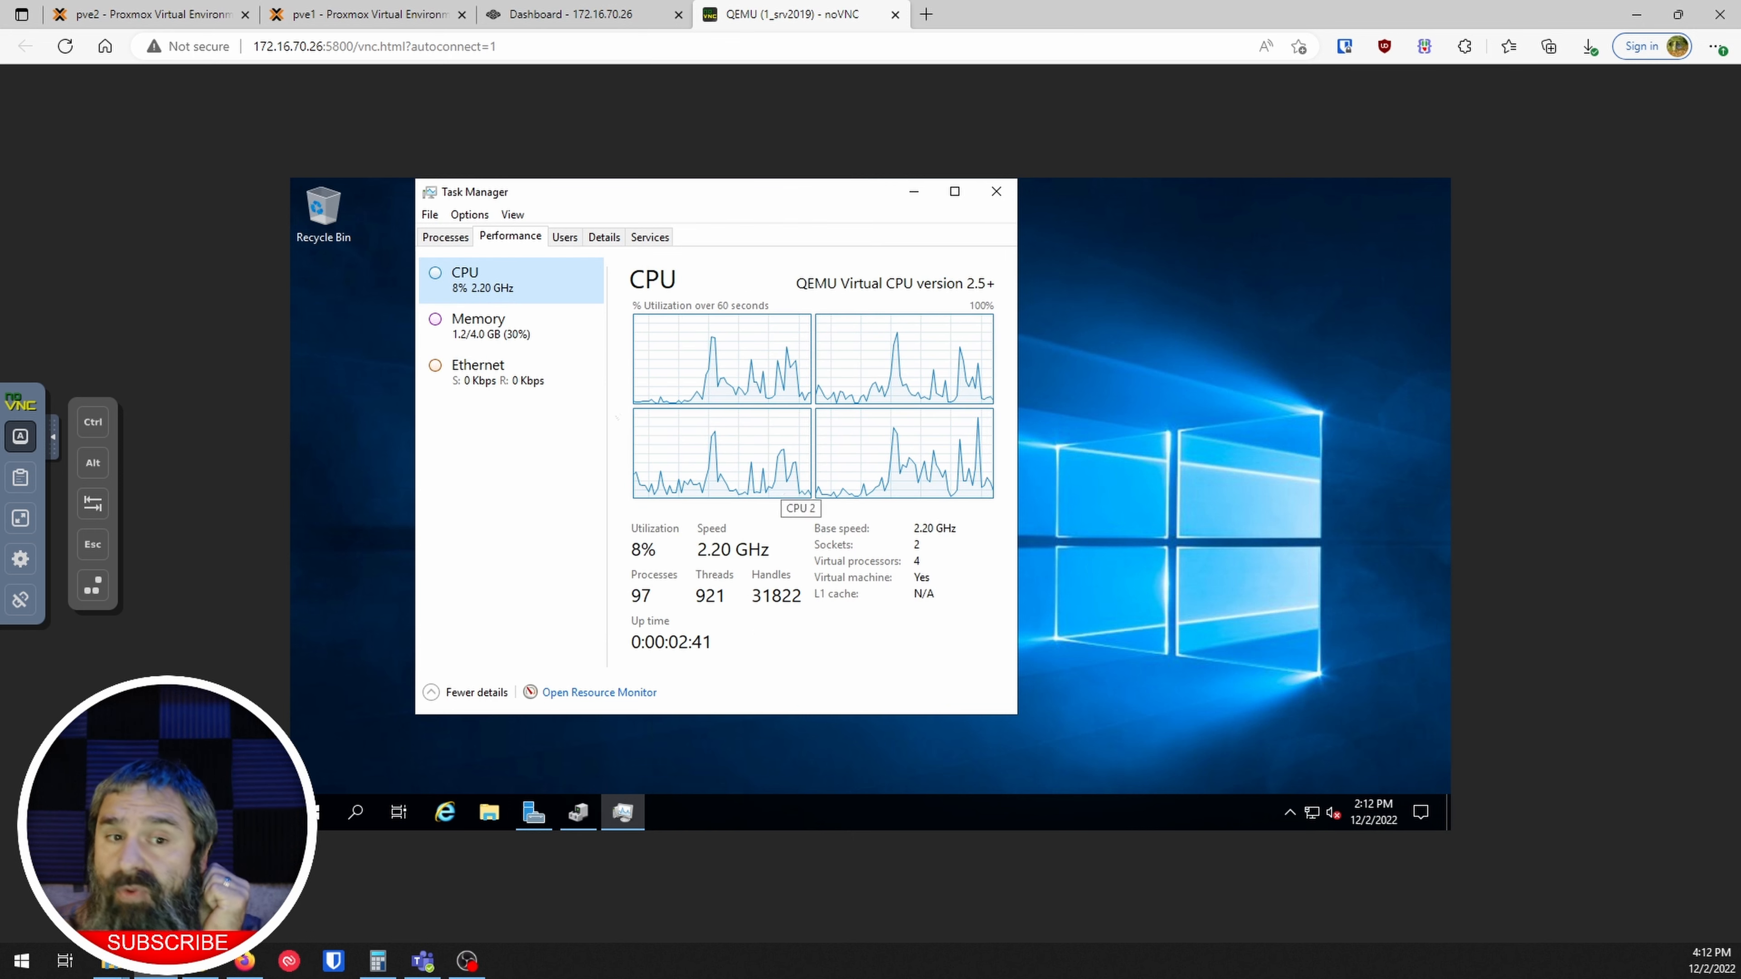
{"action": "left_click", "coordinate": [480, 328]}
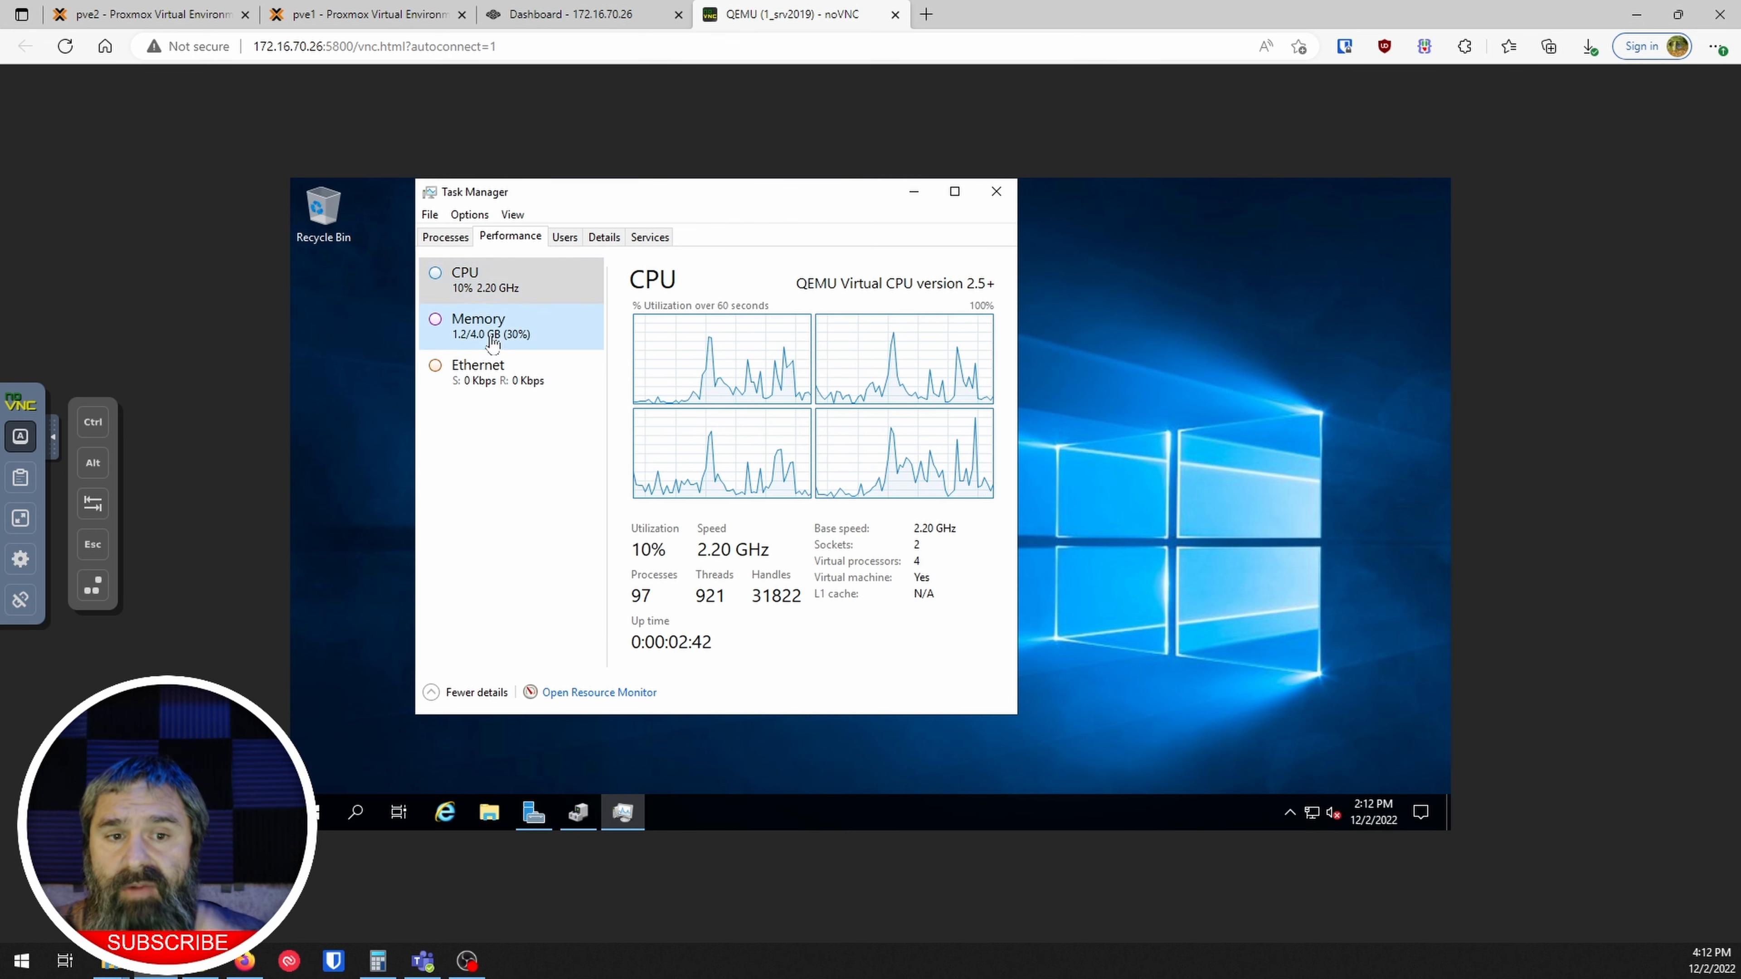
{"action": "left_click", "coordinate": [514, 396]}
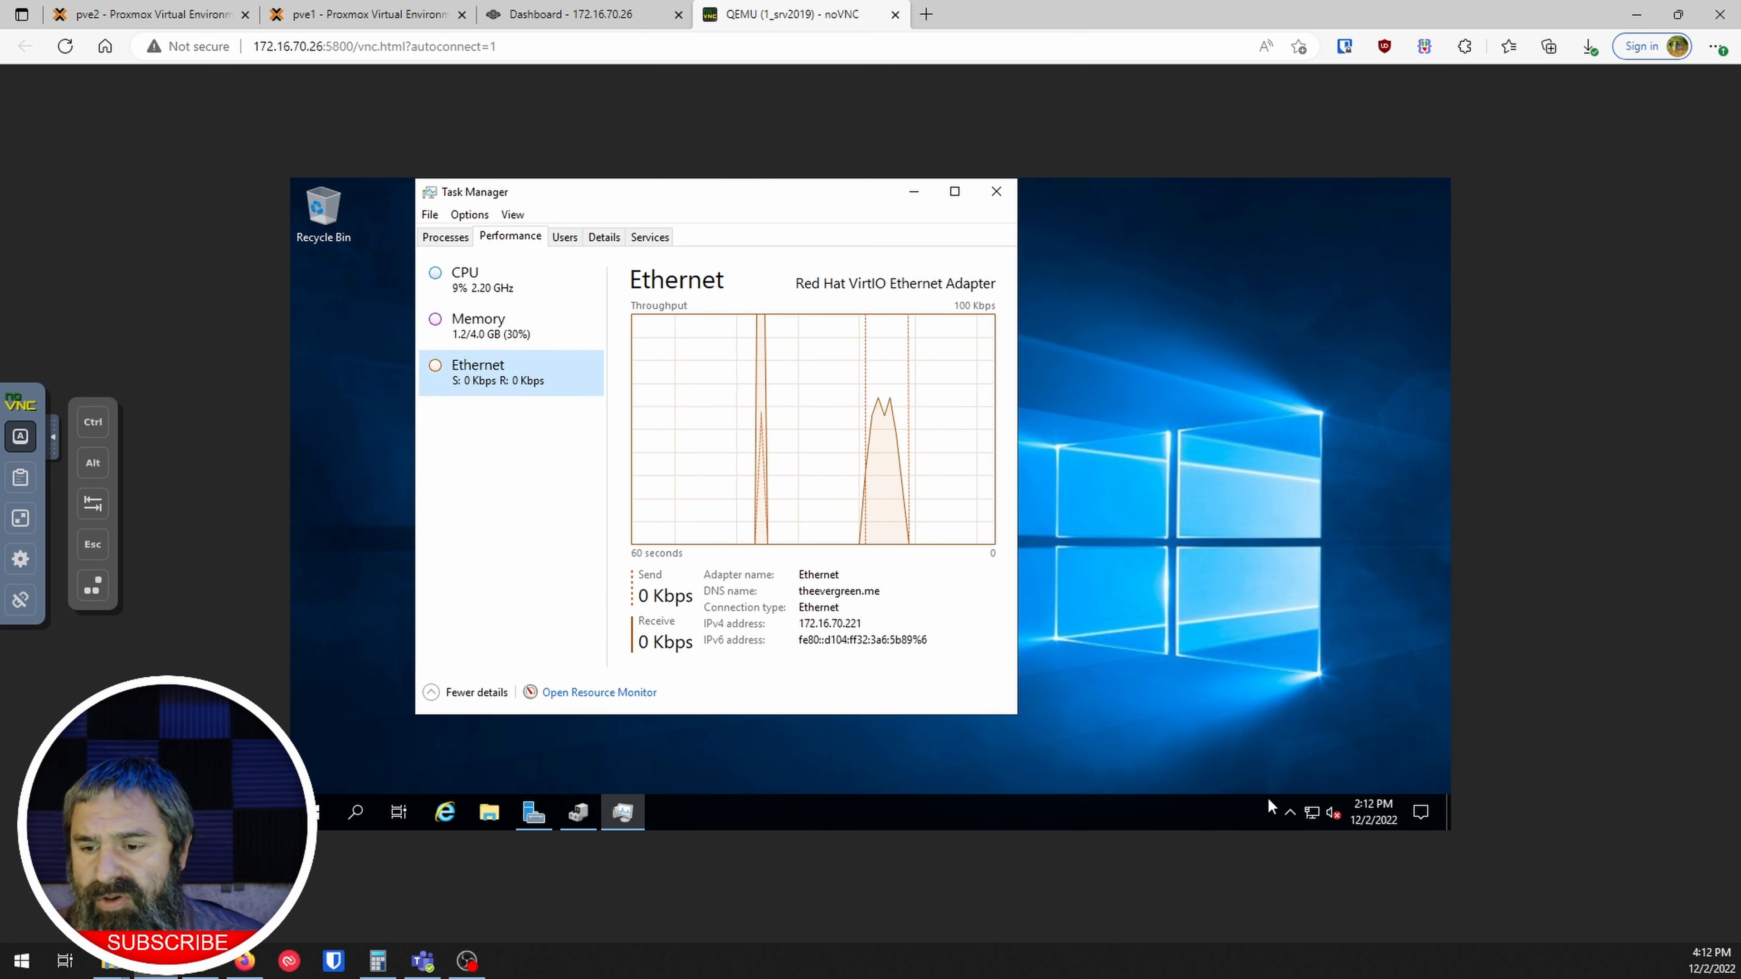
- Check the Ethernet connection's status through the Network and Sharing Center, and close the network windows and Task Manager
{"action": "right_click", "coordinate": [1311, 811]}
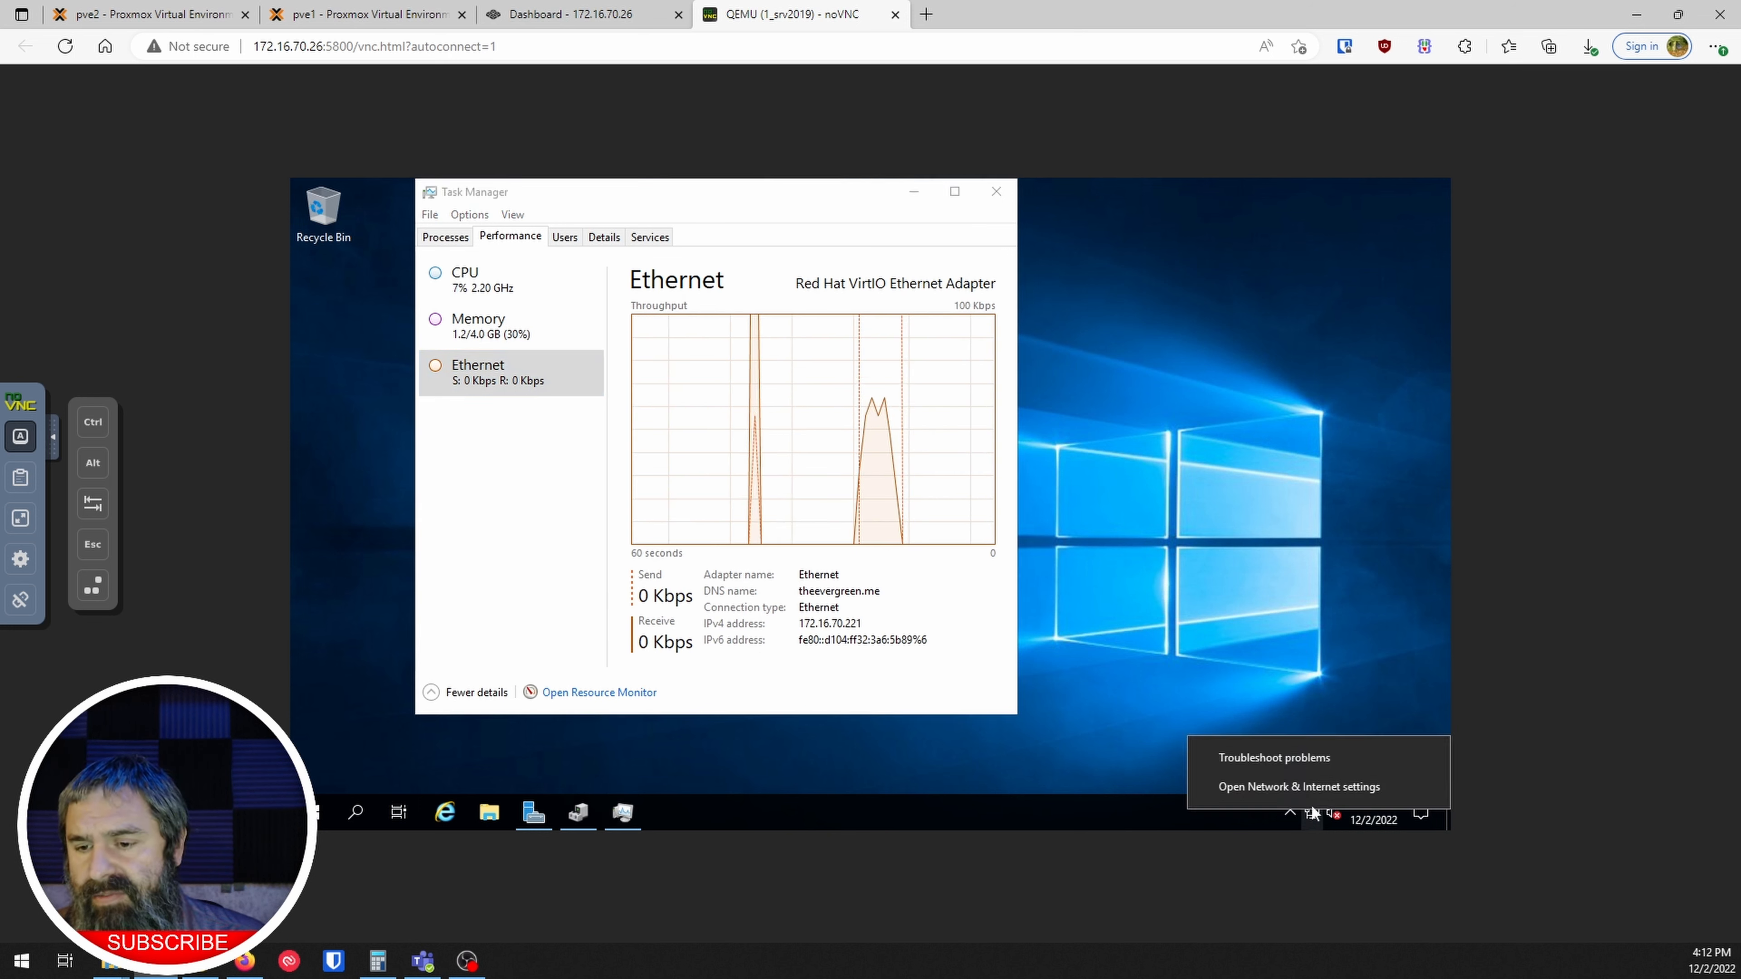
{"action": "left_click", "coordinate": [1311, 788]}
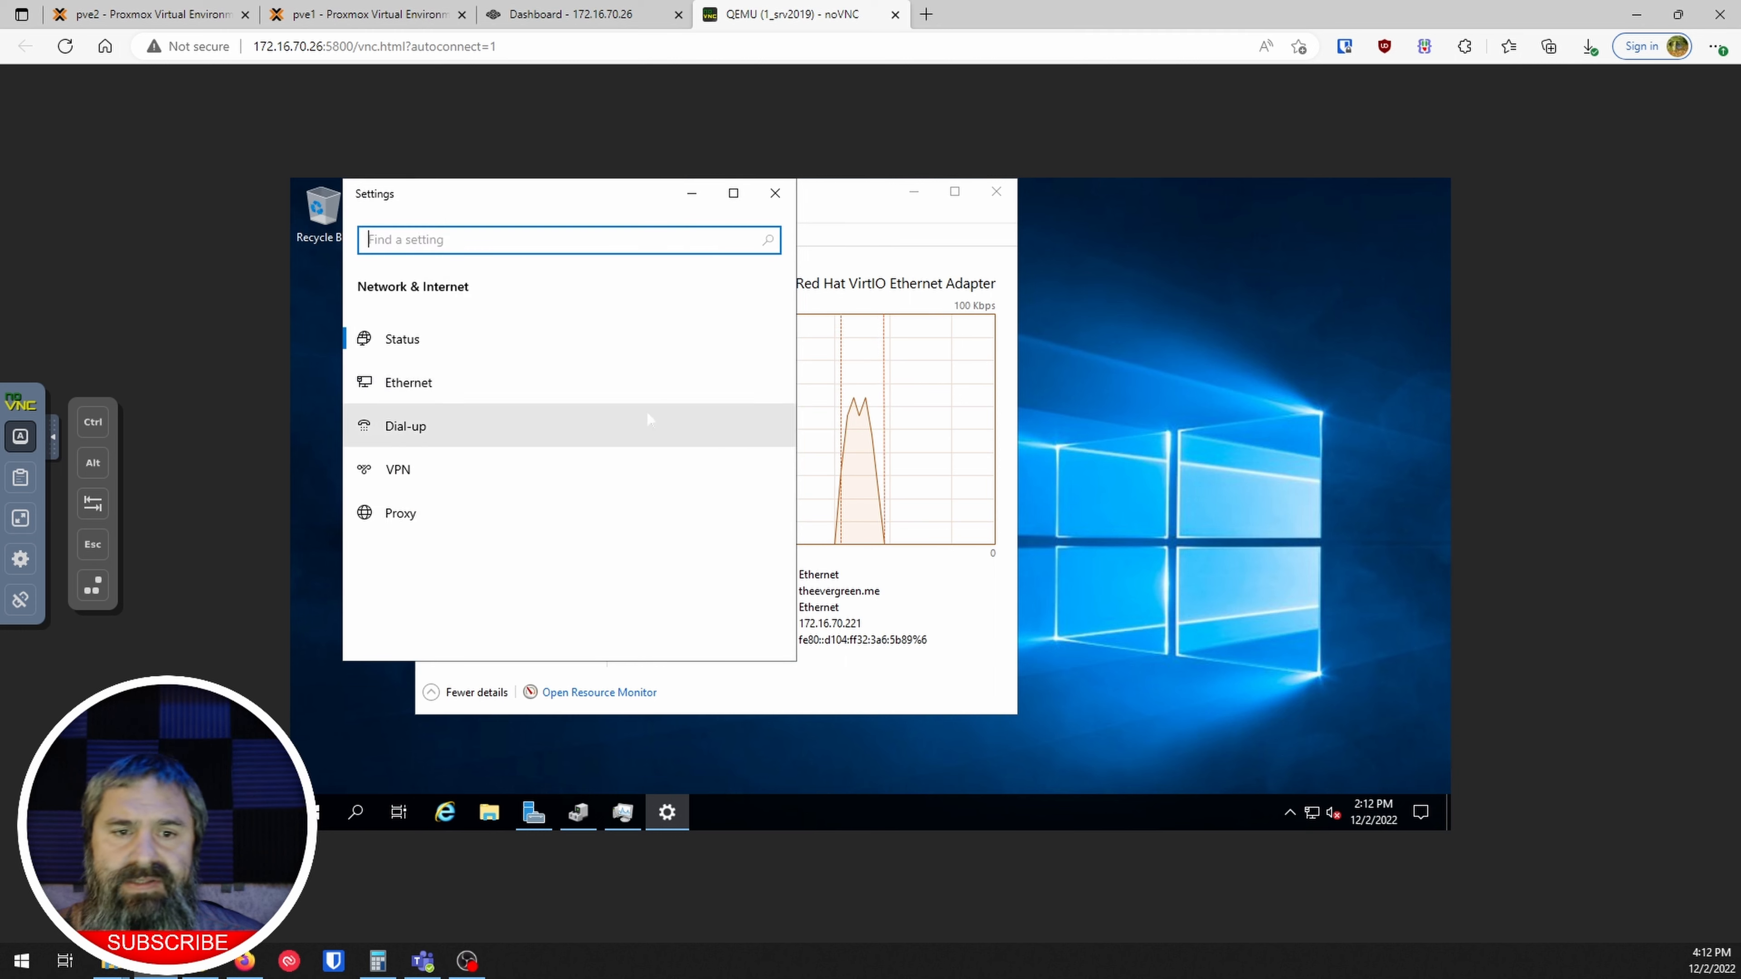
{"action": "left_click", "coordinate": [732, 193]}
{"action": "scroll", "coordinate": [696, 570], "scroll_direction": "down", "scroll_amount": 2}
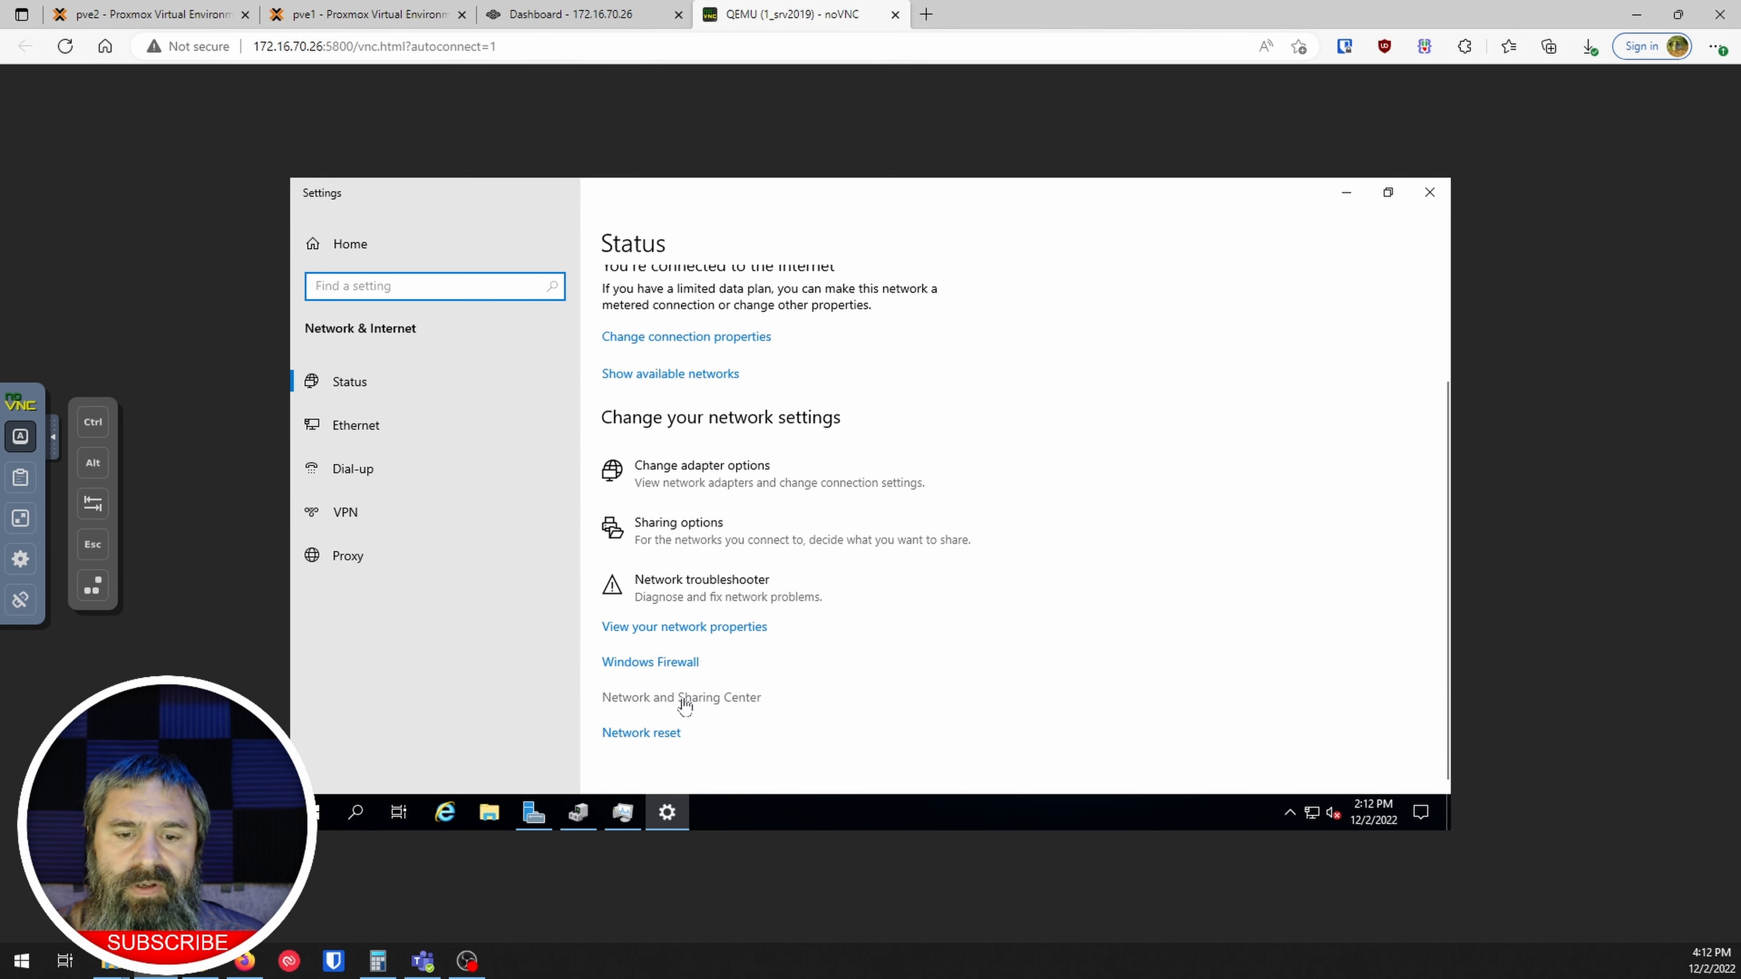
{"action": "left_click", "coordinate": [800, 484]}
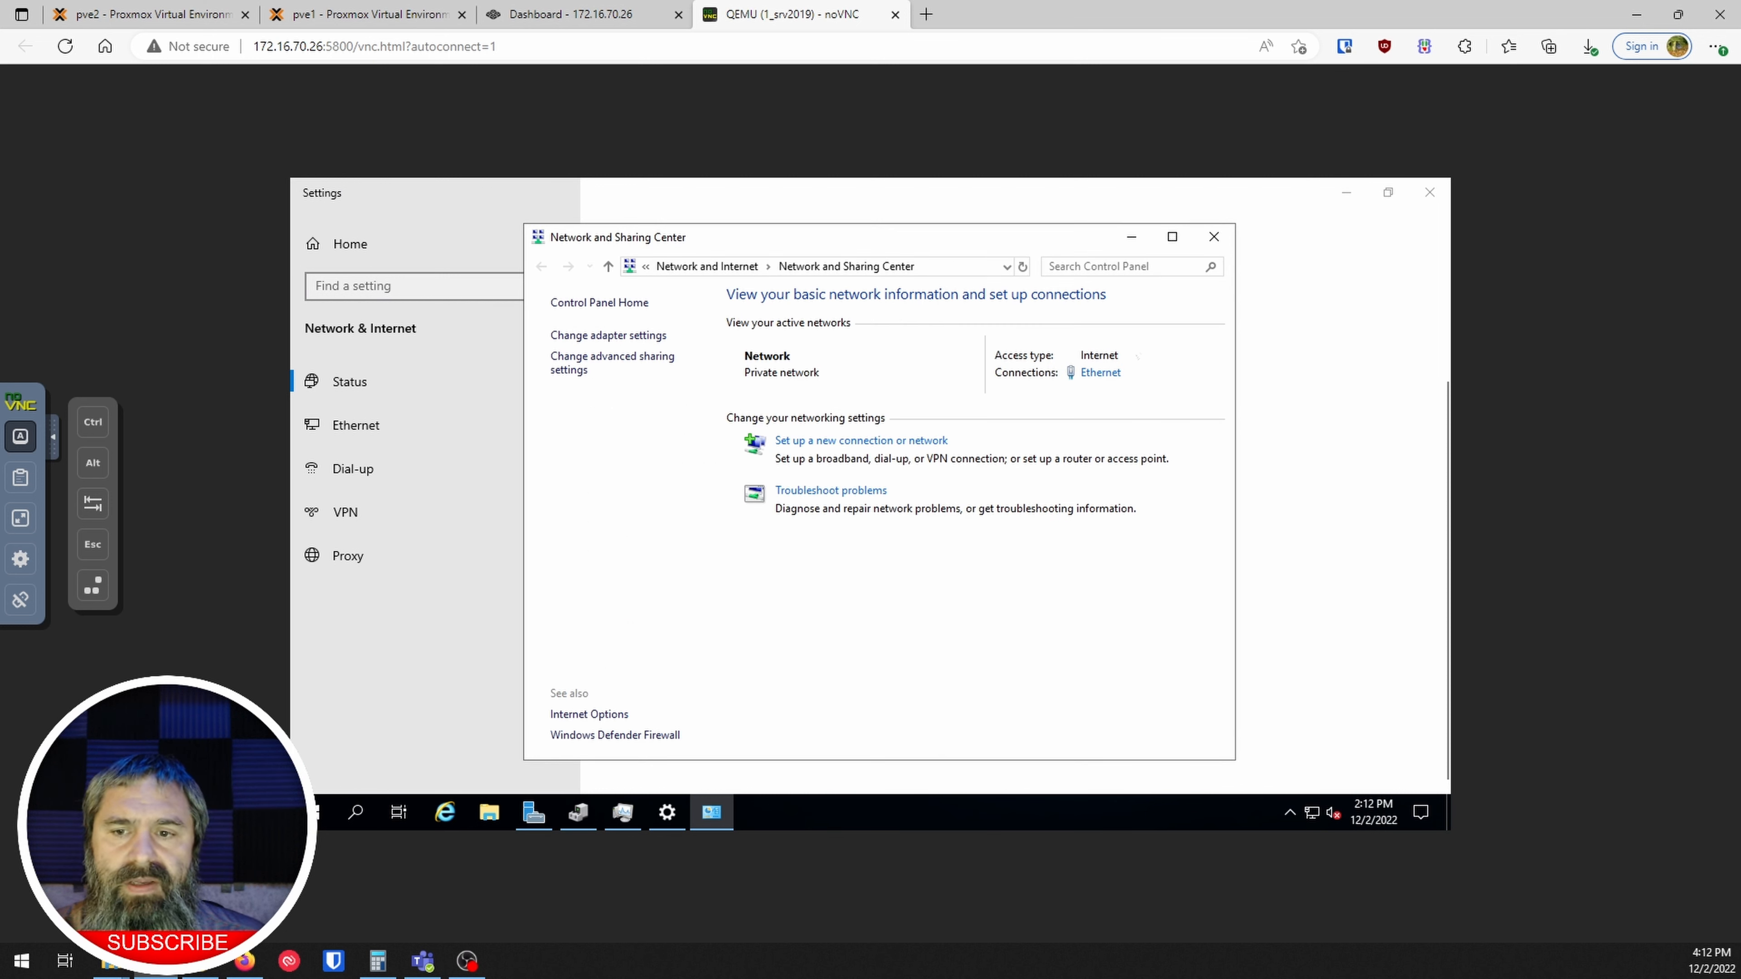
{"action": "left_click", "coordinate": [1098, 374]}
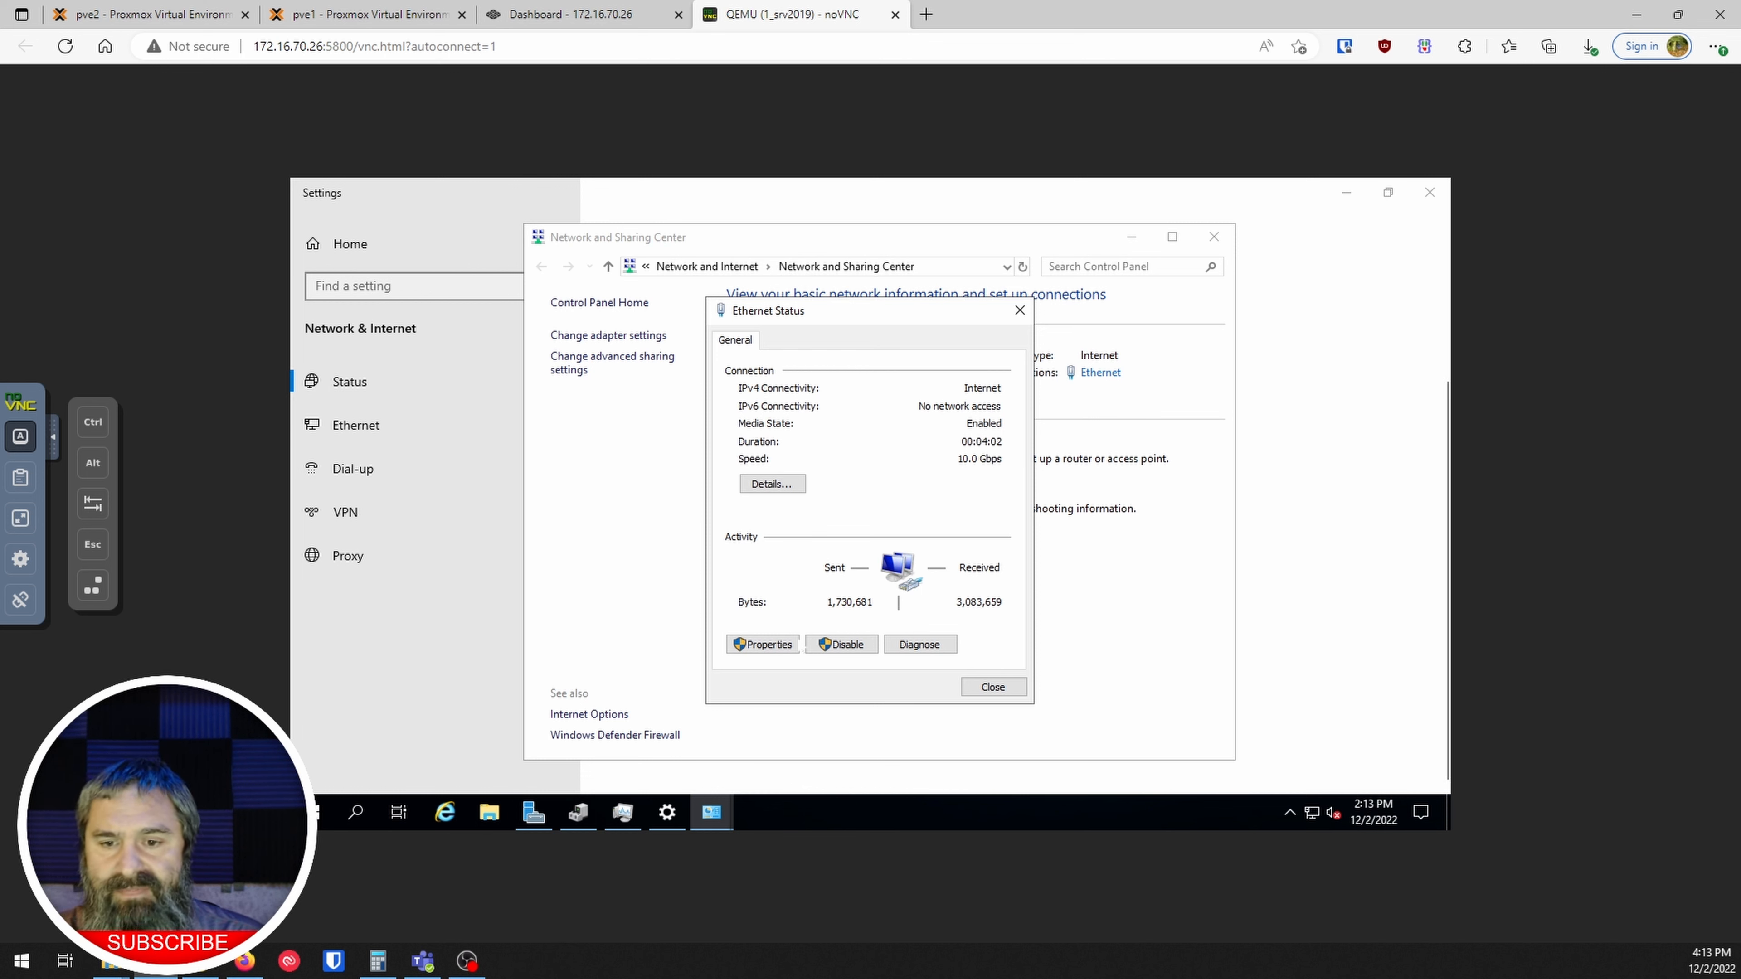
{"action": "left_click", "coordinate": [992, 686]}
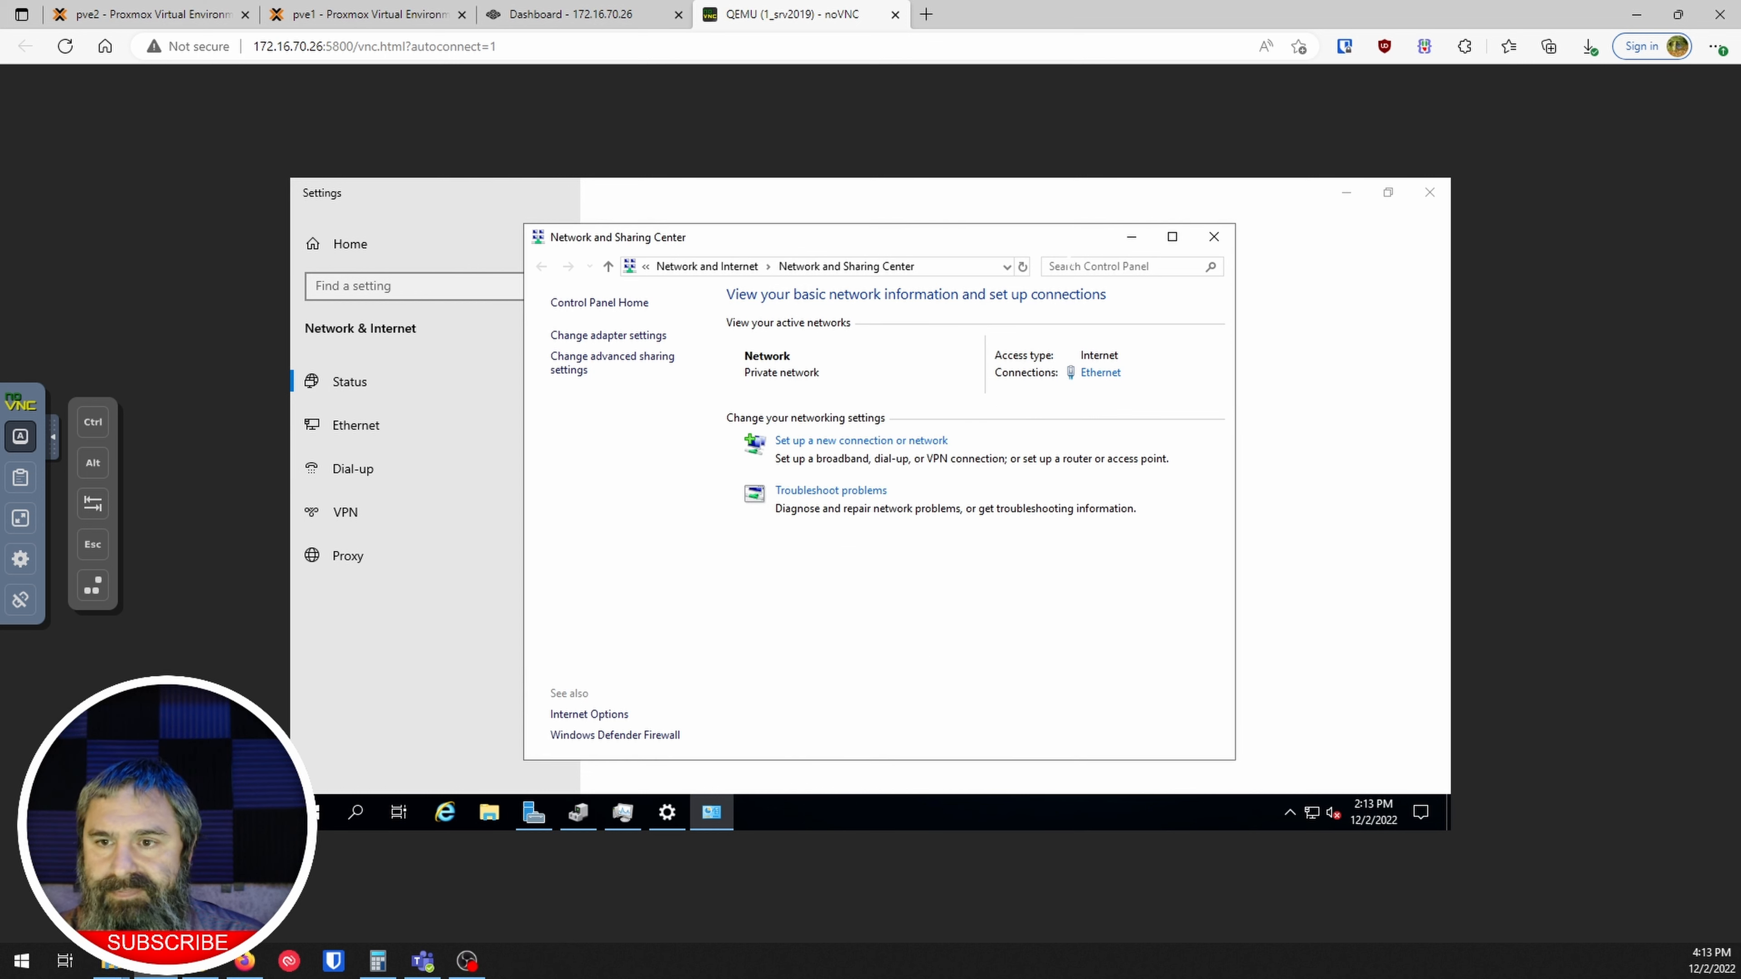
{"action": "left_click", "coordinate": [1213, 237]}
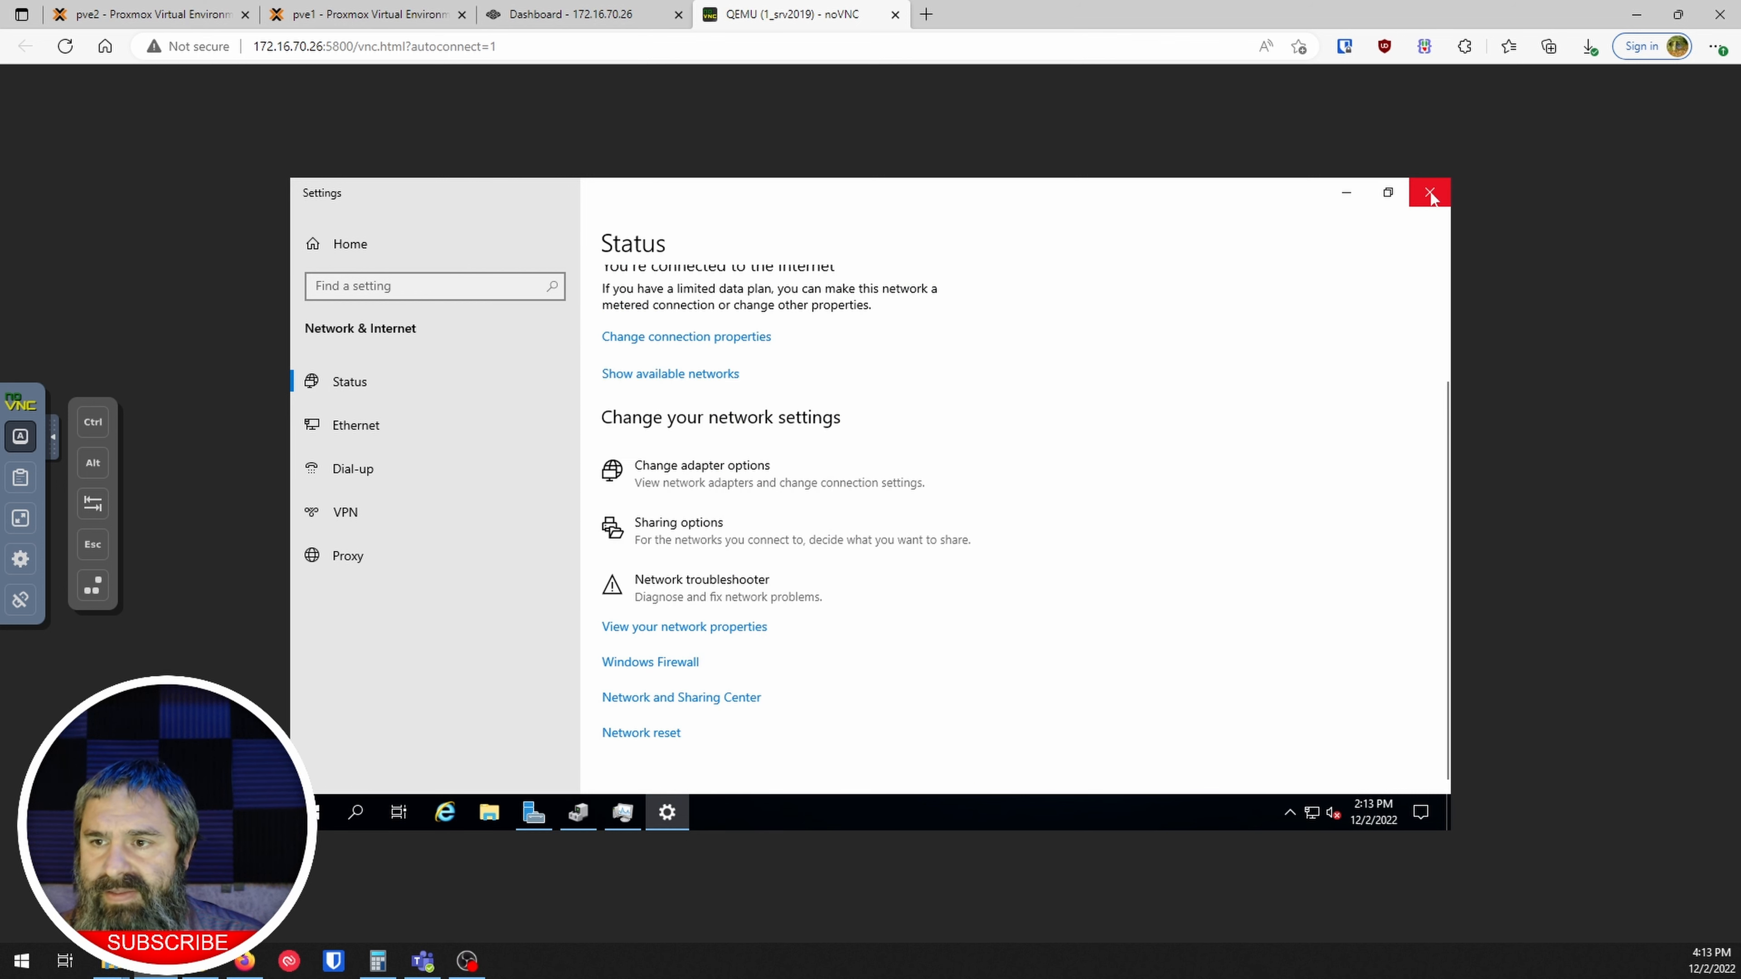
{"action": "left_click", "coordinate": [1429, 193]}
{"action": "left_click", "coordinate": [996, 191]}
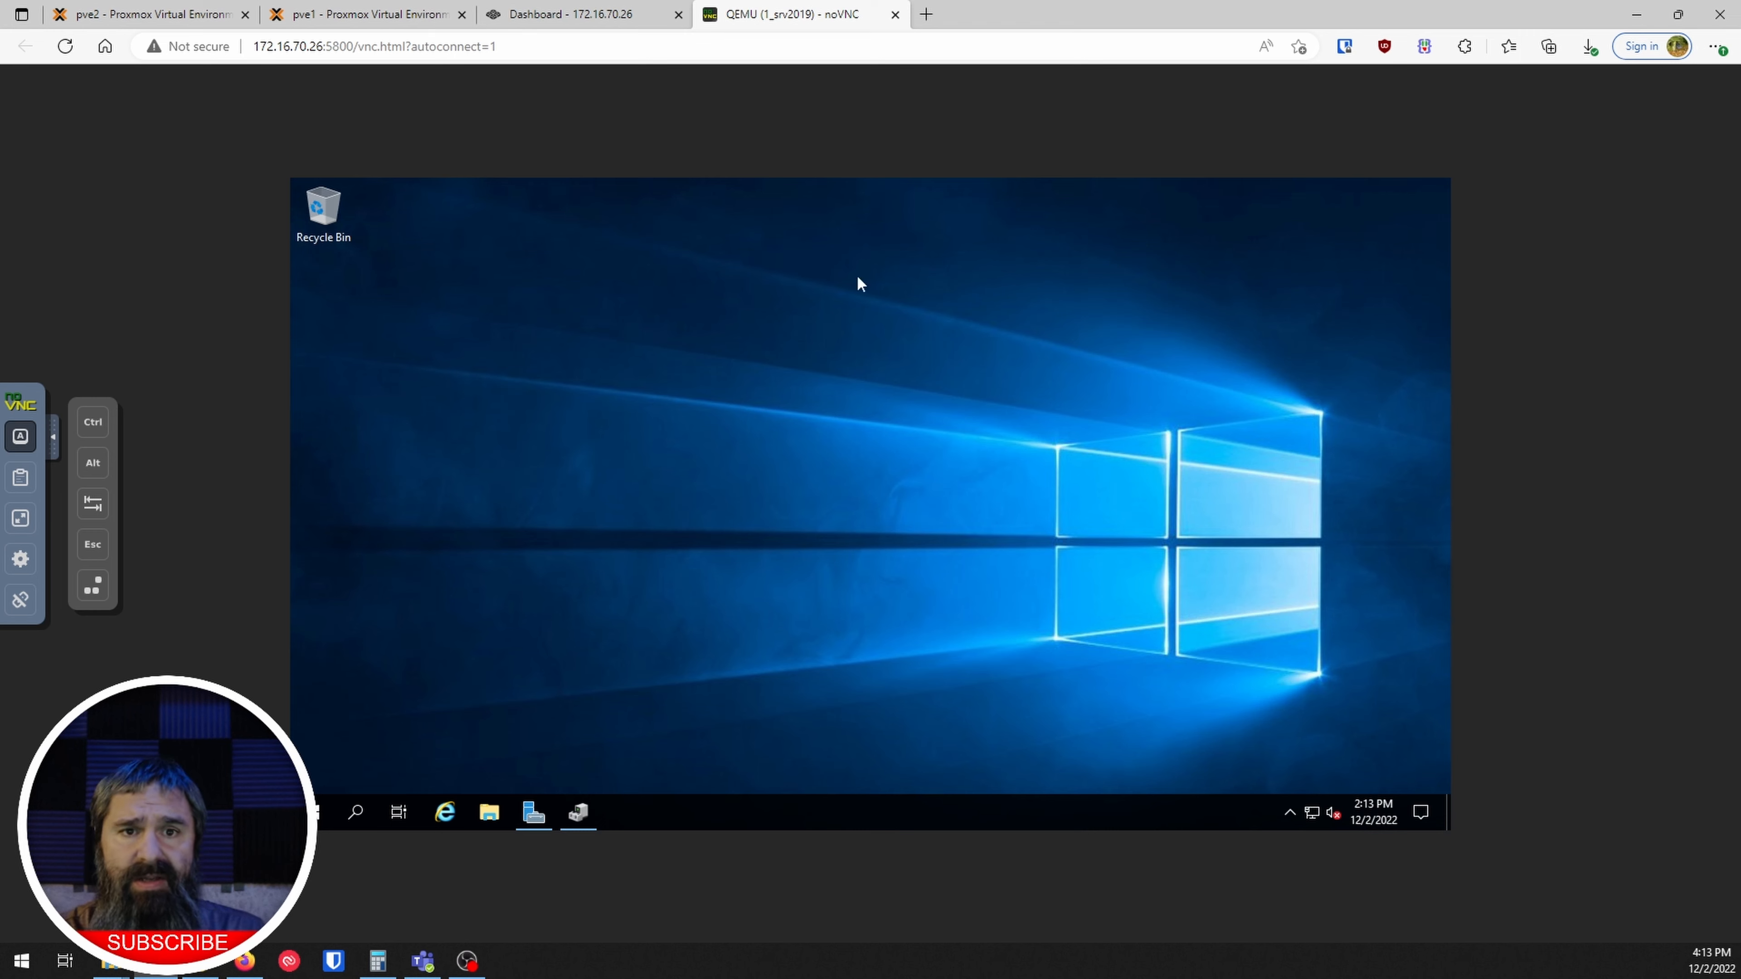
- Switch to the TrueNAS dashboard and examine the host's CPU, memory, storage and network overview
{"action": "left_click", "coordinate": [569, 14]}
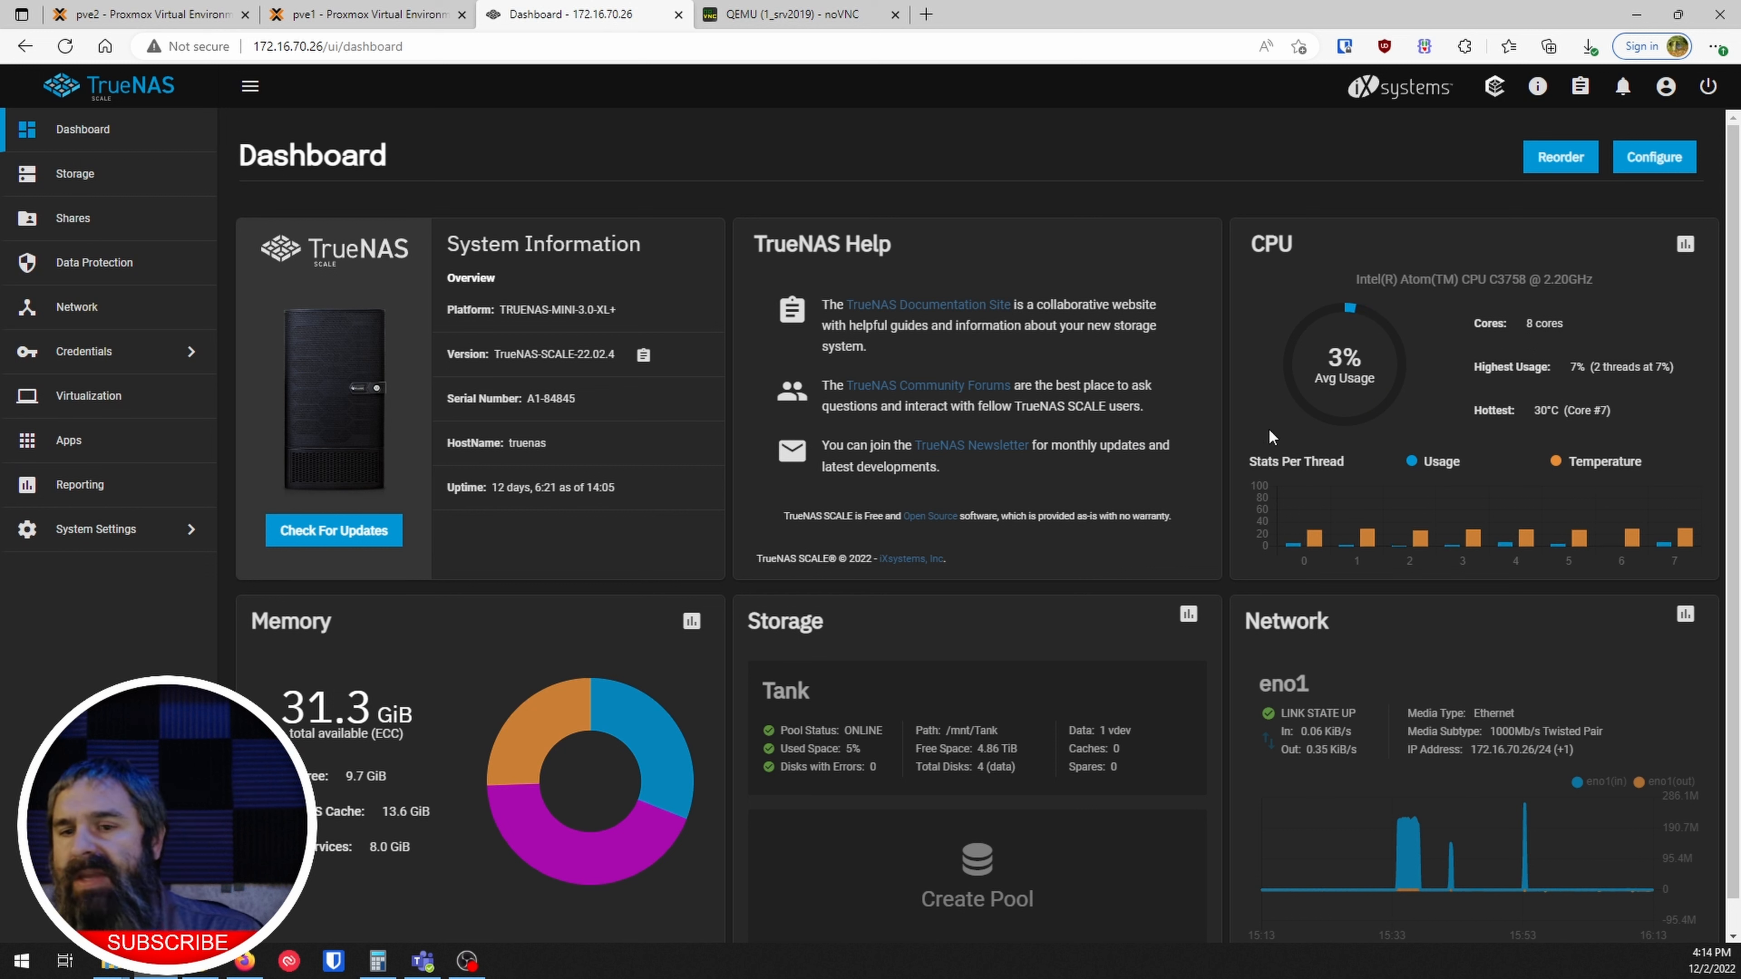
{"action": "scroll", "coordinate": [617, 850], "scroll_direction": "down", "scroll_amount": 1}
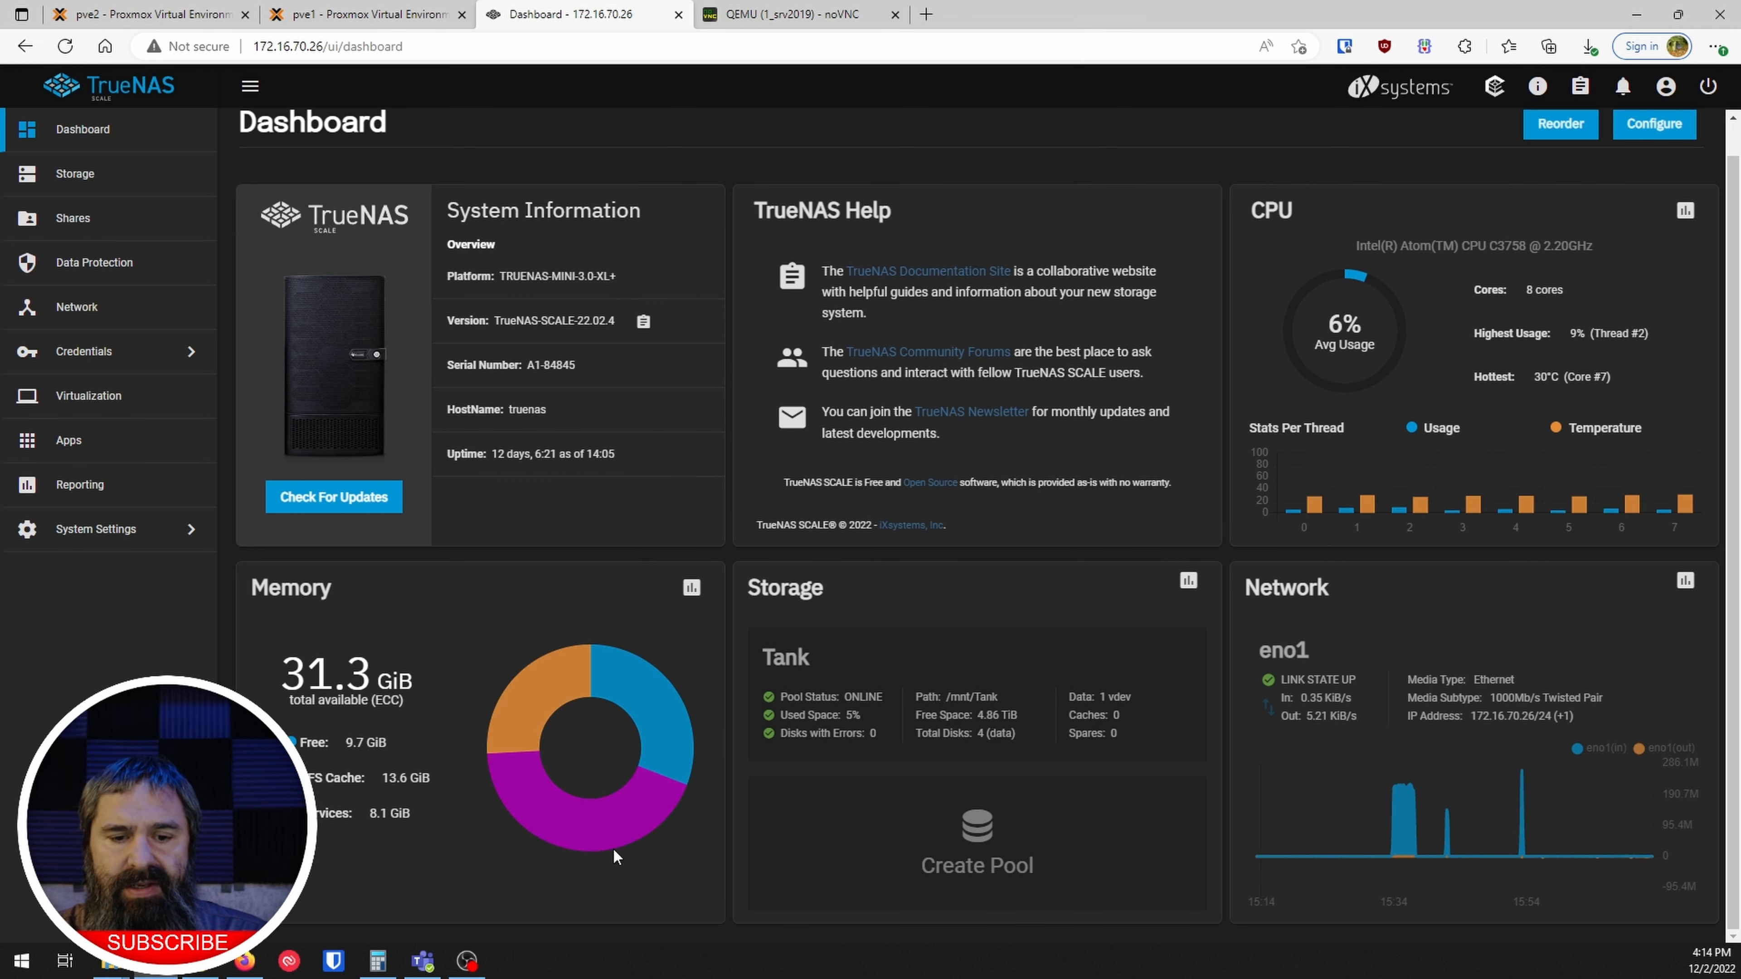